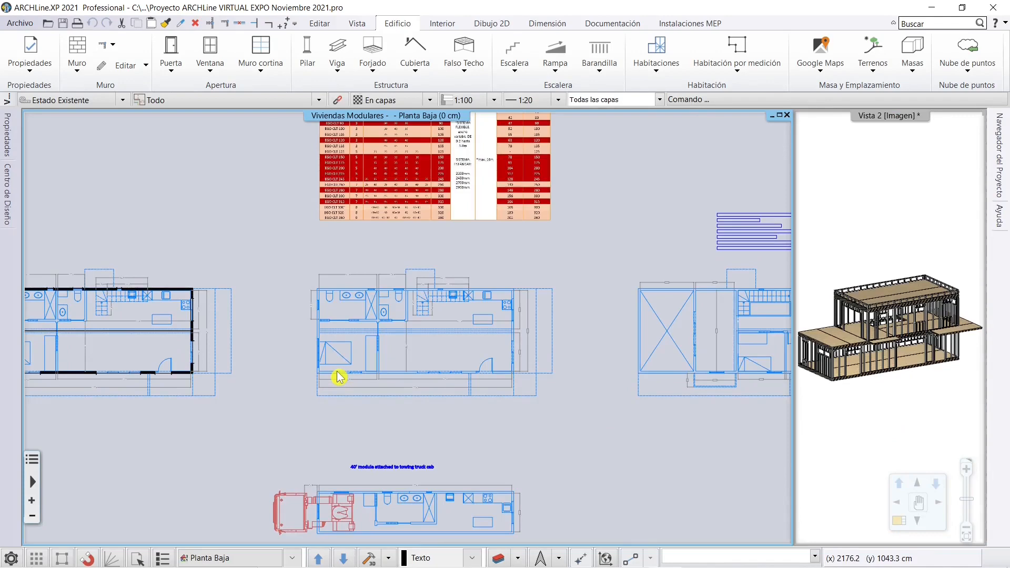
Look over the modular housing floor plans laid out in the ground-floor drawing
scroll(338, 377, "down", 1)
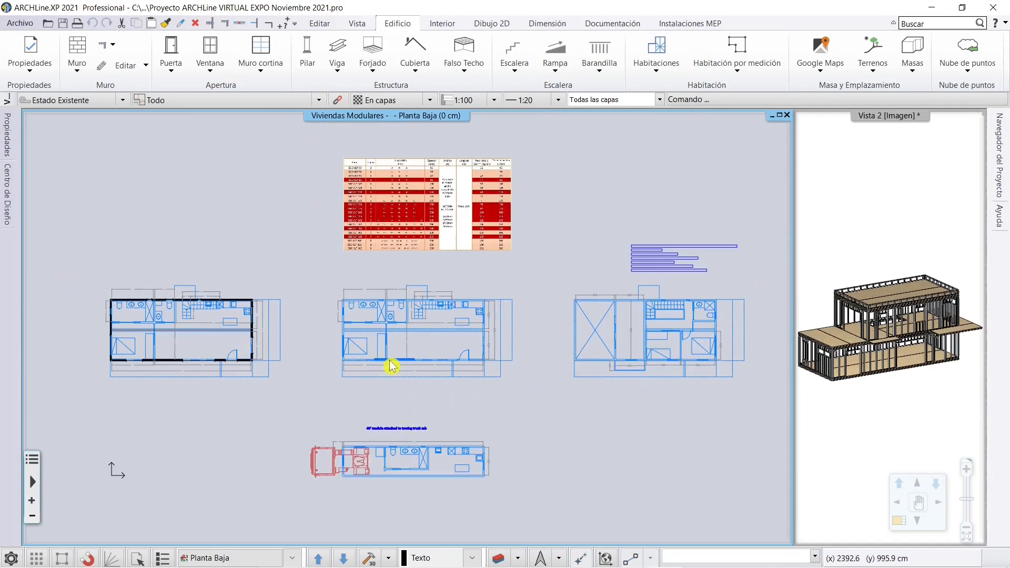
middle_click_drag(392, 363, 416, 365)
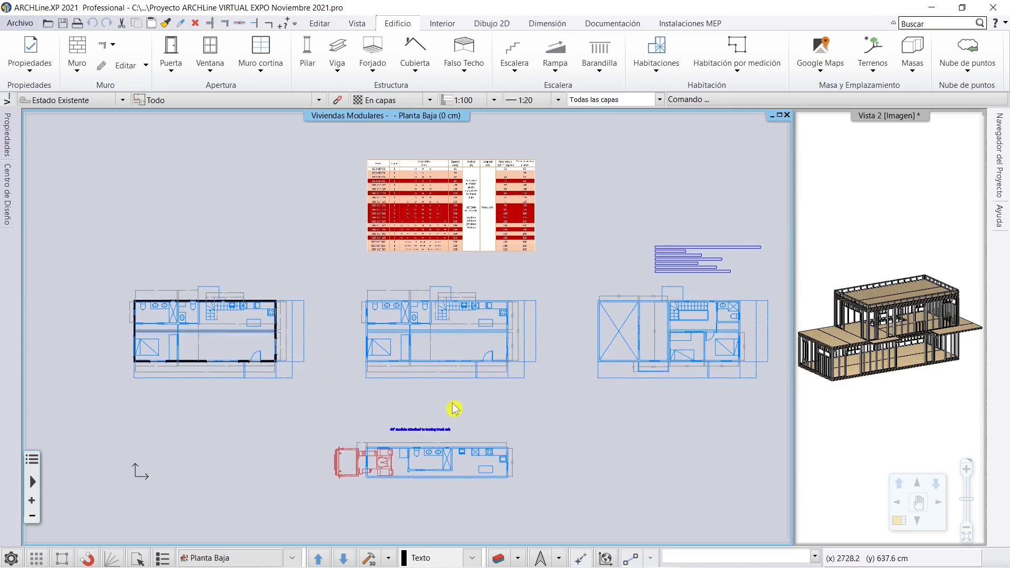
middle_click_drag(326, 375, 324, 388)
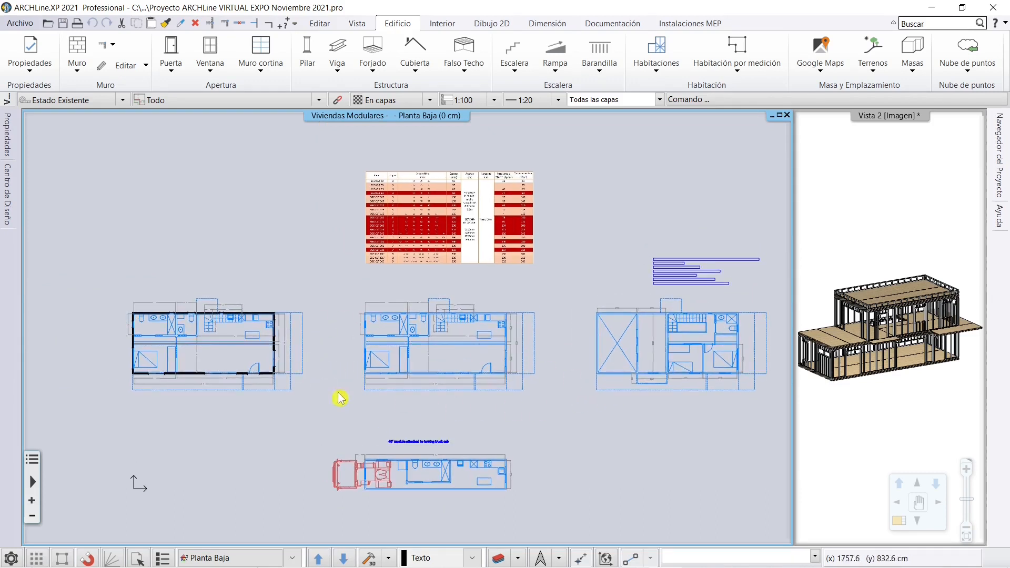
scroll(436, 423, "up", 1)
scroll(402, 394, "down", 1)
mouse_move(386, 371)
middle_mouse_down()
mouse_move(395, 379)
mouse_move(381, 377)
middle_mouse_up()
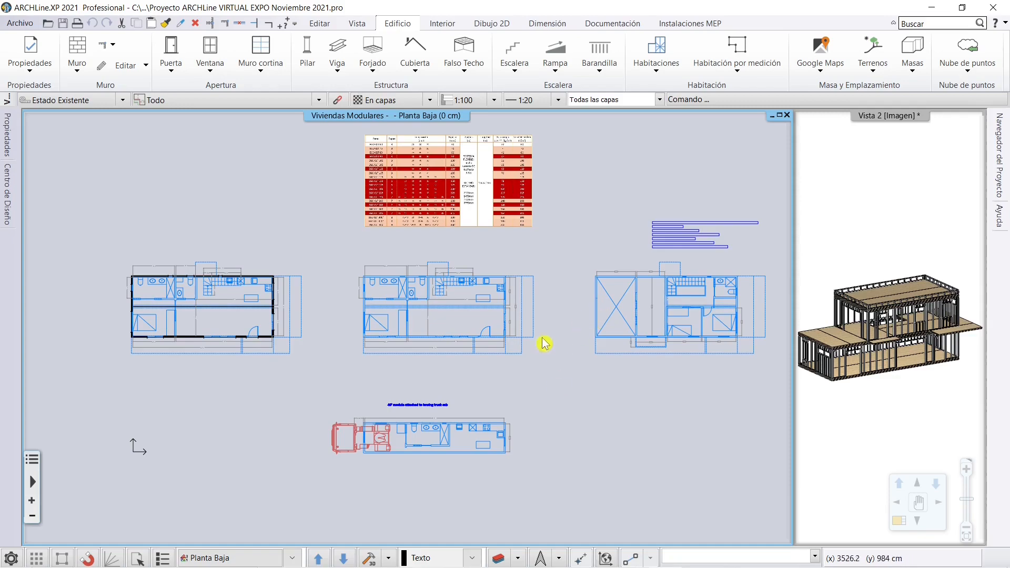
Show the 3D view of the modular house as the main view and examine its steel framing, including the upper-floor corner joint
left_click(897, 409)
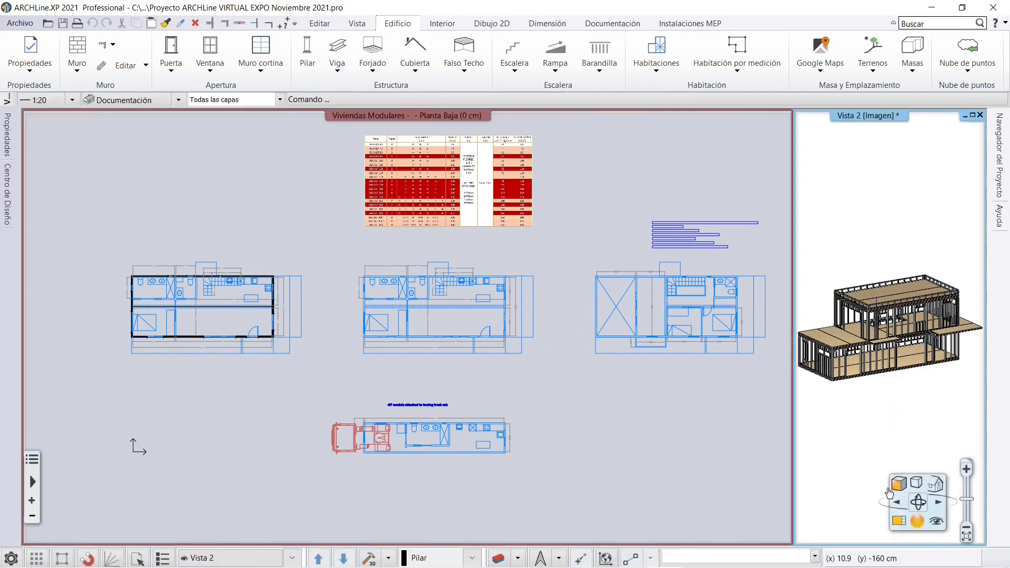
left_click(896, 525)
middle_click_drag(333, 440, 344, 422)
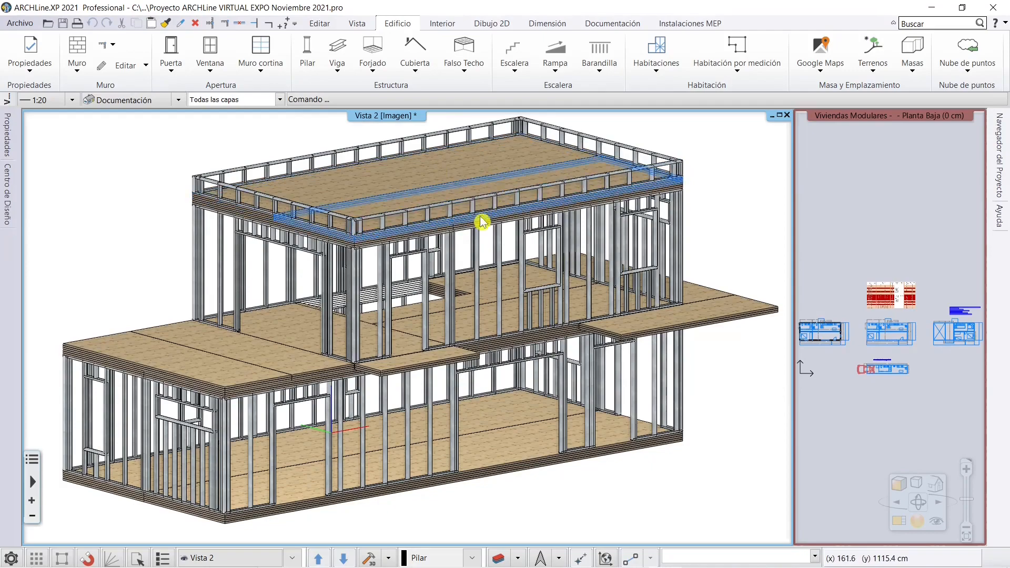
middle_click_drag(513, 378, 493, 347)
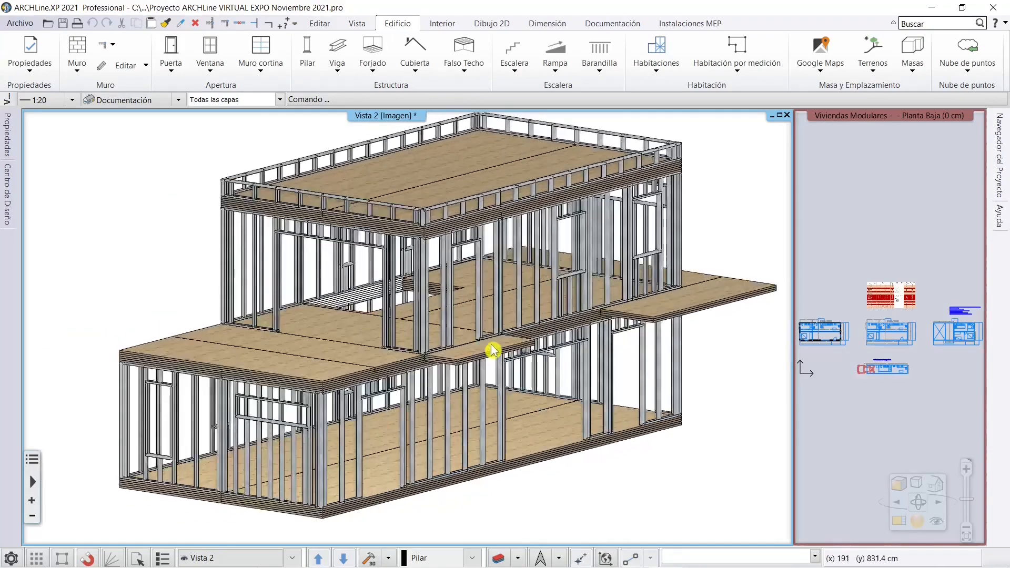
scroll(447, 310, "up", 3)
scroll(420, 289, "up", 5)
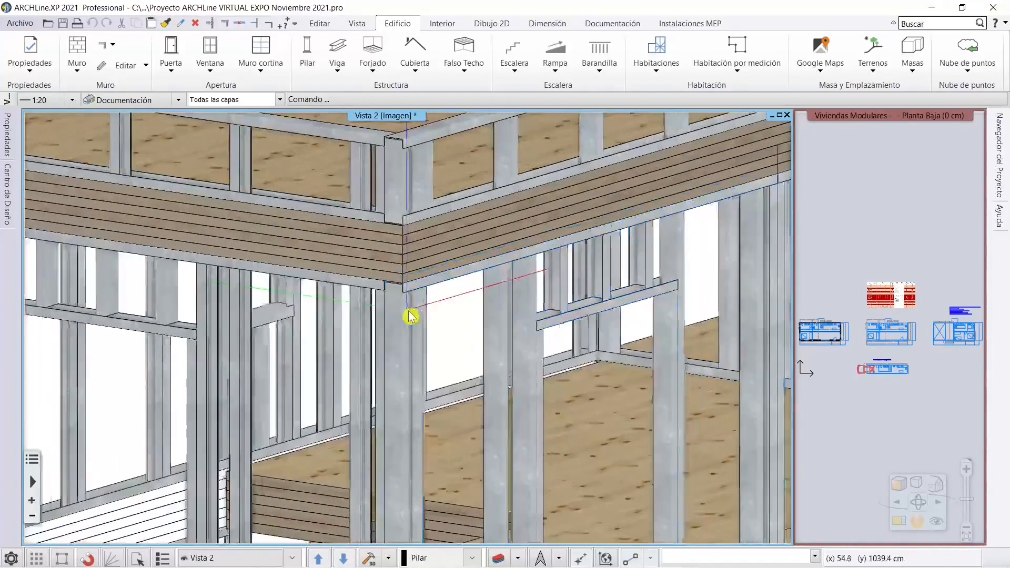
middle_click_drag(410, 316, 431, 299)
scroll(389, 308, "up", 4)
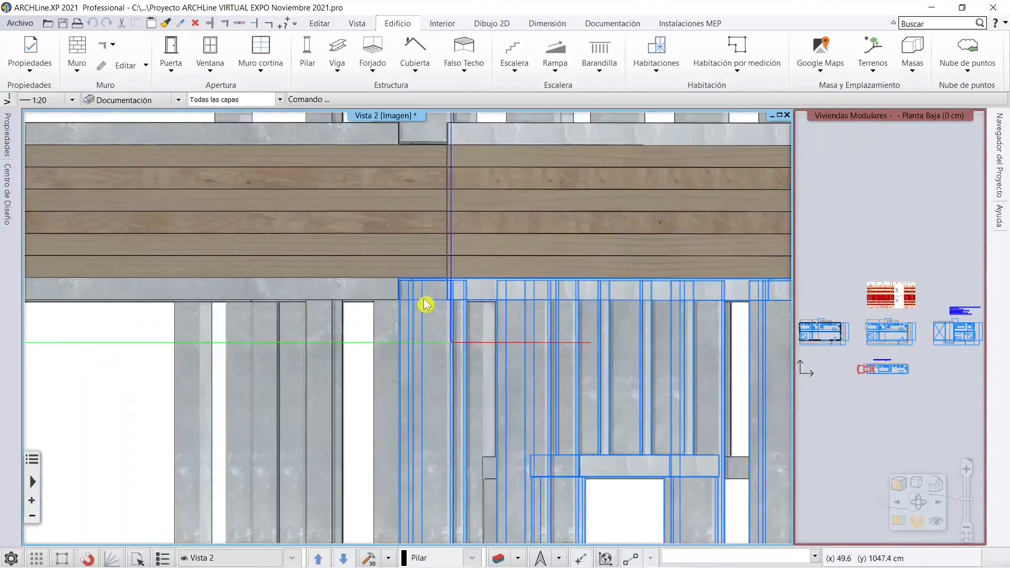
scroll(428, 328, "down", 6)
scroll(429, 330, "down", 5)
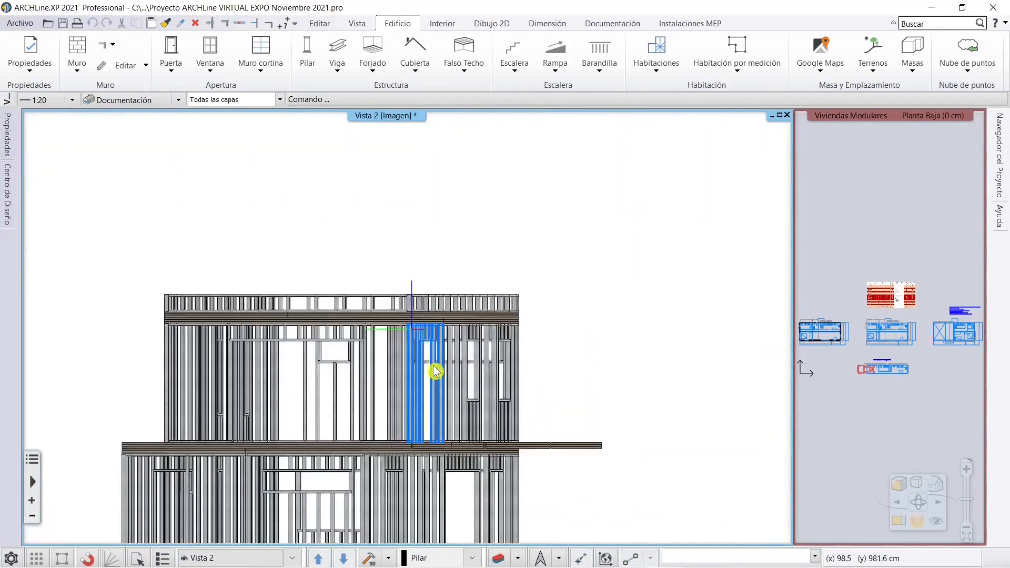
middle_click_drag(435, 354, 426, 392)
scroll(426, 392, "up", 2)
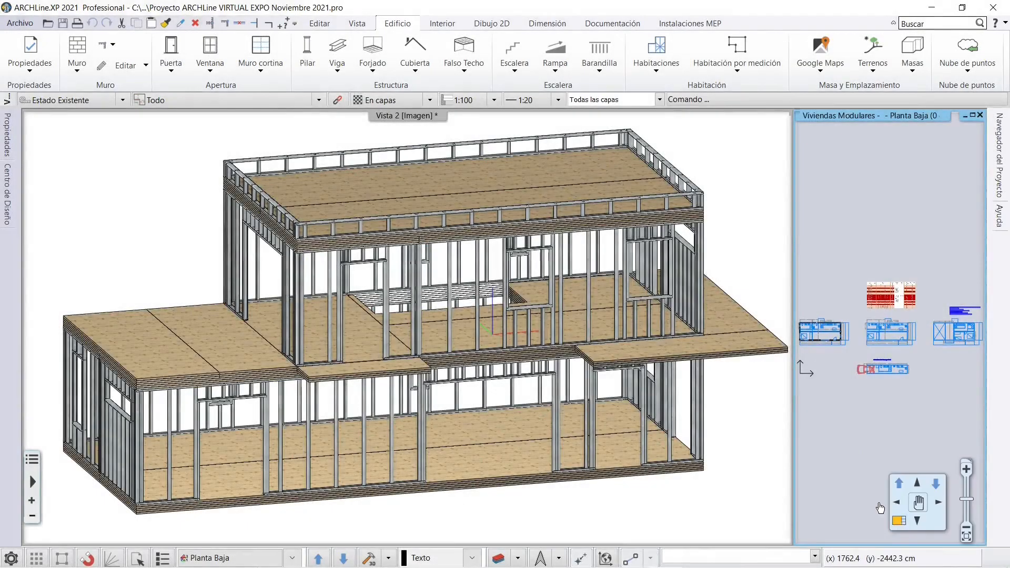
Make the ground-floor plan the main view again and frame the leftmost floor plan's bathrooms and kitchen
left_click(899, 521)
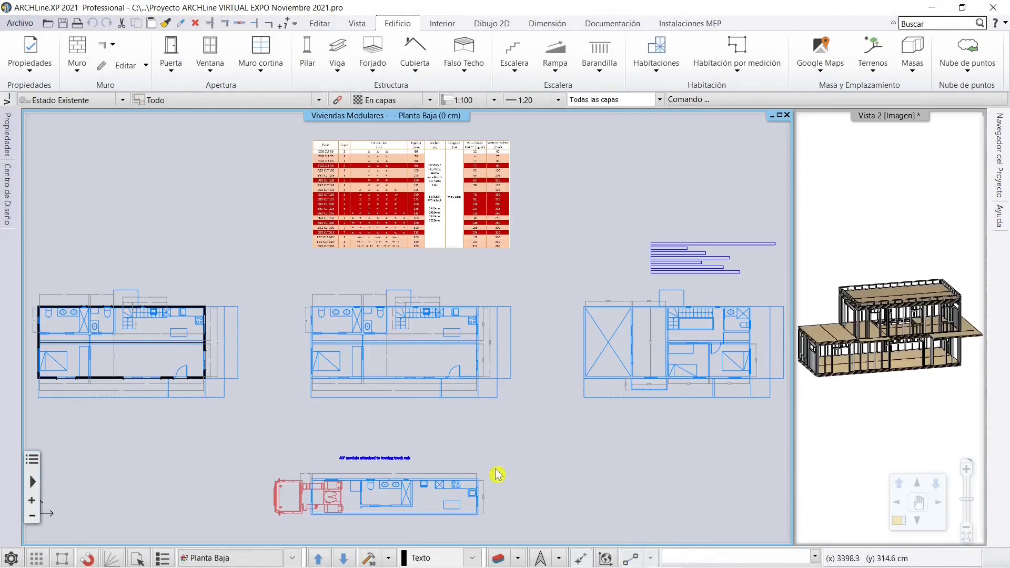
scroll(208, 398, "up", 6)
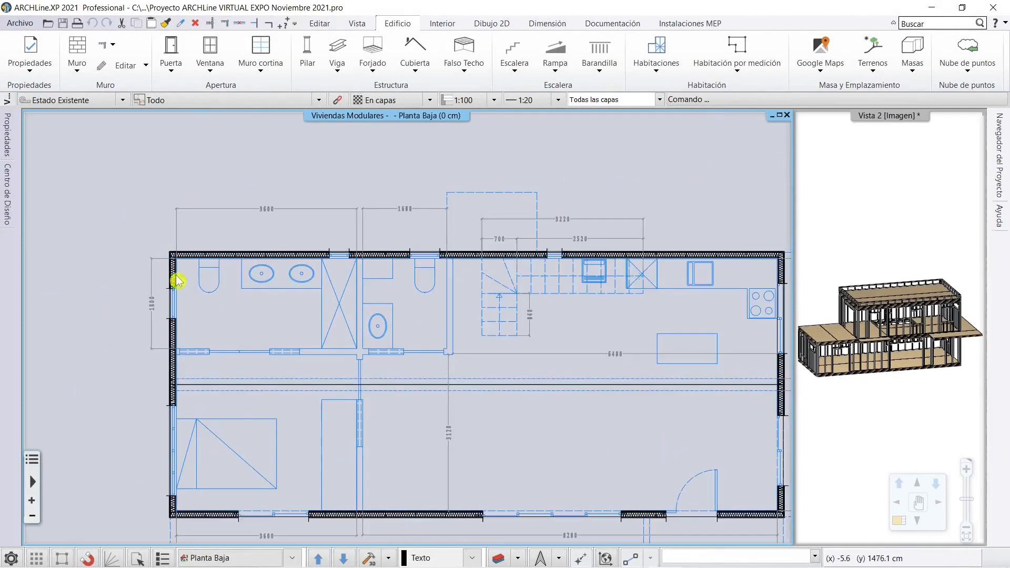
middle_click_drag(254, 301, 149, 261)
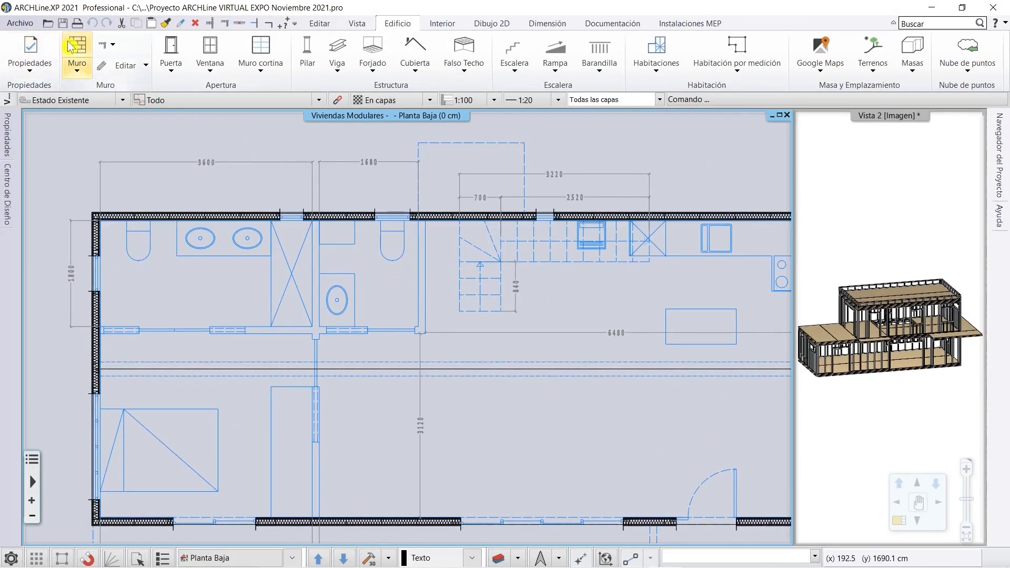
Browse the steel profiles in the Design Center, covering the Perfiles Estructuras_Stell Framing and Perfiles Tabiquería Seca categories
left_click(8, 194)
left_click(99, 194)
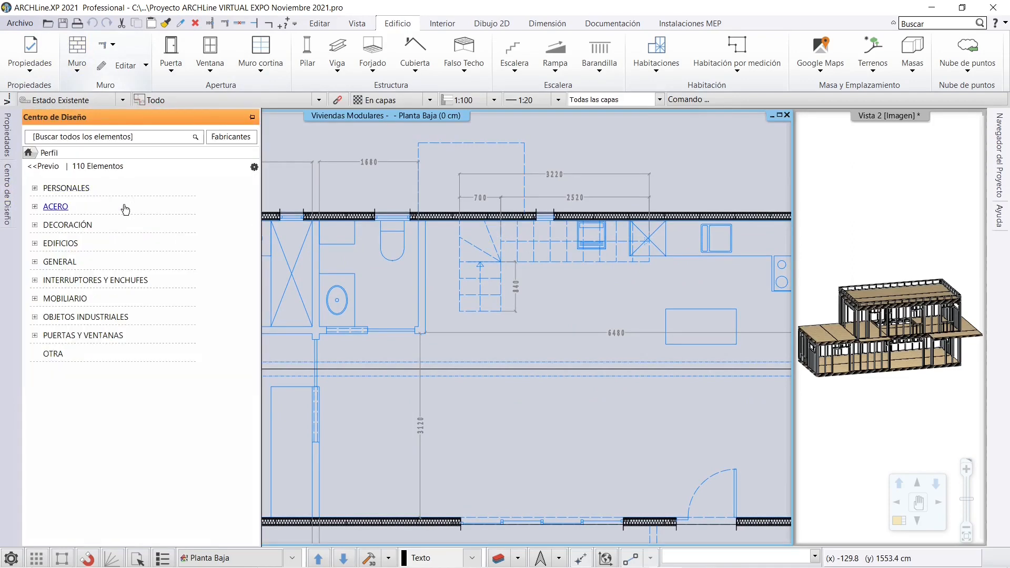
left_click(37, 208)
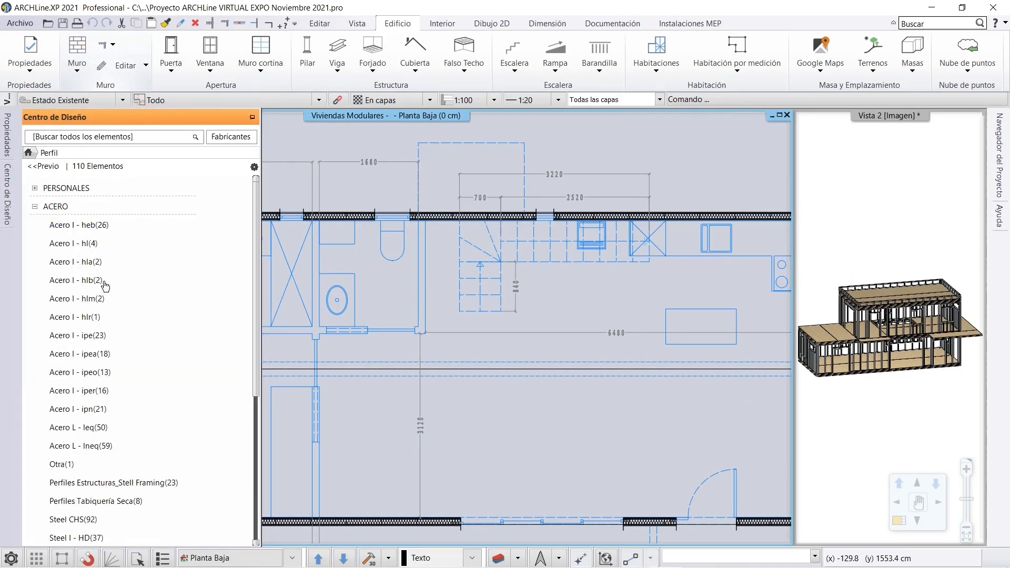
scroll(155, 407, "down", 1)
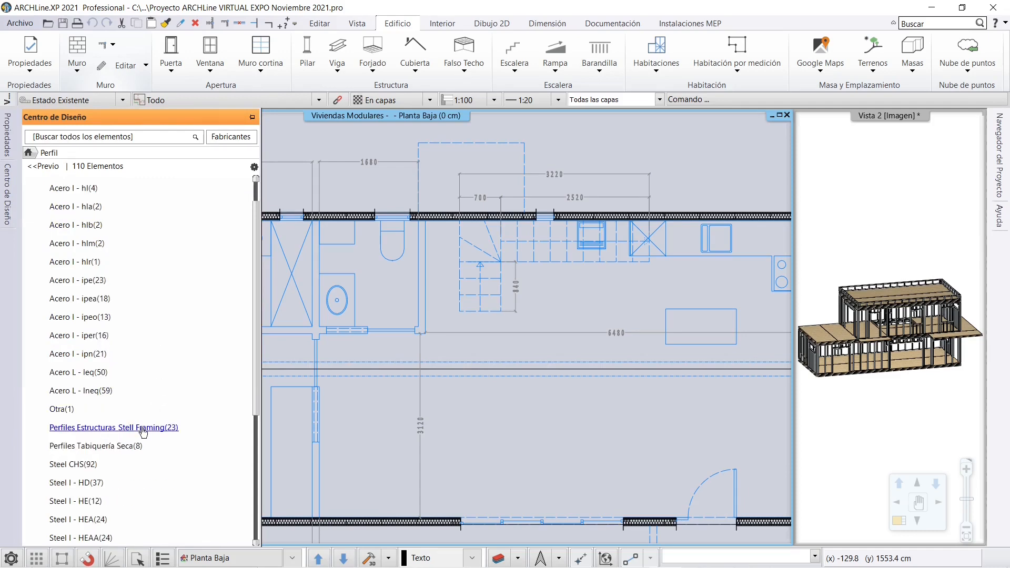
left_click(142, 428)
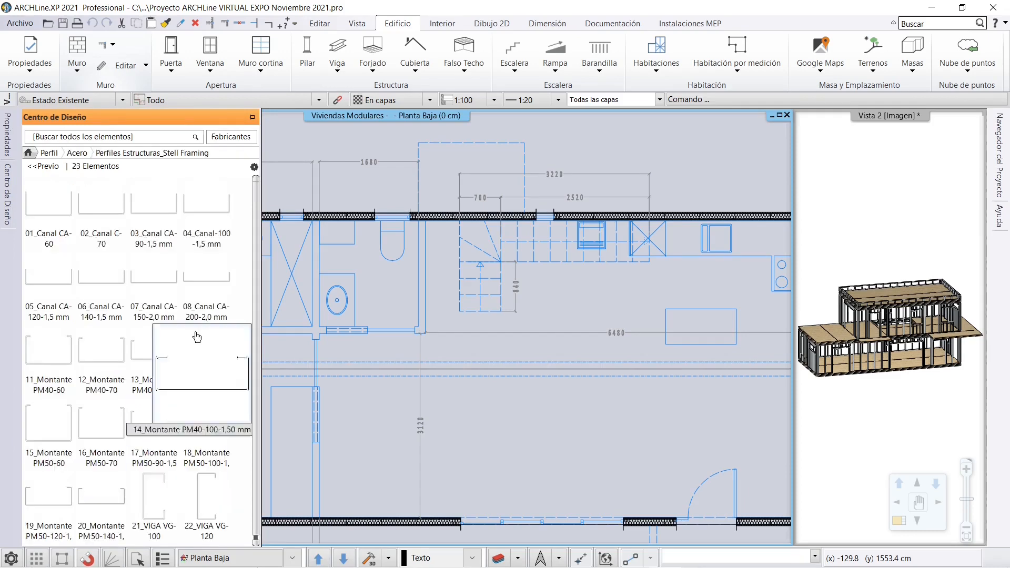
left_click(8, 196)
left_click(99, 487)
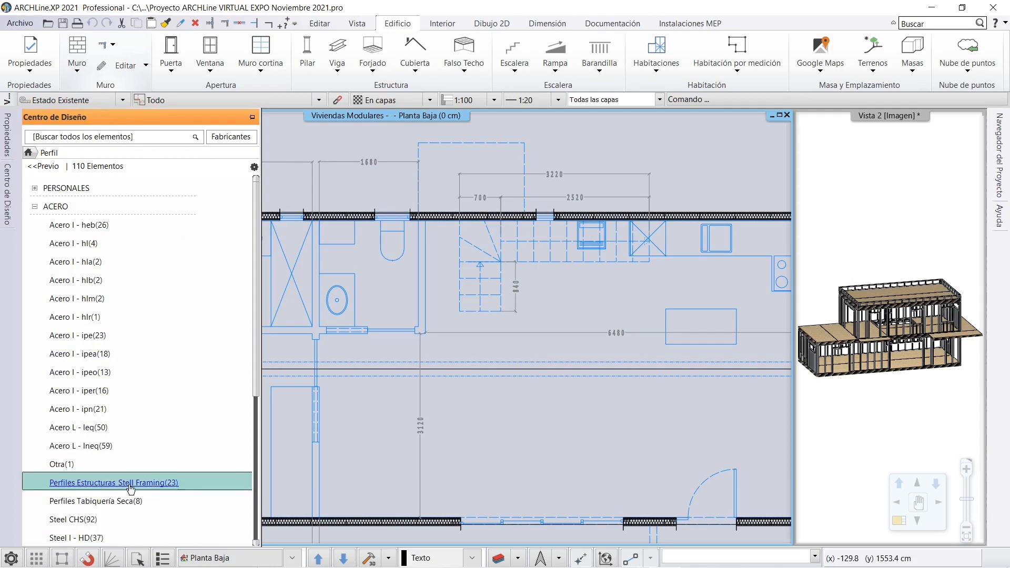
left_click(102, 500)
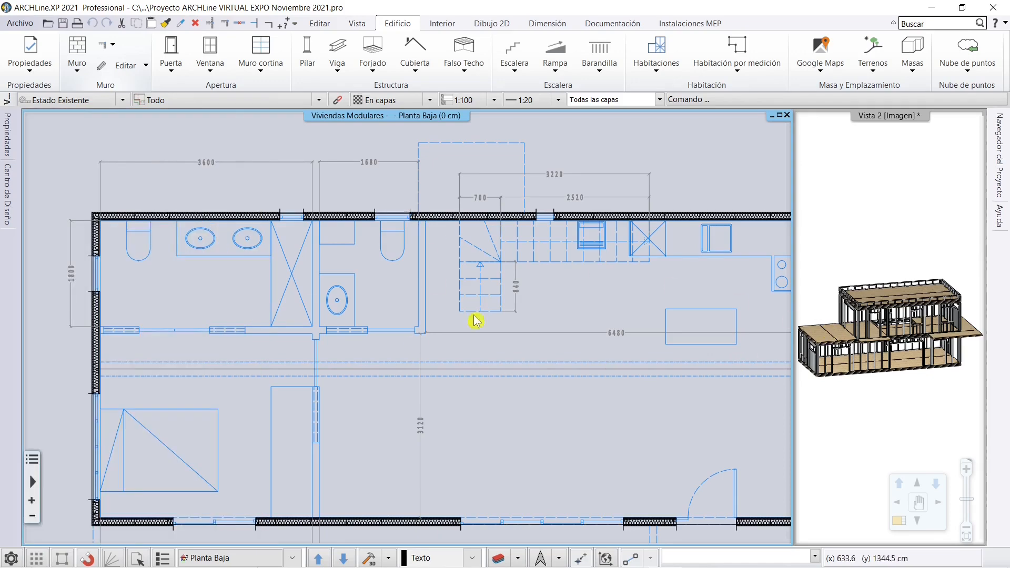
left_click(917, 381)
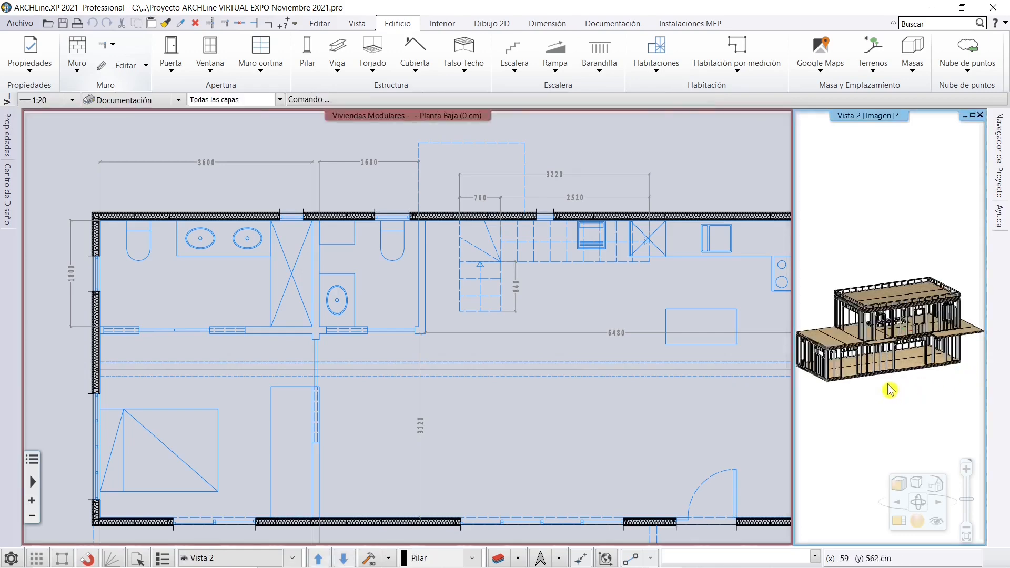
scroll(365, 350, "down", 1)
mouse_move(897, 402)
middle_mouse_down()
mouse_move(894, 392)
mouse_move(899, 401)
middle_mouse_up()
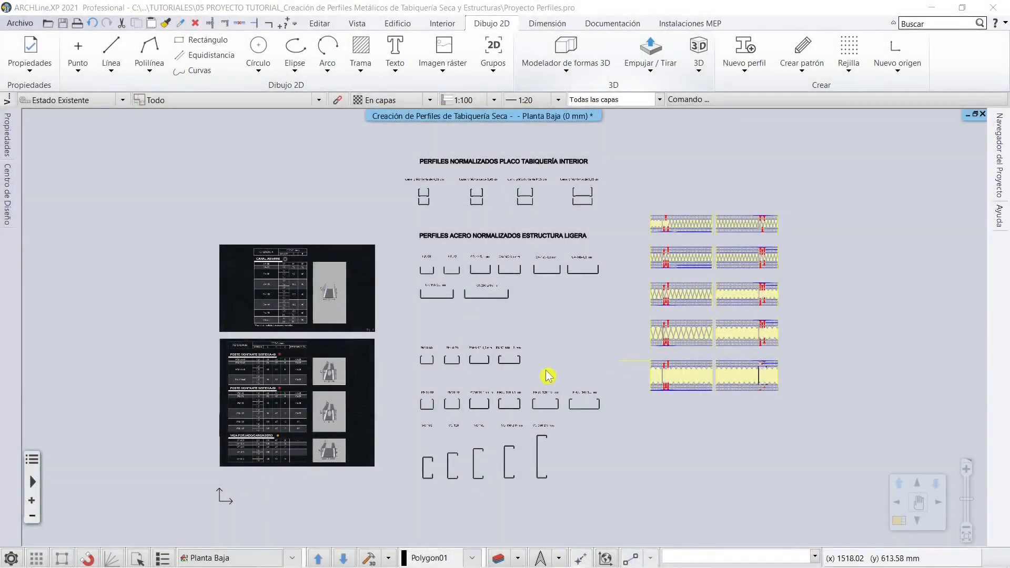
Inspect the CA-60 channel drawing in the profiles project and look through the Acero profile category in the Design Center
scroll(438, 286, "up", 5)
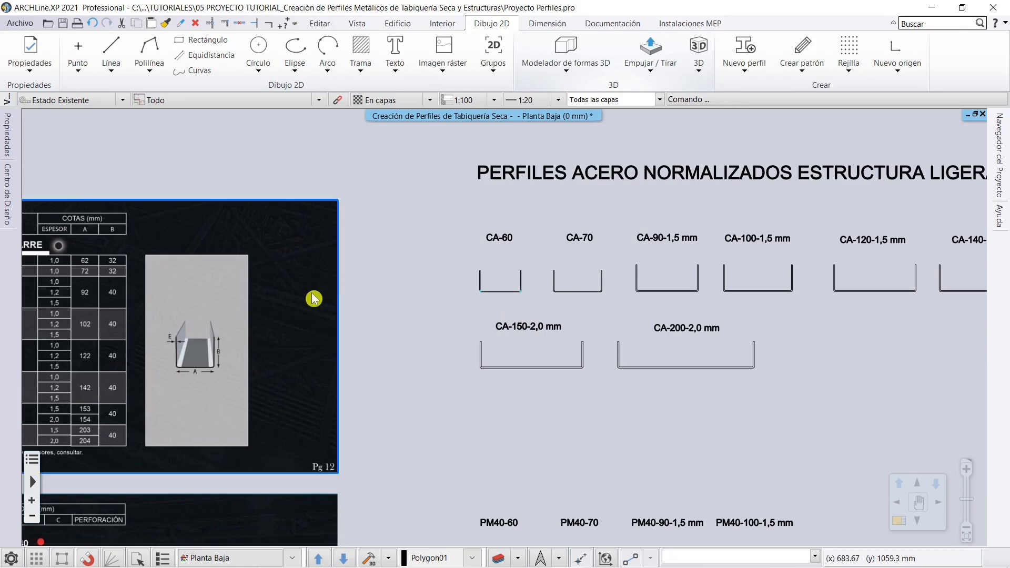
scroll(495, 305, "up", 5)
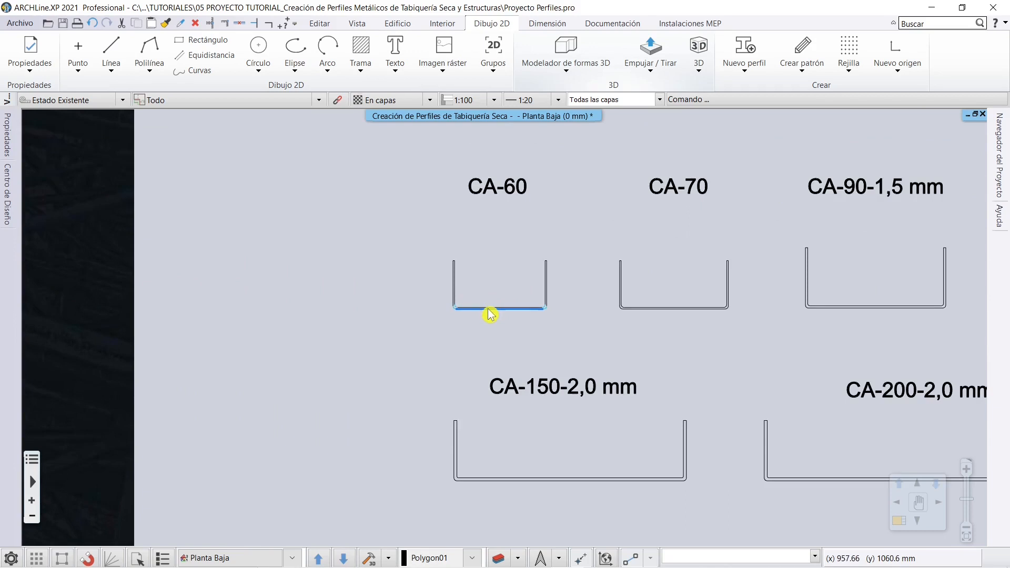
mouse_move(3, 207)
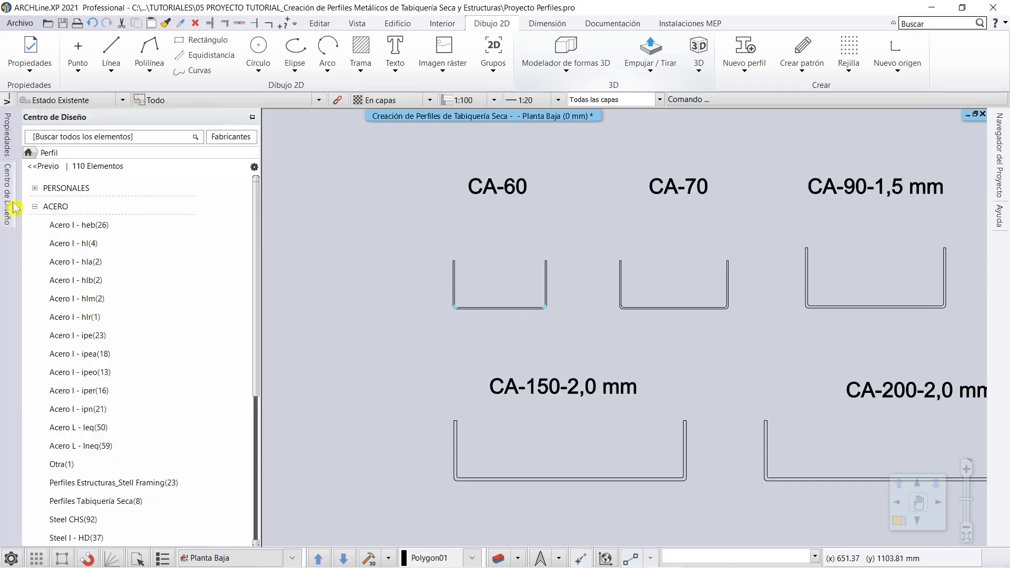
left_click(29, 153)
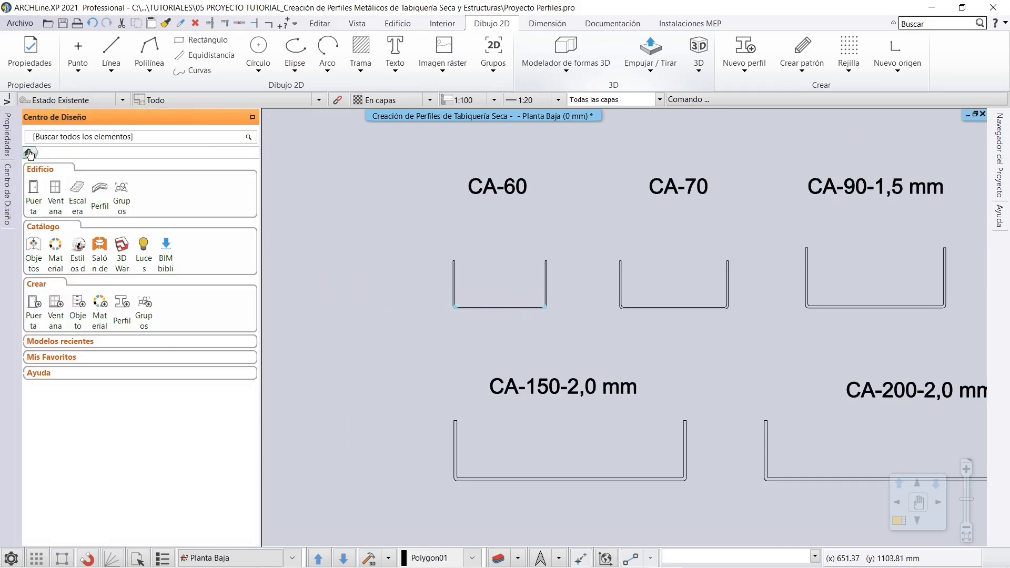
left_click(109, 194)
left_click(42, 208)
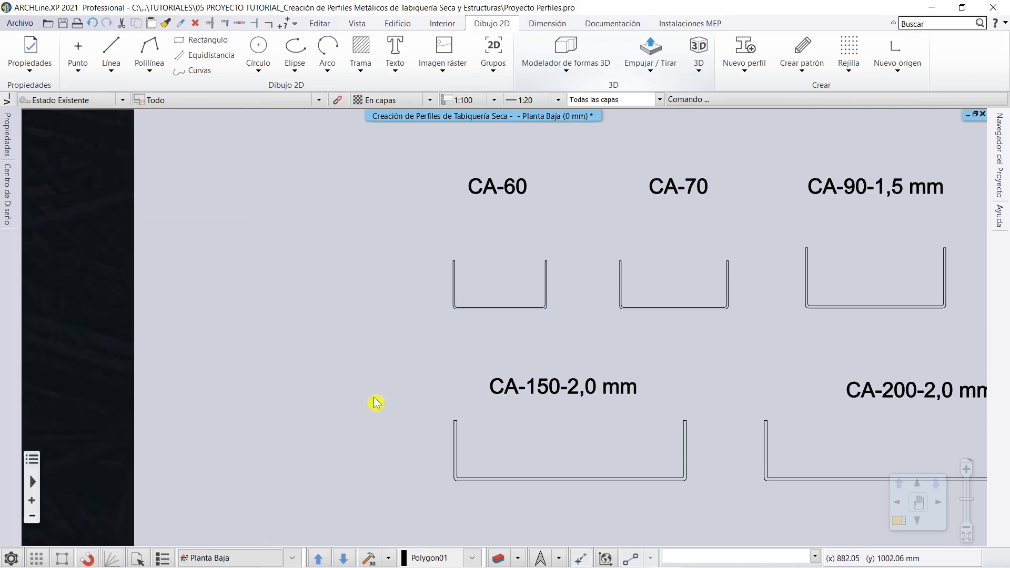
Explode the CA-60 channel polyline into individual lines
left_click(483, 309)
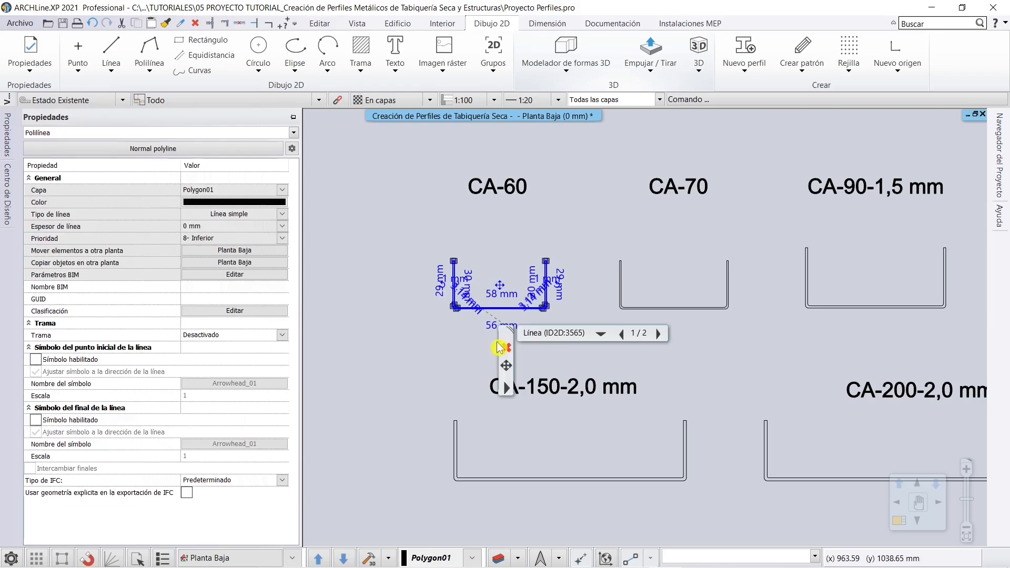
scroll(555, 308, "up", 2)
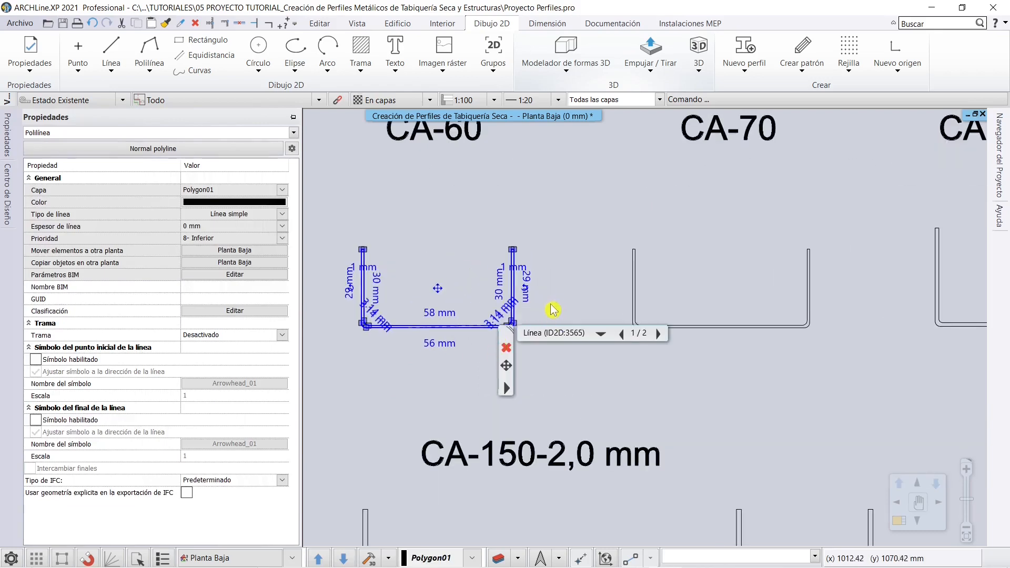
middle_click_drag(550, 308, 575, 261)
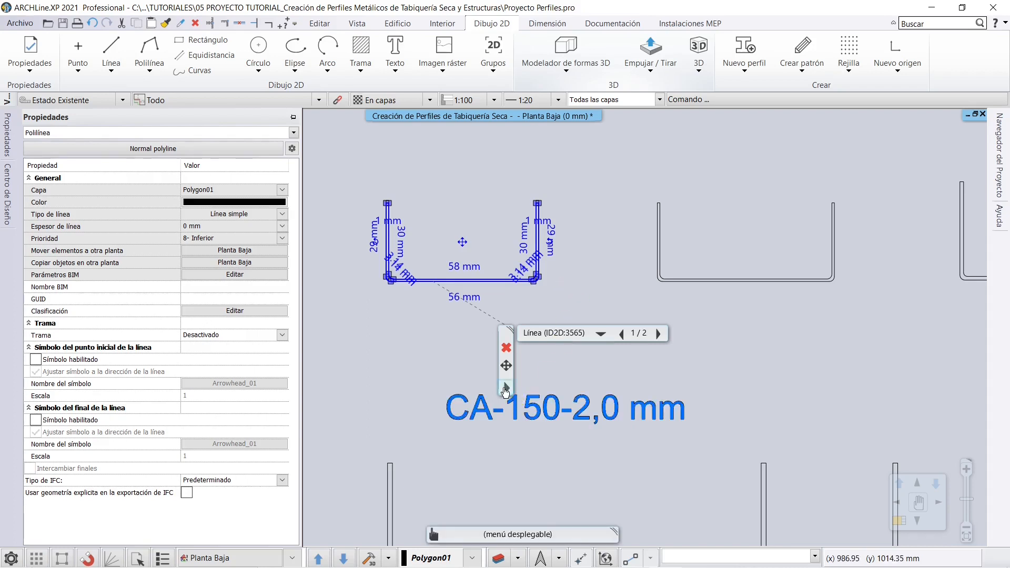
right_click(513, 402)
mouse_move(577, 518)
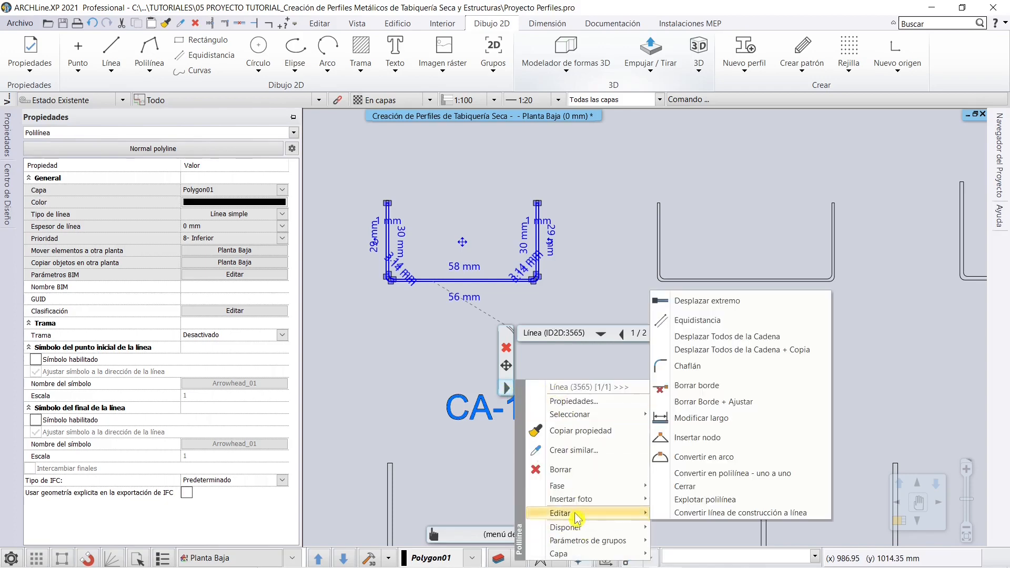
left_click(700, 501)
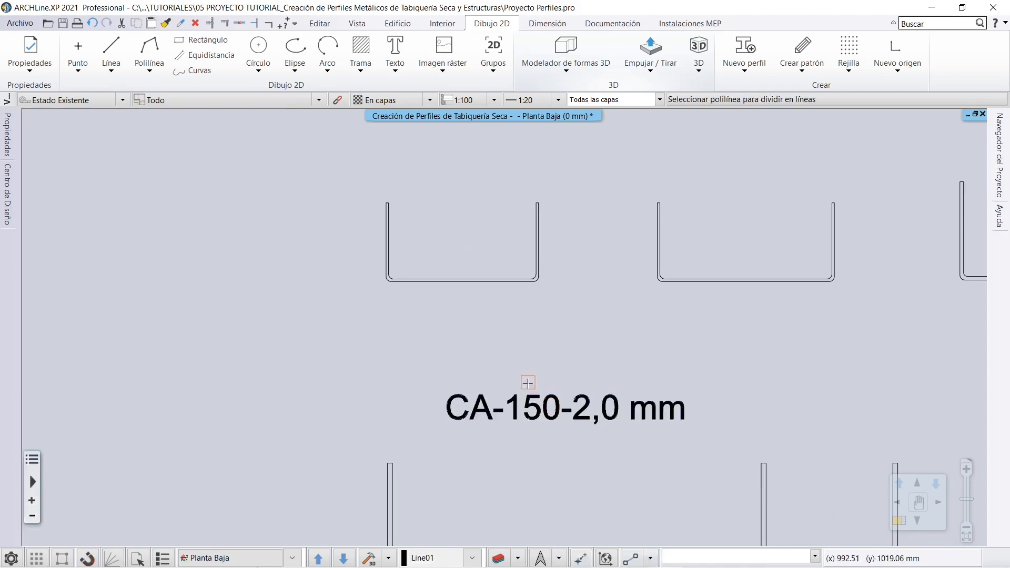
key("Escape")
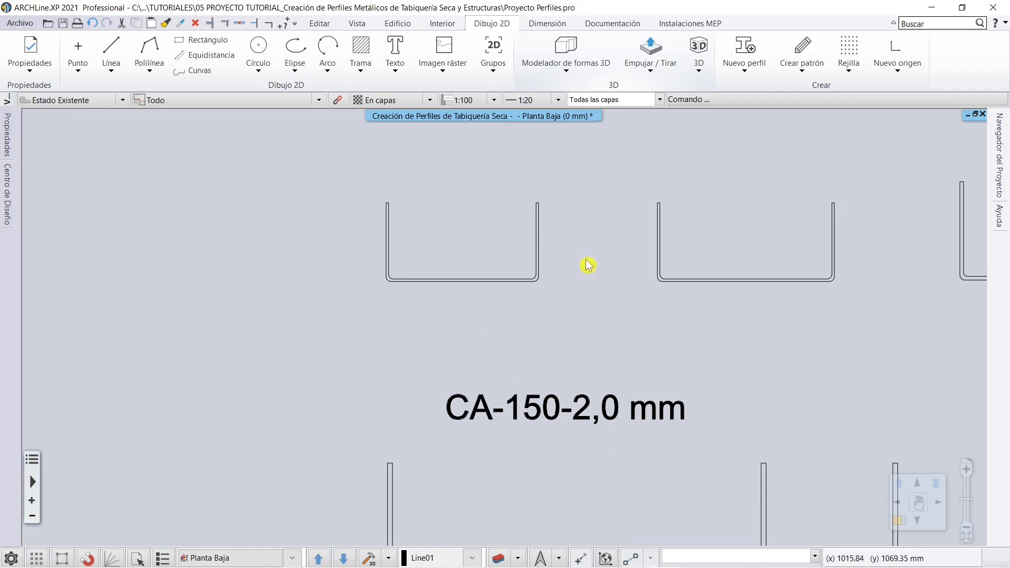
Check the base and side segments of the CA-60 channel as separate lines by selecting them individually
left_click(511, 282)
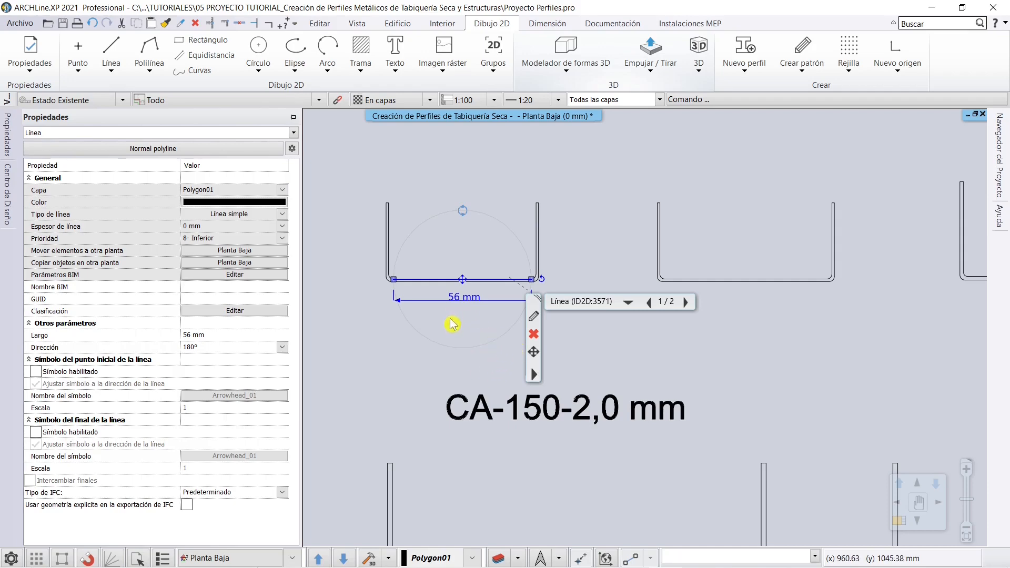
key("Escape")
left_click(387, 232)
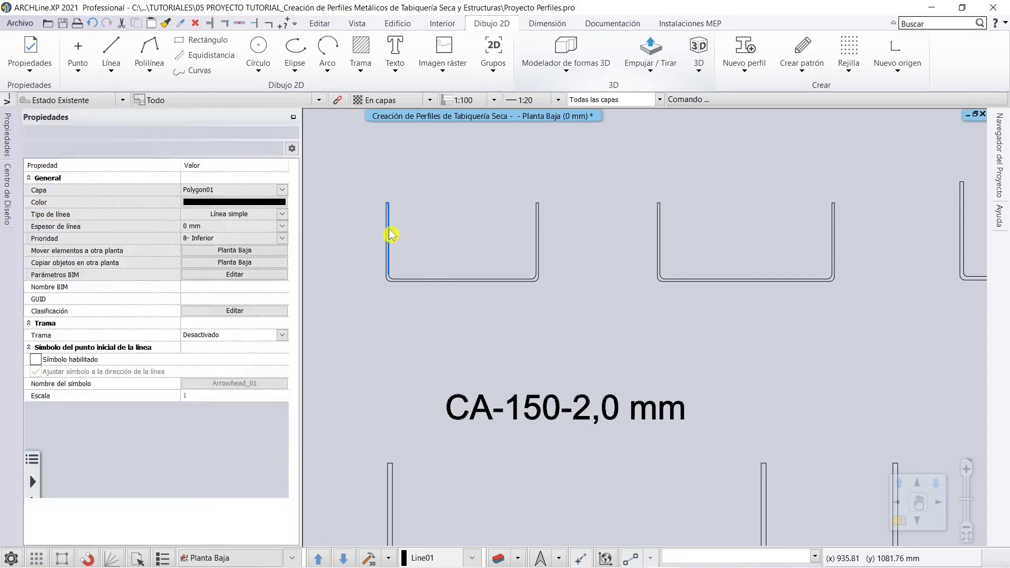
Convert the CA-60 channel's separate lines back into one polyline by selecting an element of the closed chain
key("Escape")
scroll(429, 256, "up", 2)
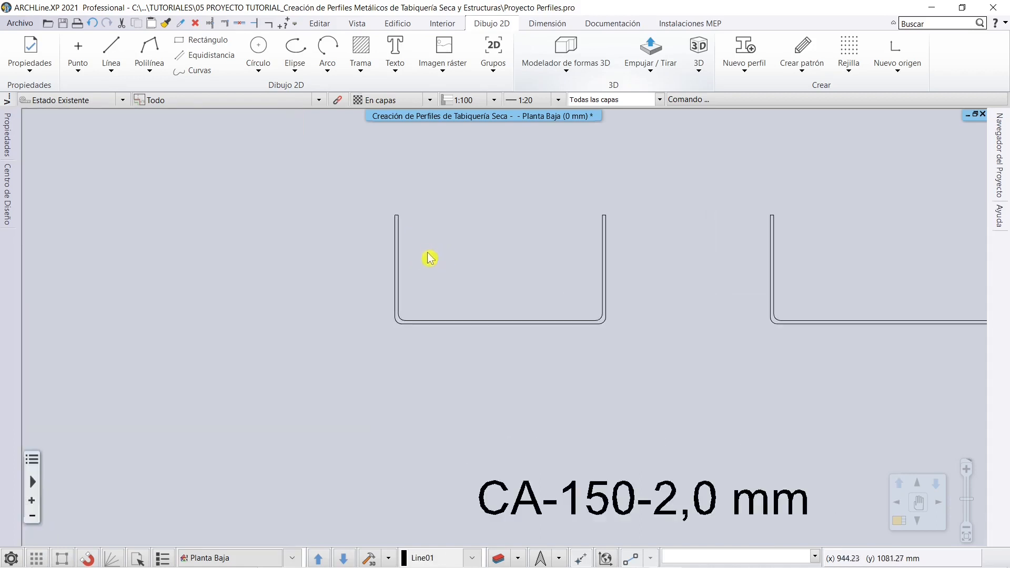
middle_click_drag(481, 275, 417, 288)
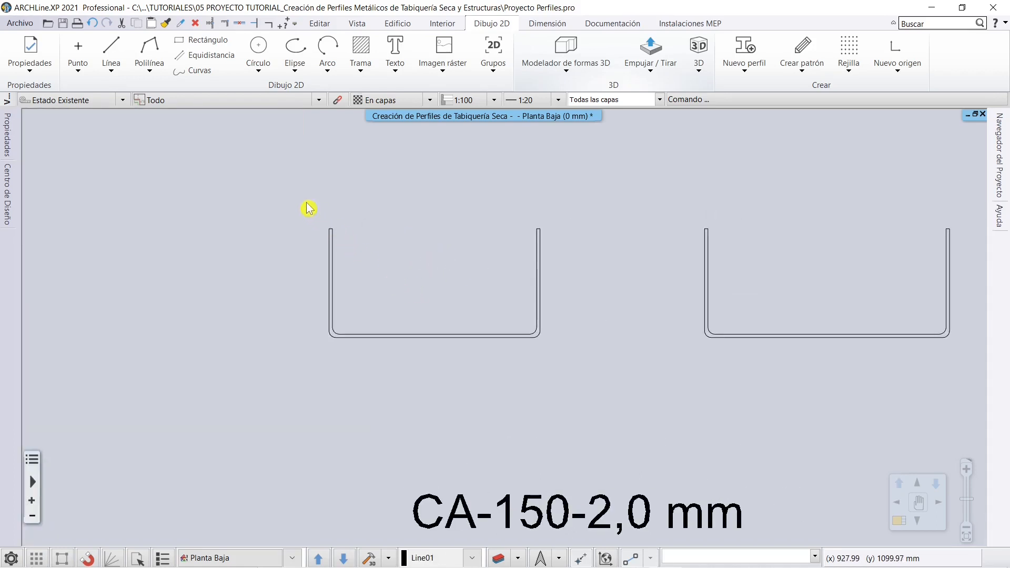
left_click(451, 343)
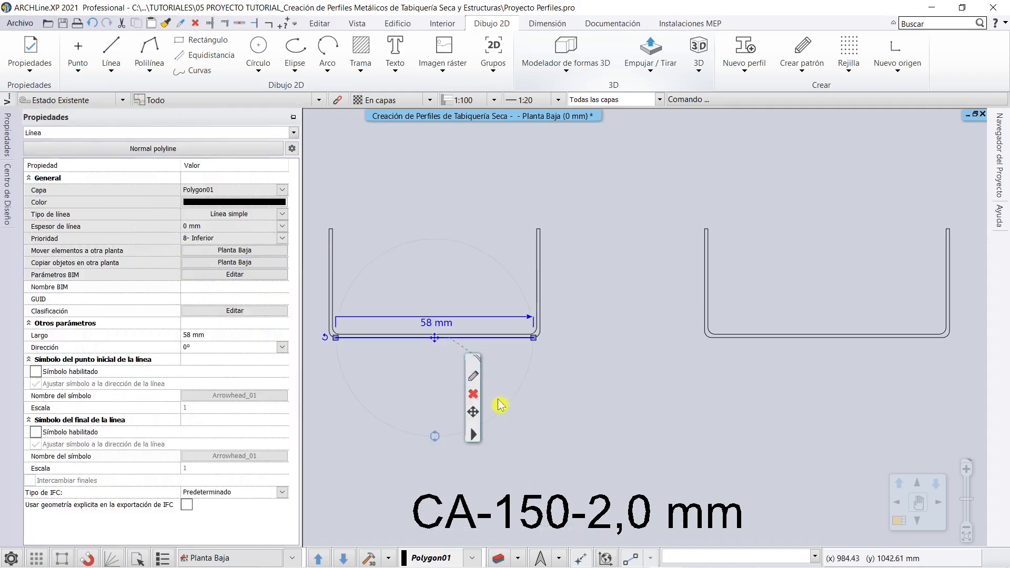
left_click(473, 435)
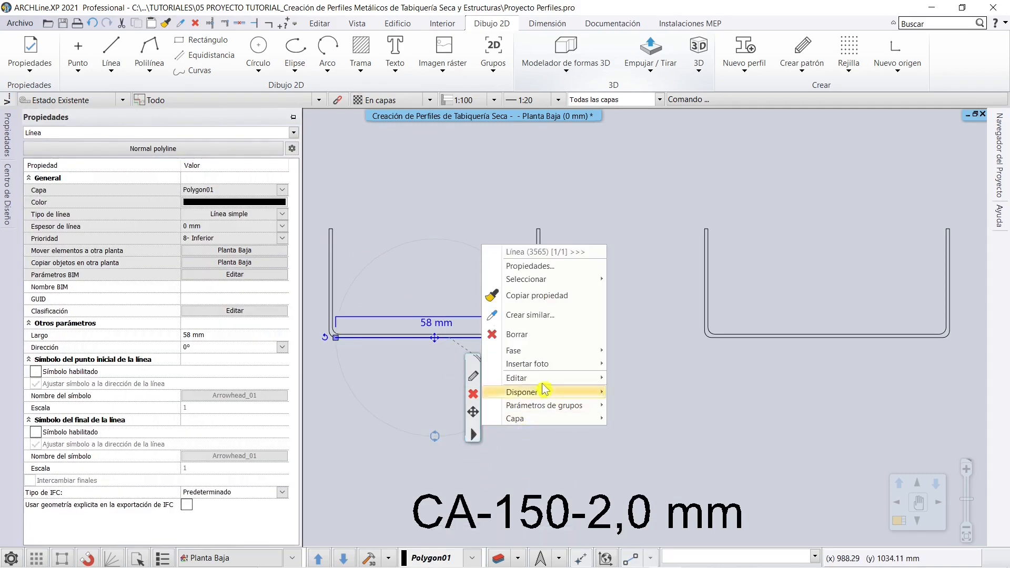
mouse_move(547, 379)
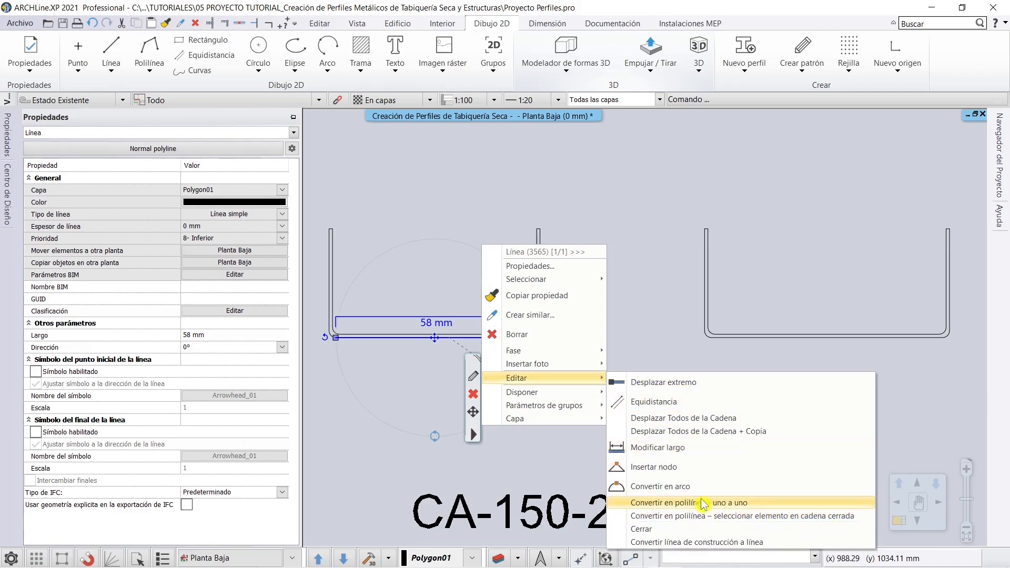
left_click(703, 516)
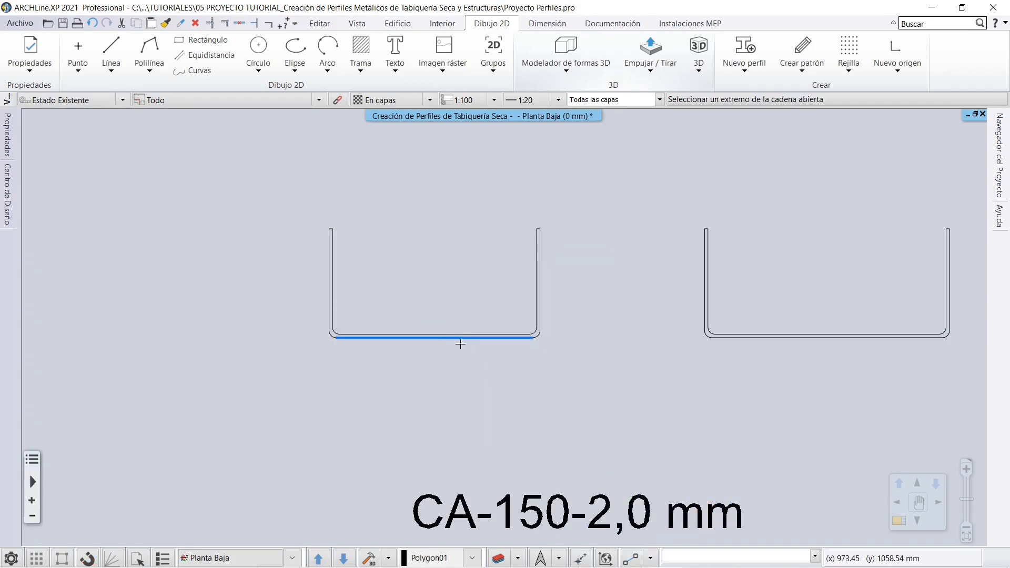
left_click(487, 390)
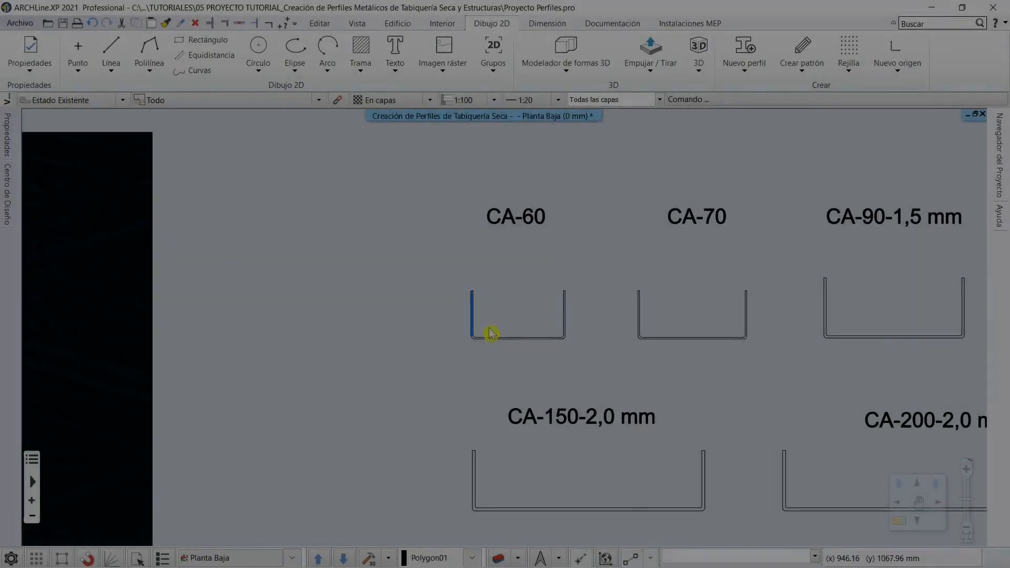
Check the rejoined CA-60 channel as a single polyline by selecting it at its base, and deselect it
scroll(499, 342, "up", 5)
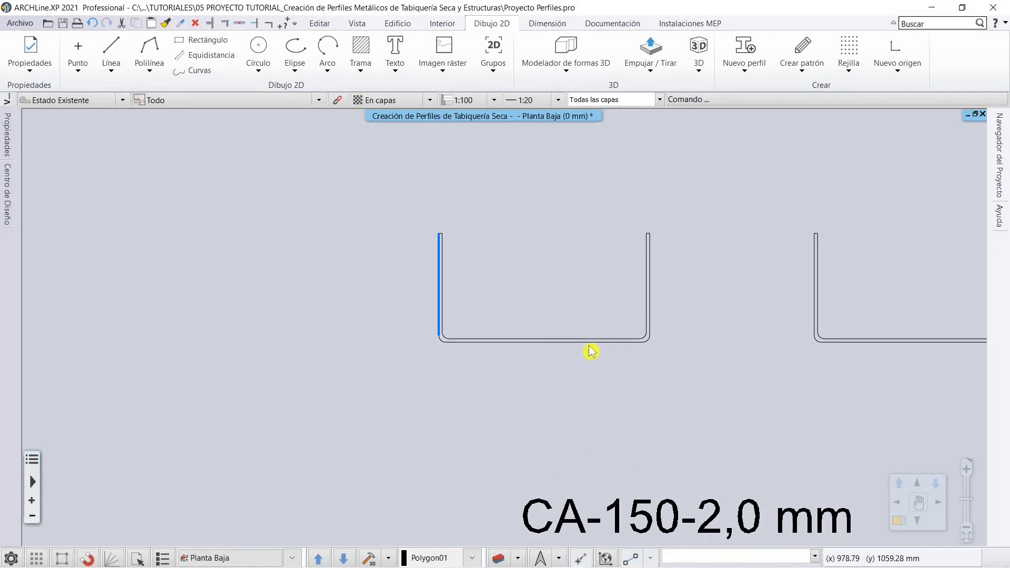
left_click(569, 348)
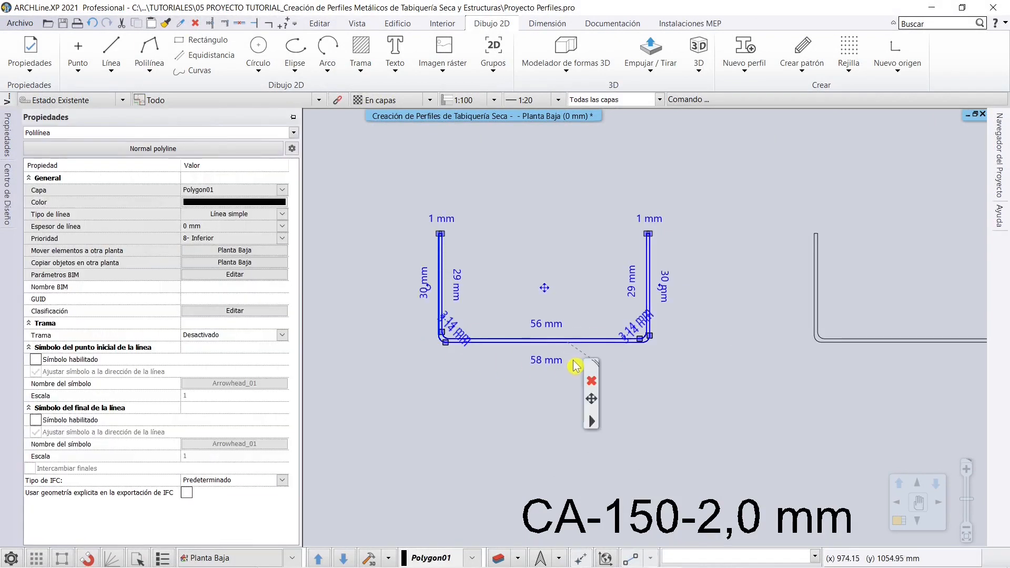
key("Escape")
Define a new closed profile from the CA-60 channel's existing outline, with the reference point on the left flange's outer edge
left_click(8, 193)
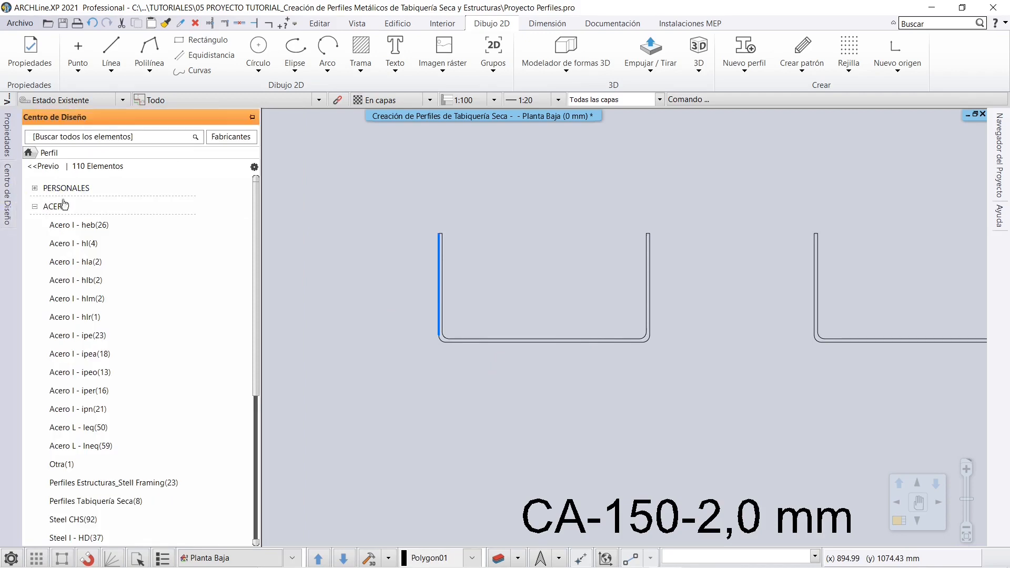
left_click(255, 169)
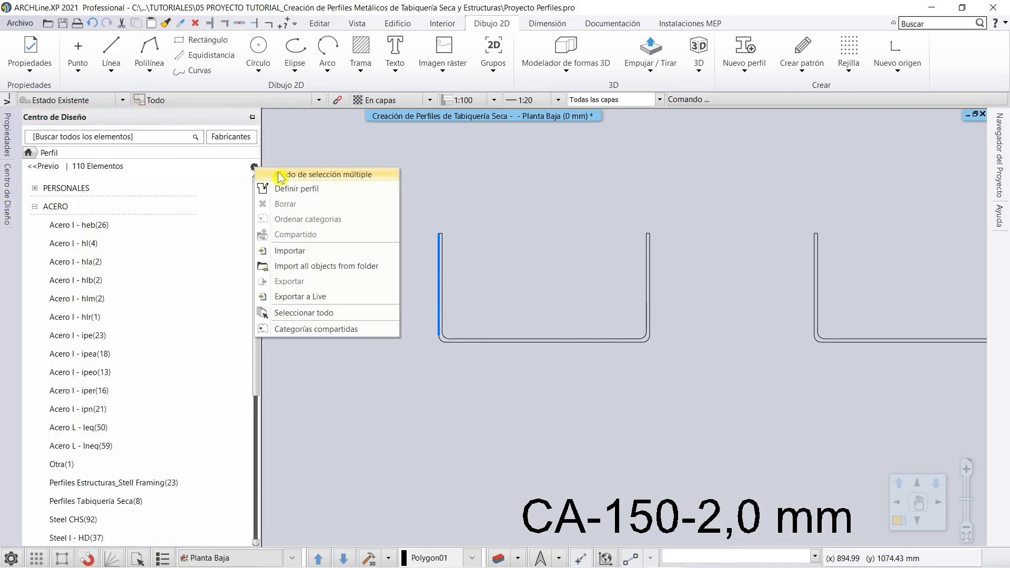
left_click(296, 192)
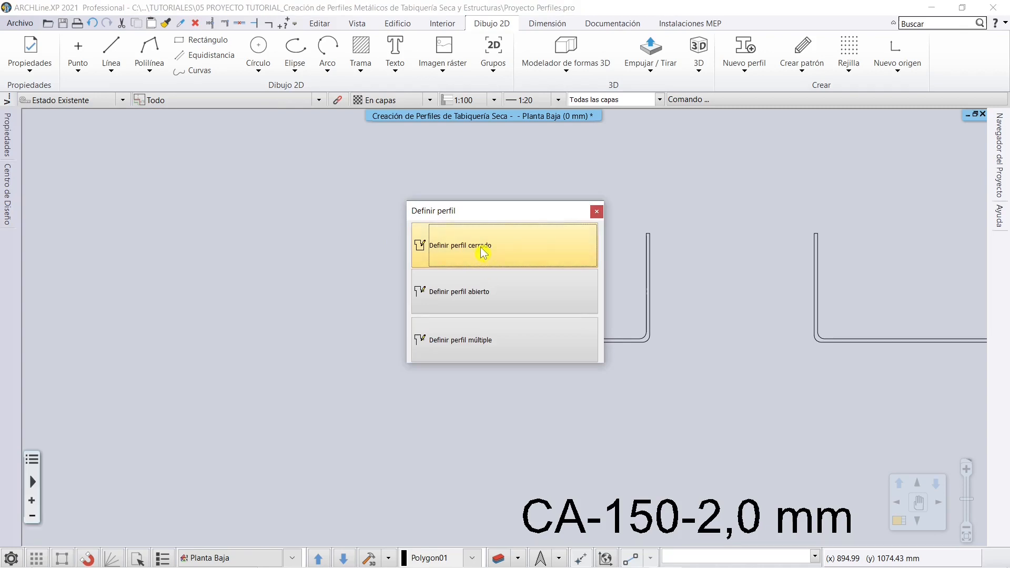
left_click(482, 253)
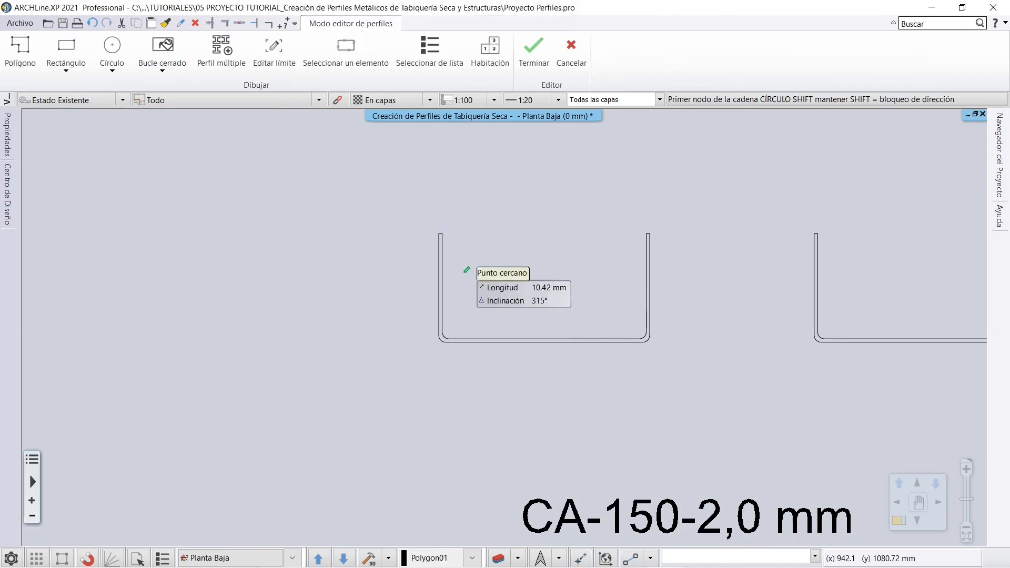
scroll(455, 259, "up", 2)
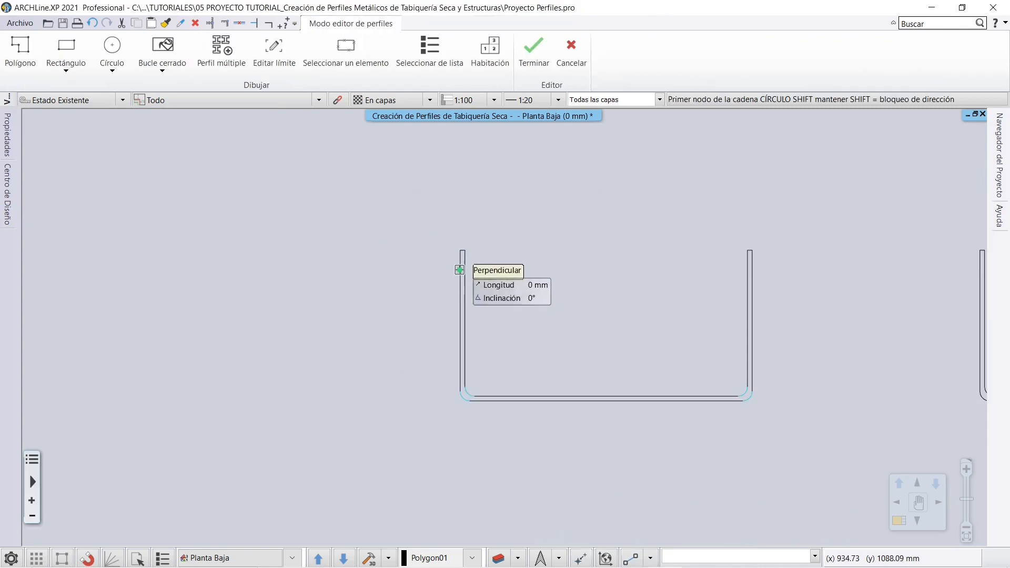
middle_click_drag(458, 270, 374, 256)
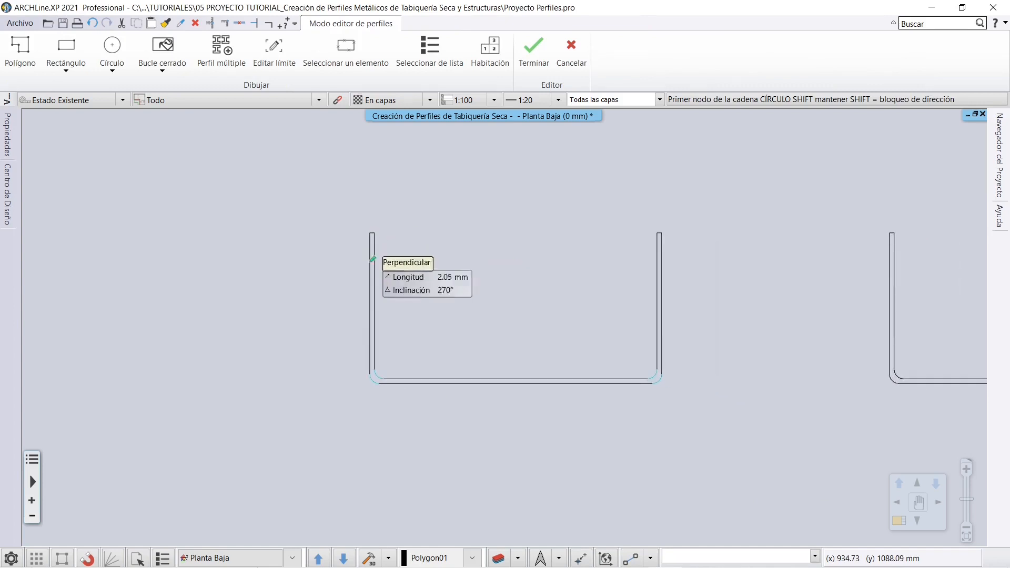
scroll(372, 380, "up", 2)
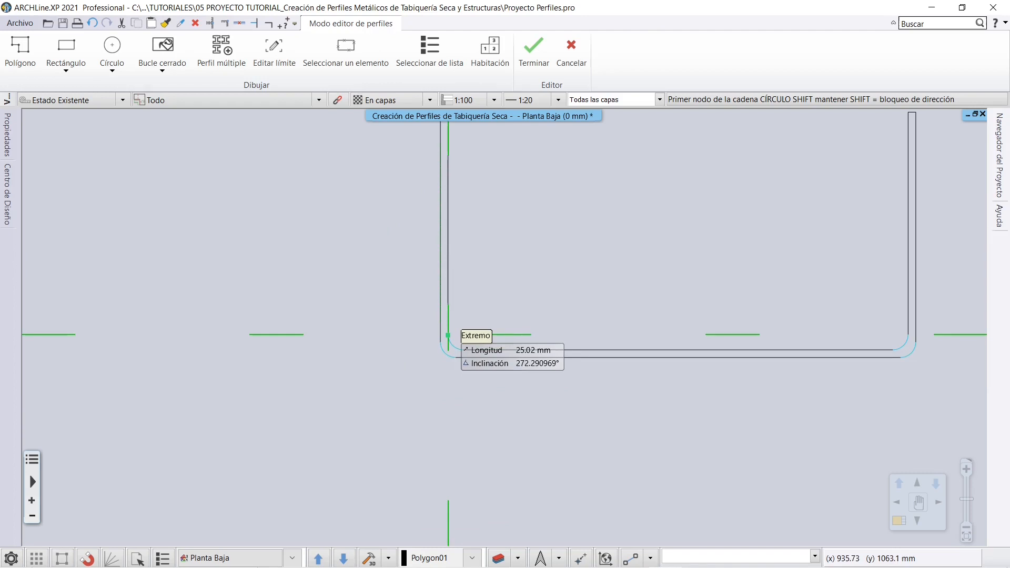
scroll(480, 333, "down", 2)
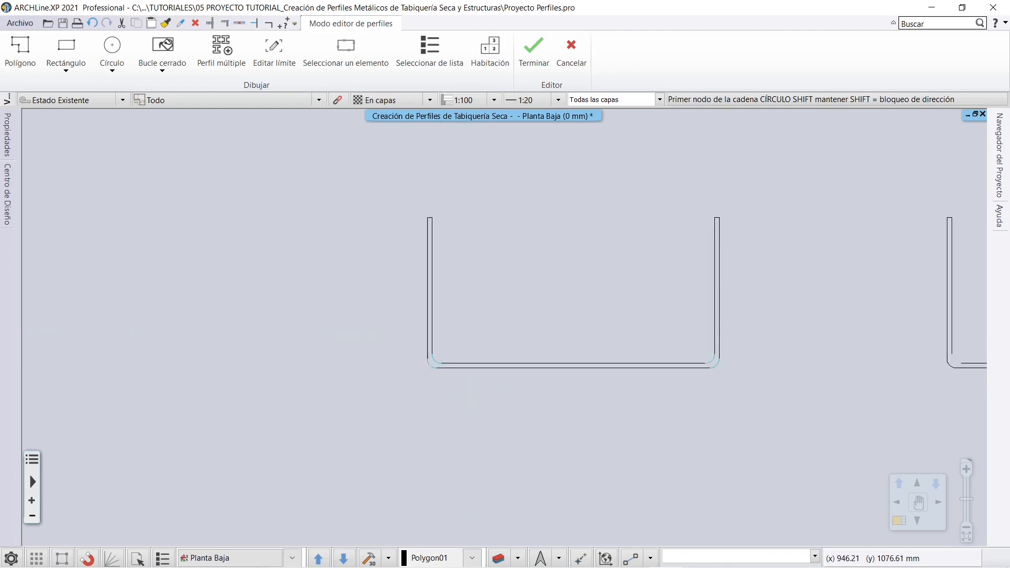
middle_click_drag(492, 284, 446, 307)
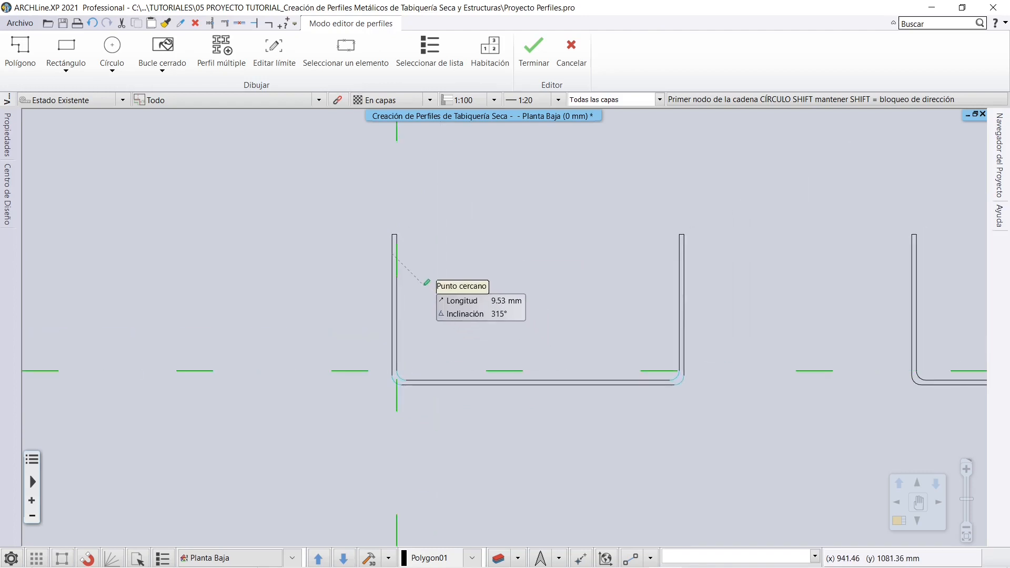
left_click(348, 49)
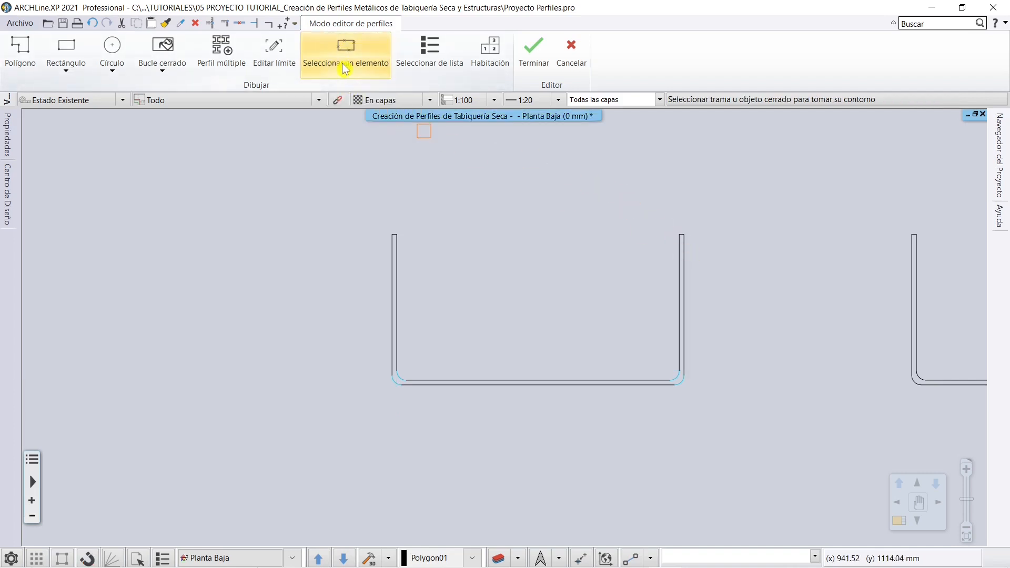
left_click(679, 248)
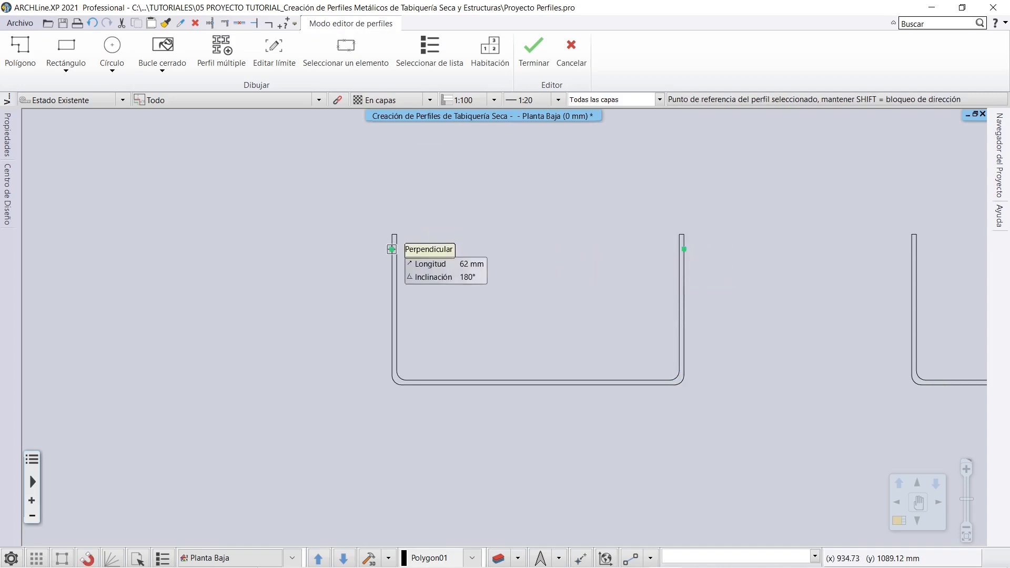
left_click(393, 247)
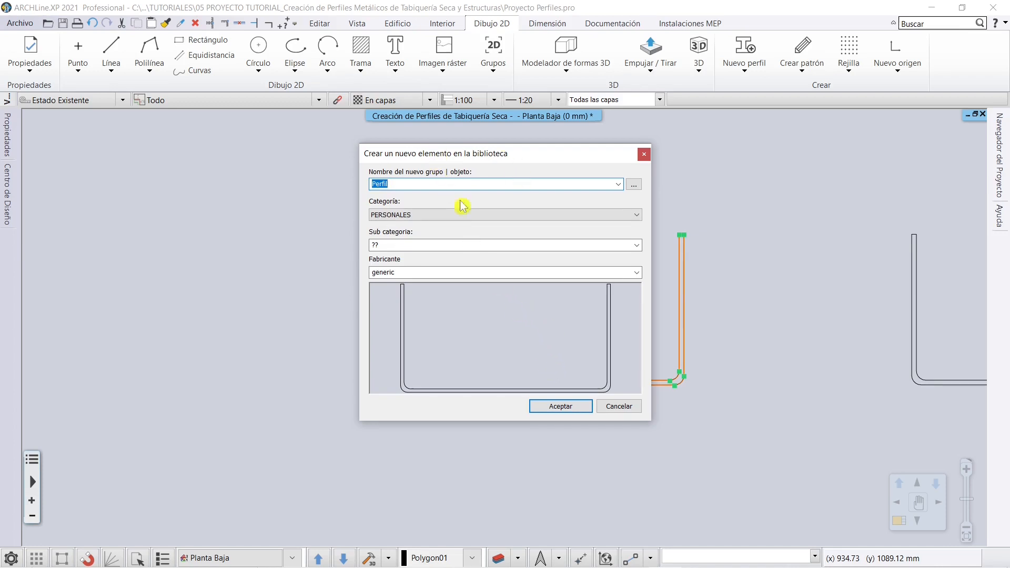
Name the new library profile "Canal Prueba STEEL FRAMING"
left_click(395, 184)
mouse_move(539, 157)
left_mouse_down()
mouse_move(557, 309)
mouse_move(545, 171)
left_mouse_up()
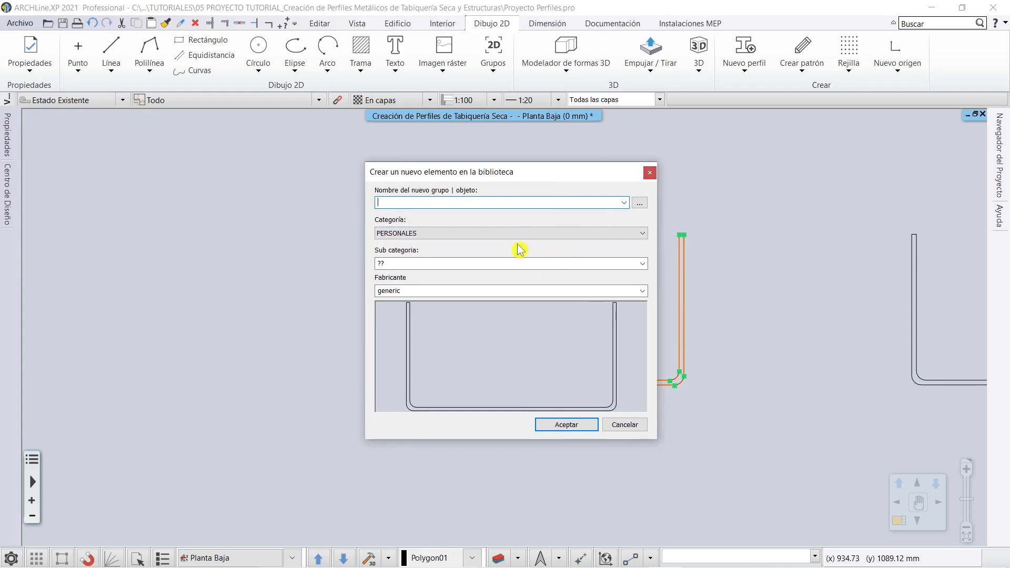
key("BackSpace")
type("Perfil Canal")
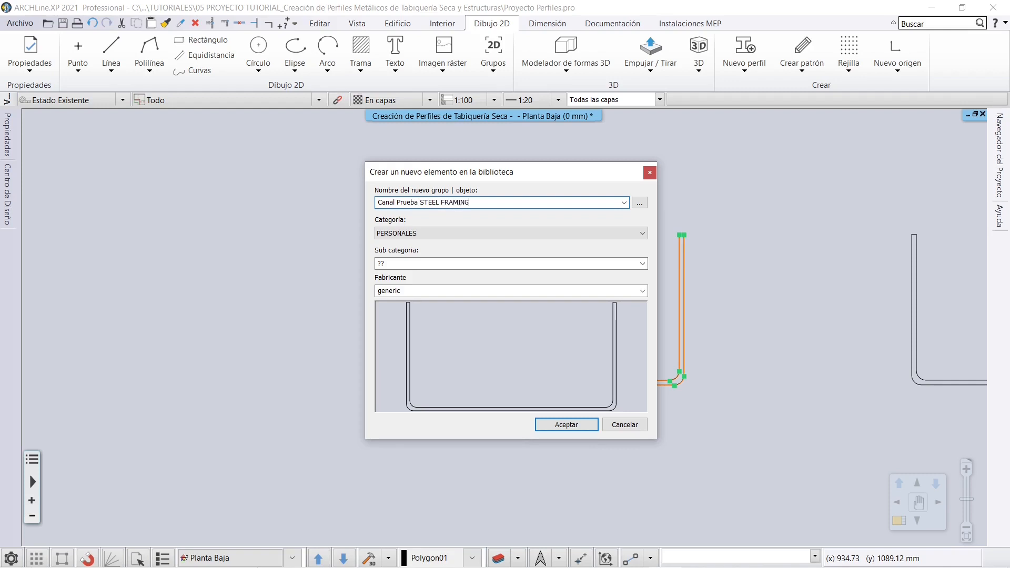
Save the new profile under category ACERO, subcategory "WEBINARIO VIRTUAL EXPO", with manufacturer "MP SOFTWARE"
left_click(642, 233)
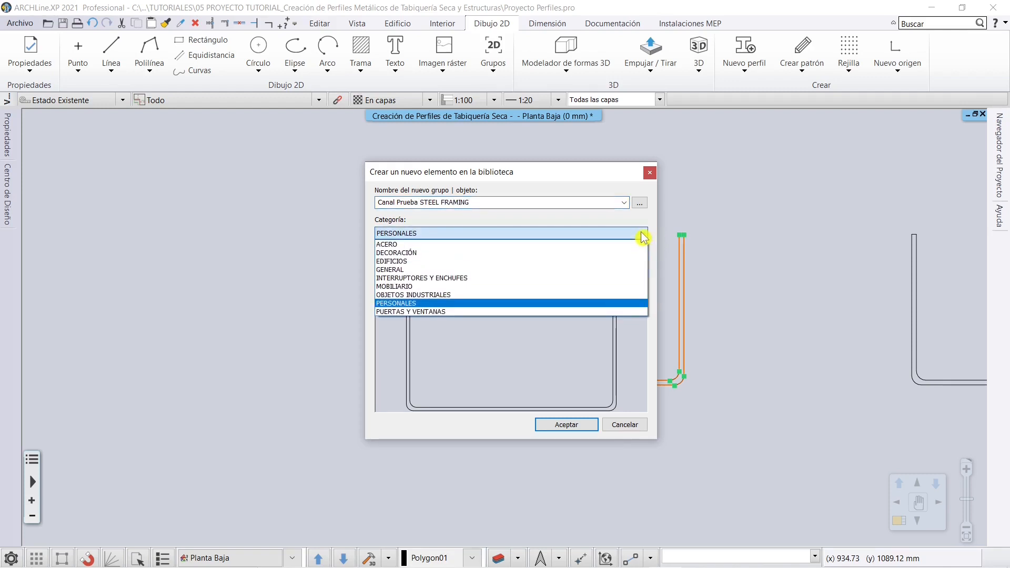
left_click(424, 244)
left_click(451, 264)
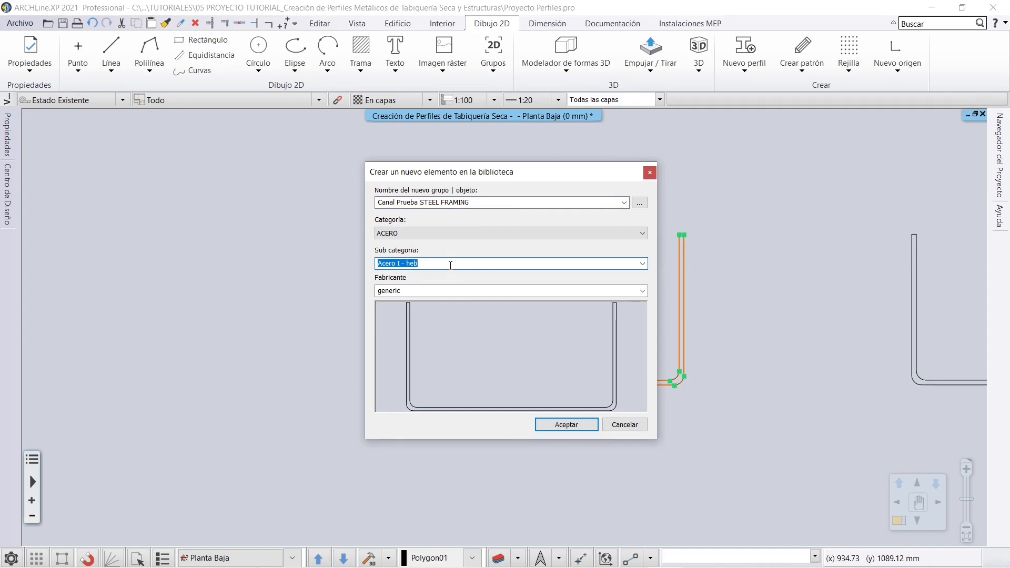
type("sE")
left_click(427, 292)
type("MP SOFTWARE")
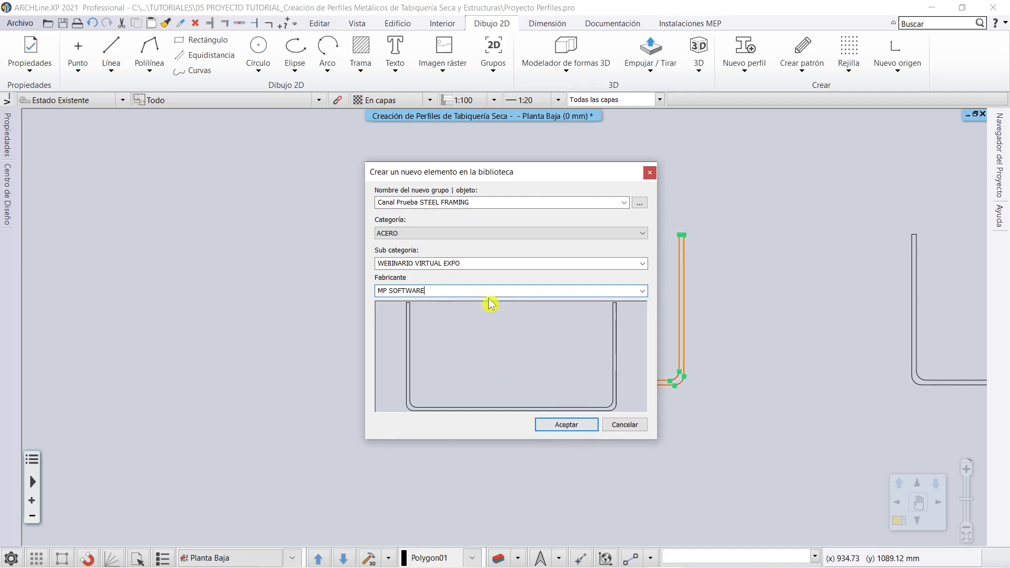
left_click(566, 425)
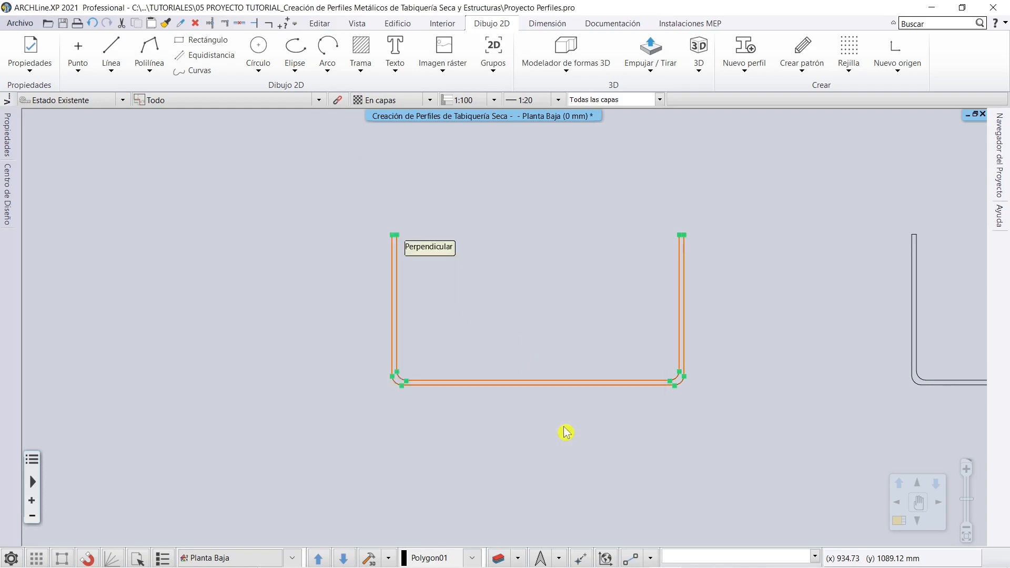
Reload the profile library in the Design Center and view the new profile in the WEBINARIO VIRTUAL EXPO subcategory under ACERO
left_click(12, 201)
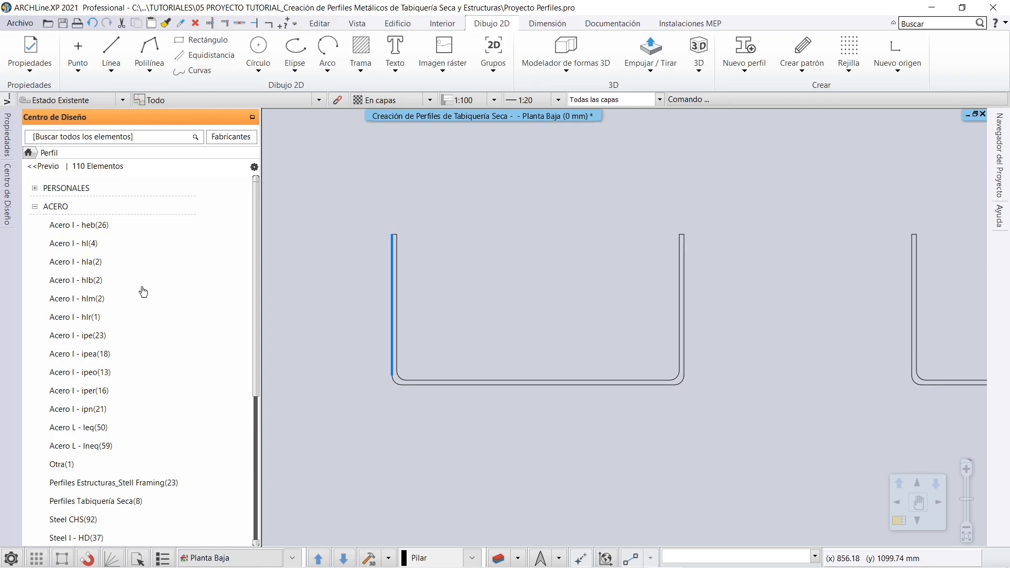
scroll(142, 290, "down", 1)
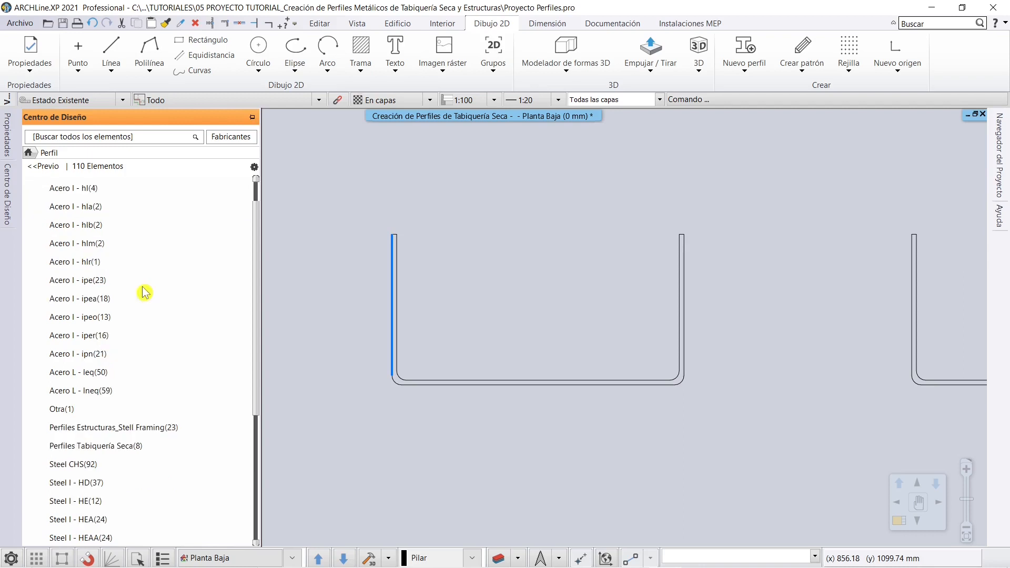
left_click(36, 168)
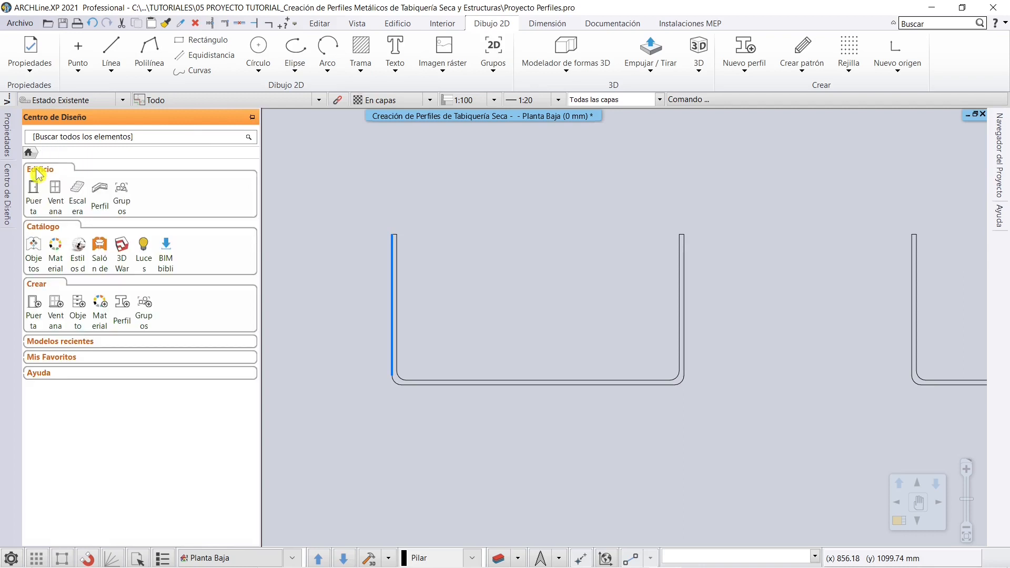
left_click(99, 196)
left_click(38, 209)
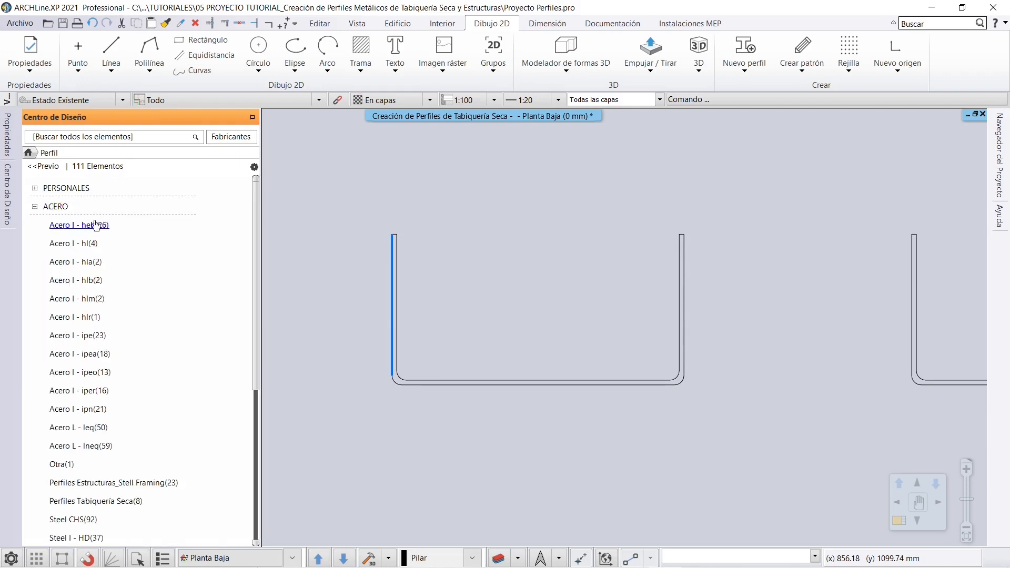
left_click_drag(256, 259, 257, 373)
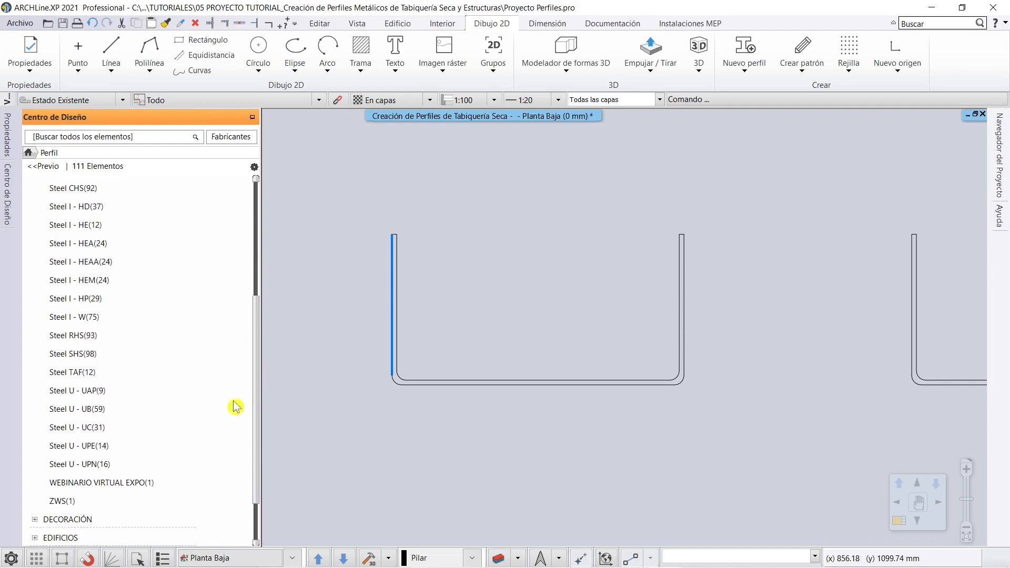
left_click(90, 484)
left_click(52, 224)
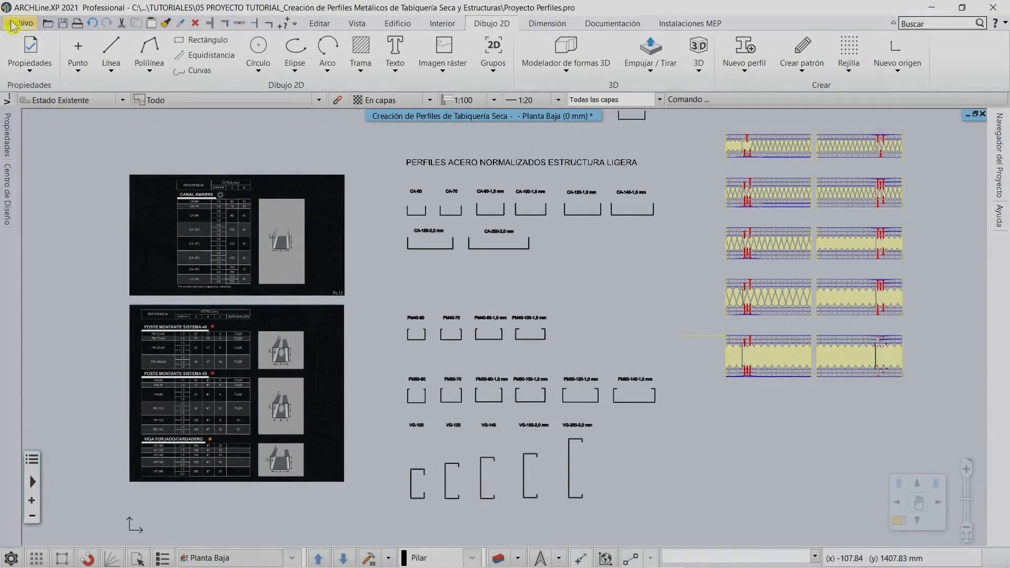
Examine the CA-70 channel's polyline and the available types of new profile
scroll(454, 230, "up", 4)
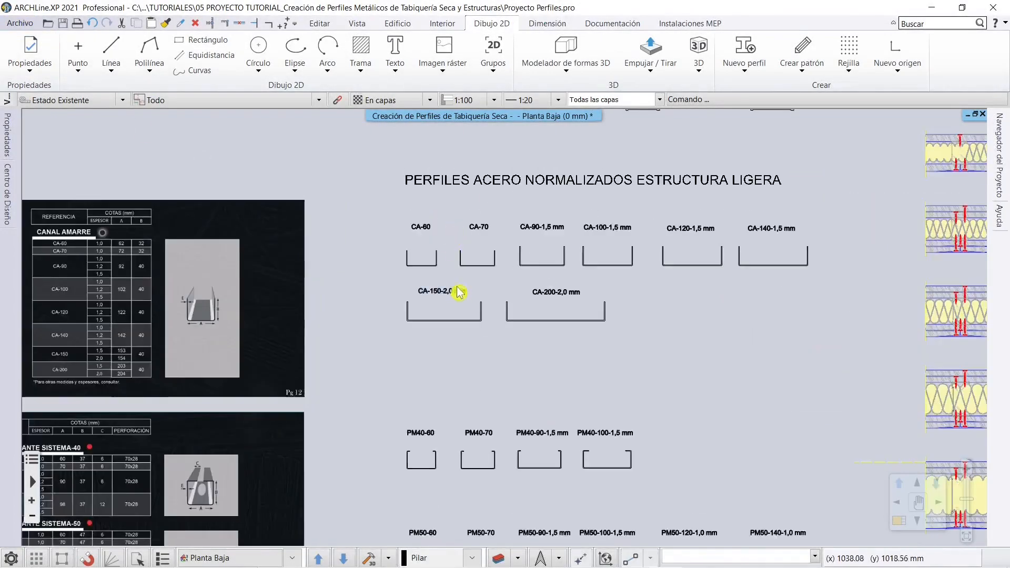
left_click(509, 279)
left_click(509, 279)
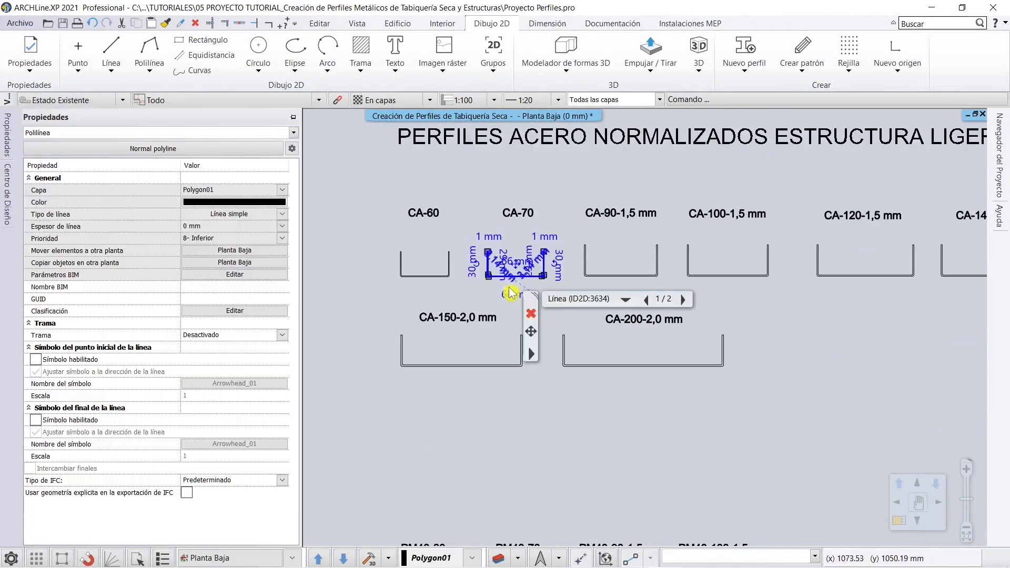
scroll(534, 266, "up", 4)
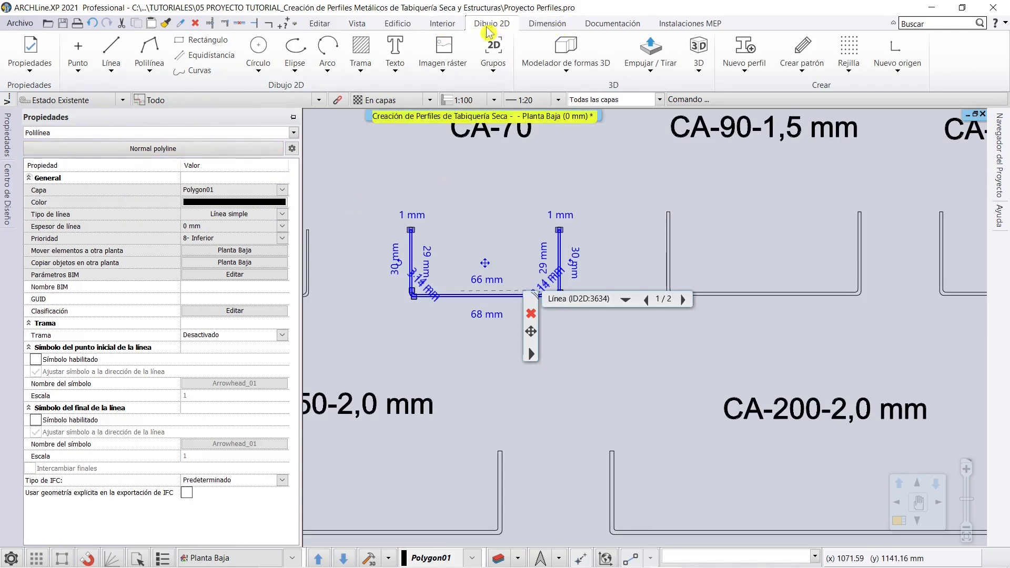
left_click(748, 74)
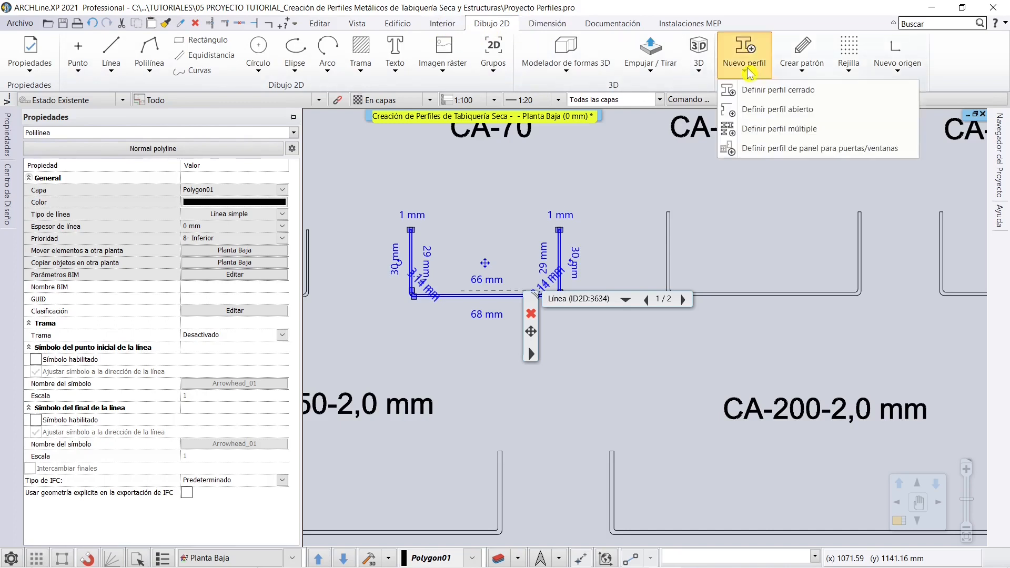
left_click(746, 188)
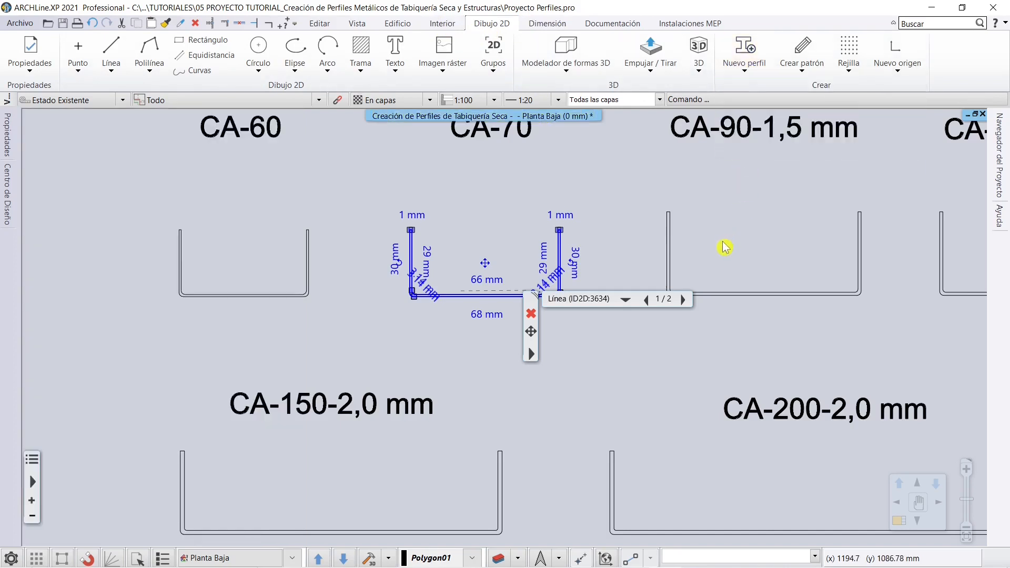
left_click(722, 247)
Define a new closed profile from the CA-70 channel's closed loop, picking the loop and the reference point inside its left flange
left_click(736, 70)
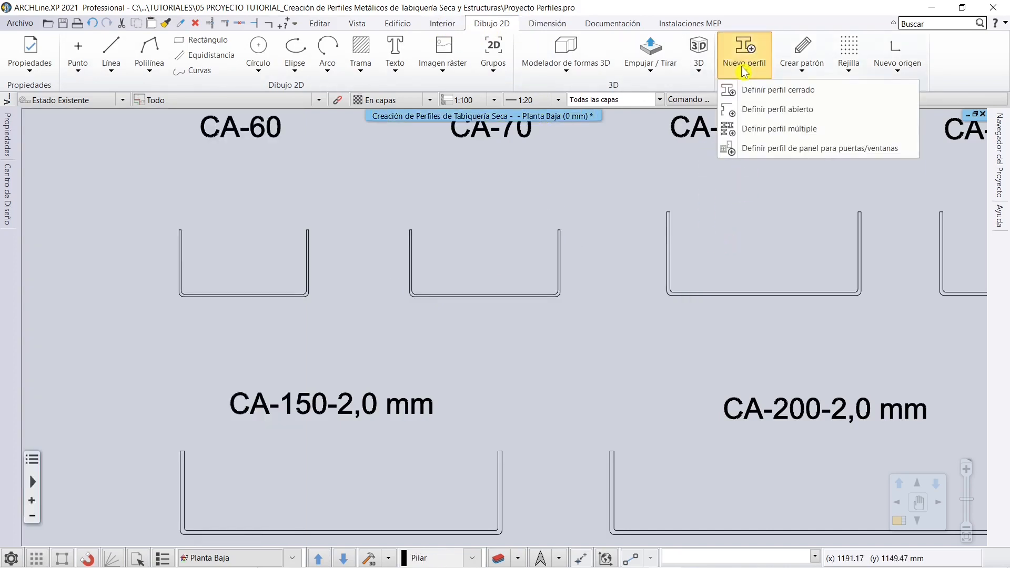
left_click(775, 96)
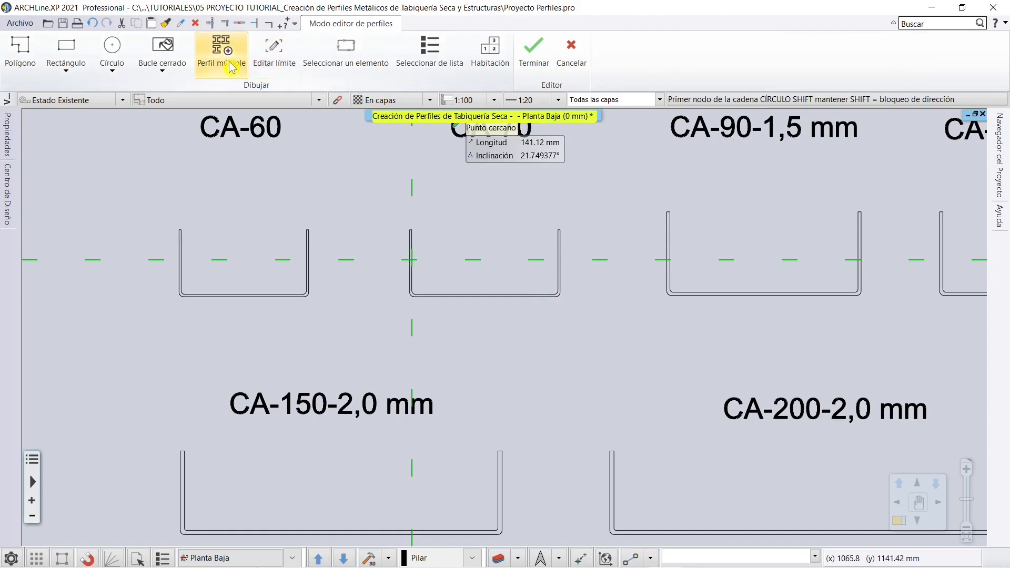
scroll(408, 260, "up", 5)
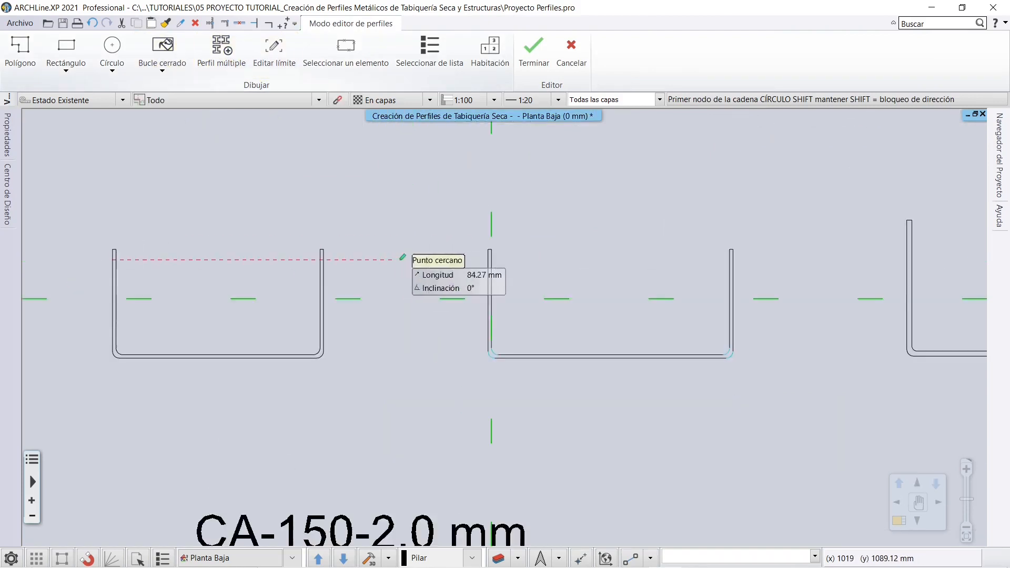
scroll(517, 287, "up", 1)
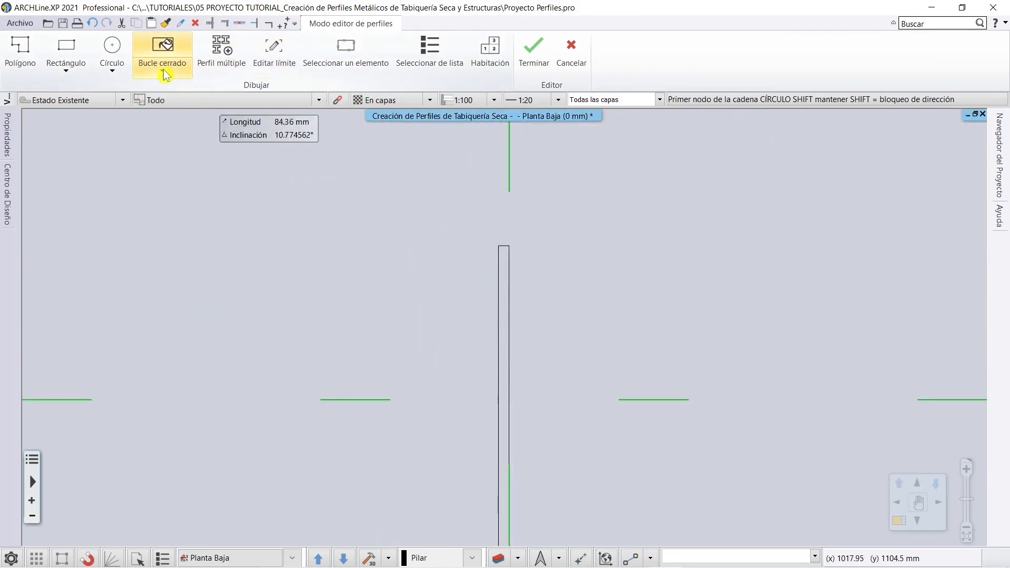
left_click(162, 71)
left_click(183, 100)
scroll(506, 332, "up", 2)
left_click(510, 292)
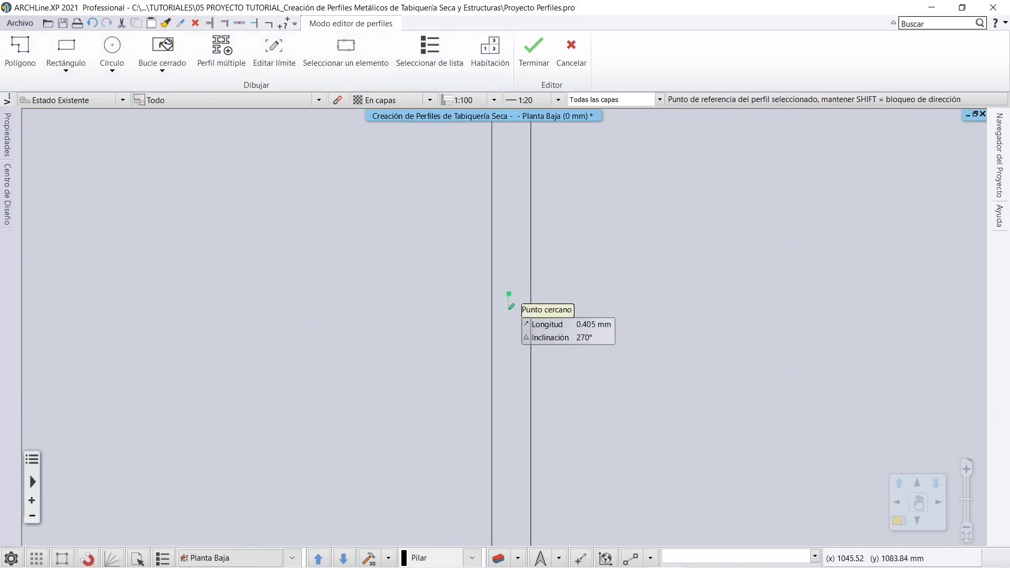
left_click(515, 314)
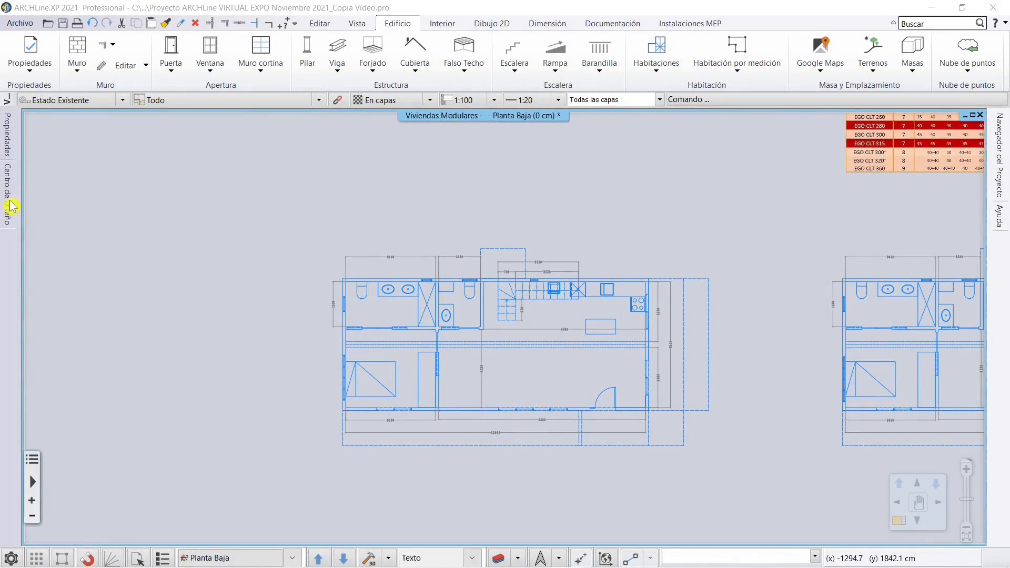
Examine the ground-floor plan of the dwelling in the Viviendas Modulares project
left_click(11, 205)
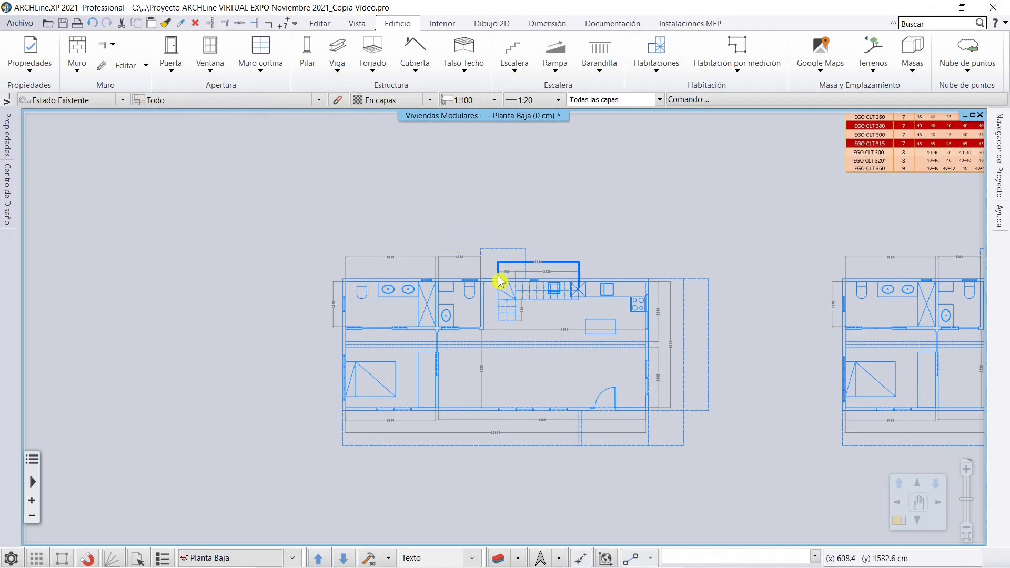
middle_click_drag(478, 224, 448, 188)
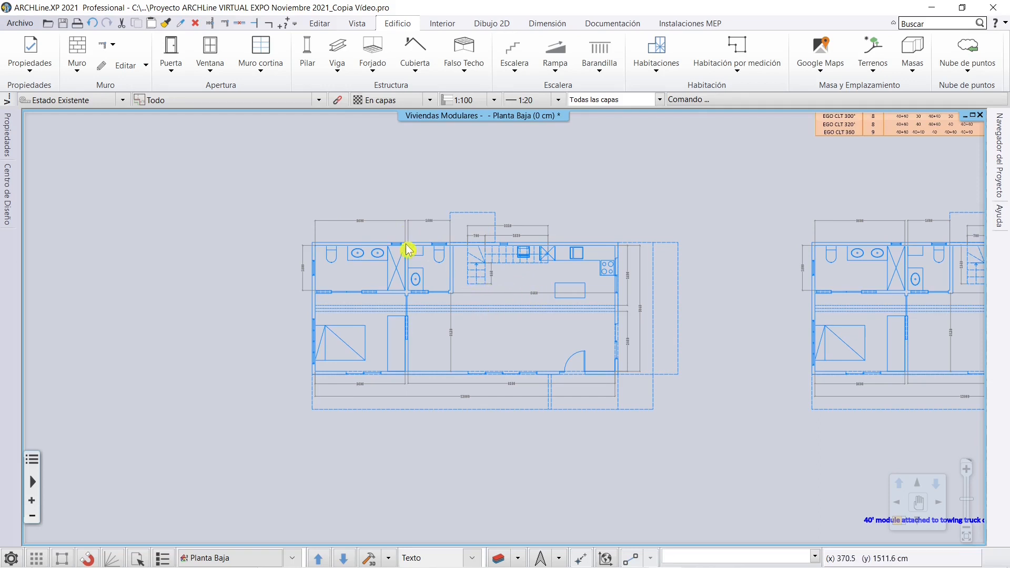
scroll(423, 281, "up", 1)
scroll(423, 281, "up", 1)
scroll(460, 291, "up", 1)
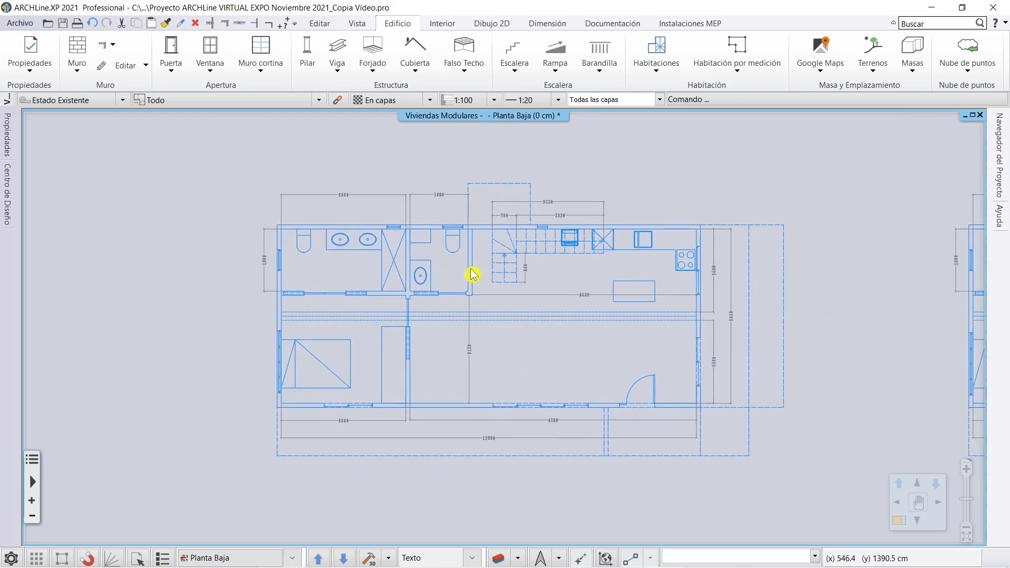
scroll(471, 273, "down", 1)
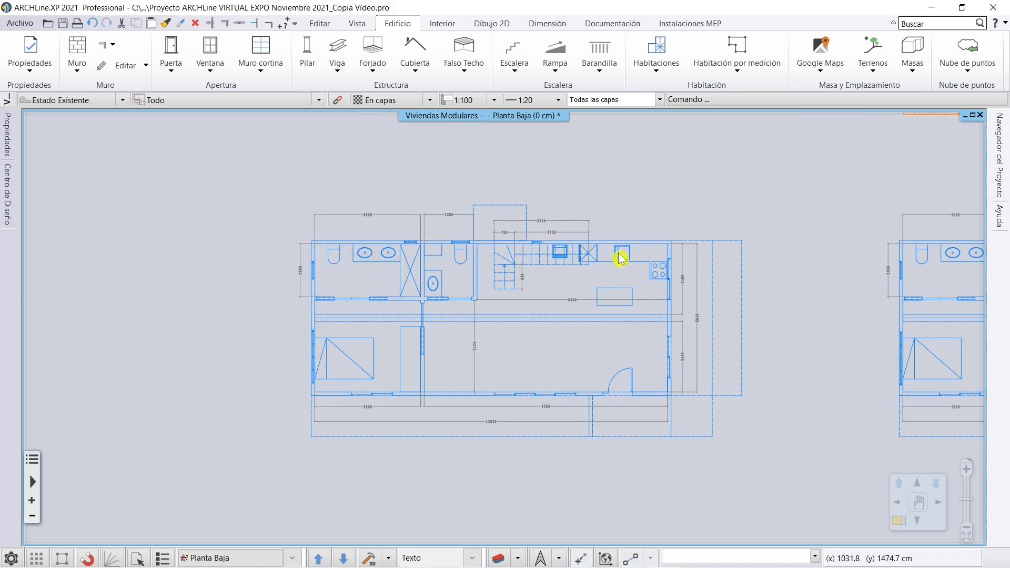
scroll(573, 268, "down", 1)
scroll(467, 280, "up", 1)
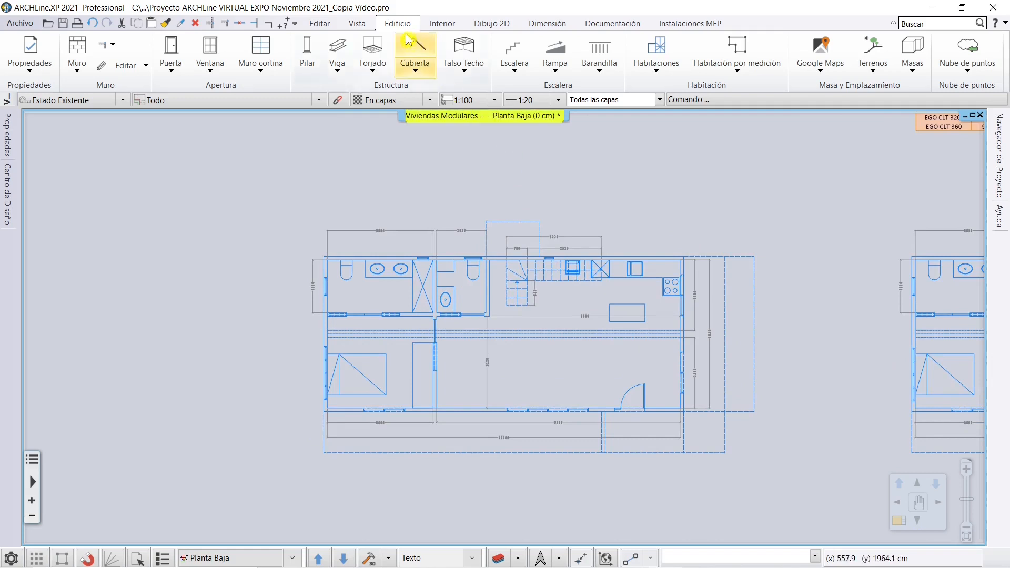
right_click(79, 46)
left_click(110, 57)
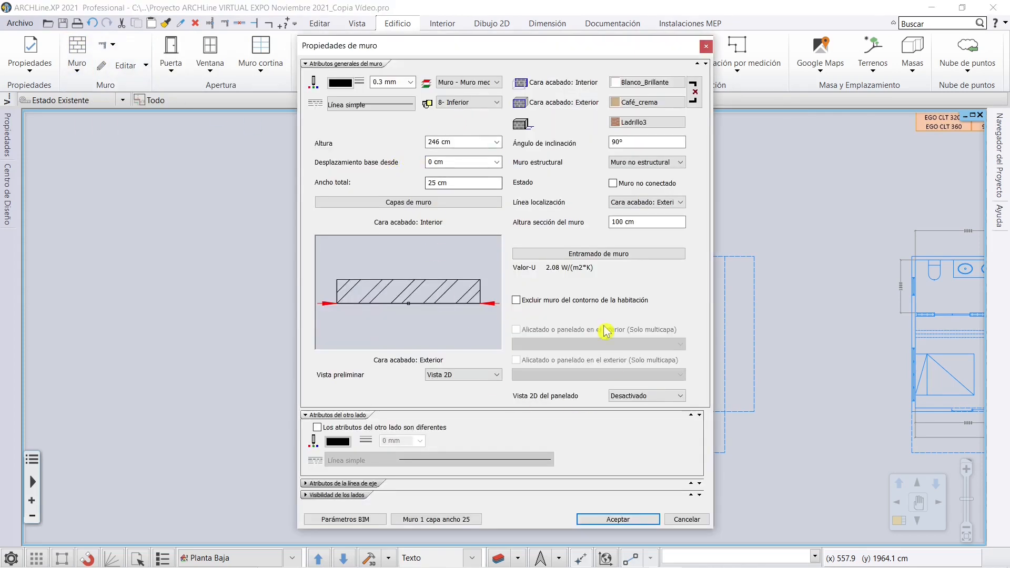
left_click(686, 519)
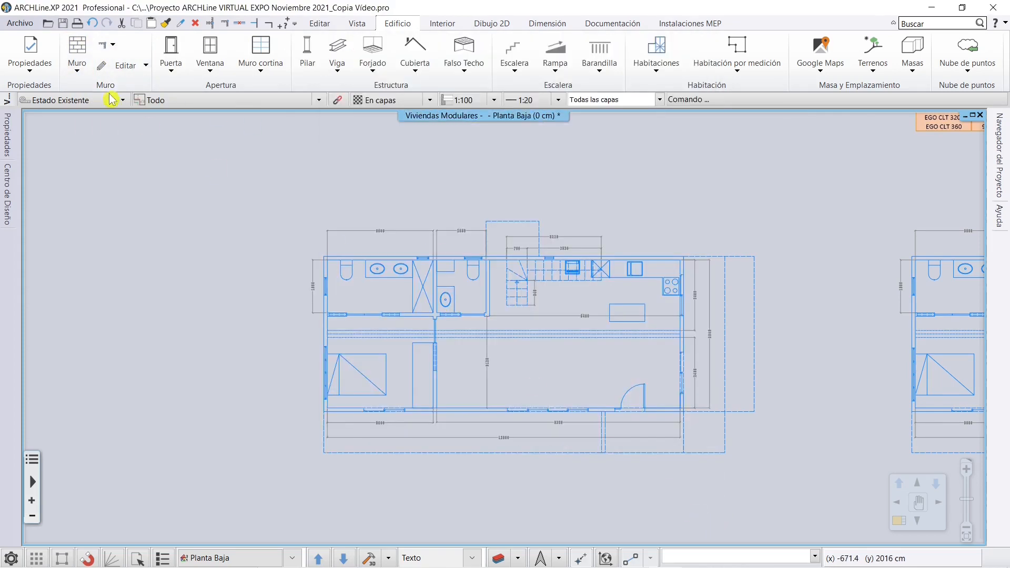
Open the layer settings in the wall properties and set the single layer's function to Terminación
left_click(30, 66)
mouse_move(33, 92)
left_click(189, 92)
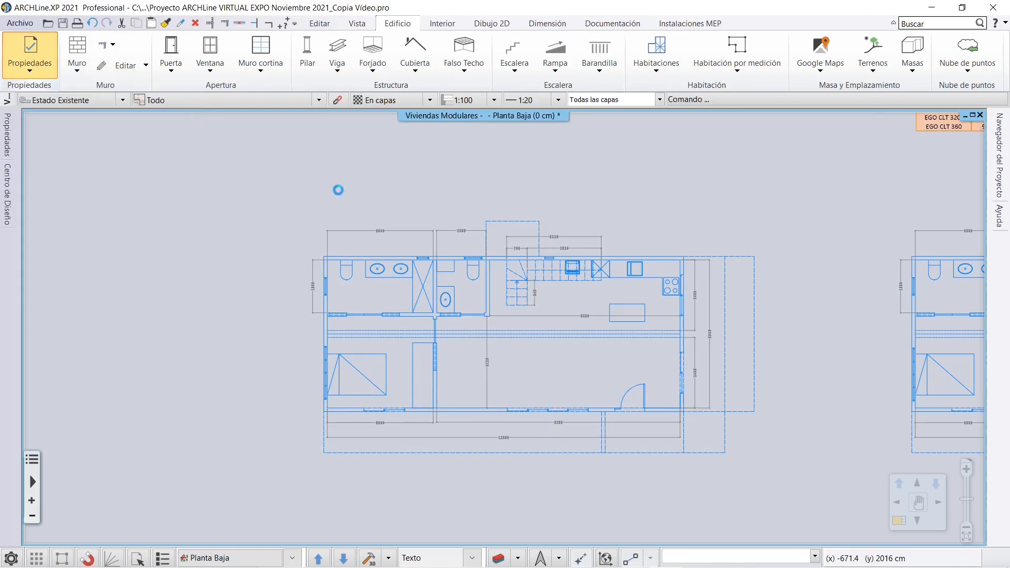
left_click(419, 203)
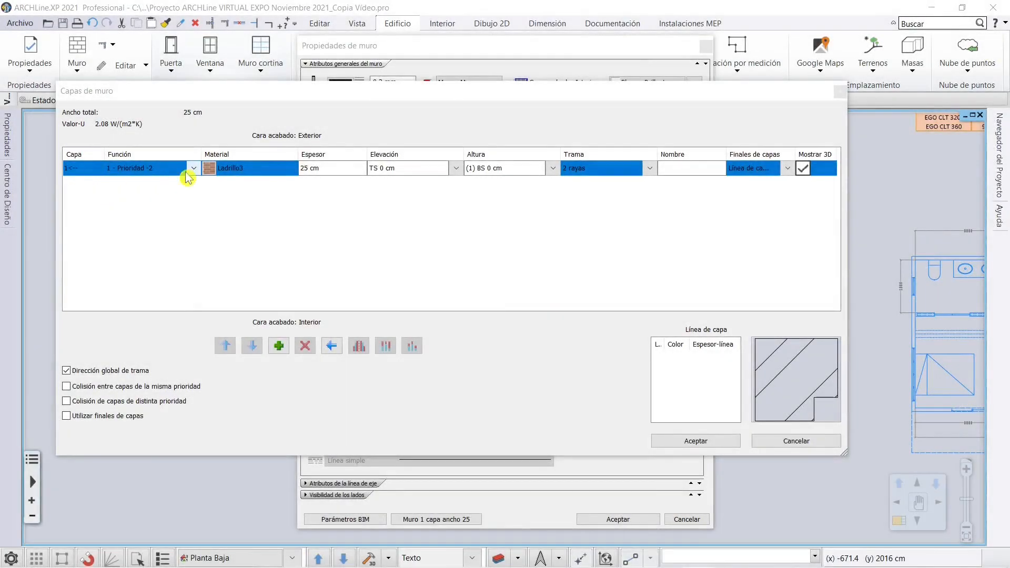
left_click(194, 169)
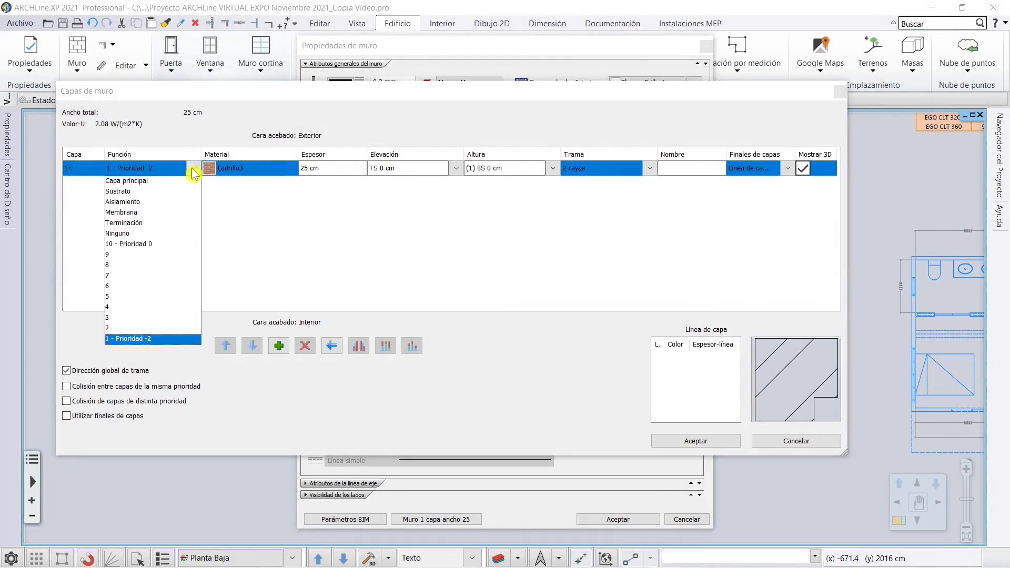
left_click(149, 223)
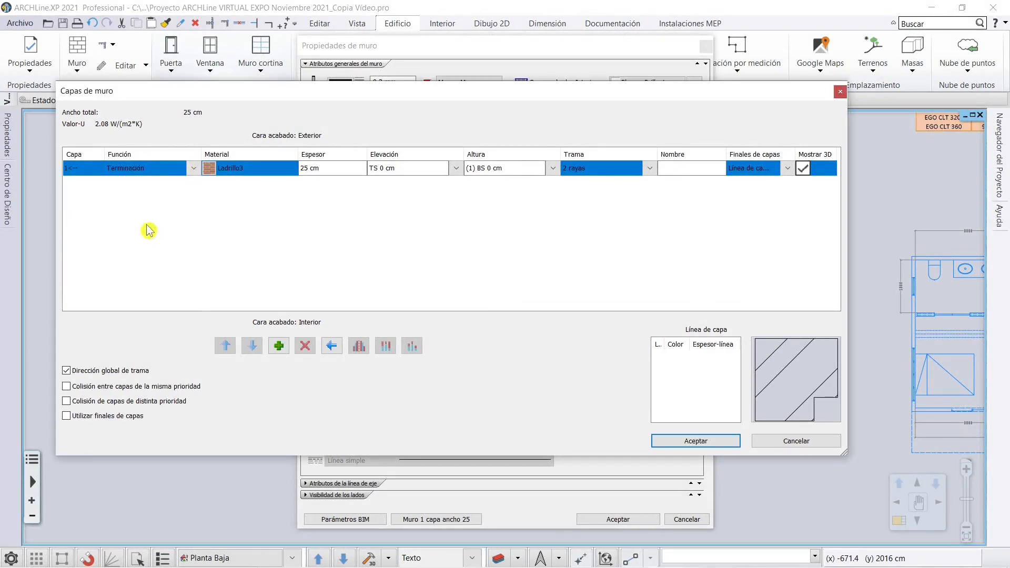
Assign the Estuco_40 material from the model's materials to the wall's finish layer
left_click(237, 173)
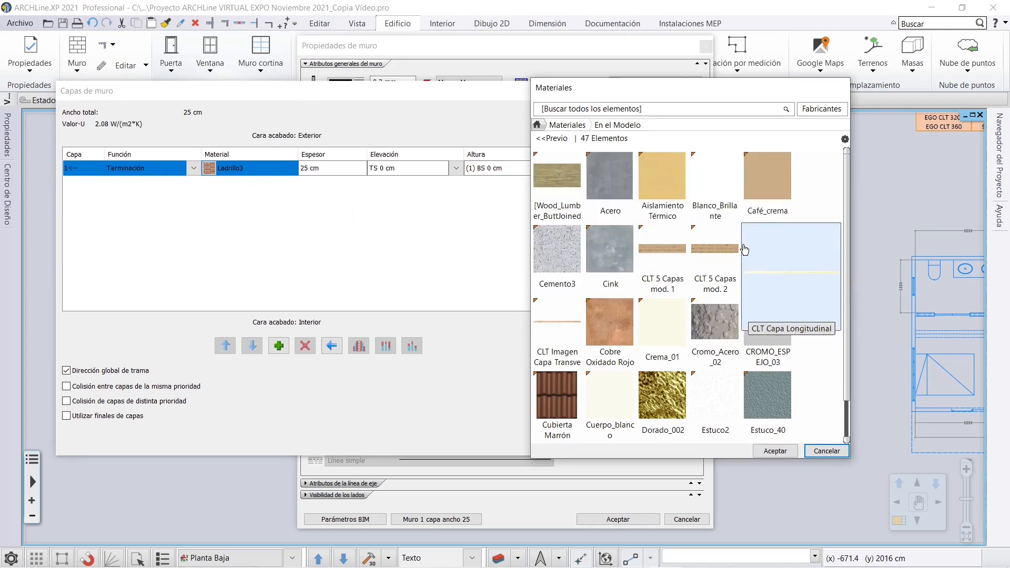
scroll(744, 249, "down", 3)
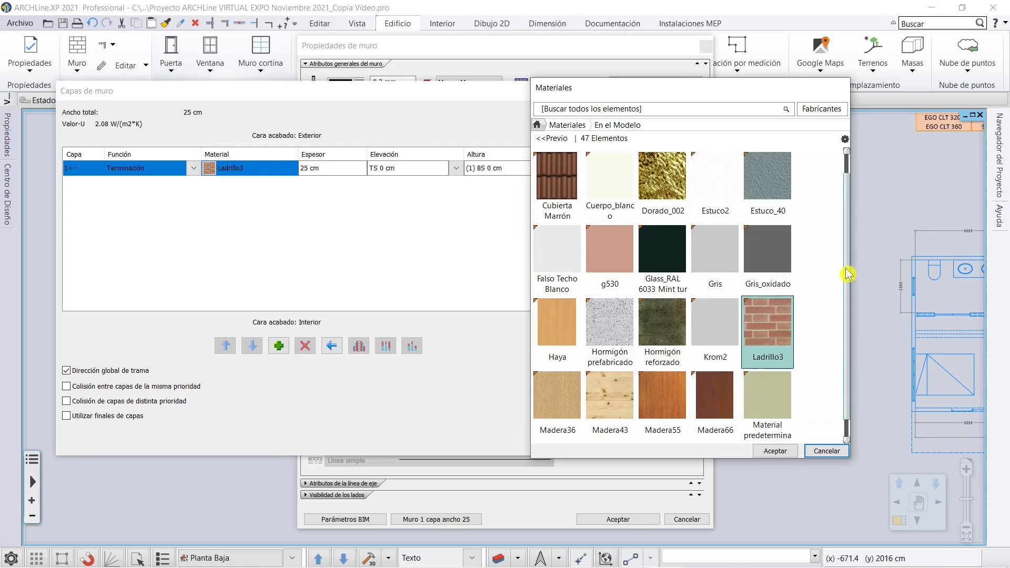
scroll(848, 287, "down", 1)
scroll(847, 283, "down", 1)
scroll(845, 268, "up", 3)
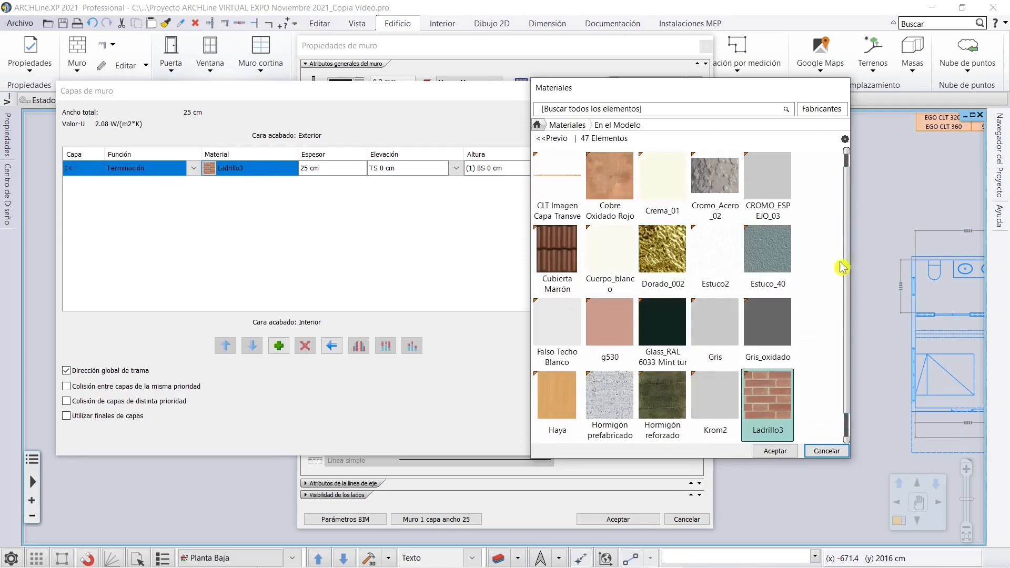
mouse_move(724, 285)
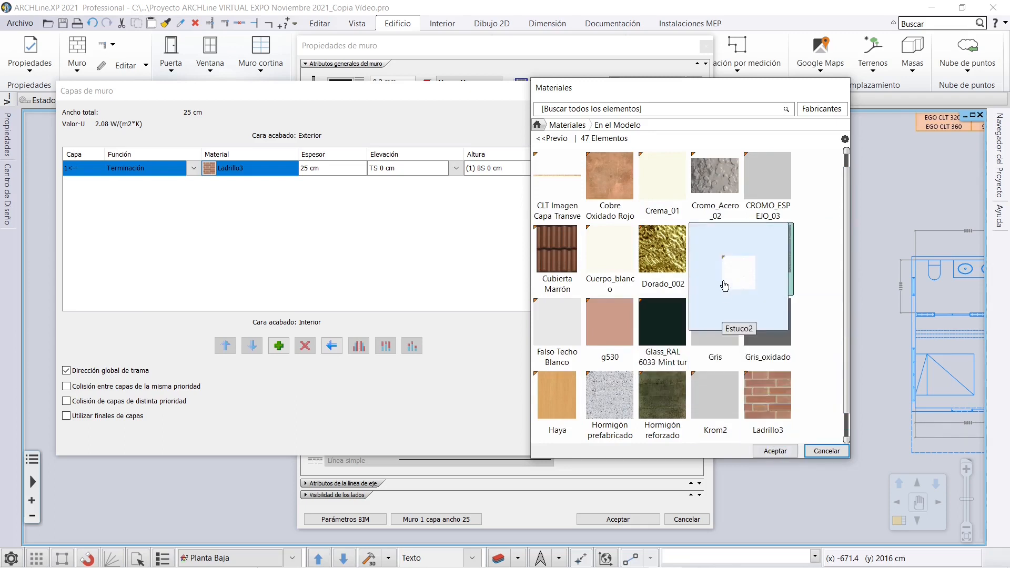
left_click(775, 451)
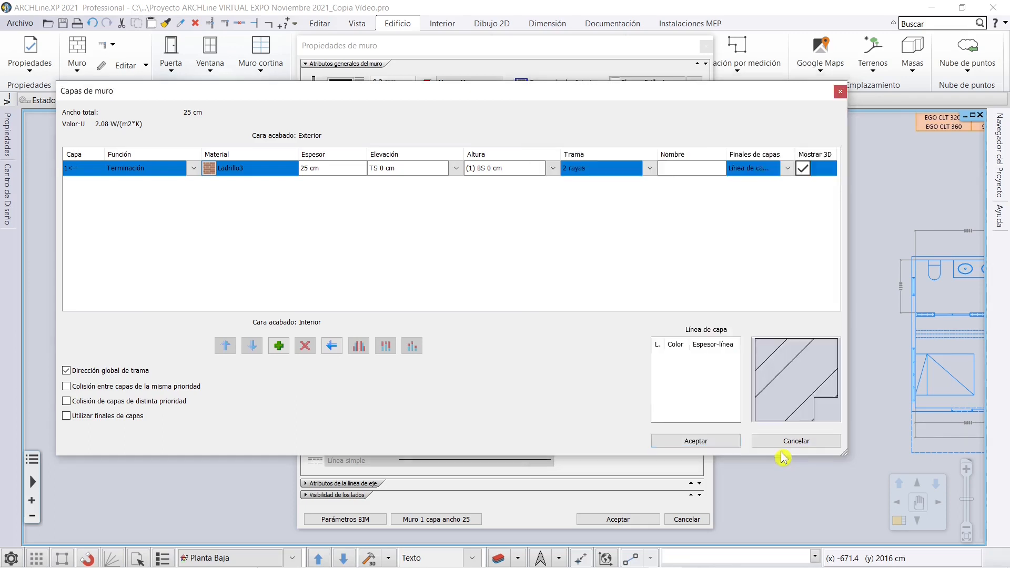
Set the Estuco_40 layer's thickness to 2 cm
left_click(334, 168)
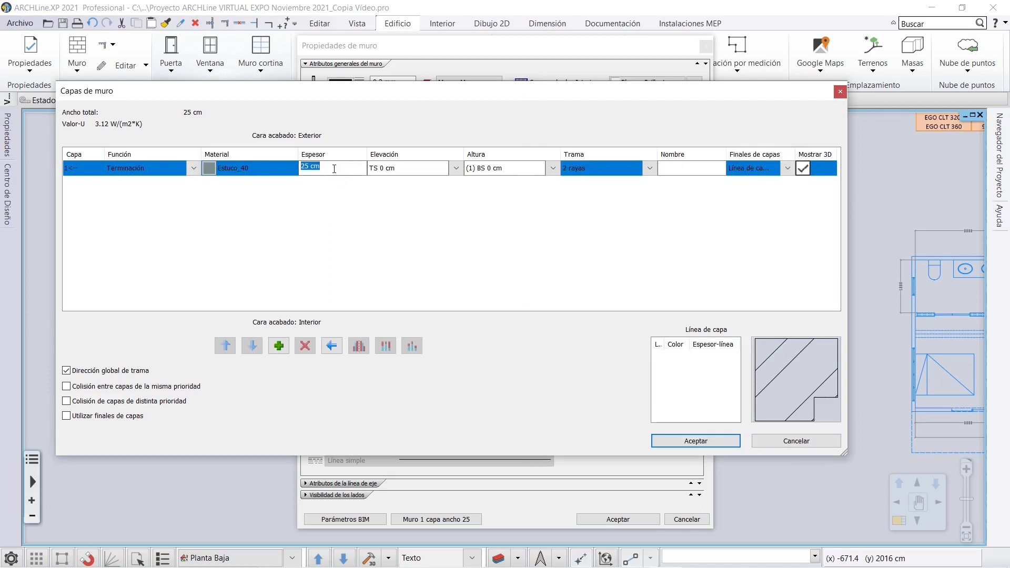
key("Return")
left_click(339, 166)
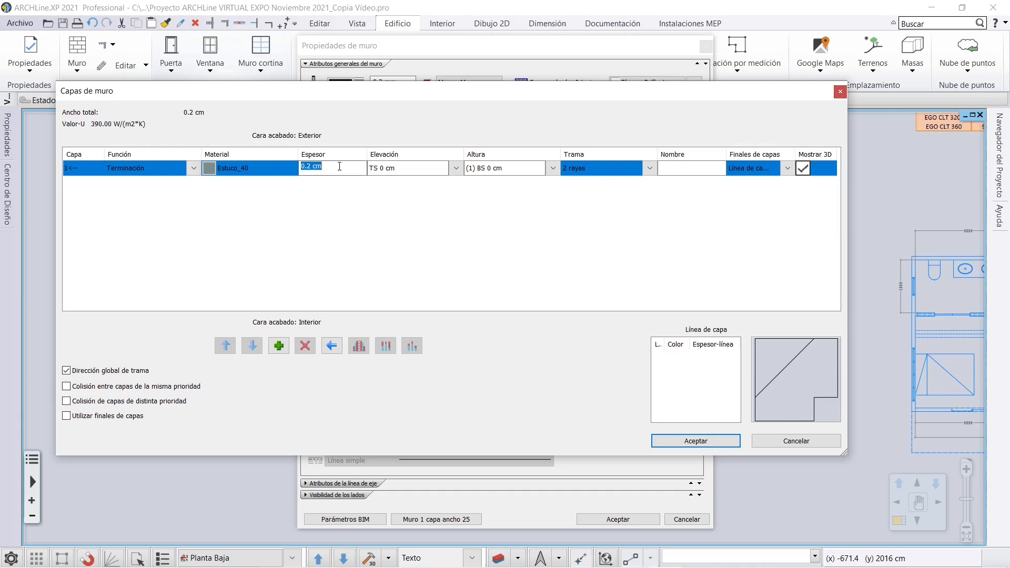
type("20")
left_click(340, 171)
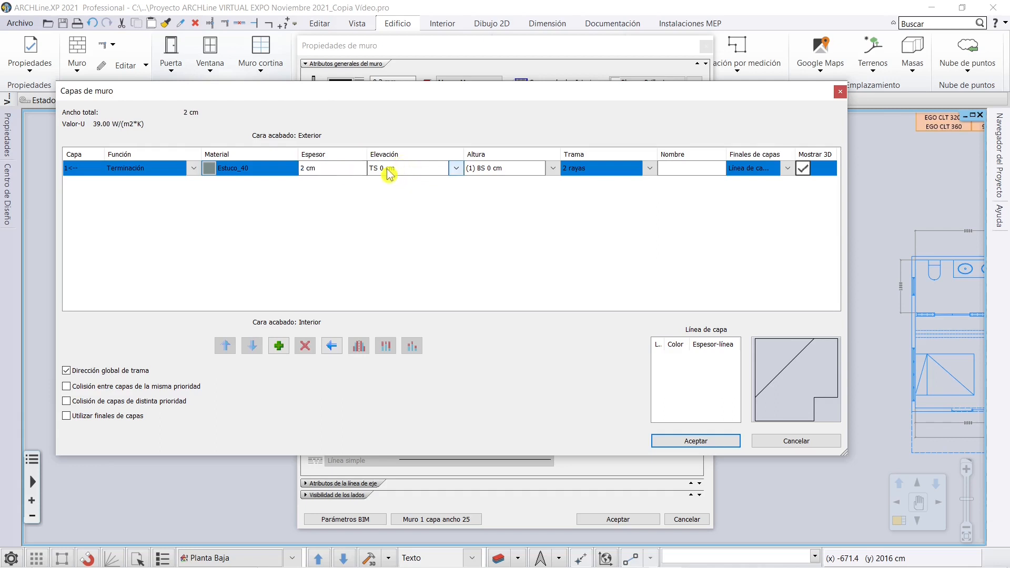
View the height parameters for the finish layer's elevation and close them without changes
left_click(455, 168)
left_click(411, 189)
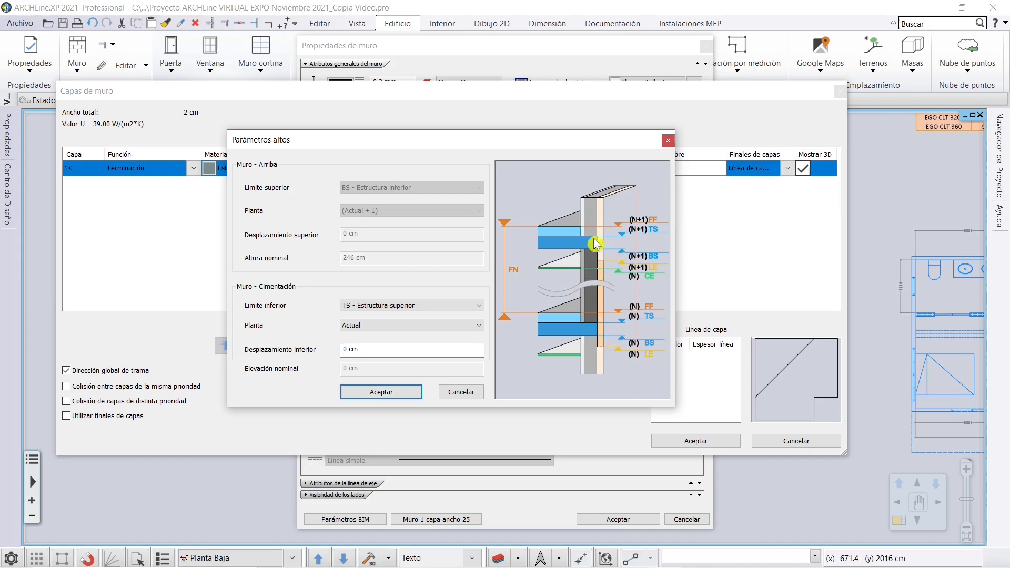
left_click(669, 141)
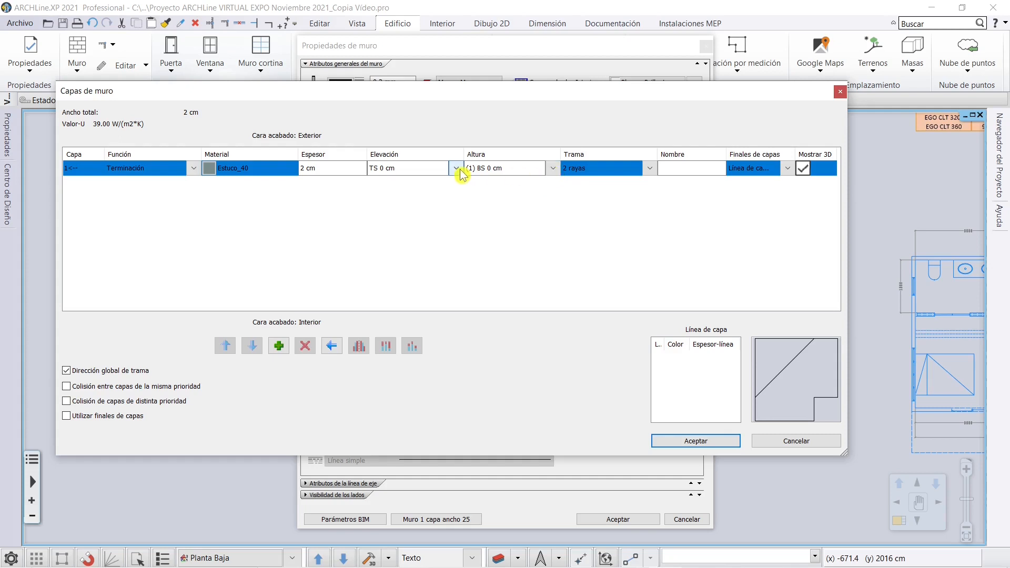
Set the finish layer's hatch pattern to Hatch 67 and name the layer AQUAPANEL Exterior
left_click(650, 168)
left_click(599, 190)
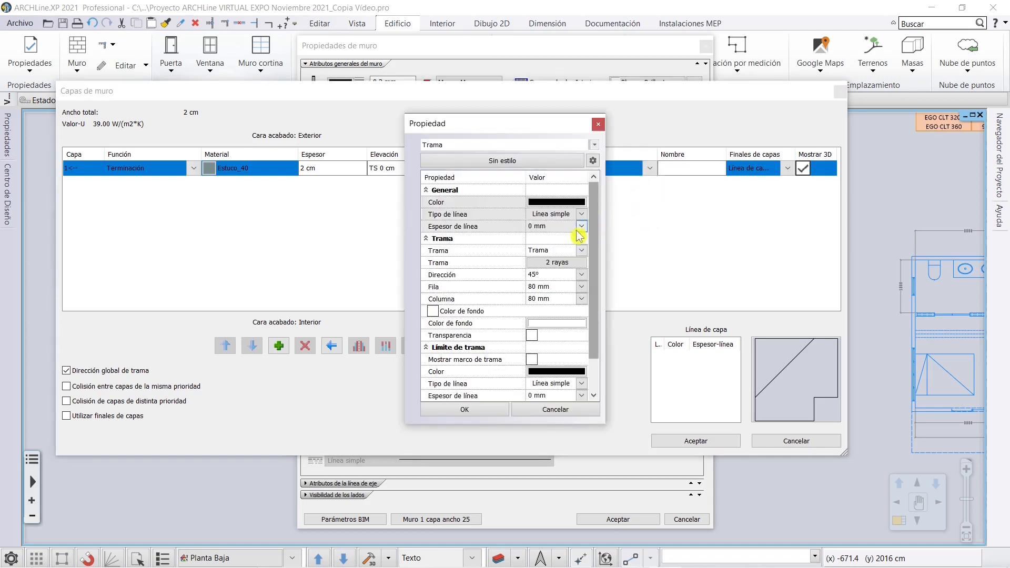
left_click(567, 263)
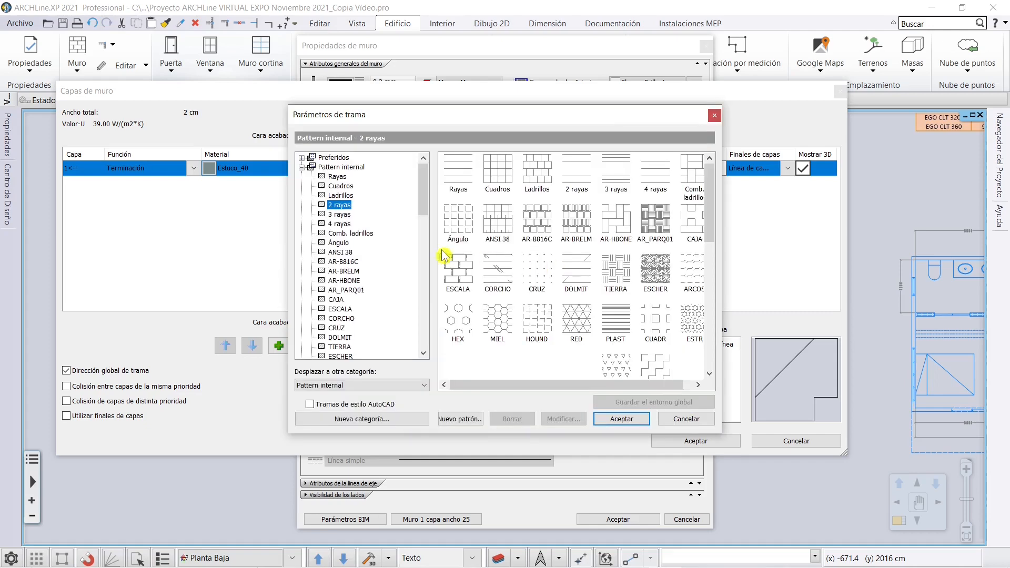
left_click_drag(423, 206, 430, 327)
left_click(341, 337)
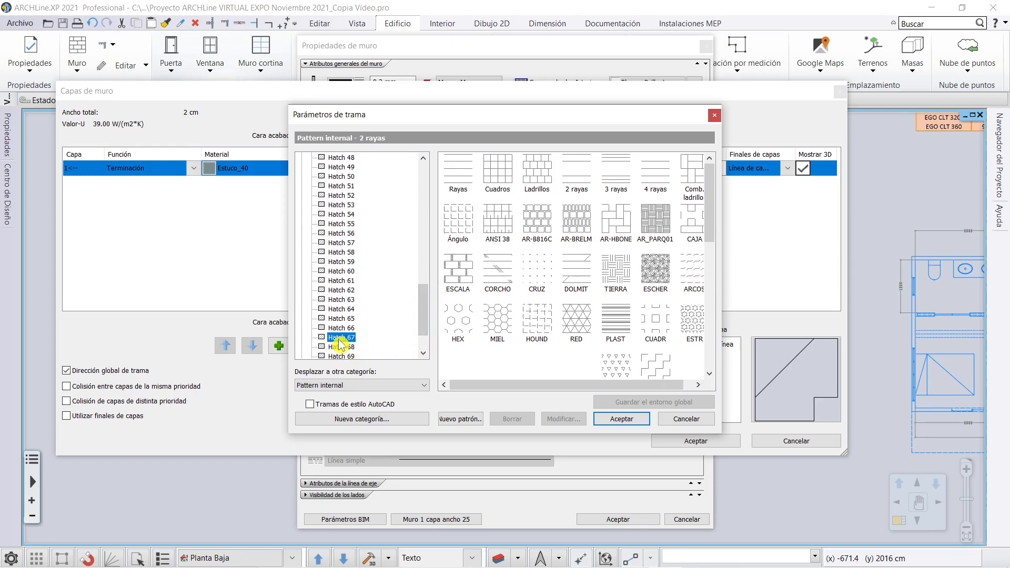
left_click(610, 420)
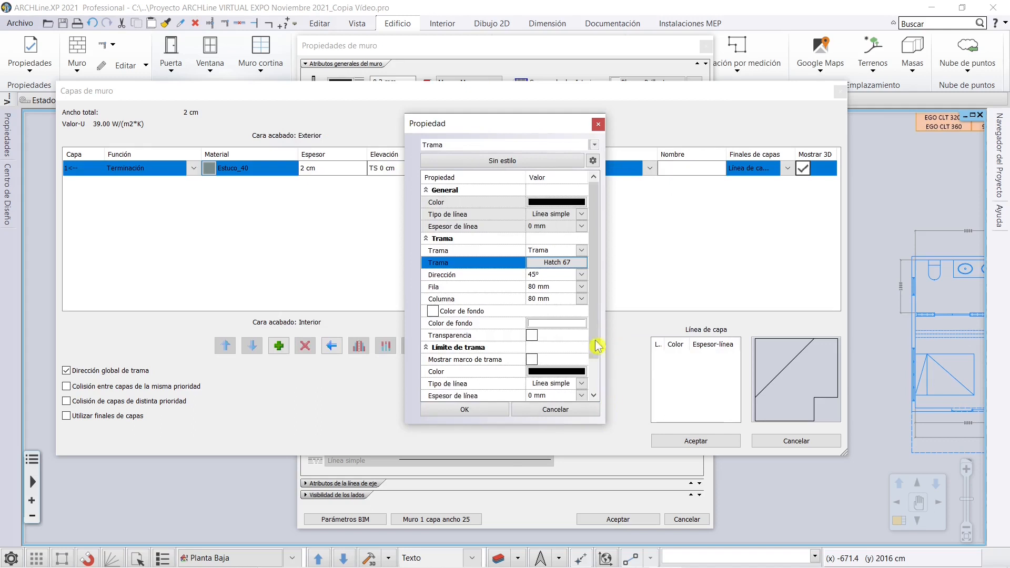
left_click(486, 410)
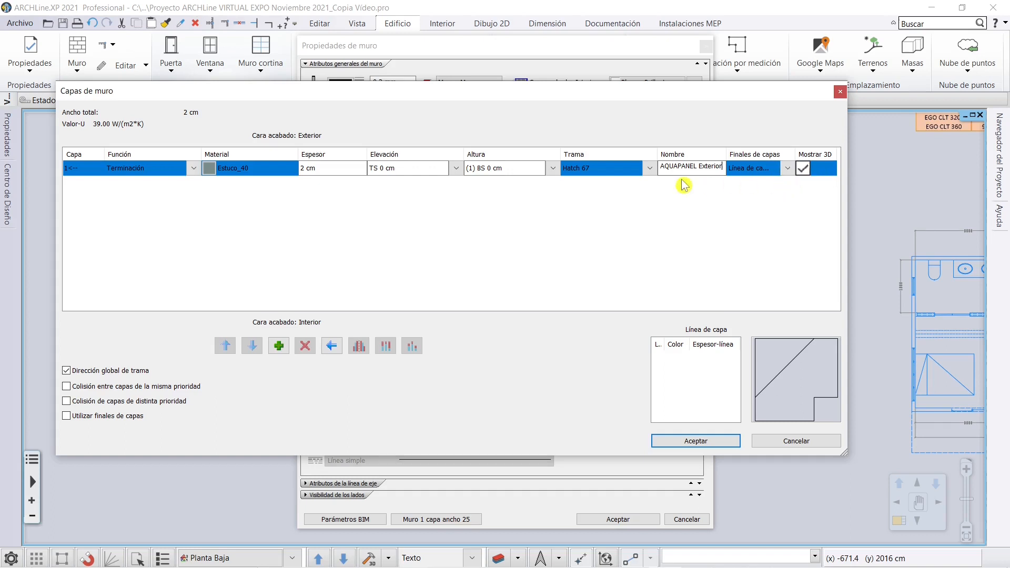
left_click(298, 211)
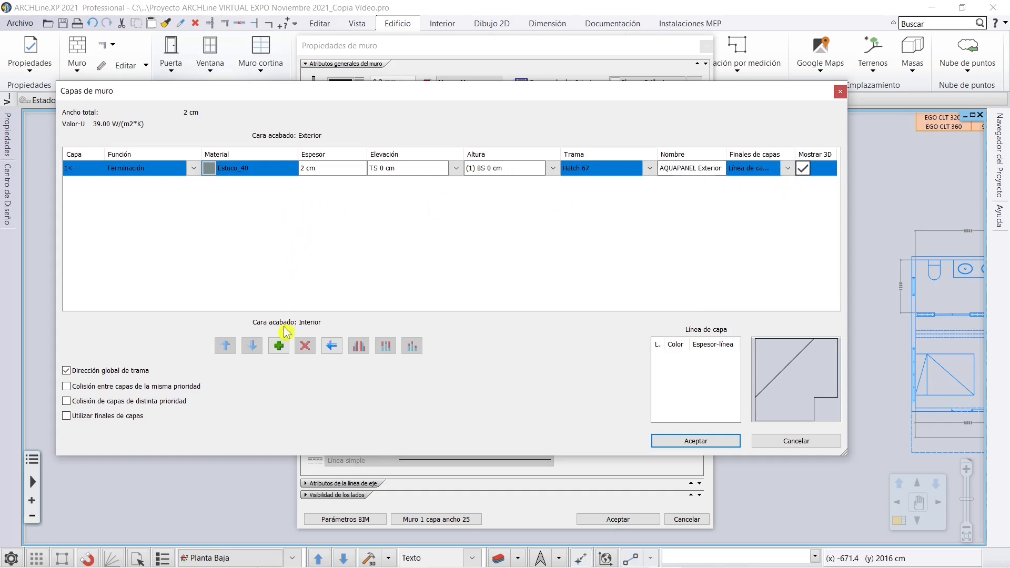
Add a second wall layer, set its function to Aislamiento and make it the wall's reference layer
left_click(281, 345)
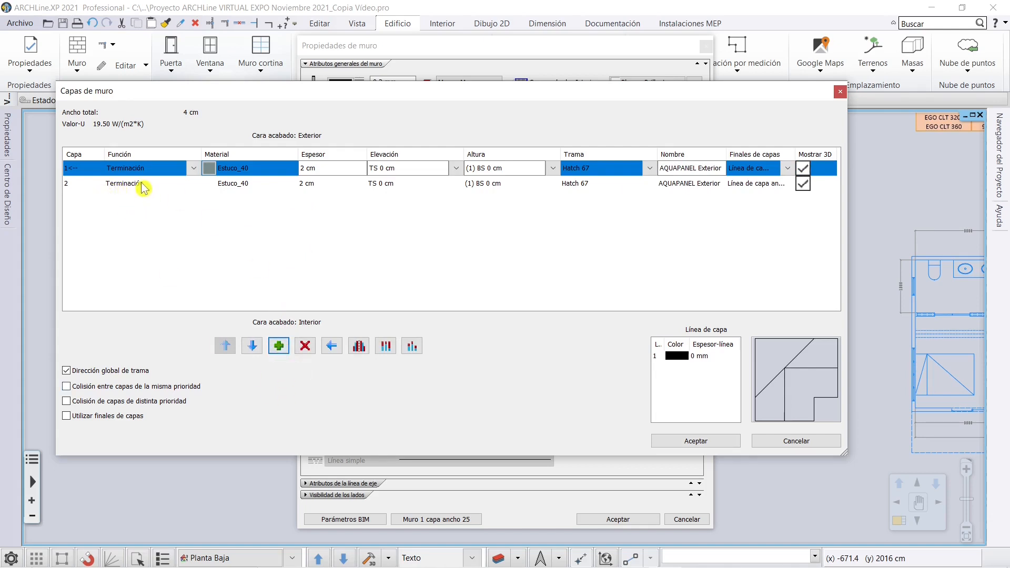
left_click(171, 184)
left_click(194, 183)
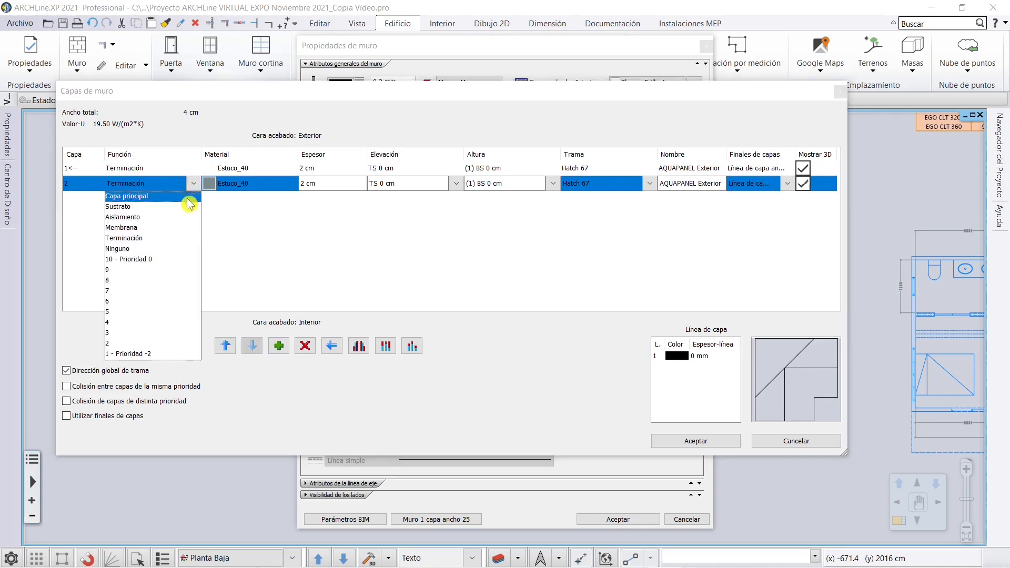
left_click(151, 217)
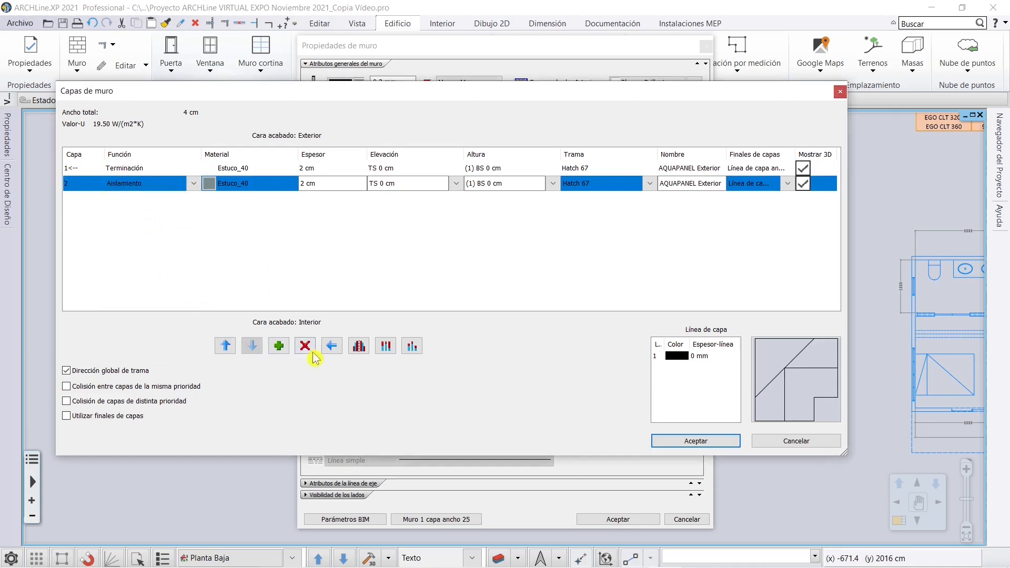
left_click(331, 346)
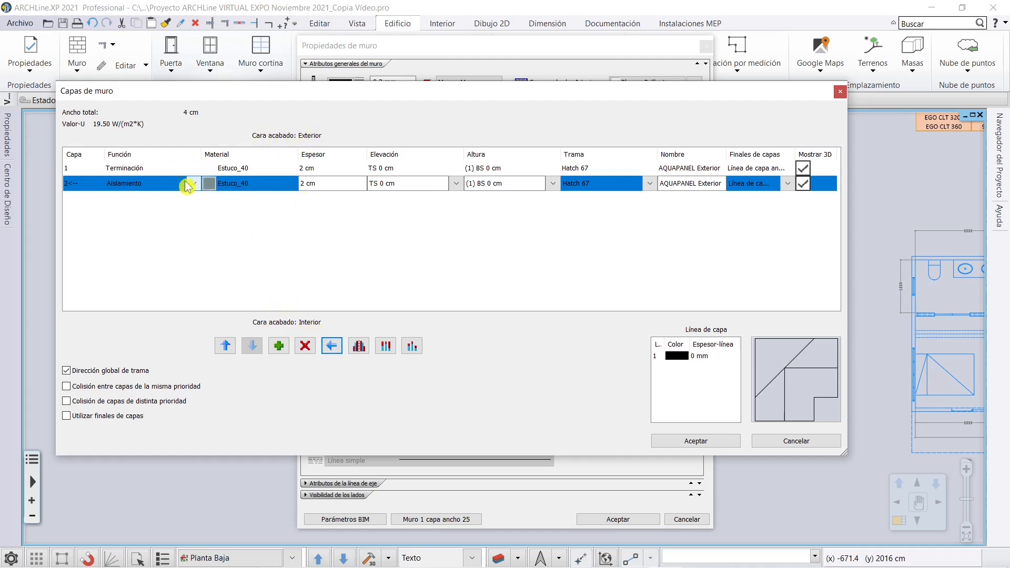
Assign the Aislamiento Térmico material from the model's materials to the second layer and set its thickness to 9 cm
left_click(250, 186)
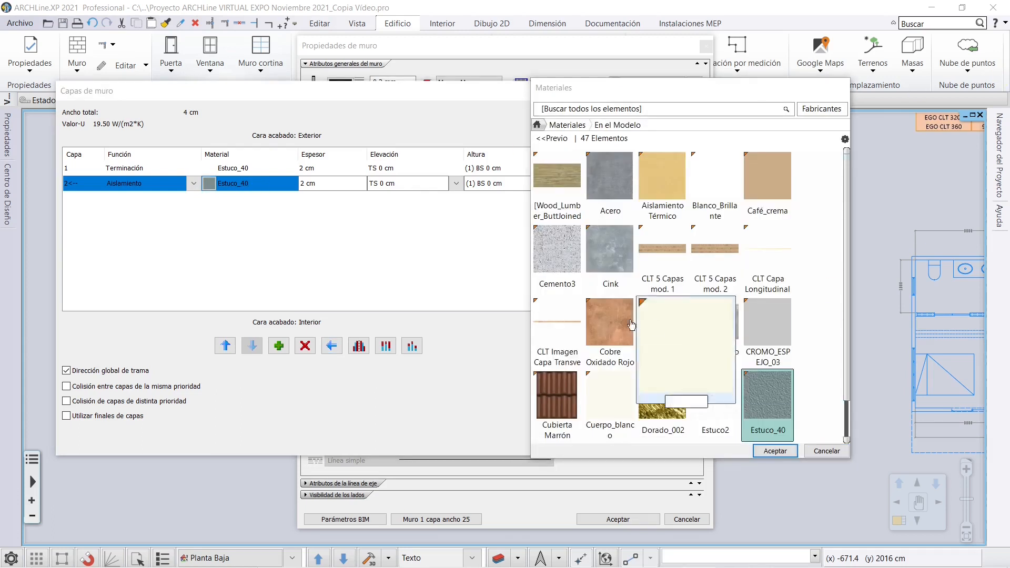
left_click(657, 196)
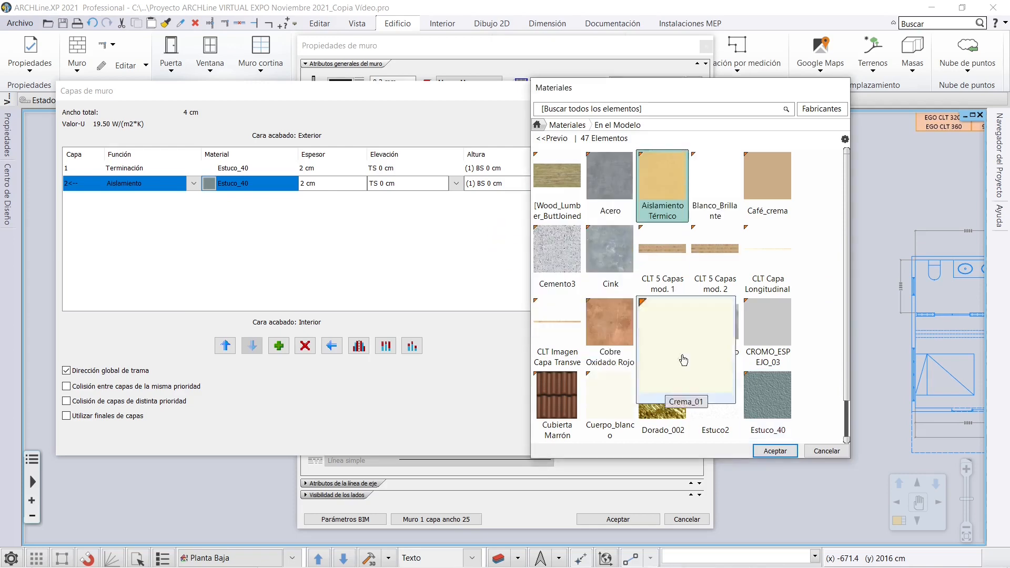
left_click(775, 451)
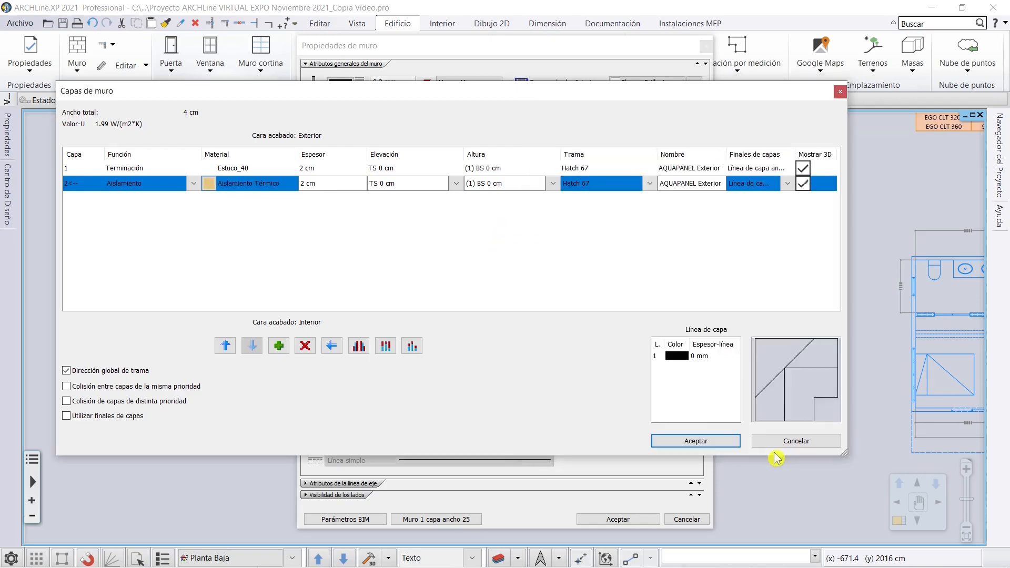
left_click(251, 187)
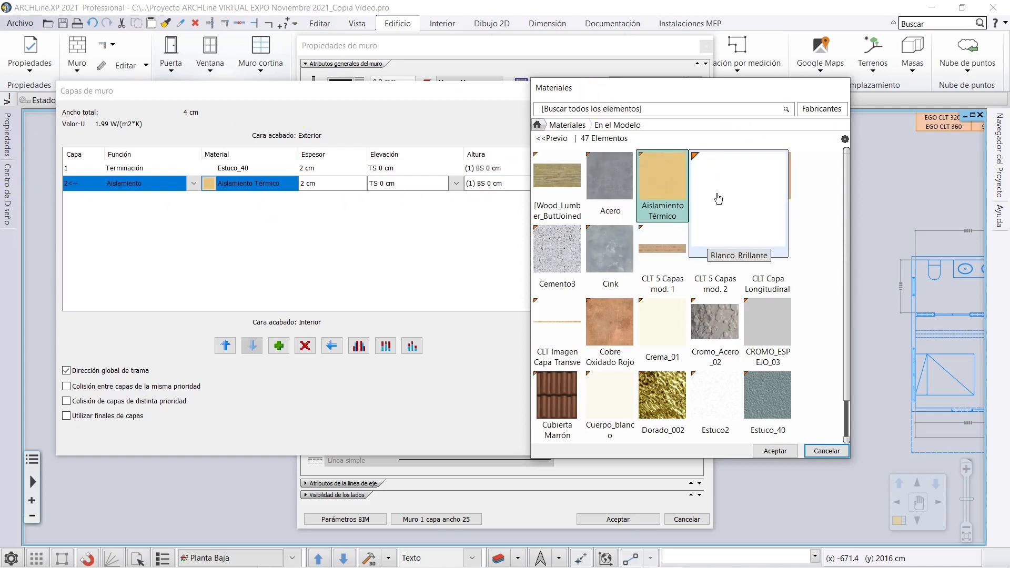
left_click(835, 454)
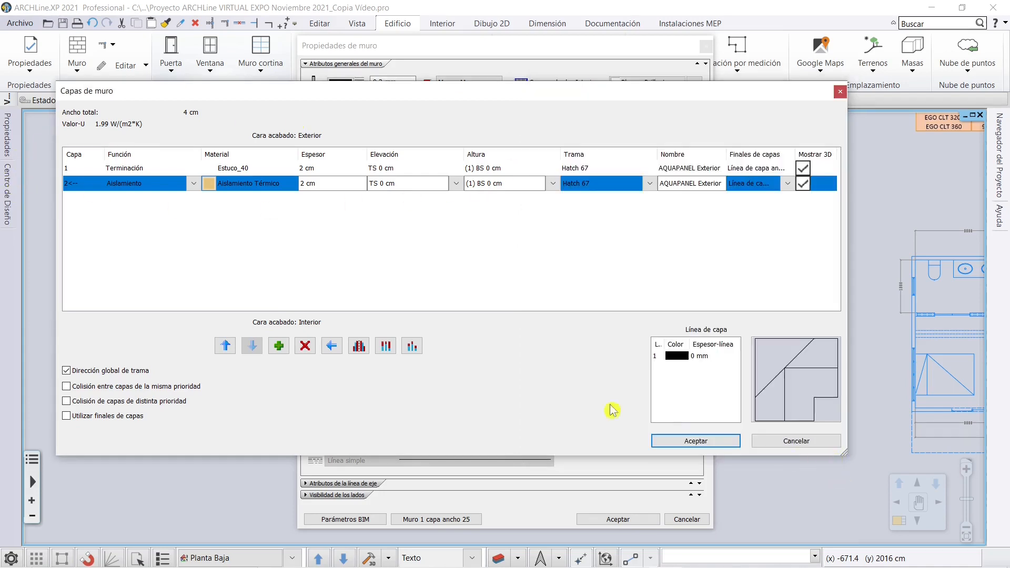
left_click(319, 184)
key("Return")
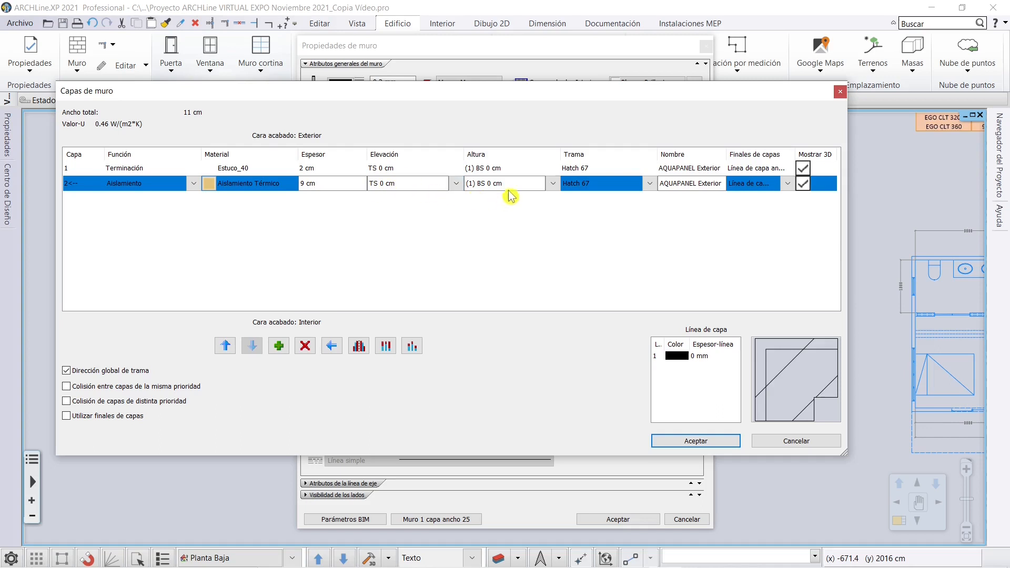
Set the insulation layer's hatch pattern to Hatch 32 from the internal patterns
left_click(638, 186)
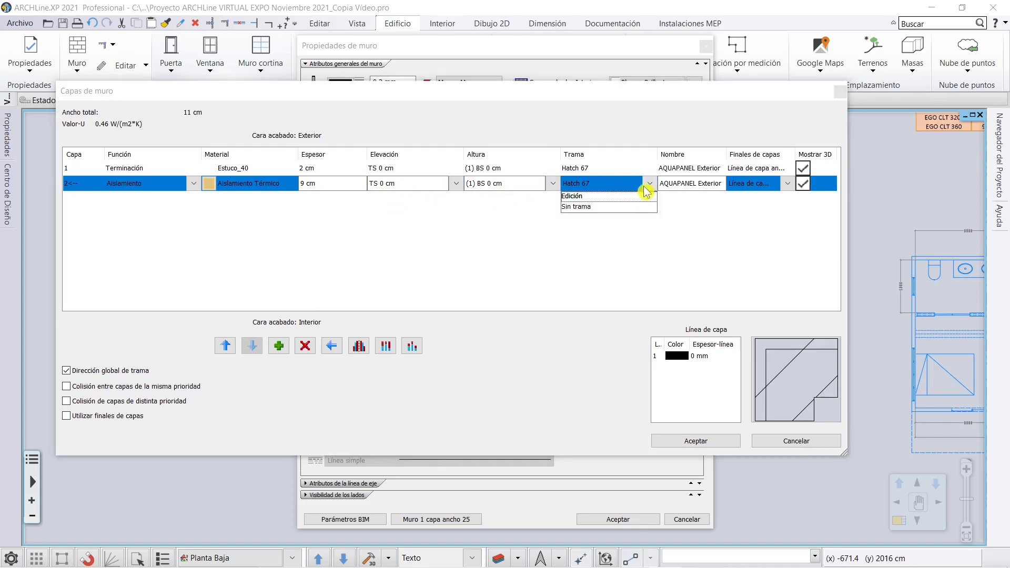
left_click(578, 197)
left_click_drag(596, 220, 593, 265)
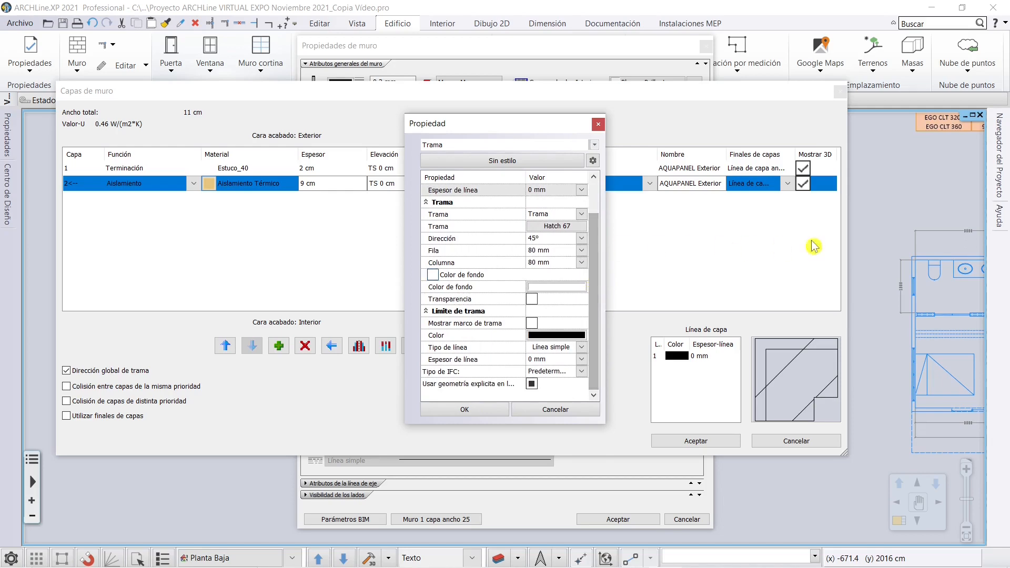
left_click(553, 227)
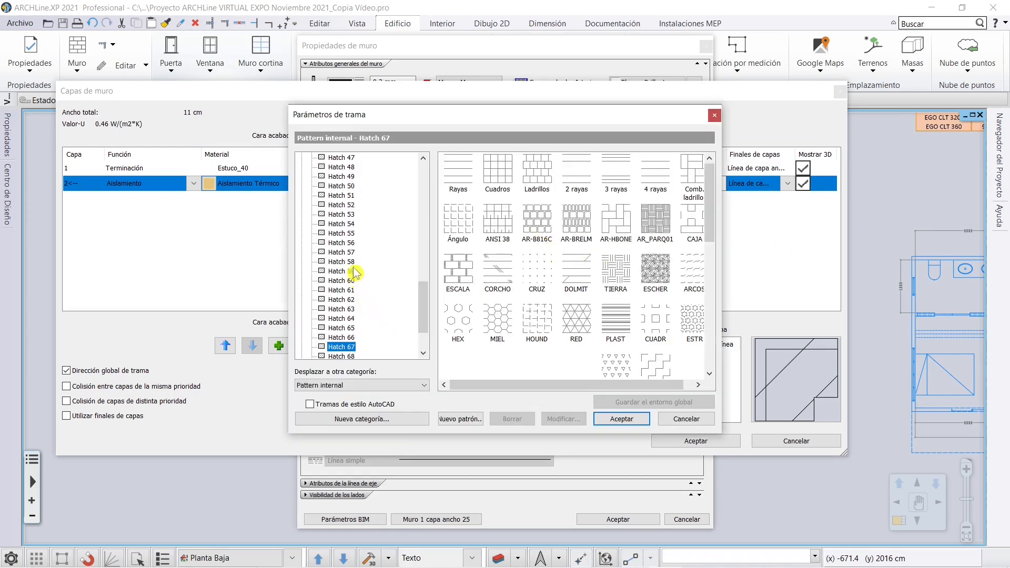
left_click_drag(423, 326, 425, 262)
left_click(342, 204)
left_click(626, 419)
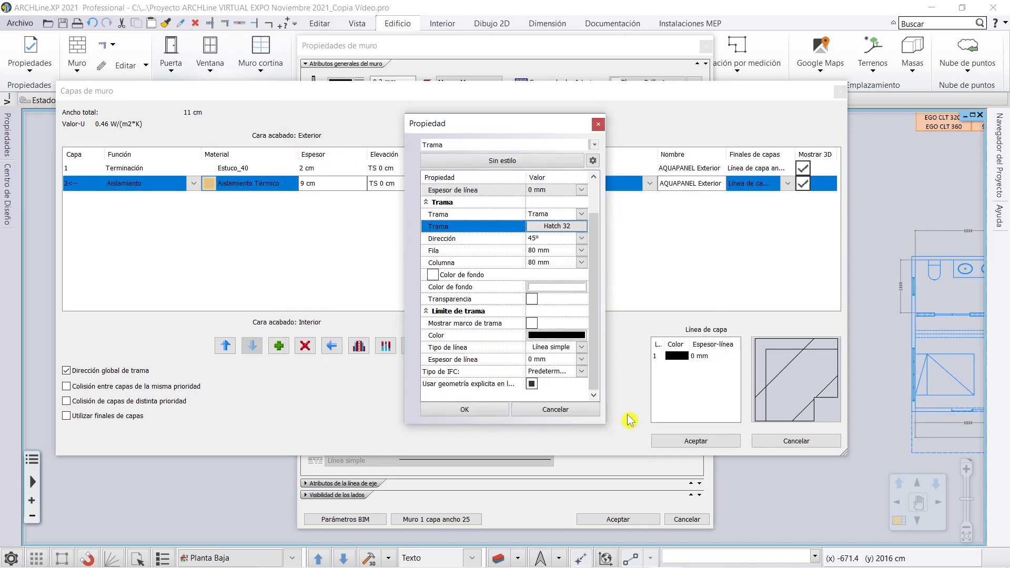
left_click(480, 410)
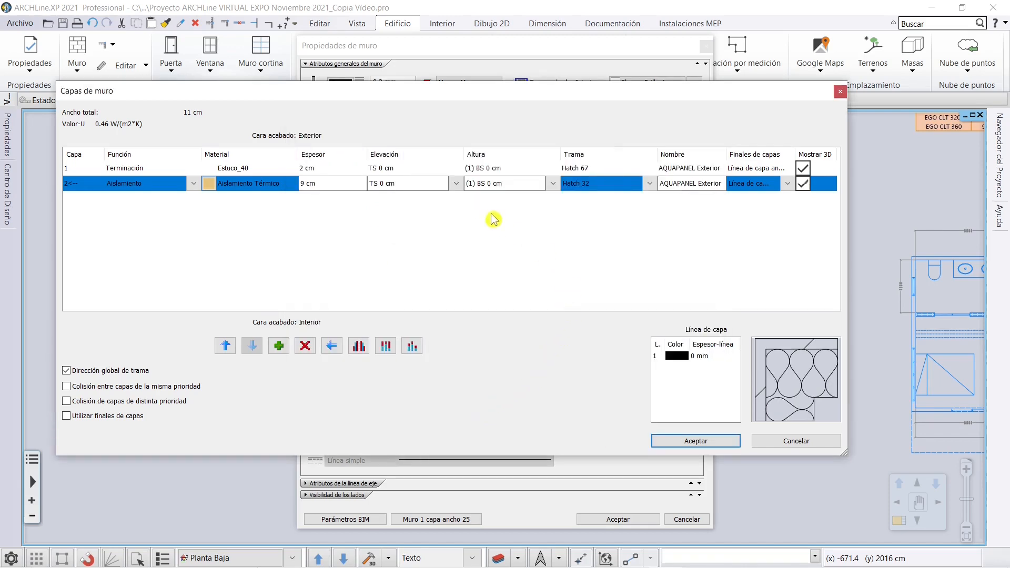
Rename the insulation layer as Entramado y Aislamiento
left_click(679, 182)
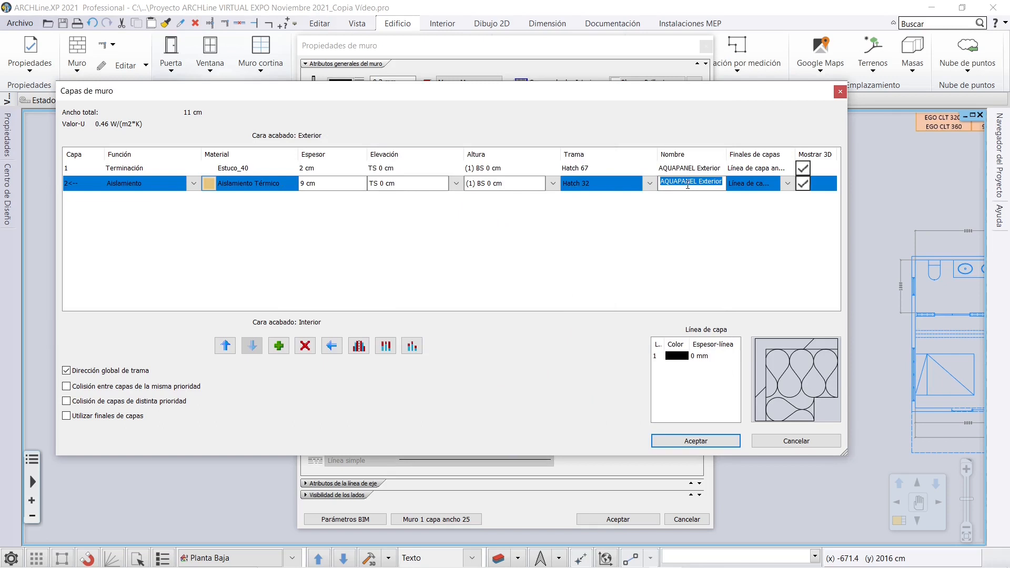
type("Es")
left_click(711, 225)
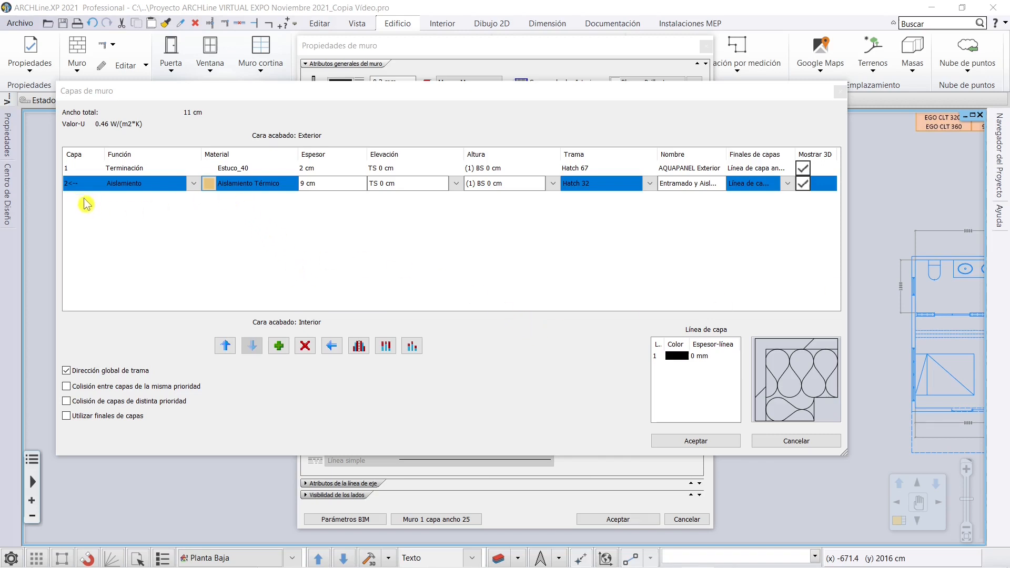
Add a third wall layer with the function Terminación and a thickness of 1.5 cm
left_click(279, 346)
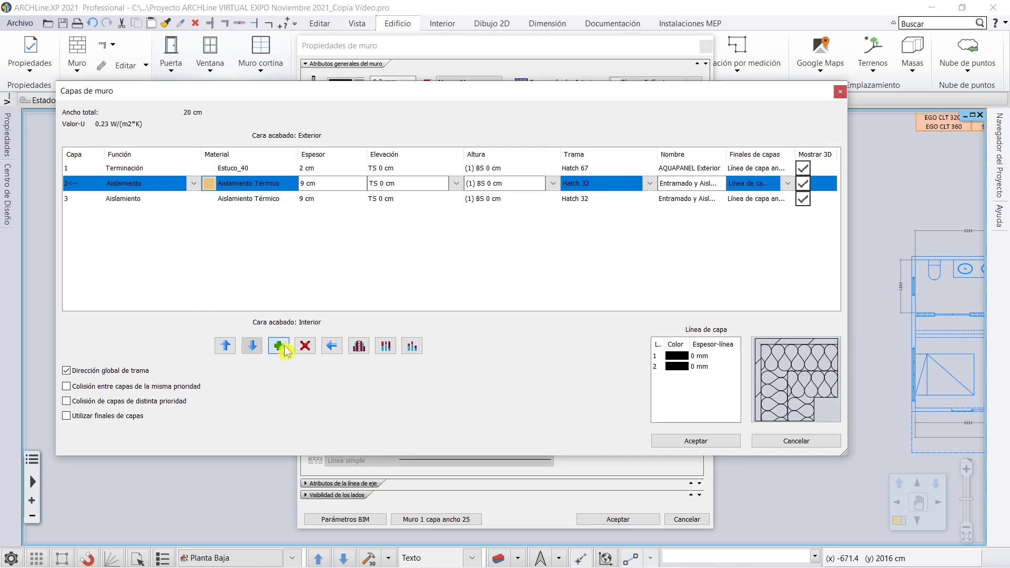
left_click(126, 199)
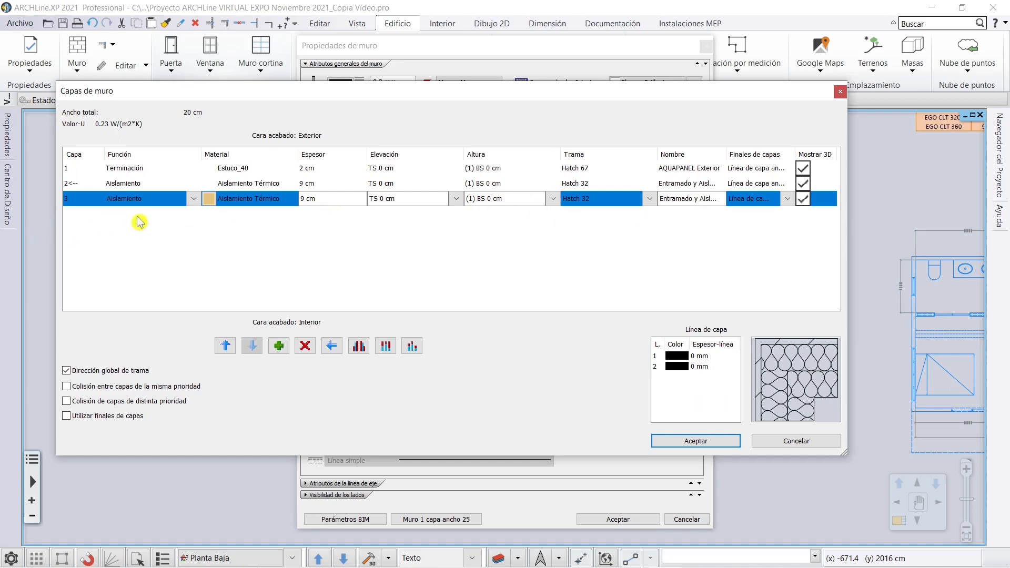
left_click(194, 198)
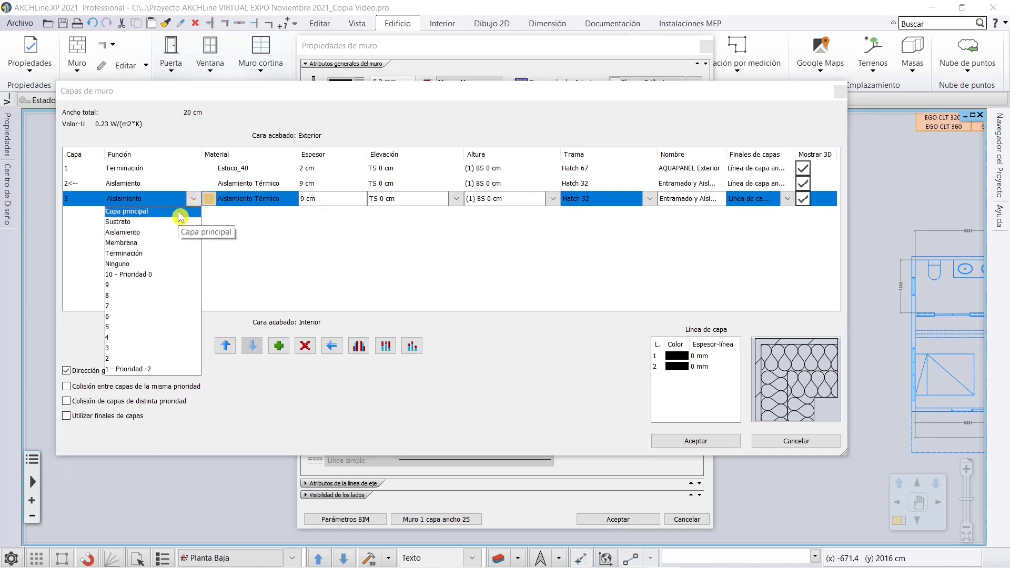
left_click(140, 253)
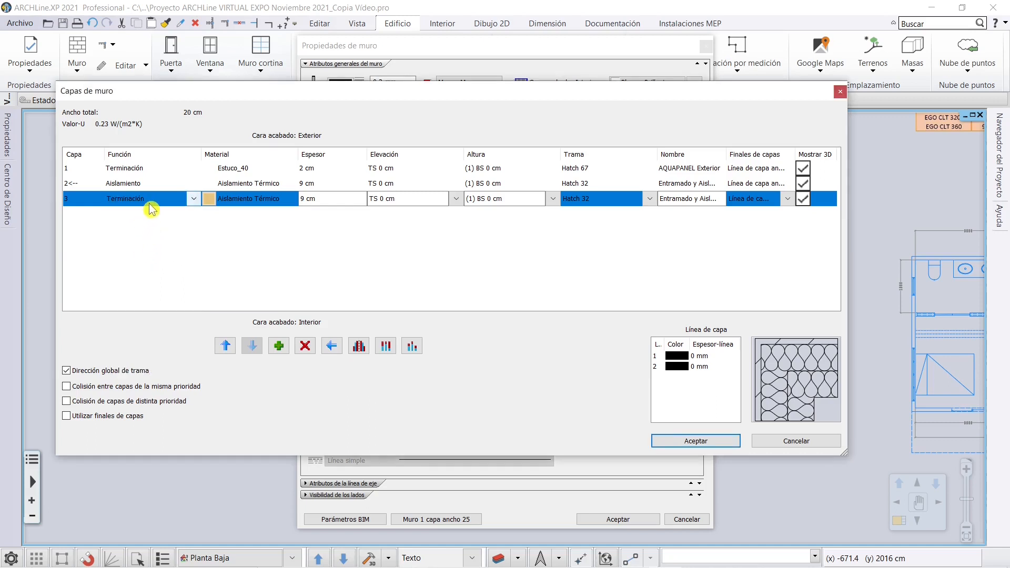
left_click(328, 200)
type("1.5")
key("Return")
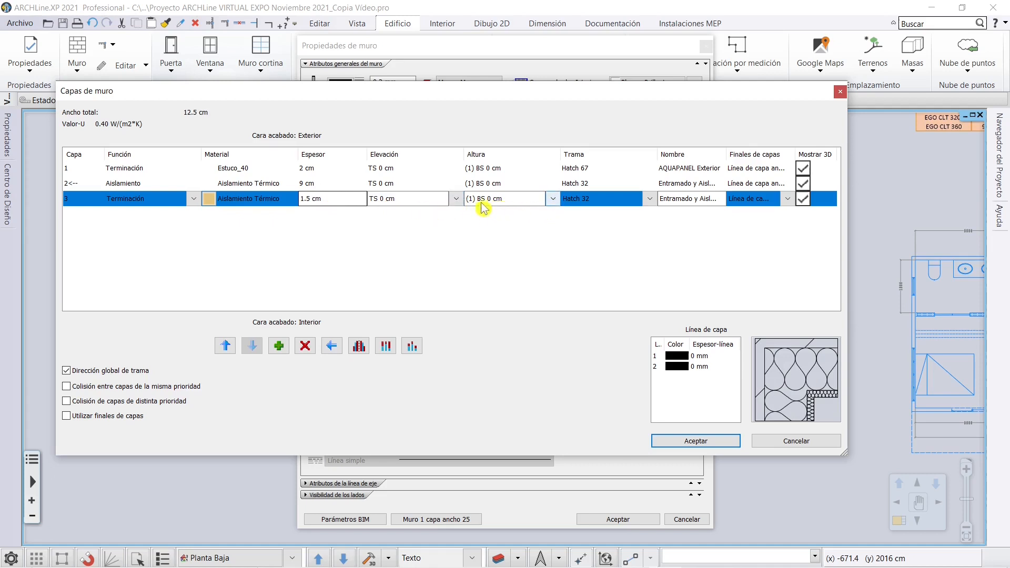
Set the third layer's hatch pattern to Hatch 67 from the internal patterns
left_click(602, 205)
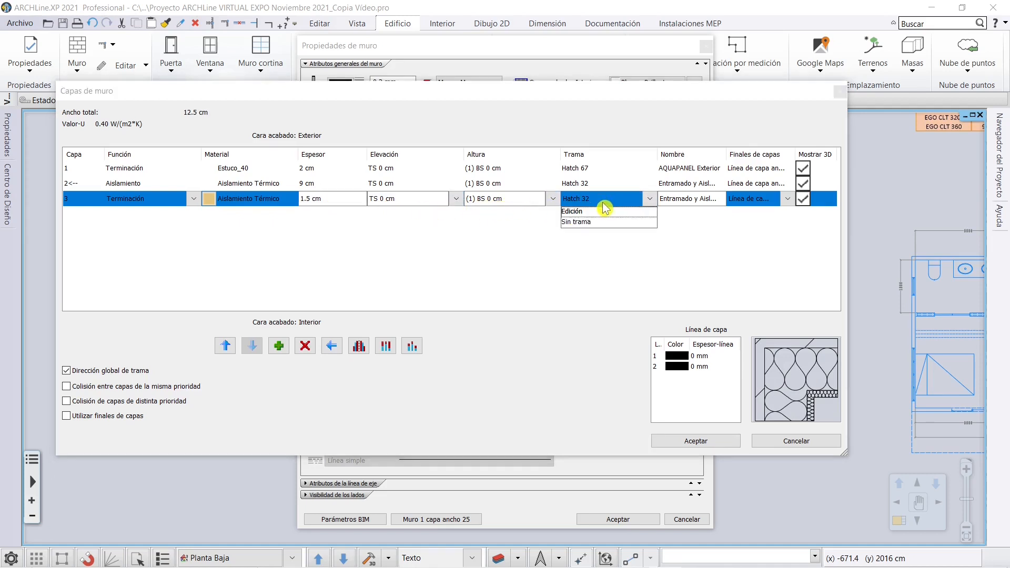
left_click(604, 212)
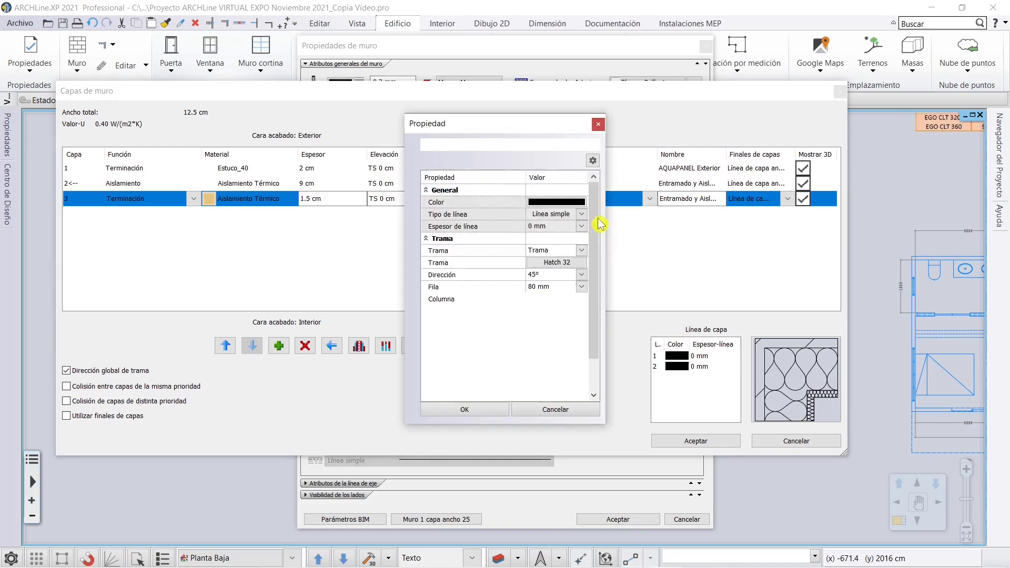
left_click(560, 263)
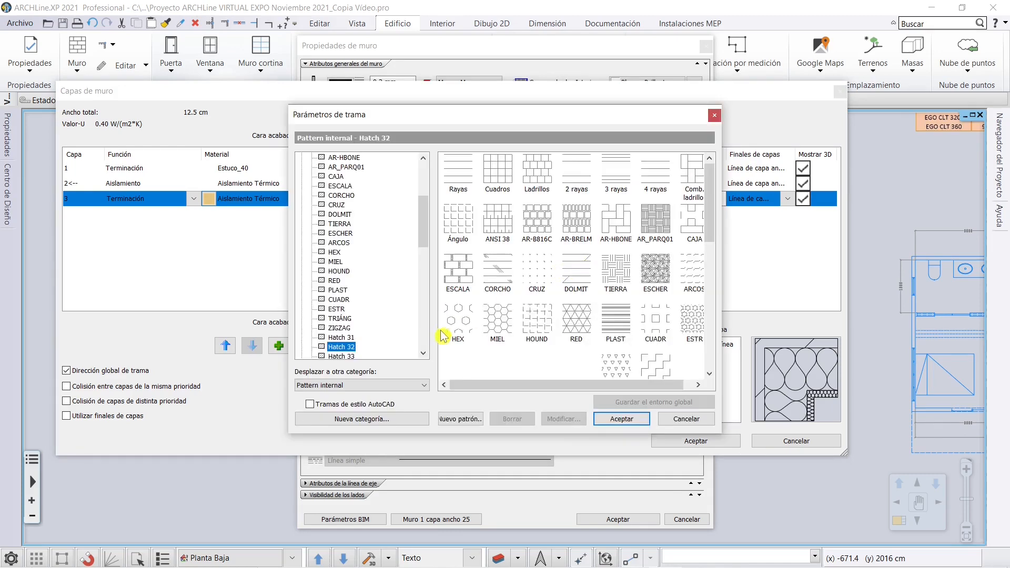
left_click_drag(421, 245, 432, 335)
left_click(339, 310)
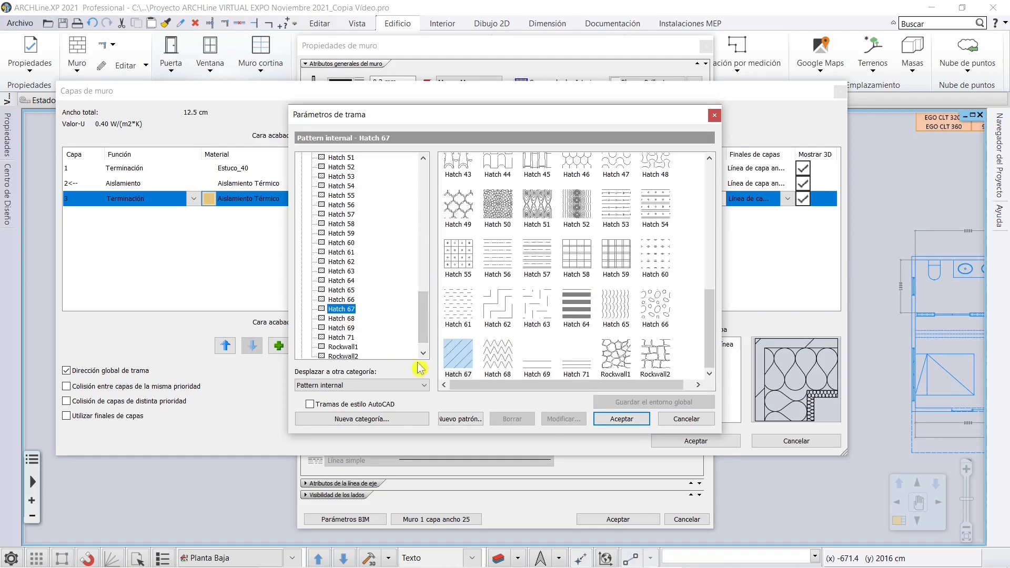
left_click(621, 419)
left_click(476, 412)
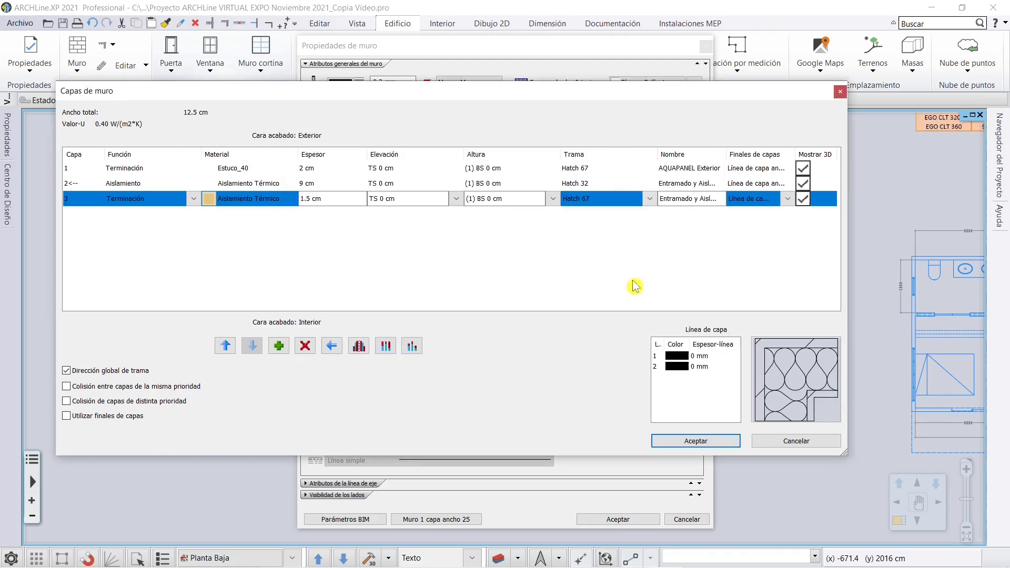
Rename the third wall layer as Placa de Yeso 1 and add a fourth layer with the same settings
left_click(673, 205)
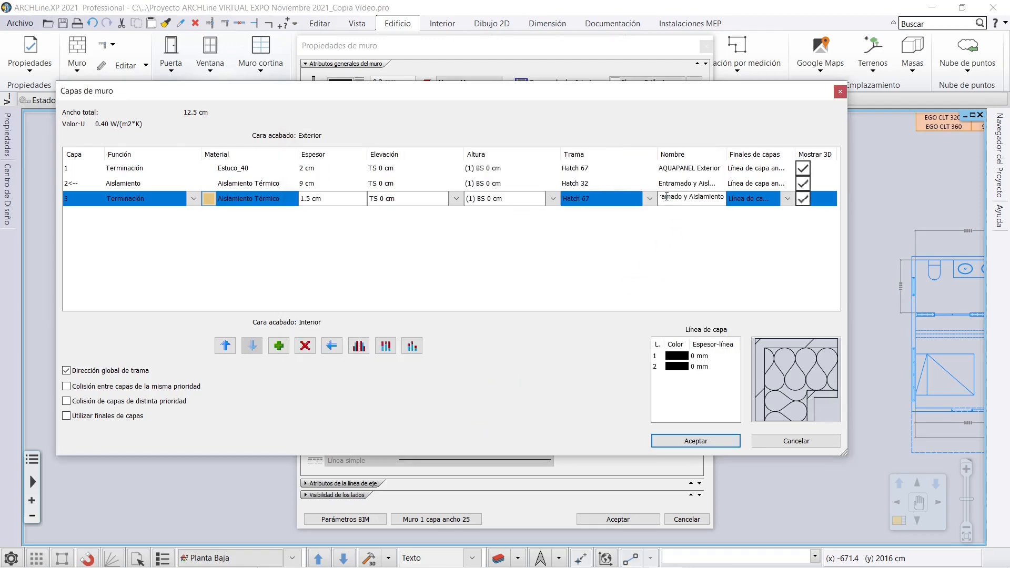
double_click(723, 197)
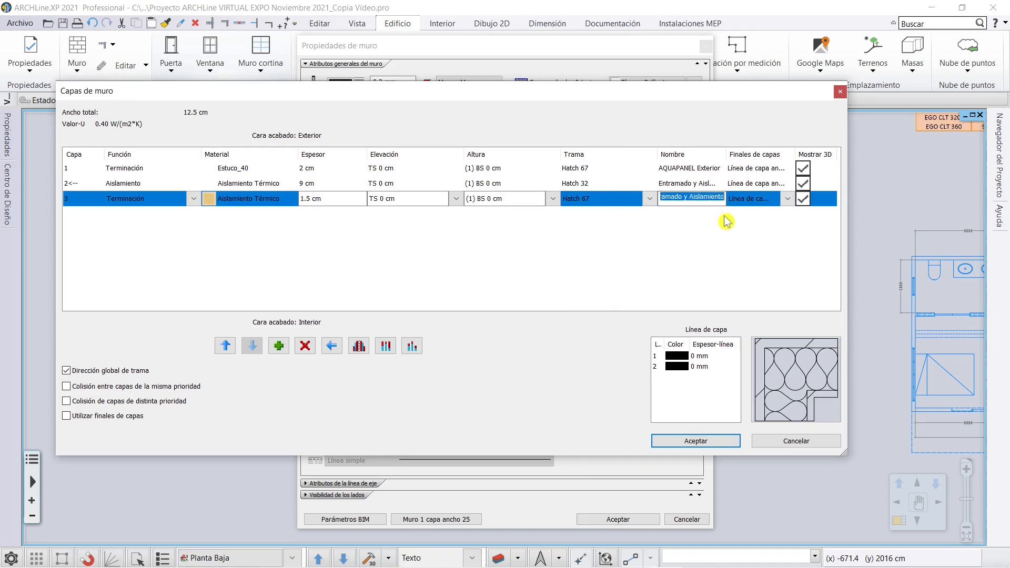
type("Placa de Yeso 1")
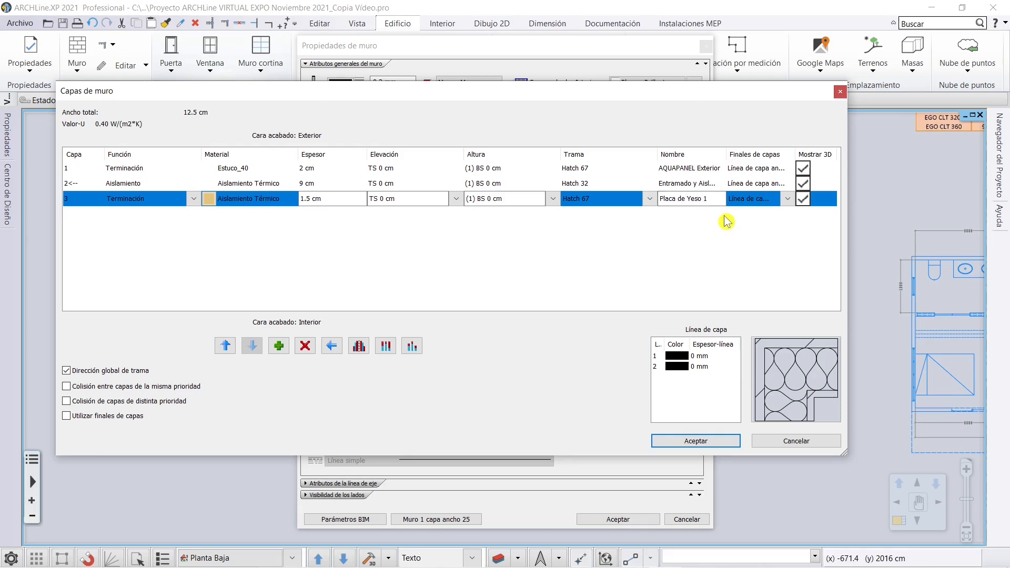
left_click(275, 350)
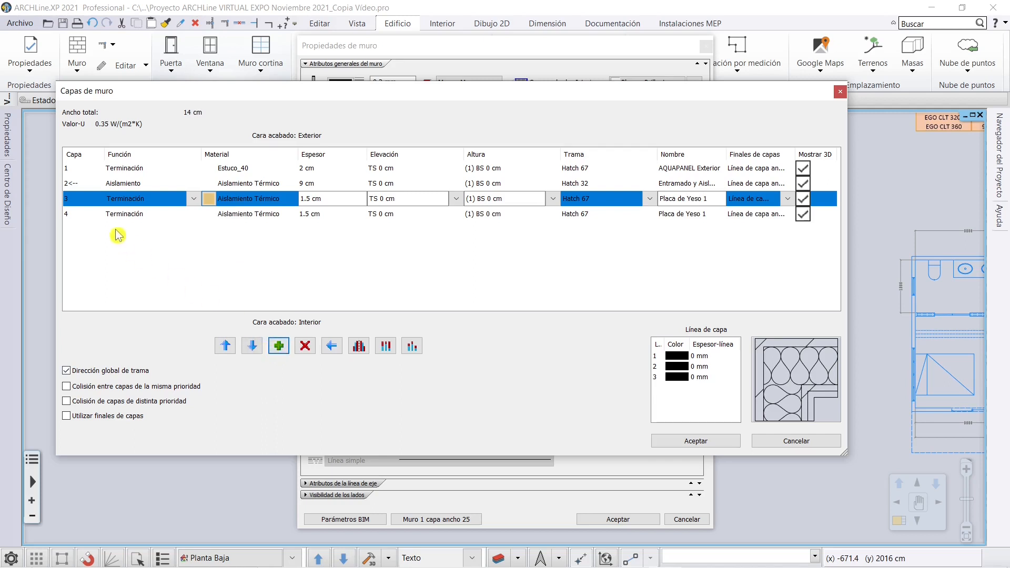
Assign the Blanco_Brillante material to wall layers 3 and 4
left_click(209, 199)
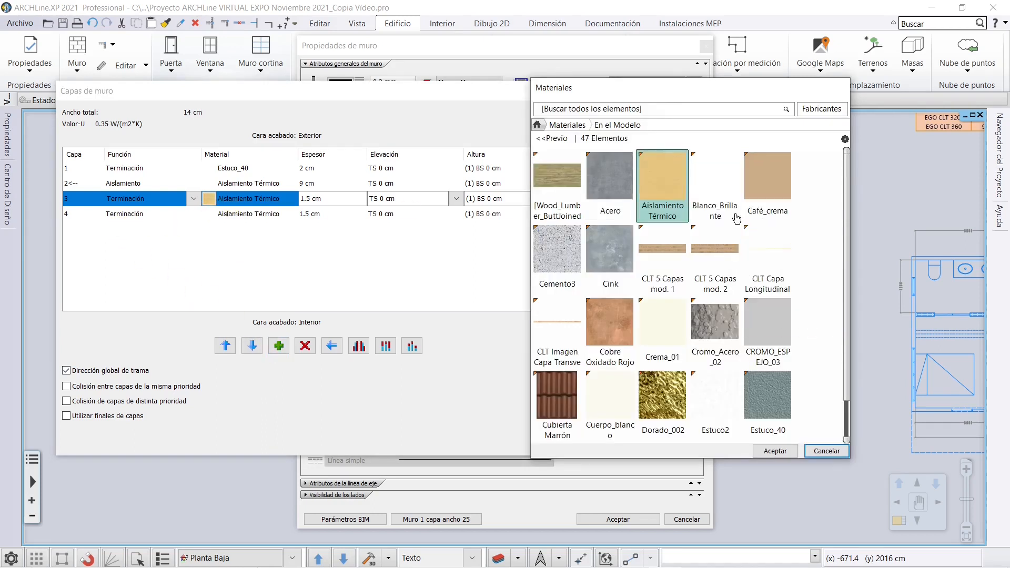
left_click(718, 197)
left_click(774, 451)
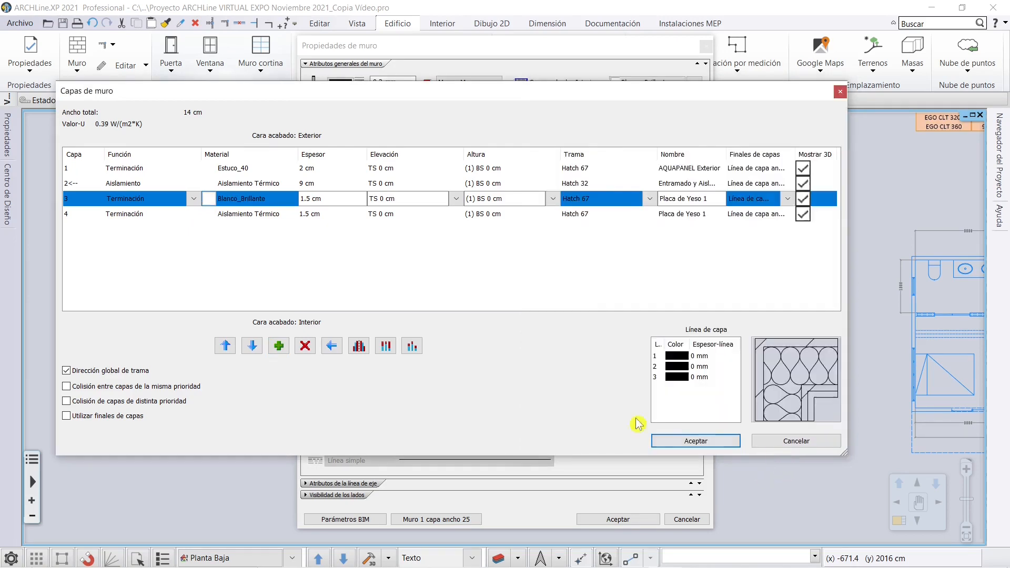
left_click(233, 217)
left_click(209, 213)
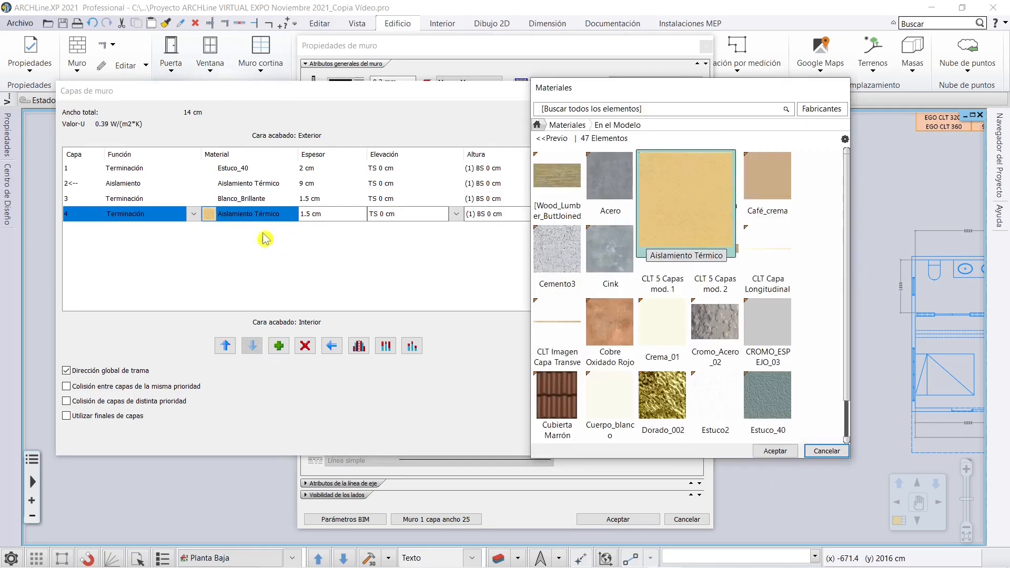
left_click(703, 196)
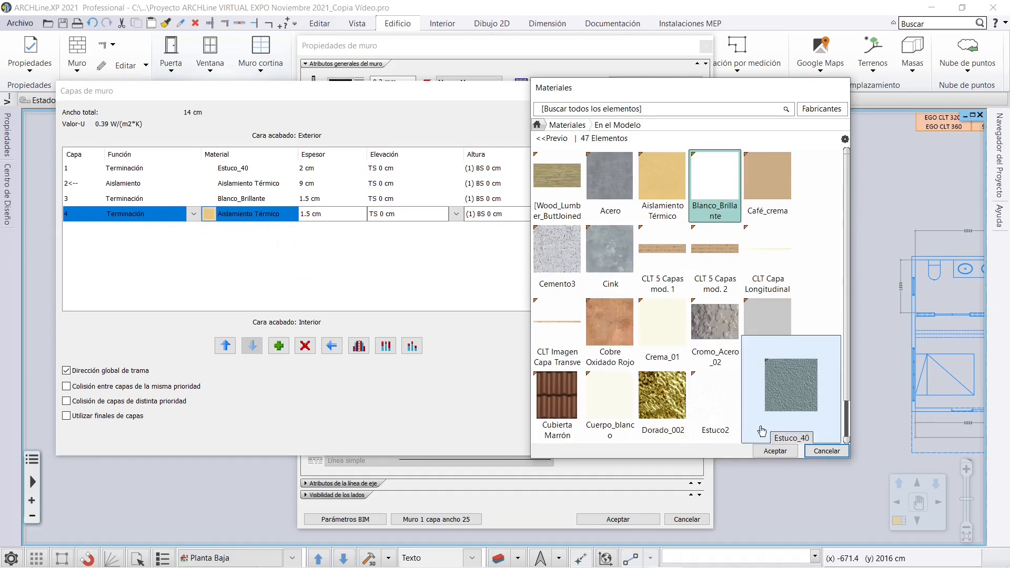
left_click(774, 451)
Rename the fourth layer as Placa de Yeso 2 and accept the wall layer configuration
left_click(706, 212)
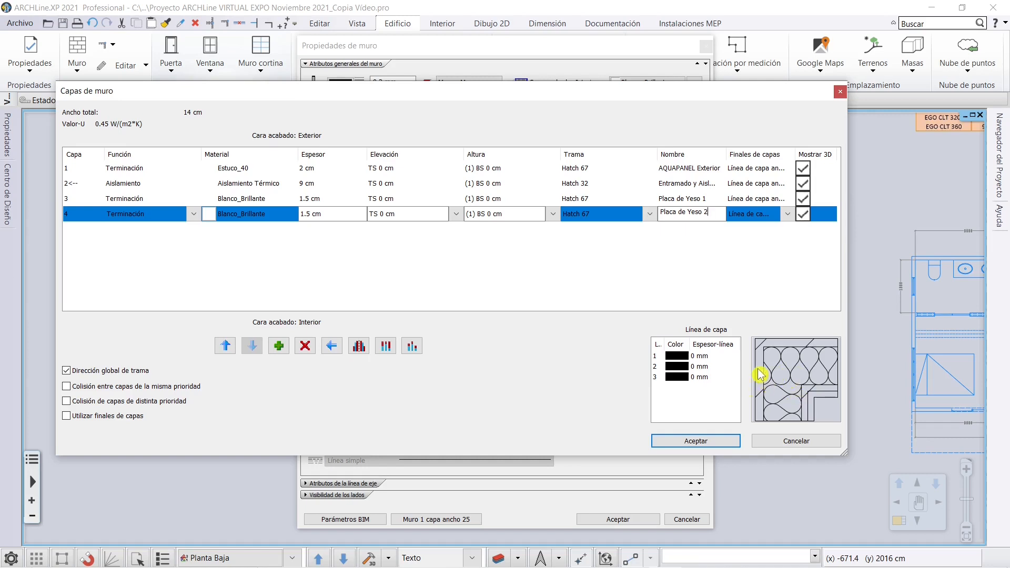
left_click(691, 444)
scroll(400, 326, "up", 3)
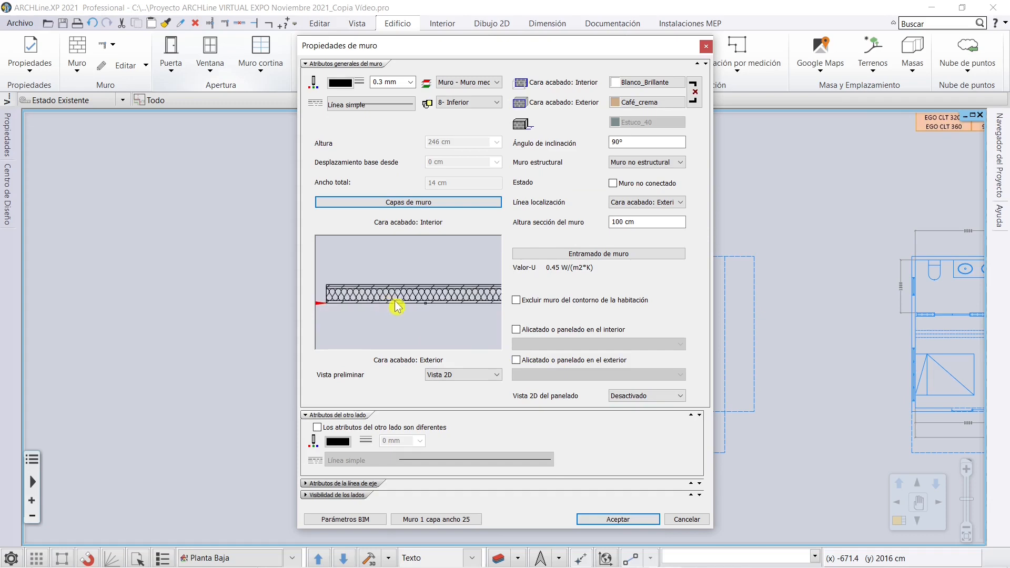
Set the wall style to Sin estilo and inspect the layer hatches in the 2D section preview
left_click(441, 519)
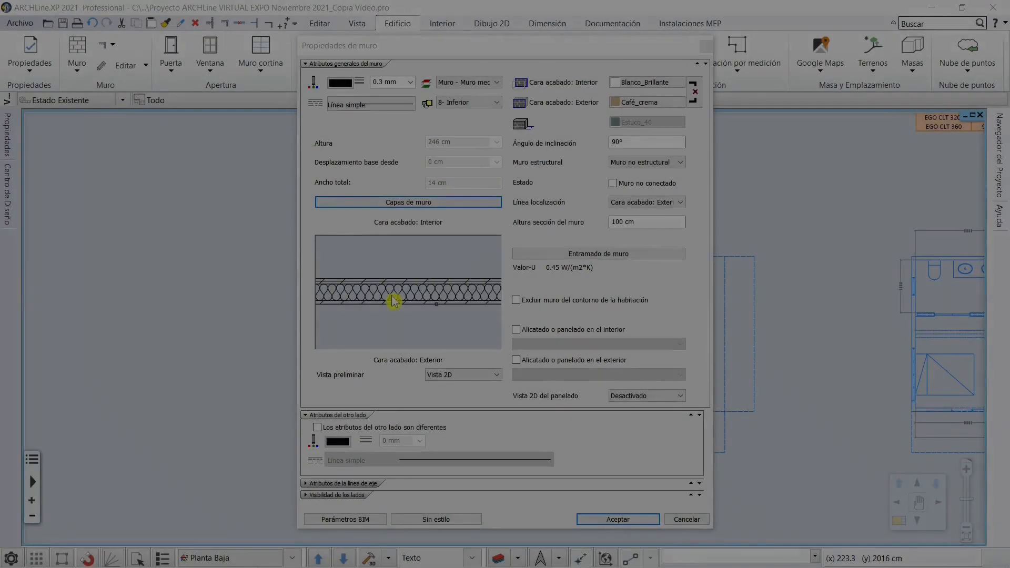
scroll(380, 296, "up", 2)
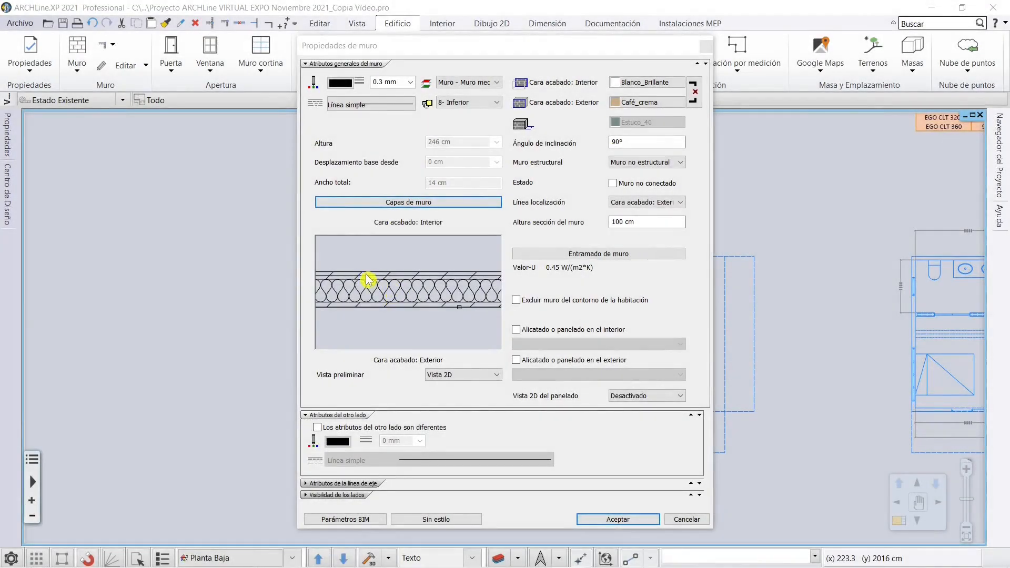
scroll(379, 276, "down", 4)
middle_click_drag(382, 280, 411, 290)
scroll(411, 291, "up", 5)
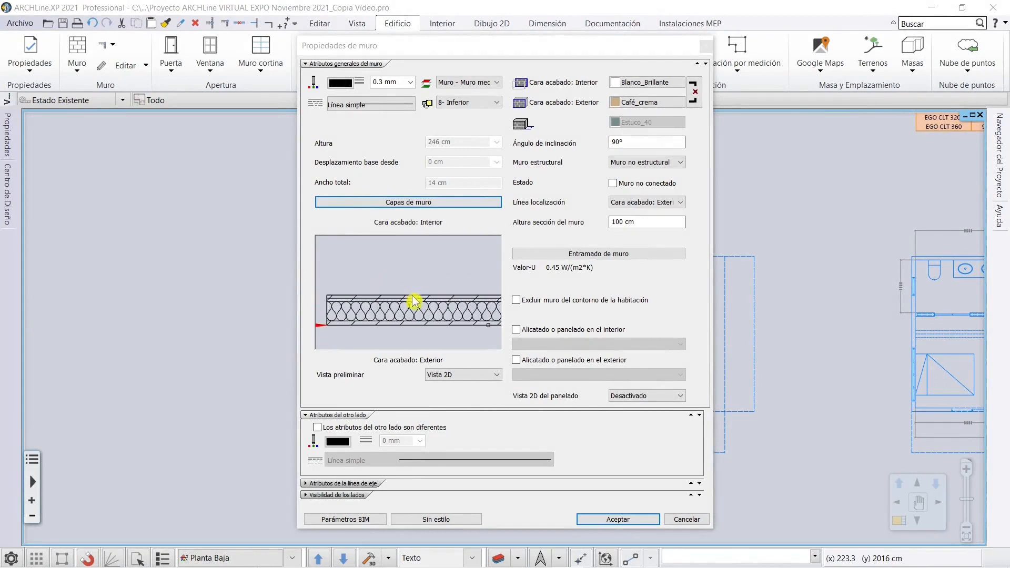
scroll(410, 303, "down", 4)
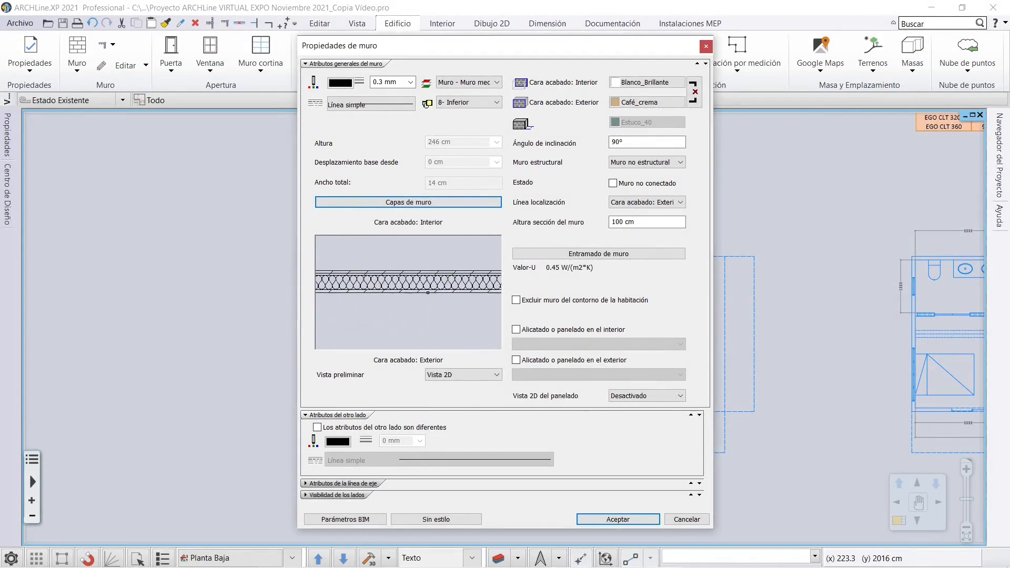
Set the row and column spacing of the AQUAPANEL Exterior layer's hatch to 10 mm each
left_click(428, 201)
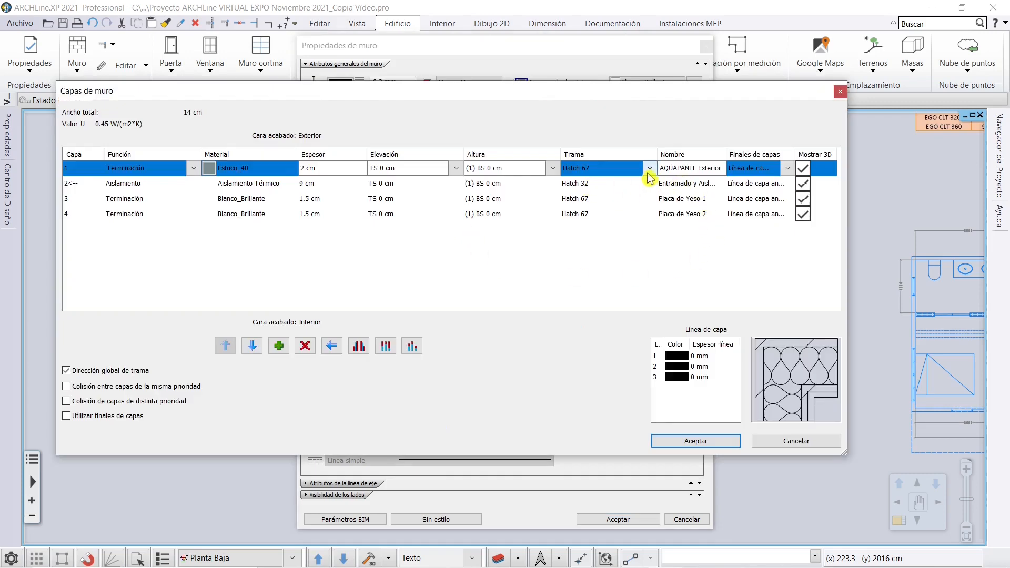
left_click(650, 168)
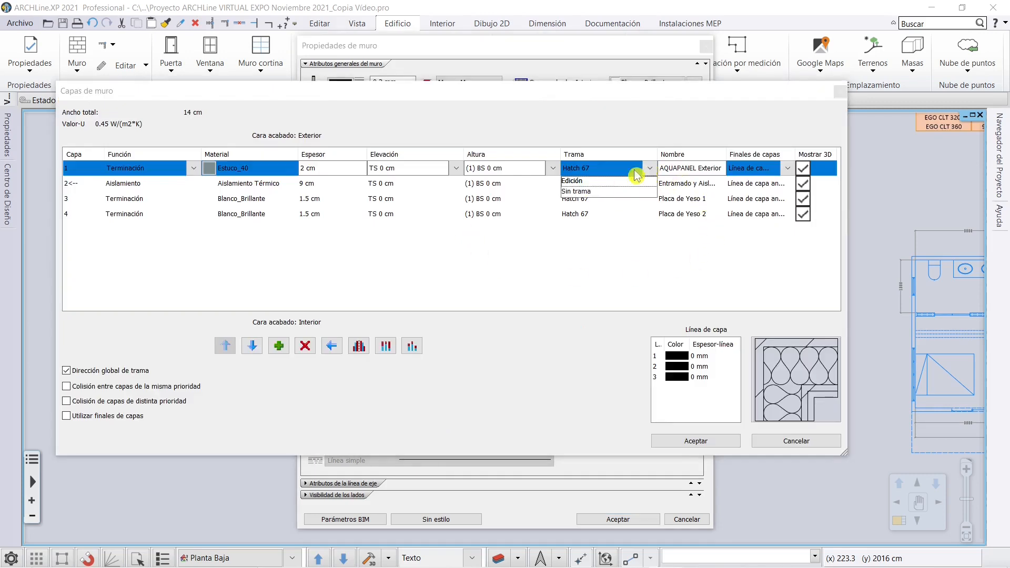
left_click(573, 181)
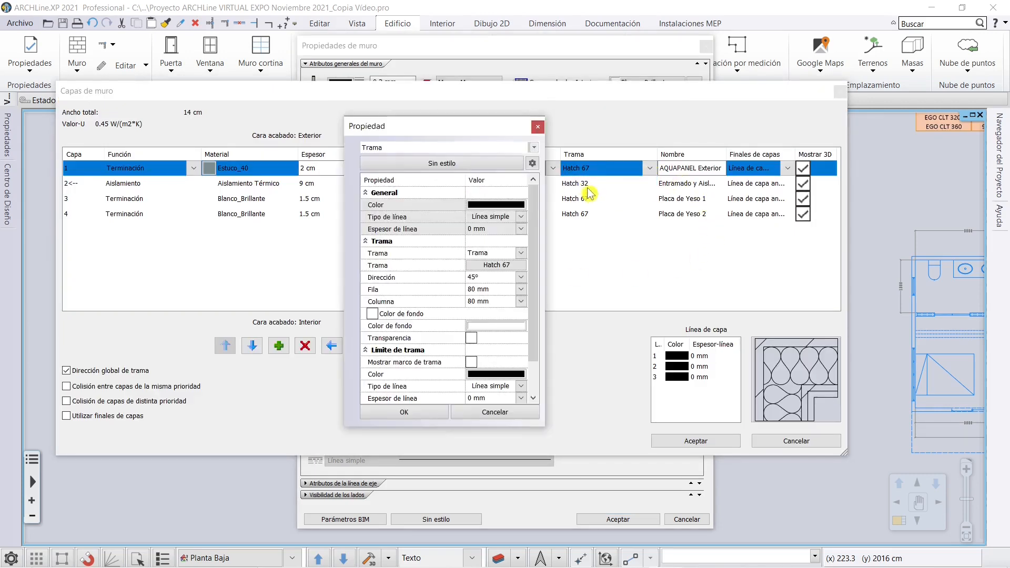
left_click(482, 293)
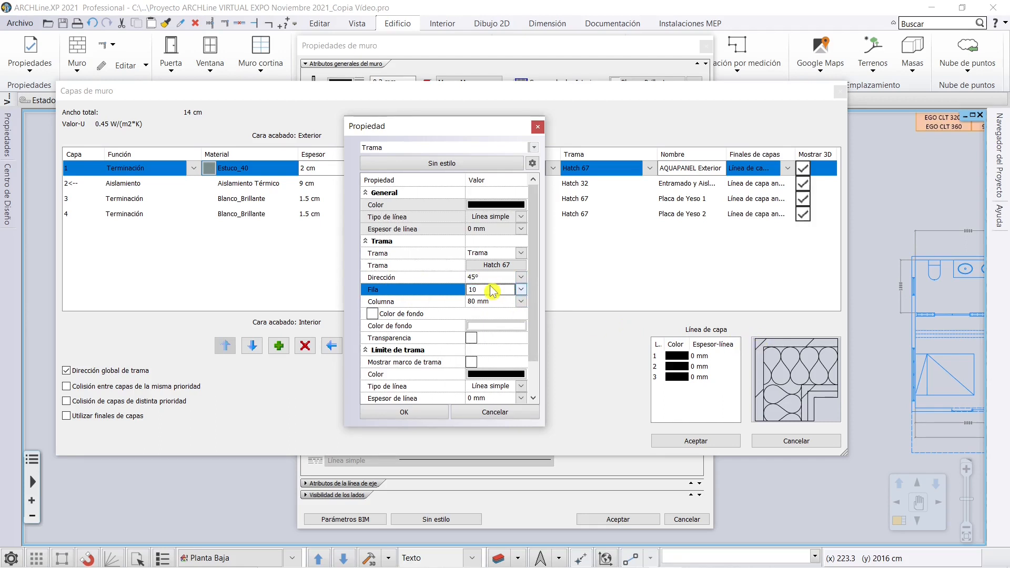
left_click(478, 301)
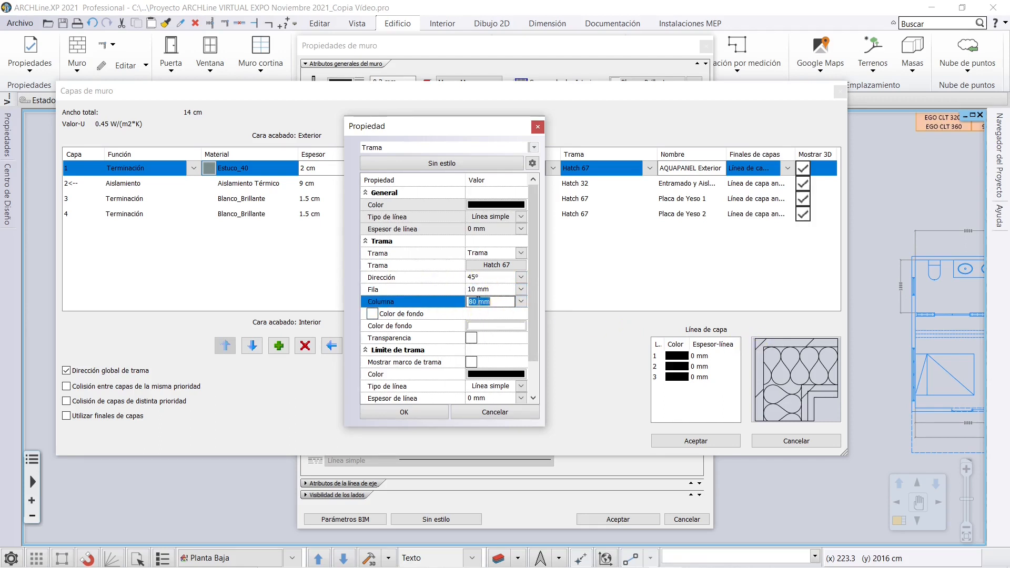
key("Return")
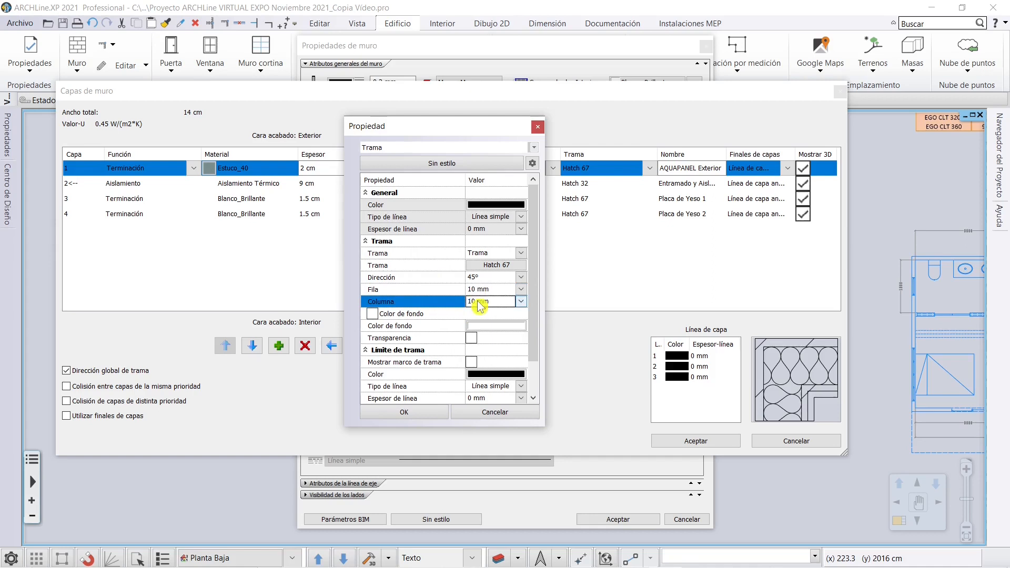
left_click(419, 411)
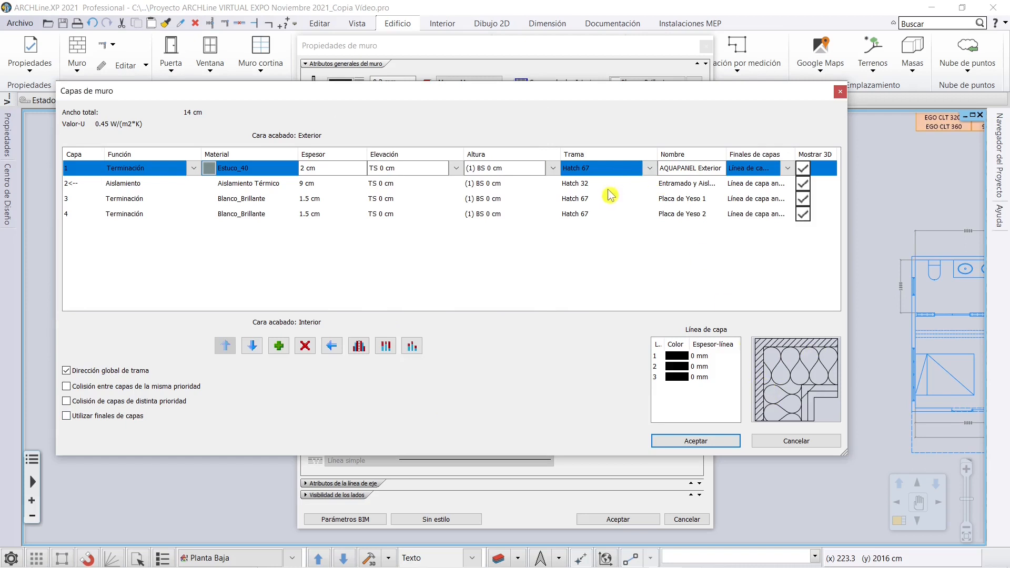
Set the row and column spacing of the Placa de Yeso 1 layer's hatch to 10 mm each
left_click(590, 199)
left_click(649, 198)
left_click(630, 213)
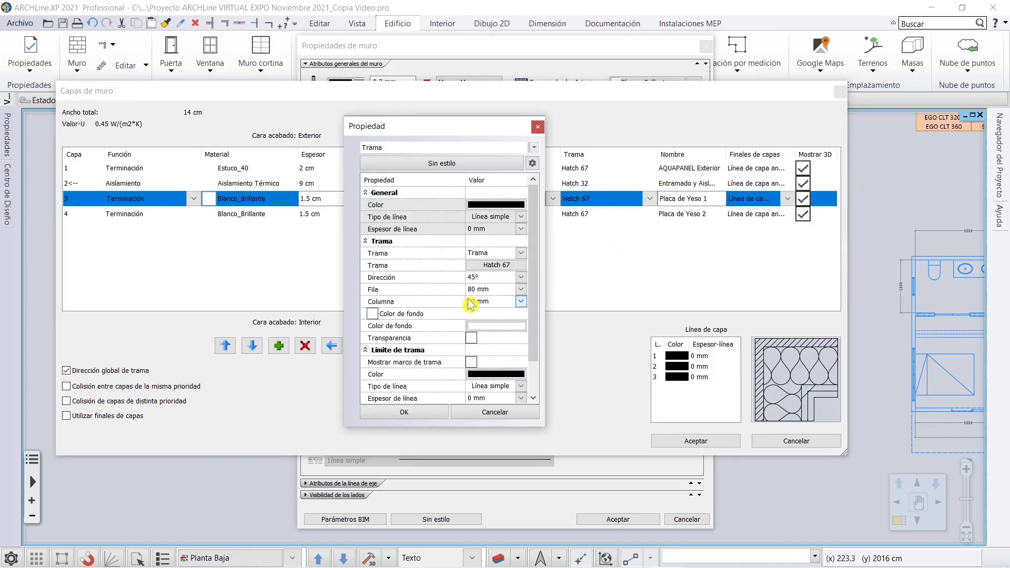
left_click(473, 290)
left_click(471, 291)
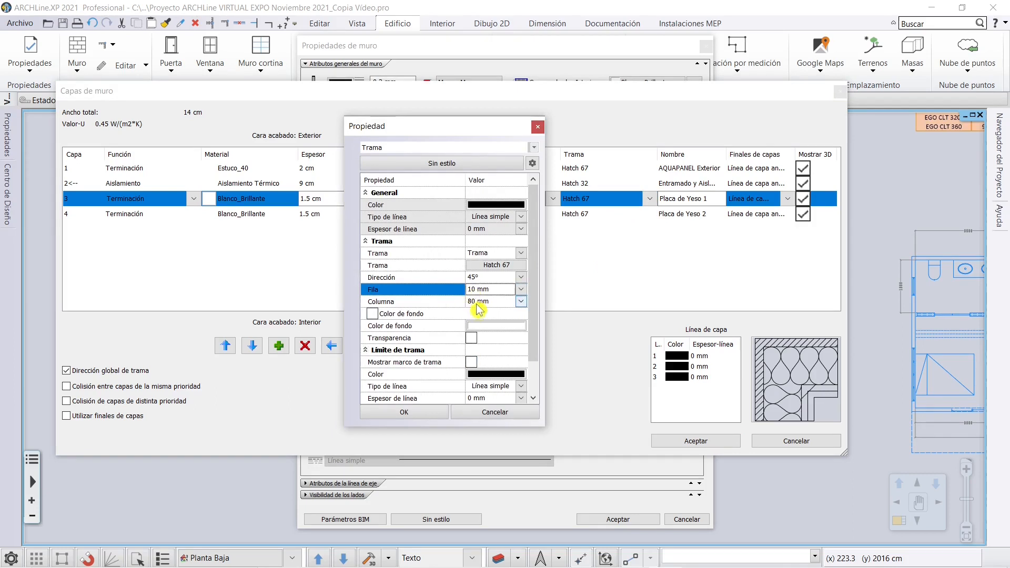
left_click(477, 303)
key("Return")
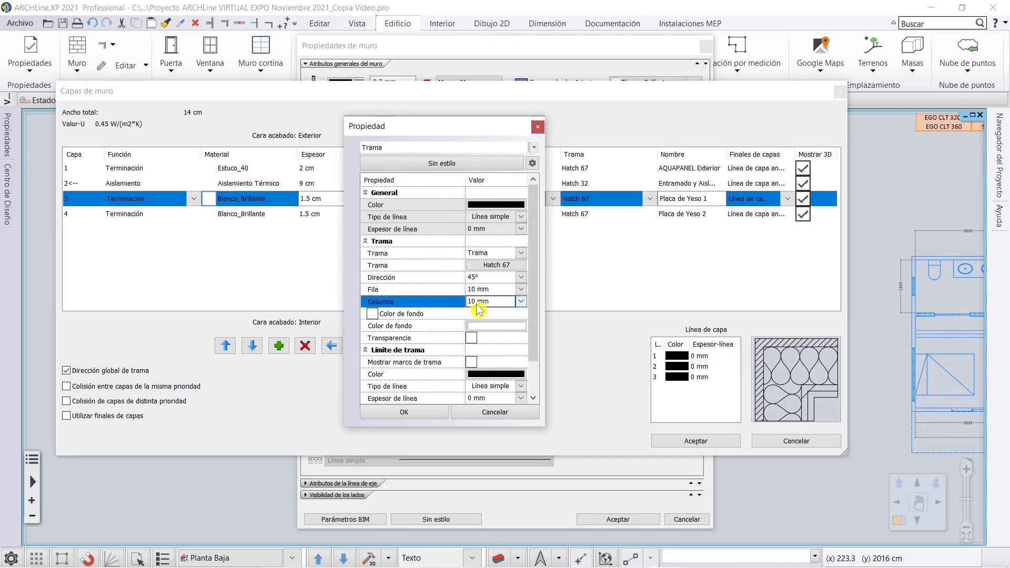
left_click(425, 412)
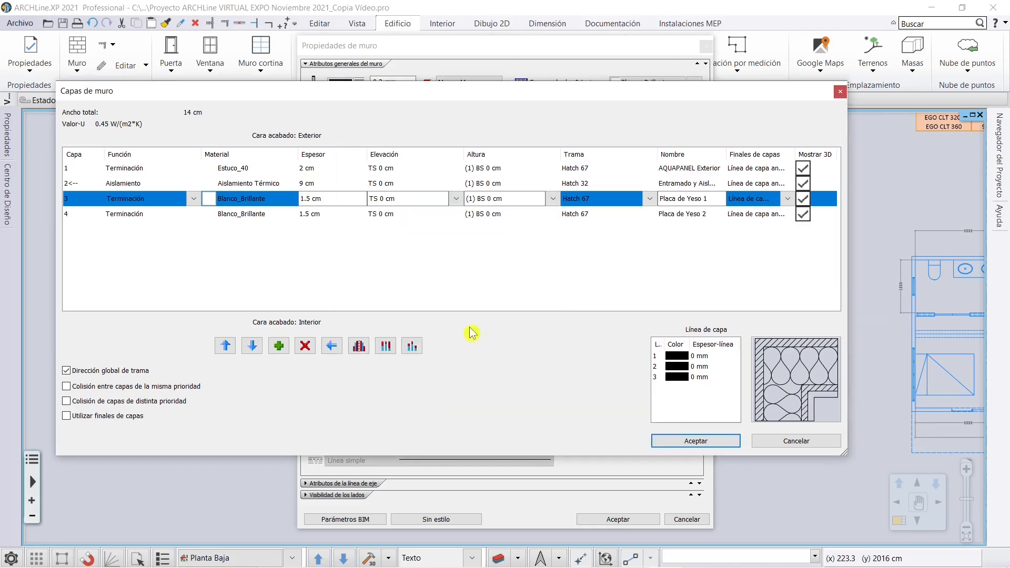
Set the Placa de Yeso 2 layer's hatch row and column spacing to 10 mm each and accept the wall layers
left_click(584, 216)
left_click(650, 215)
left_click(598, 227)
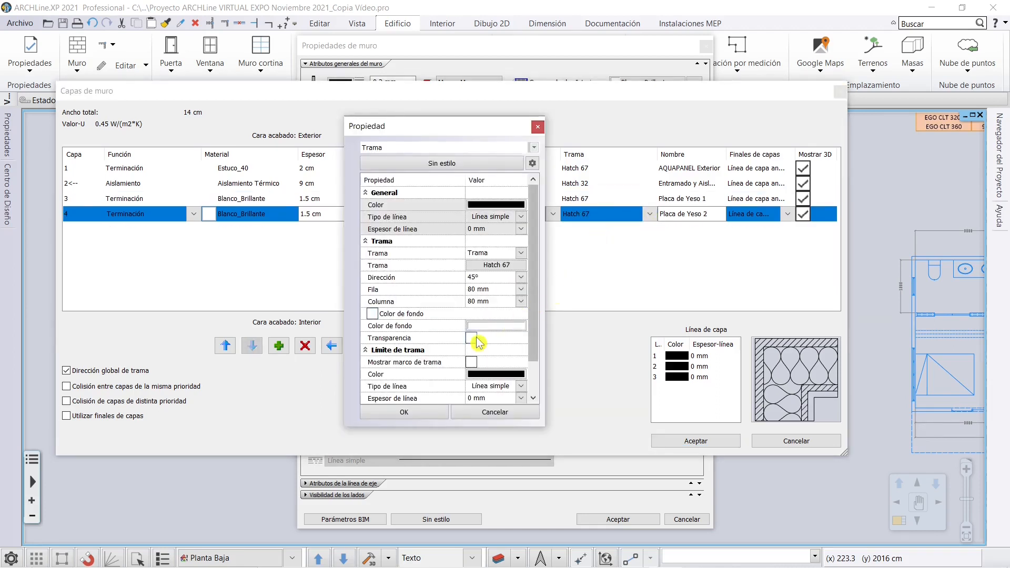
left_click(480, 290)
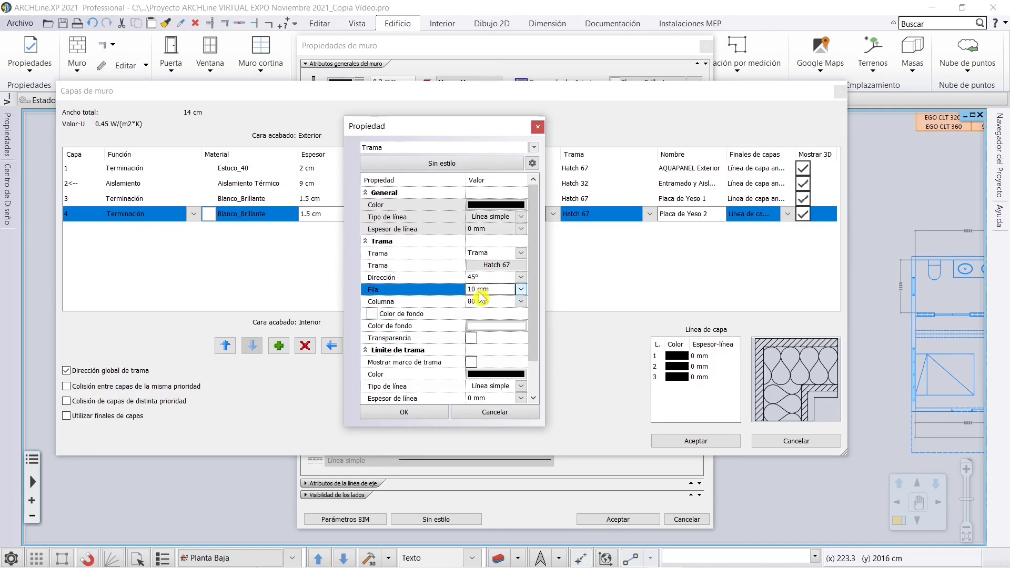
left_click(485, 301)
type("10 mm")
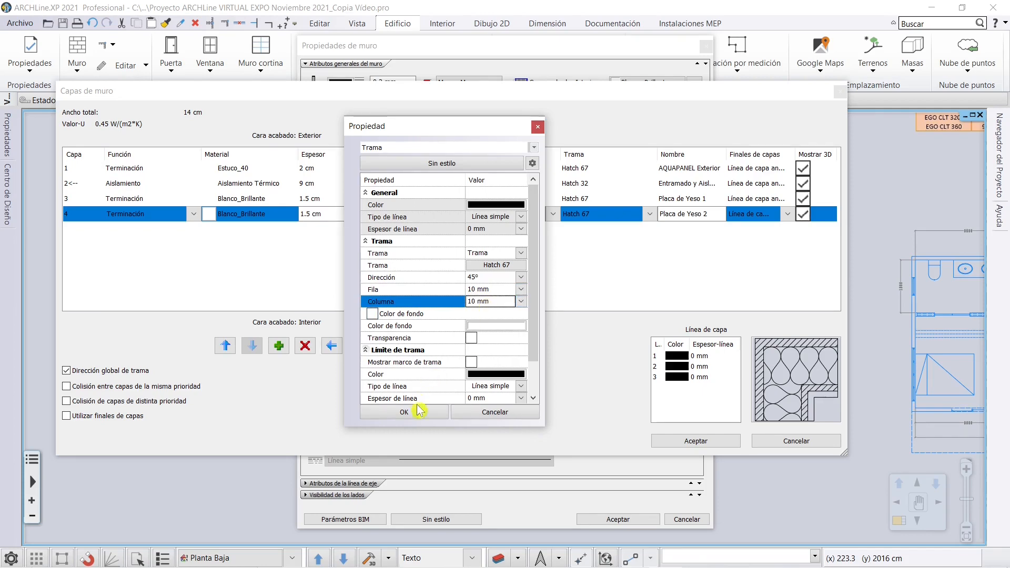
left_click(412, 413)
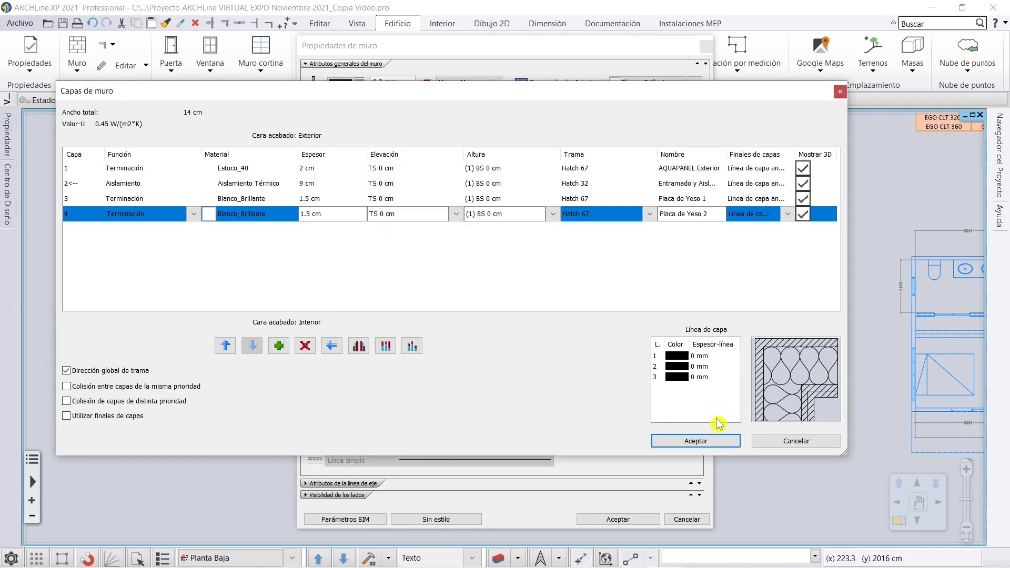
left_click(696, 441)
scroll(414, 308, "up", 5)
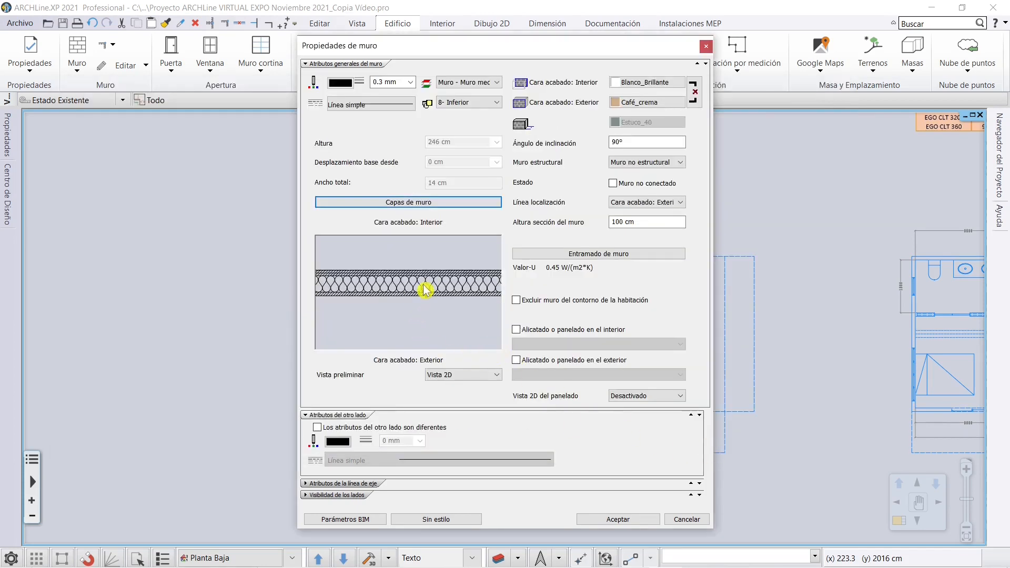
scroll(396, 290, "down", 5)
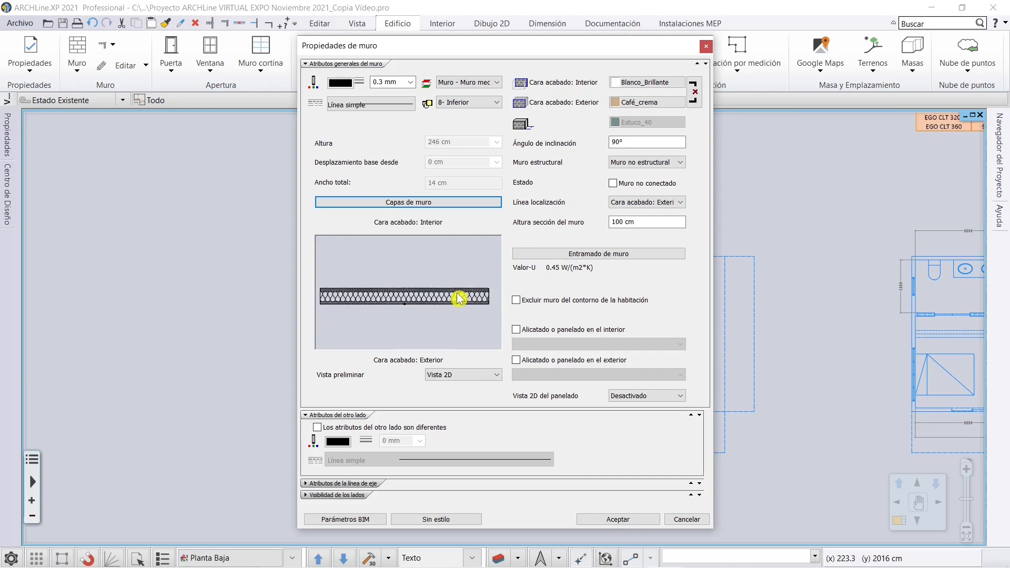
scroll(456, 287, "down", 1)
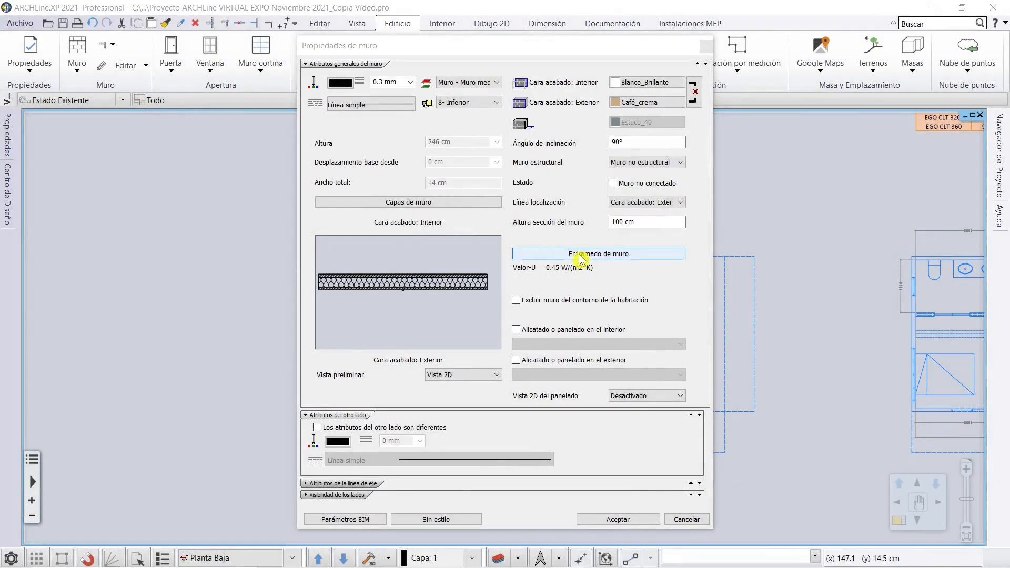
In the wall framing configuration, enable the Durmiente inferior and assign it the 03_Canal CA-90-1 section
left_click(600, 269)
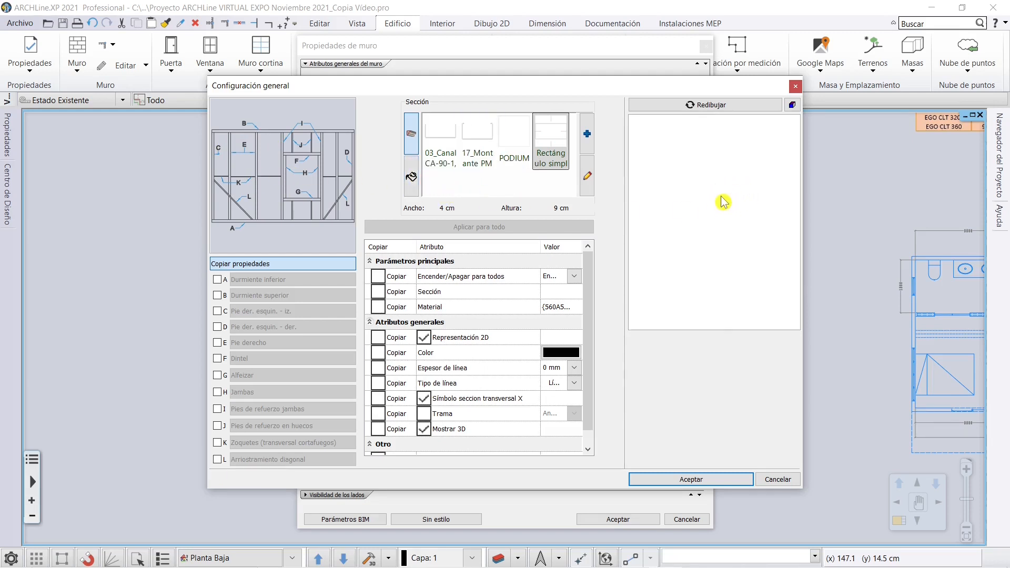
left_click(217, 280)
left_click(263, 284)
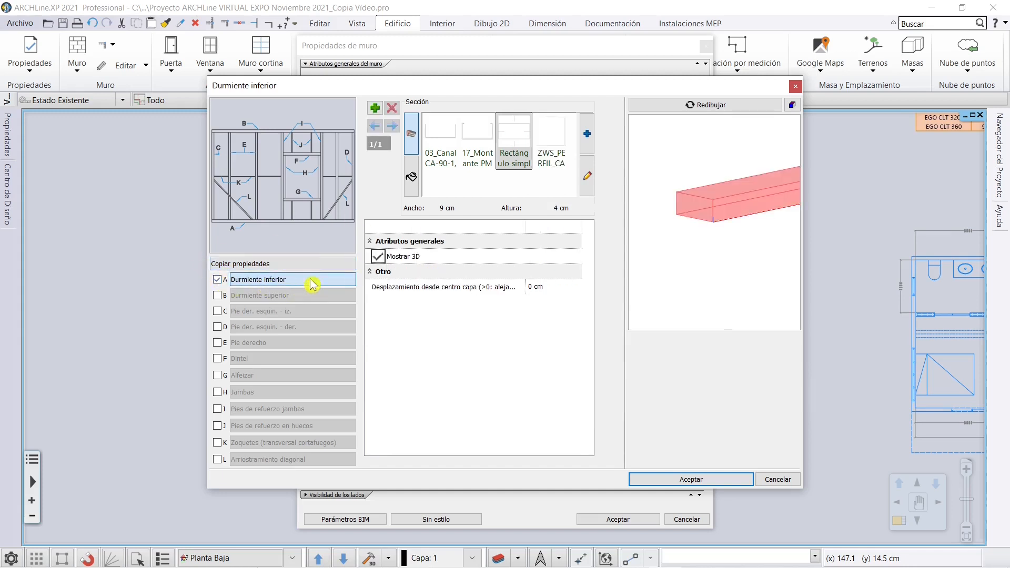
left_click(444, 155)
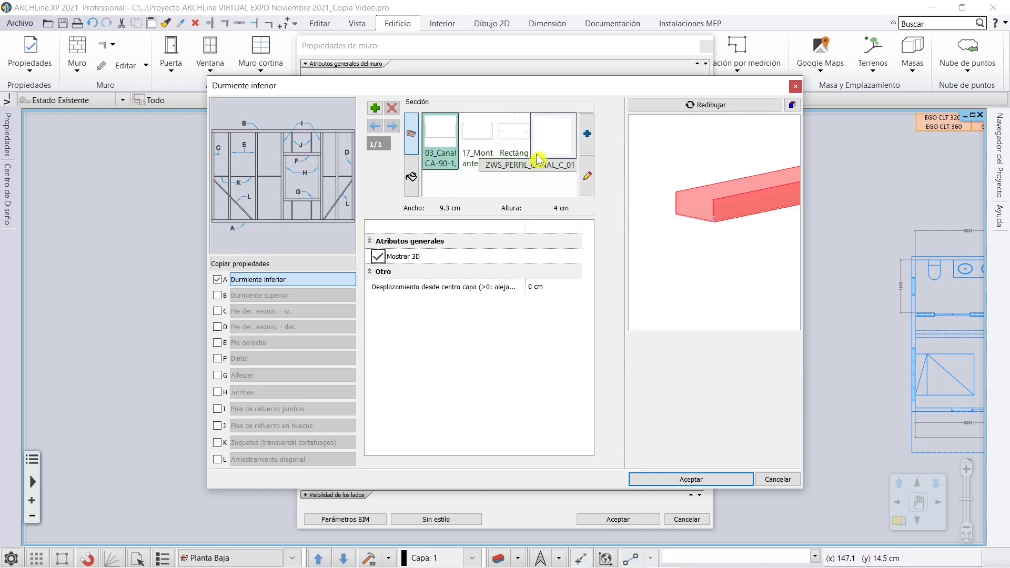
Load the 11_Montante PM40-60 profile from the Acero category Perfiles Estructuras_Stell Framing as the Durmiente inferior section
left_click(588, 137)
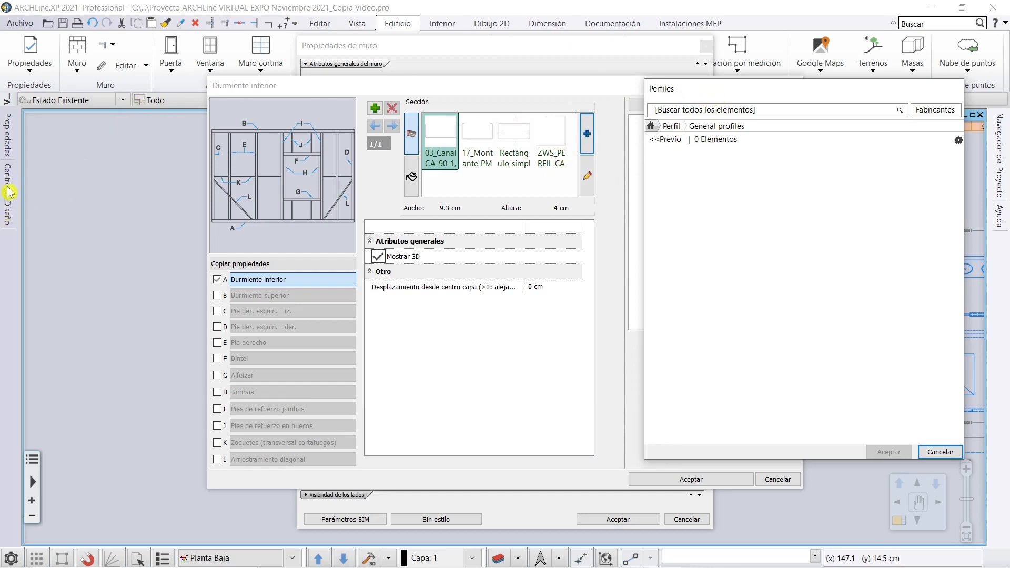
left_click(672, 129)
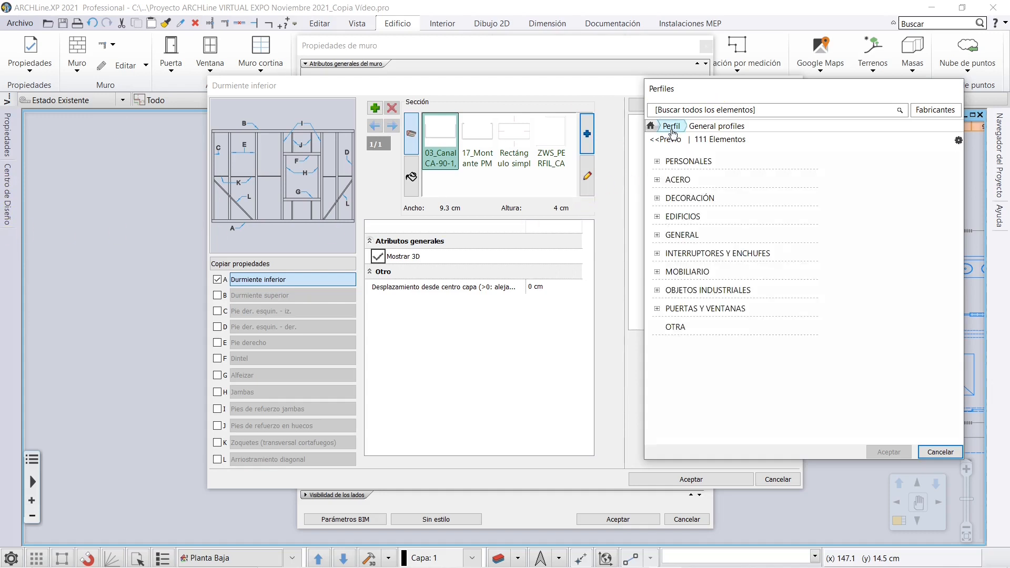
left_click(672, 181)
scroll(735, 240, "down", 3)
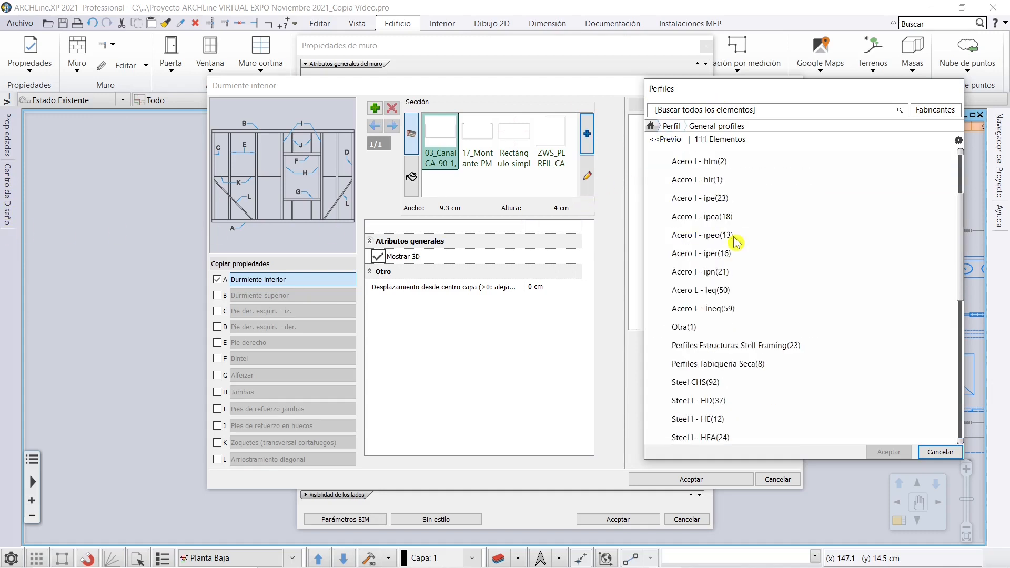
left_click(712, 342)
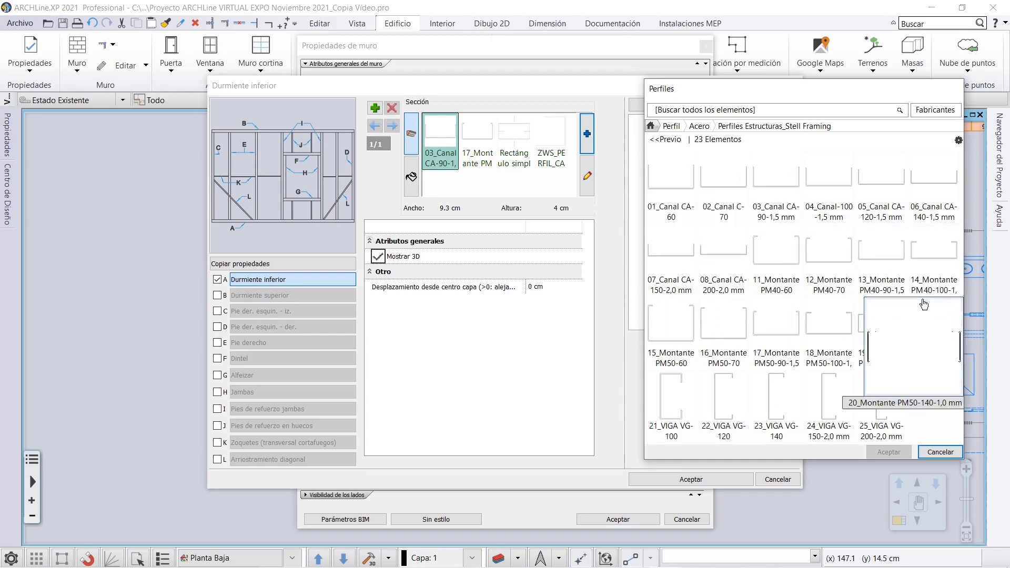
left_click(778, 274)
left_click(895, 456)
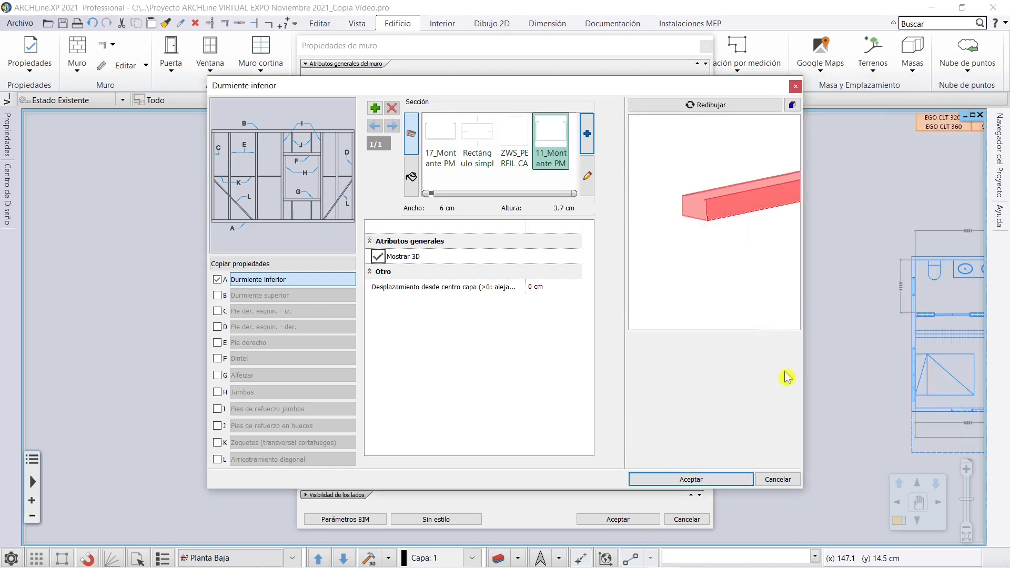
double_click(549, 142)
left_click(676, 438)
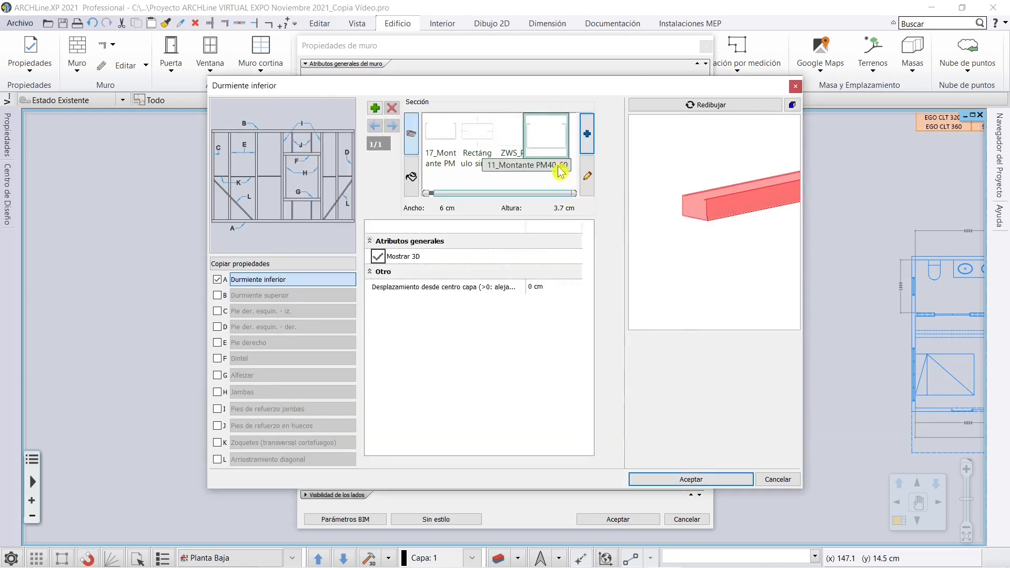
Try to remove 11_Montante PM40-60 from the favourite profiles through the multiple-item removal list
right_click(554, 139)
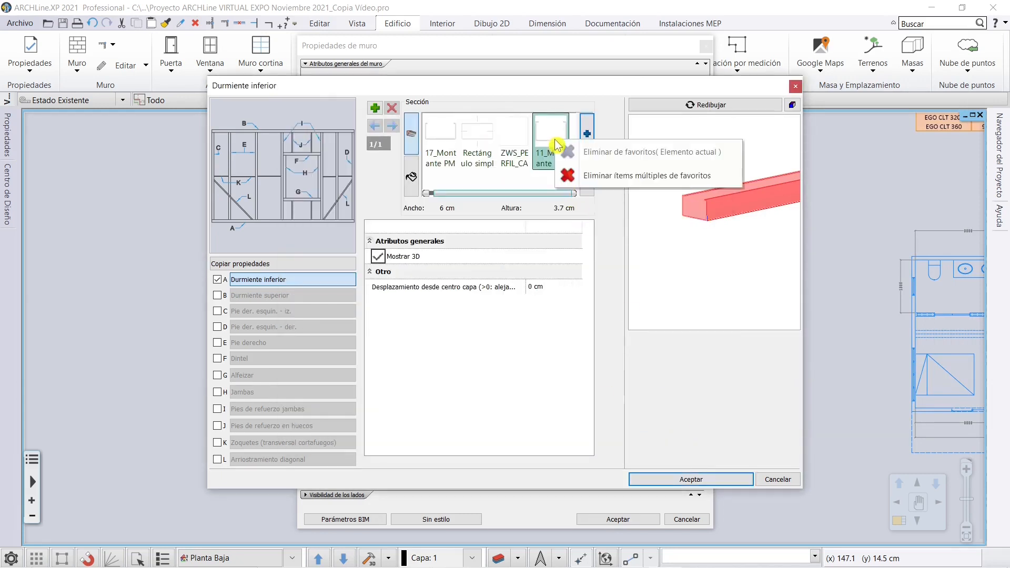
left_click(608, 179)
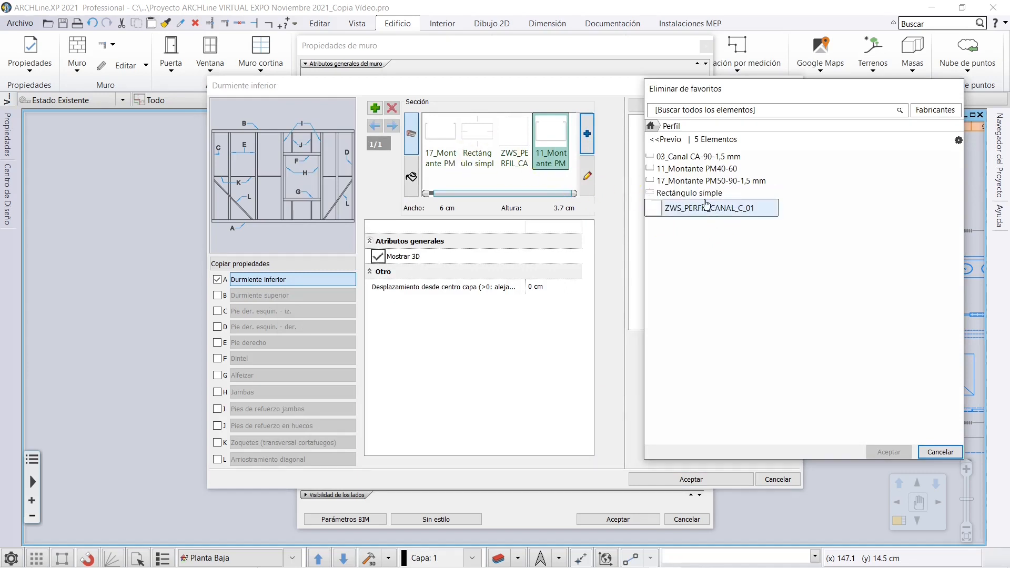
right_click(701, 175)
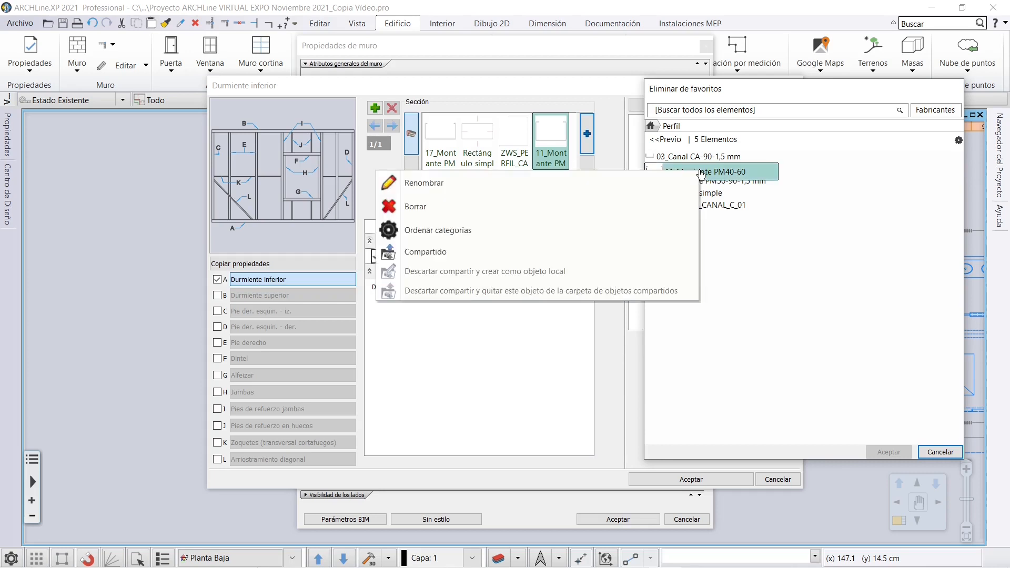
left_click(896, 341)
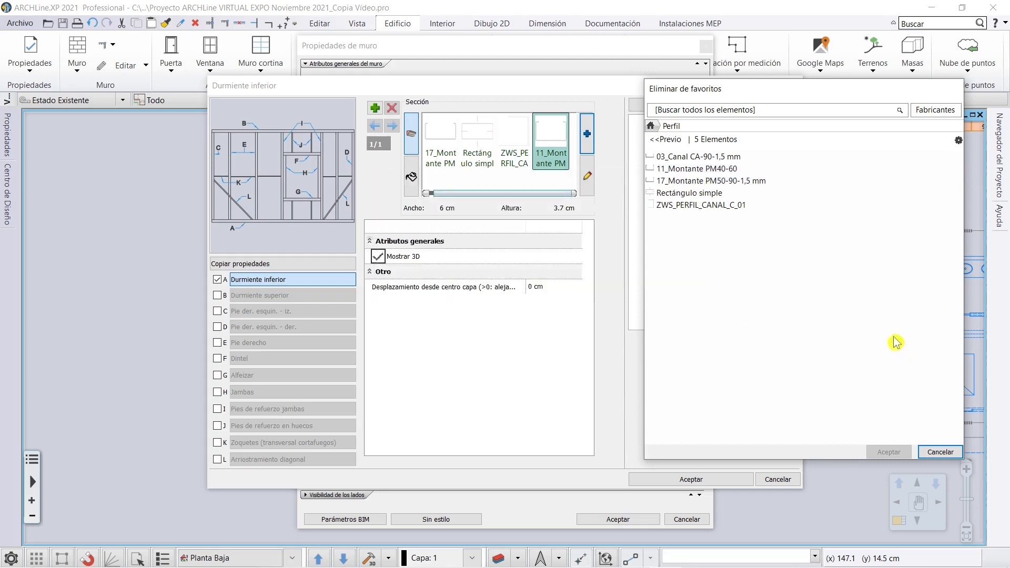
left_click(682, 171)
left_click(891, 447)
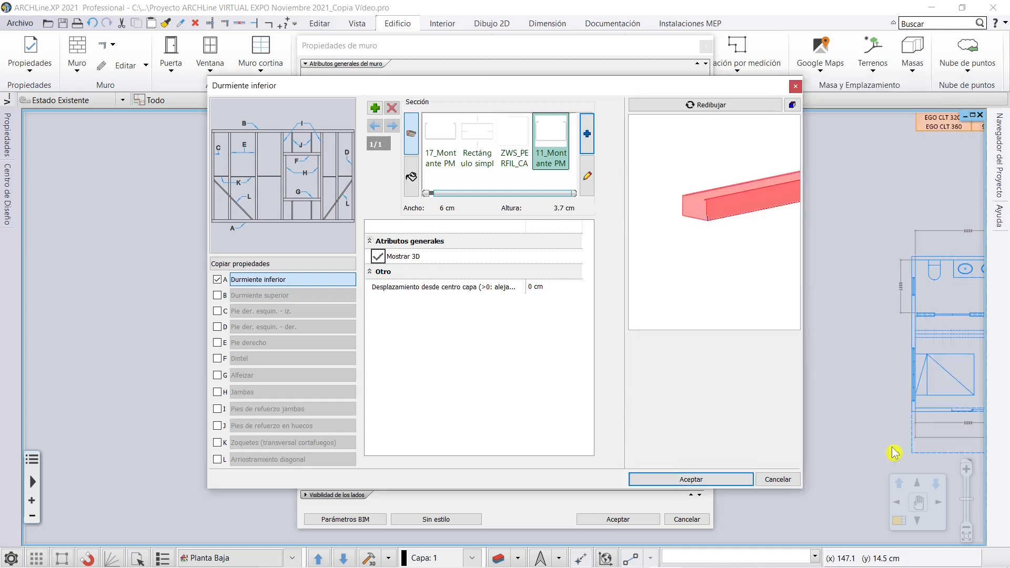
Delete 11_Montante PM40-60 from the favourite profiles and assign 03_Canal CA-90-1,5 mm to the Durmiente inferior again
right_click(551, 177)
left_click(504, 183)
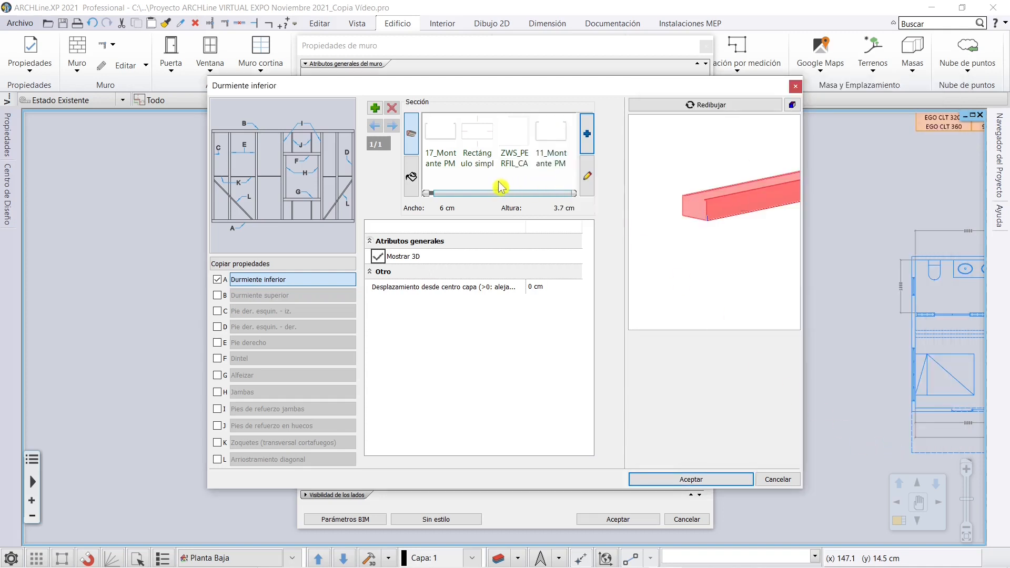
right_click(550, 159)
left_click(603, 177)
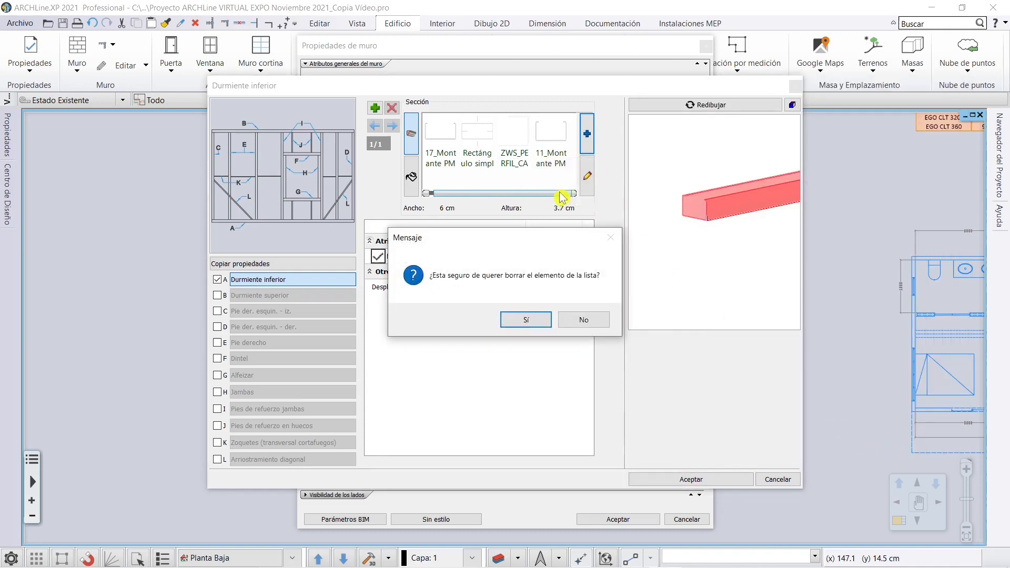
left_click(523, 318)
left_click_drag(503, 195, 454, 202)
left_click(437, 138)
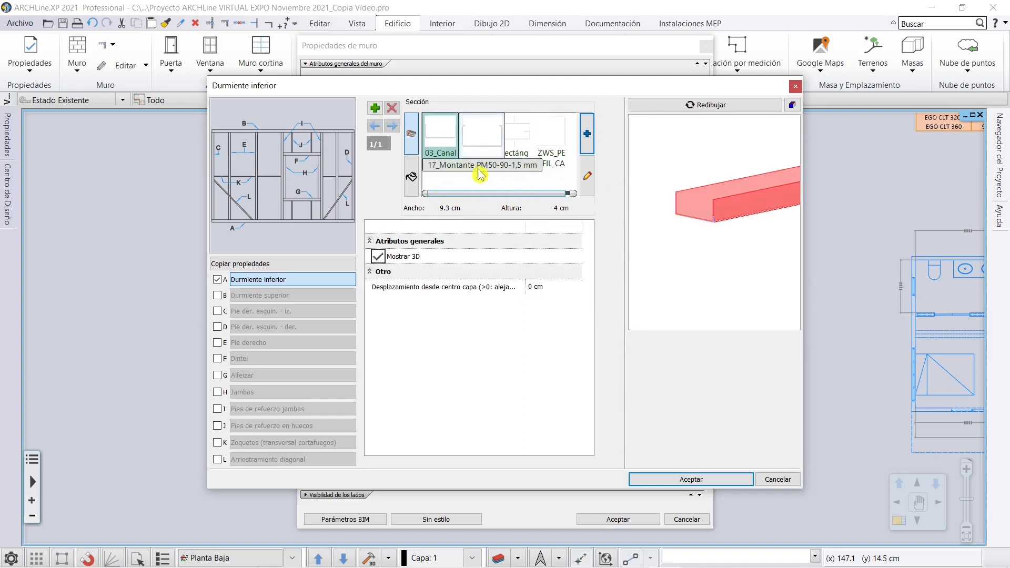
Assign the ZWS_MAT_ACERO material to the Durmiente inferior, then enable and select the Durmiente superior
left_click(413, 179)
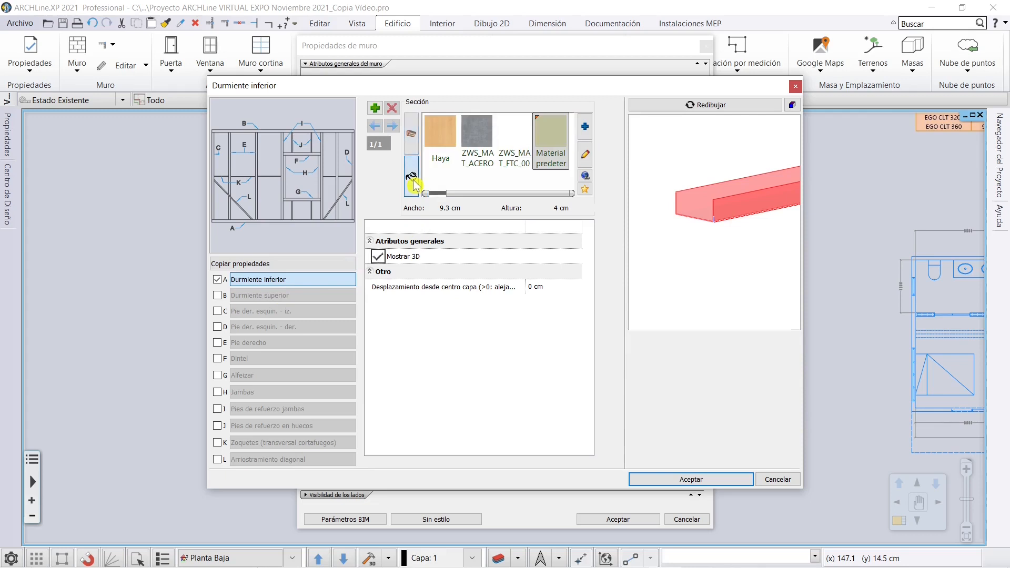
left_click(479, 139)
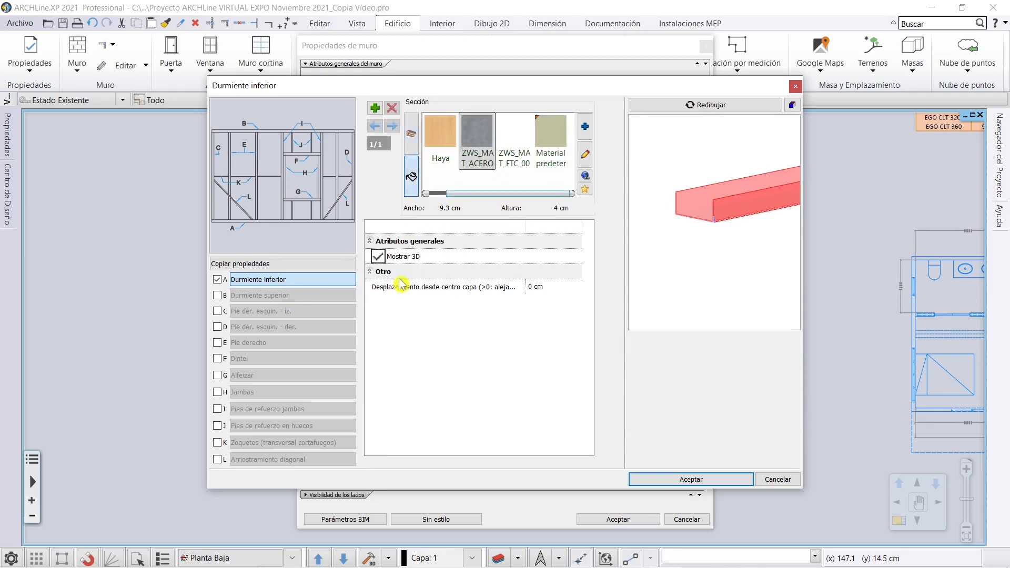
left_click(217, 296)
scroll(725, 246, "down", 5)
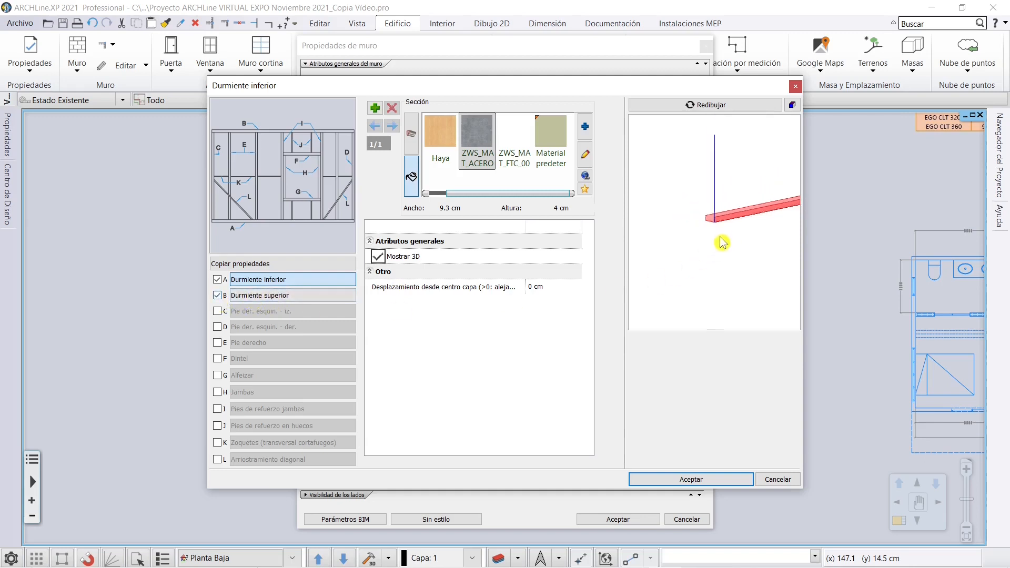
scroll(726, 247, "down", 4)
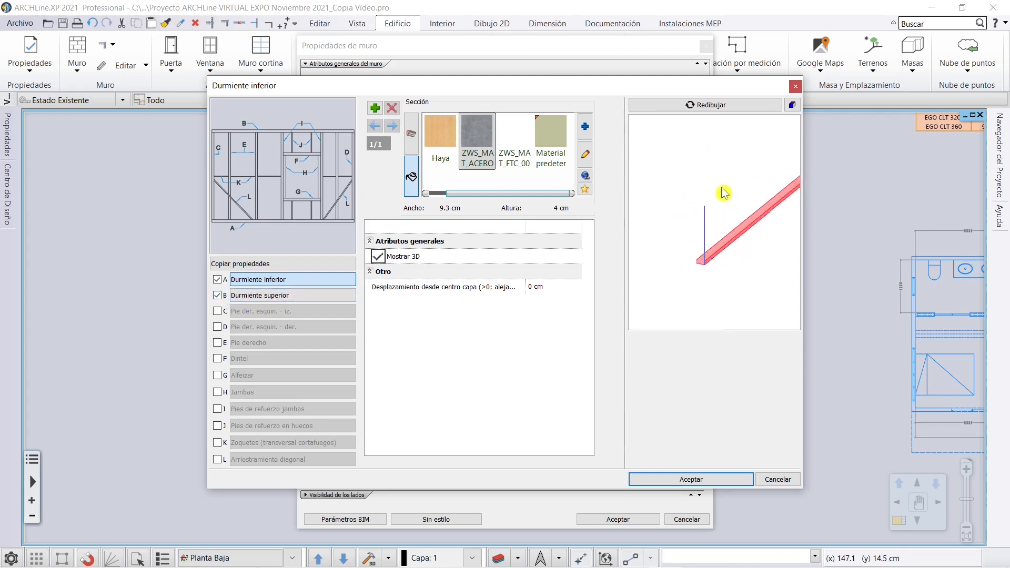
scroll(738, 230, "down", 2)
middle_click_drag(735, 226, 689, 227)
scroll(678, 230, "up", 3)
scroll(688, 227, "up", 2)
scroll(688, 227, "down", 2)
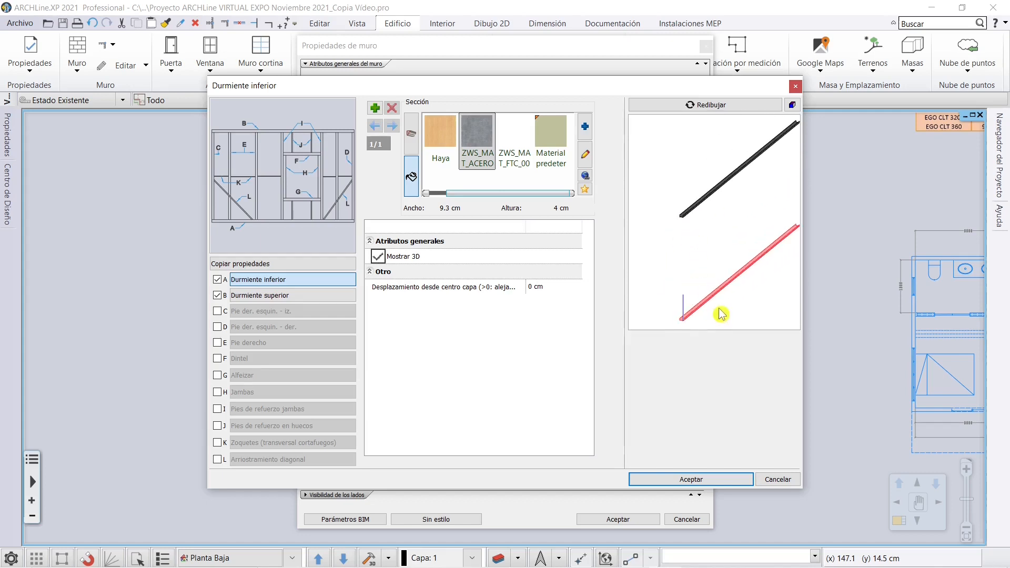
left_click(255, 295)
scroll(705, 313, "up", 6)
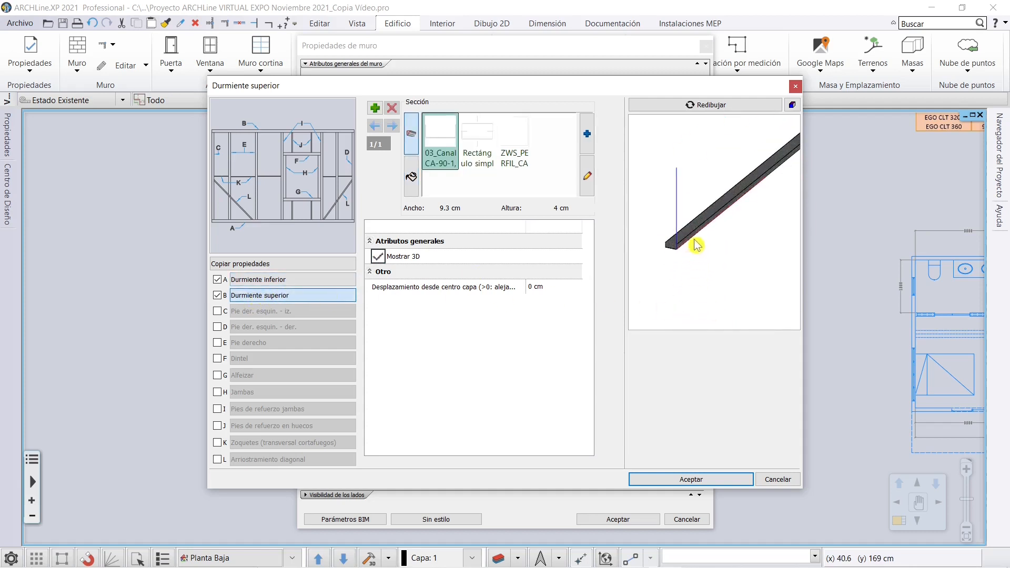
scroll(707, 249, "down", 2)
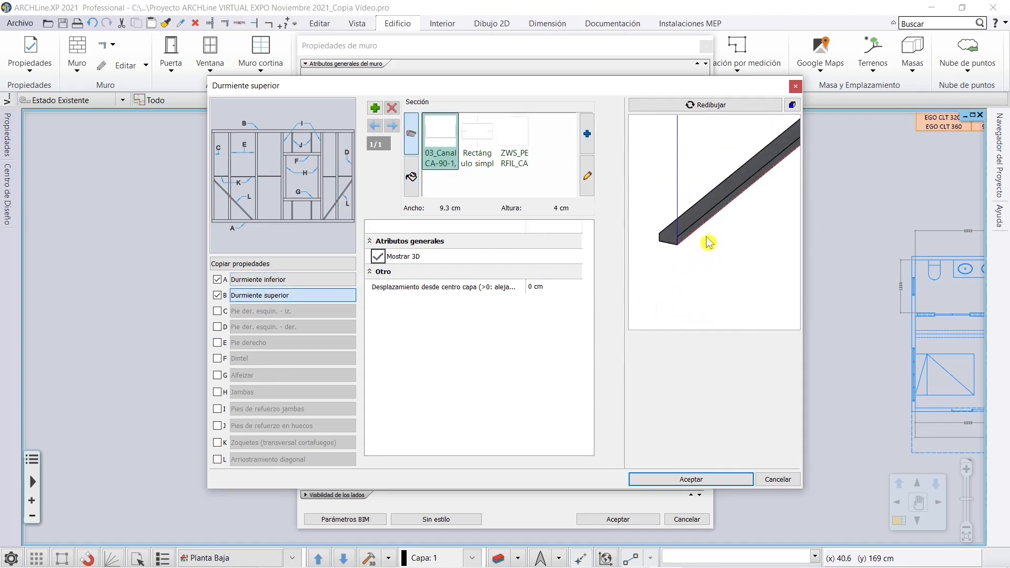
scroll(708, 243, "down", 4)
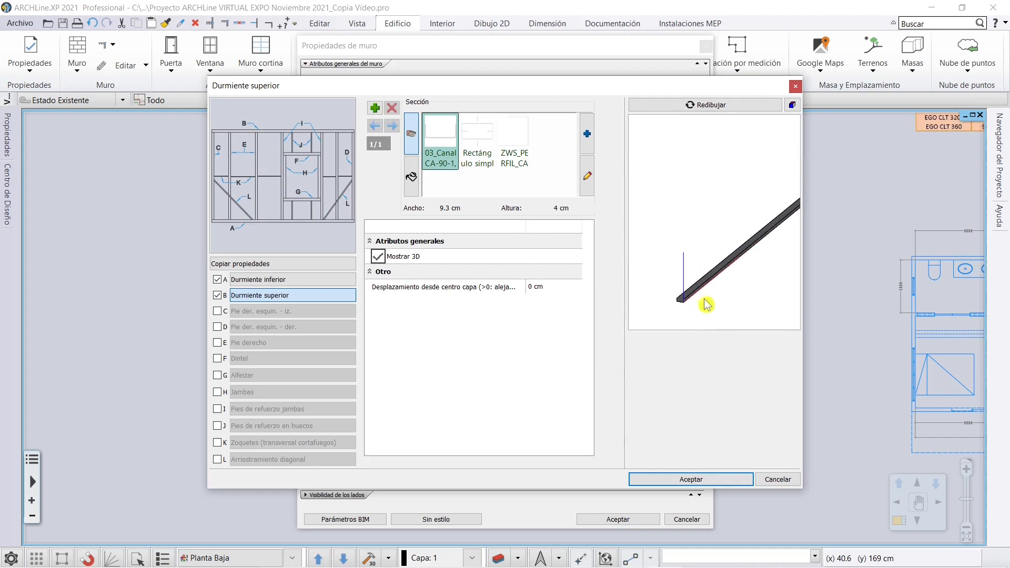
In the general framing configuration, choose the Cink material and copy only the material to all framing elements
left_click(270, 266)
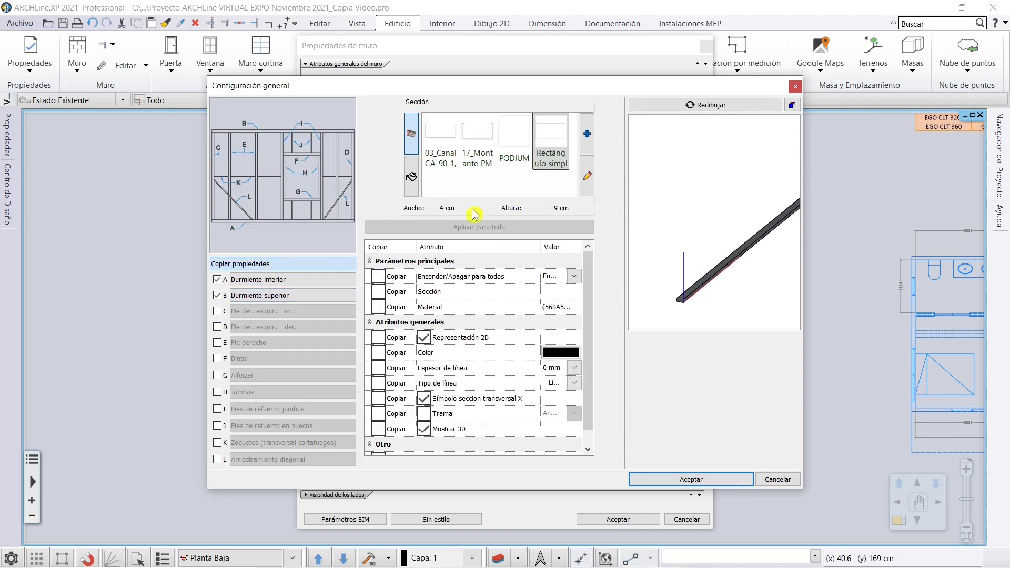
left_click(378, 306)
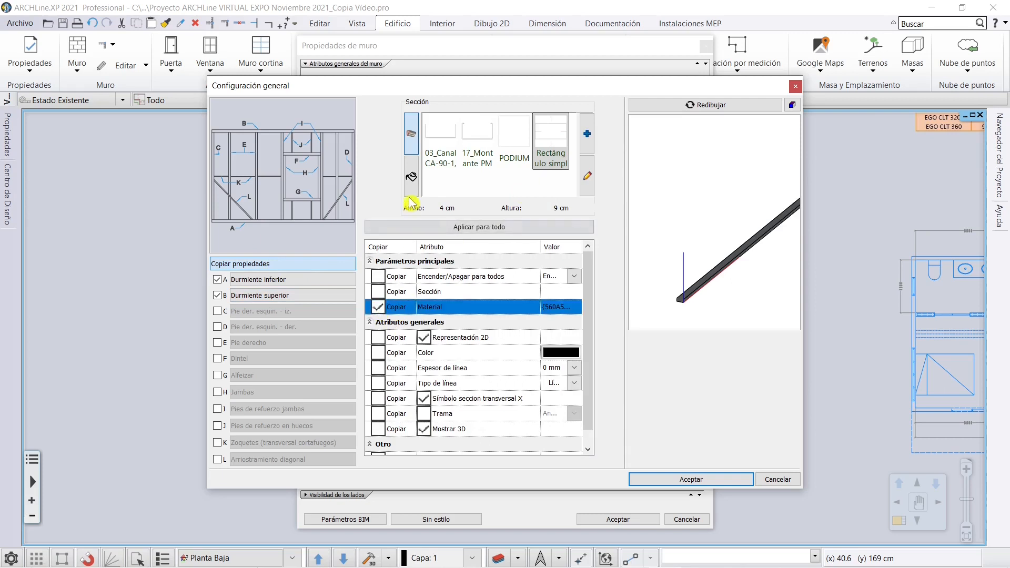
left_click(411, 177)
left_click(440, 139)
left_click(510, 226)
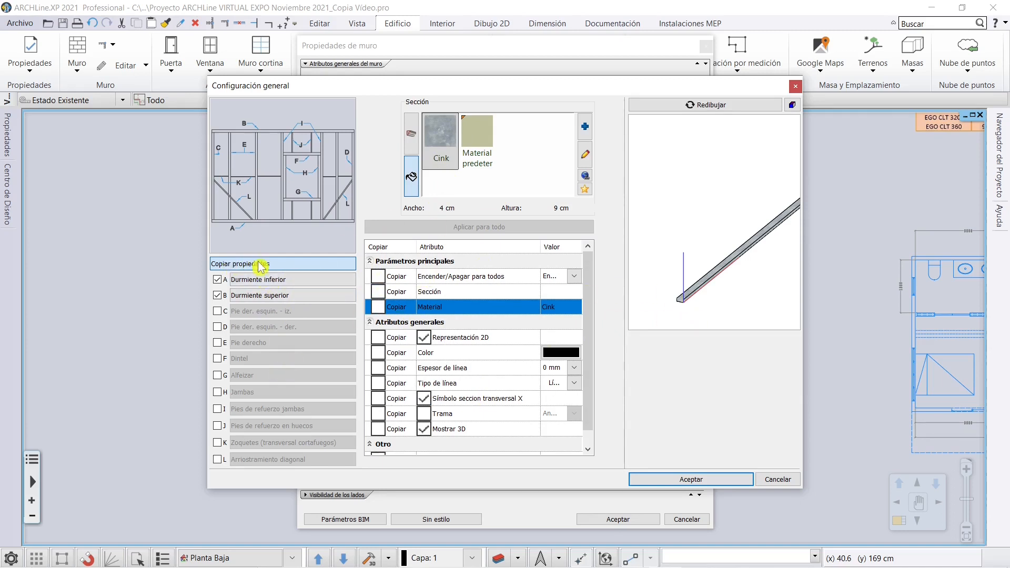
left_click(378, 306)
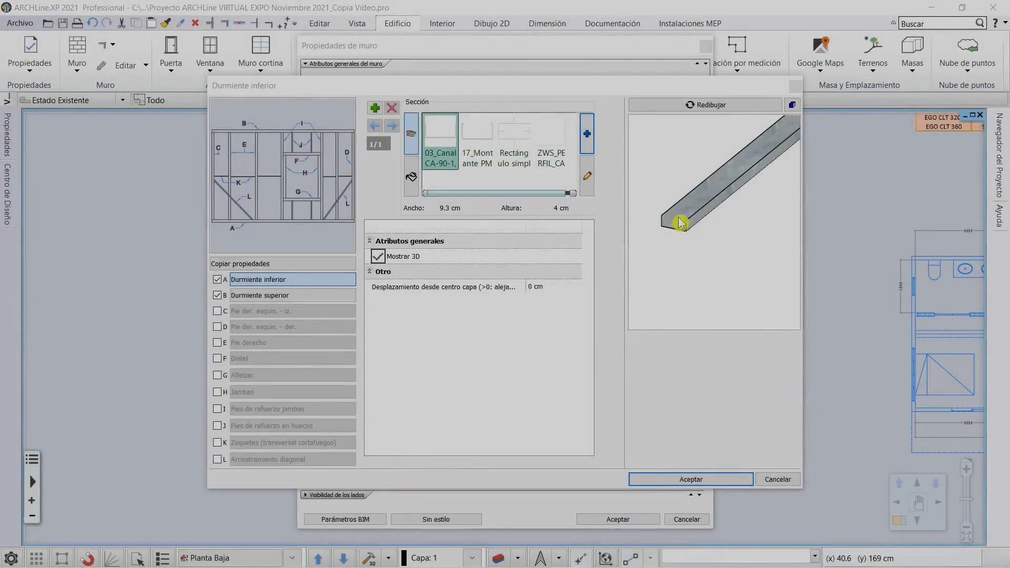
Mirror the Durmiente inferior's 03_Canal CA-90-1,5 mm profile with Simetría X and accept the change
scroll(681, 221, "down", 5)
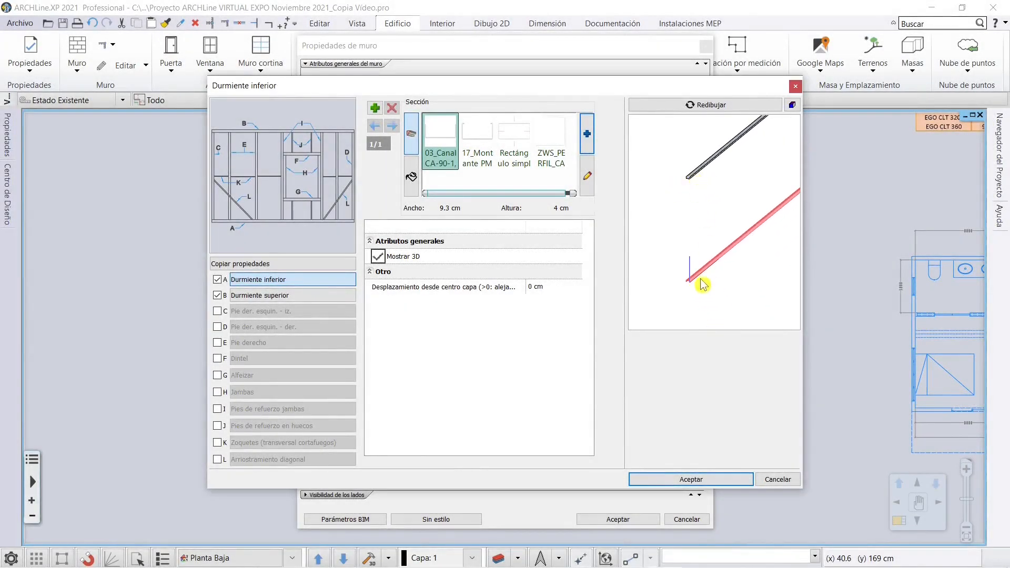
scroll(707, 281, "up", 4)
middle_click_drag(710, 232, 691, 274)
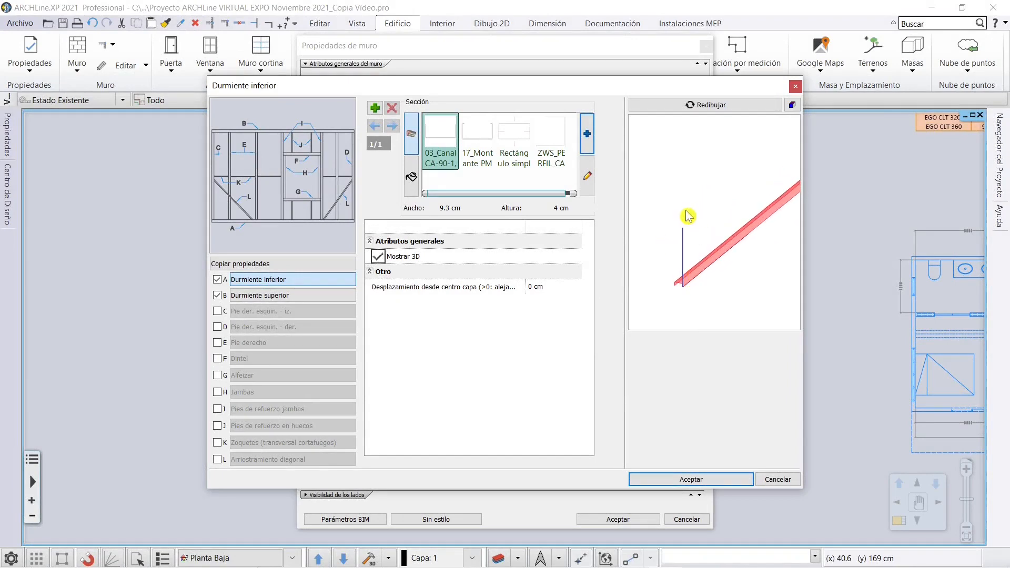
scroll(691, 278, "up", 4)
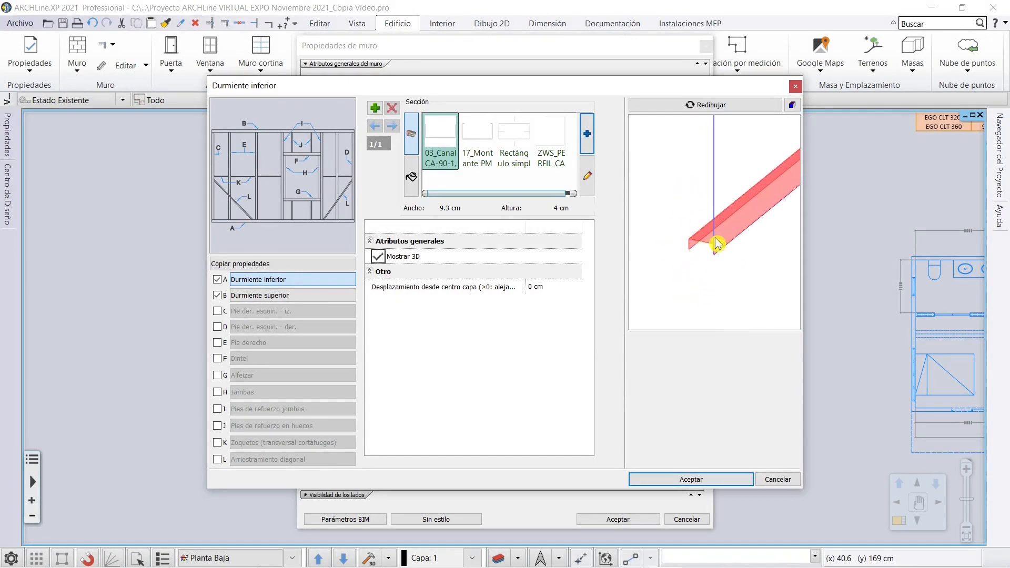
scroll(716, 243, "down", 2)
middle_click_drag(714, 239, 705, 293)
mouse_move(440, 145)
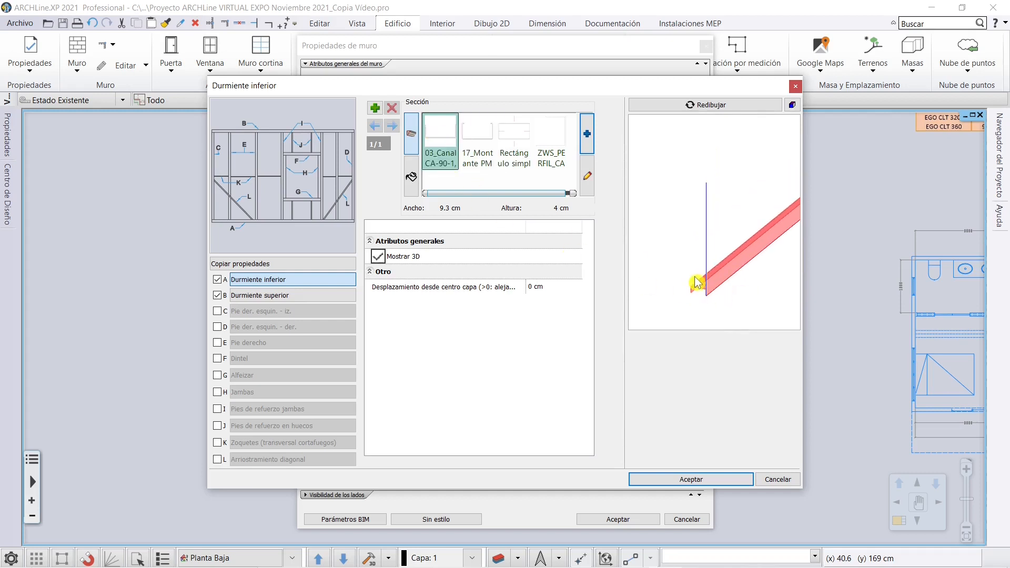
double_click(444, 144)
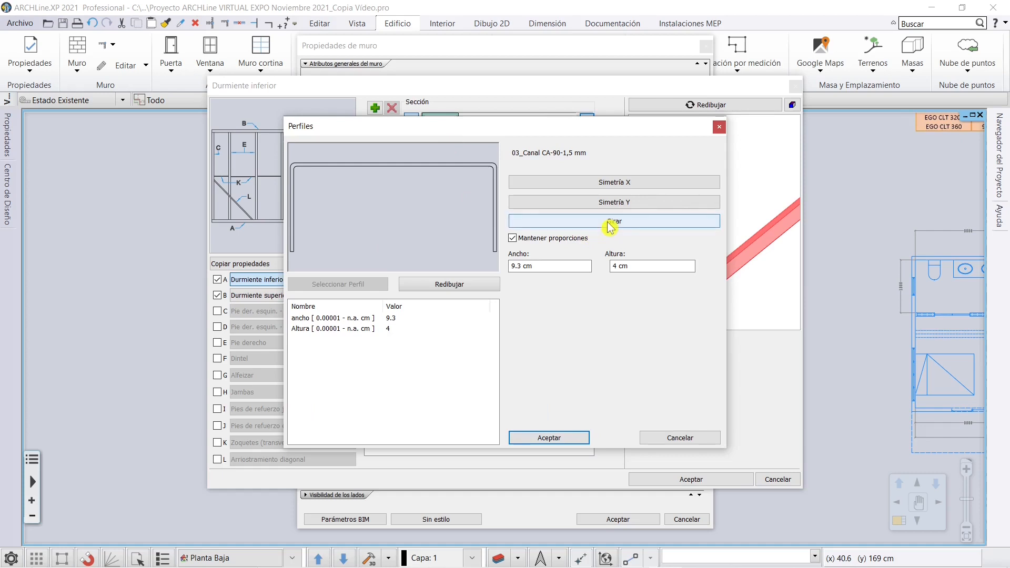
left_click(614, 182)
left_click(573, 437)
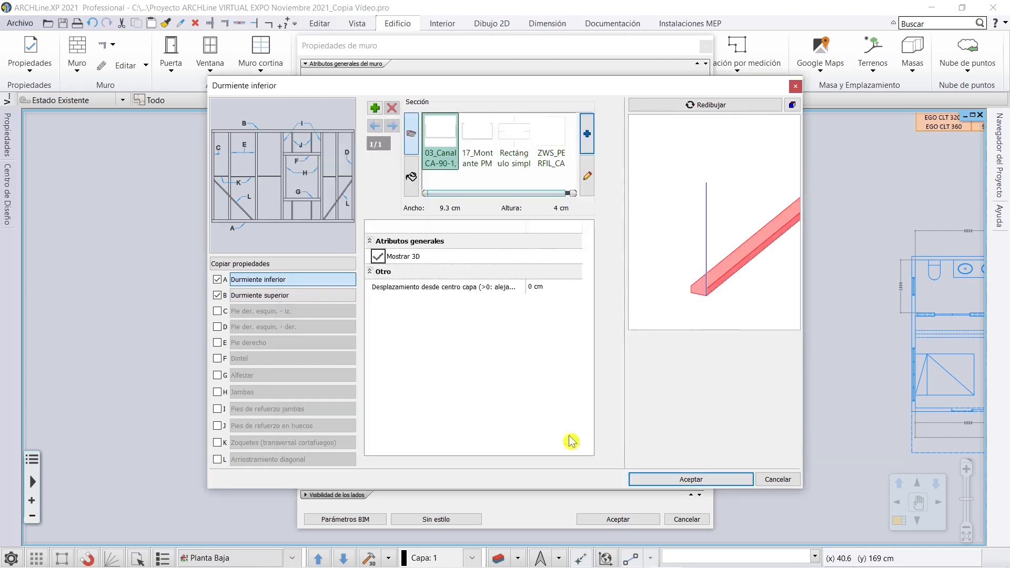
Mirror the Durmiente superior's 03_Canal CA-90-1,5 mm profile with Simetría X and accept the change
left_click(273, 295)
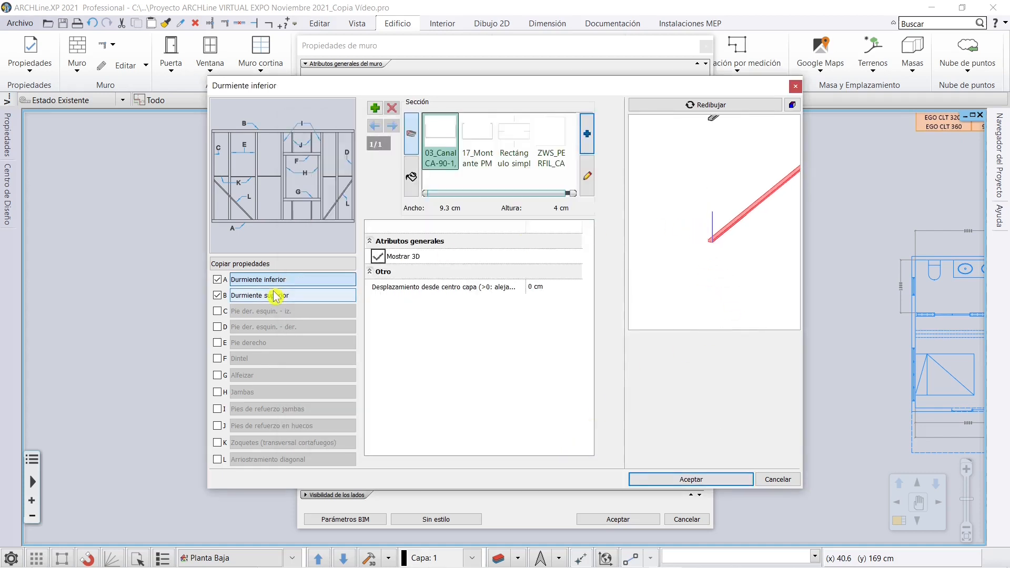
middle_click_drag(684, 192, 657, 258)
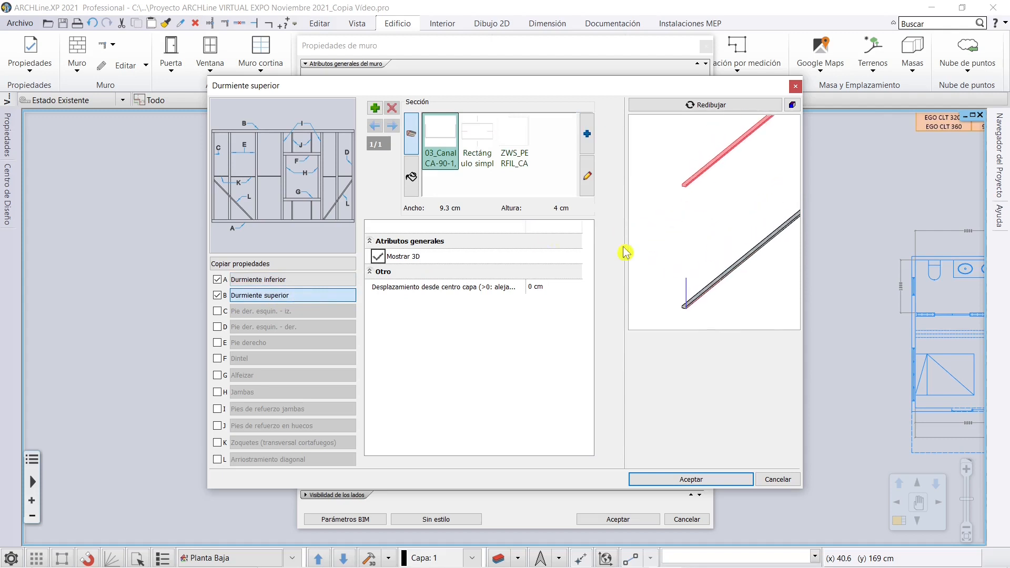
double_click(432, 147)
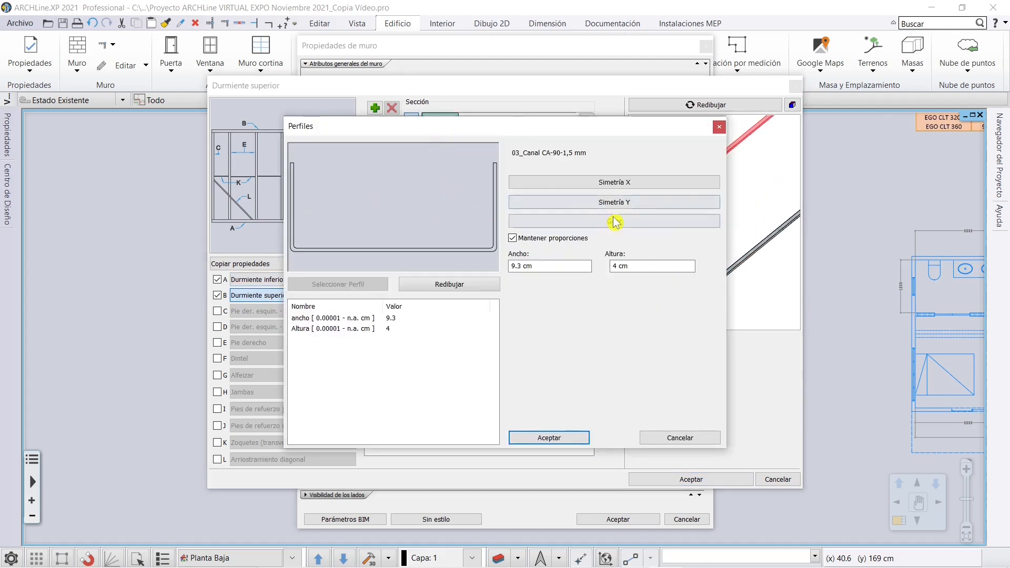
left_click(605, 182)
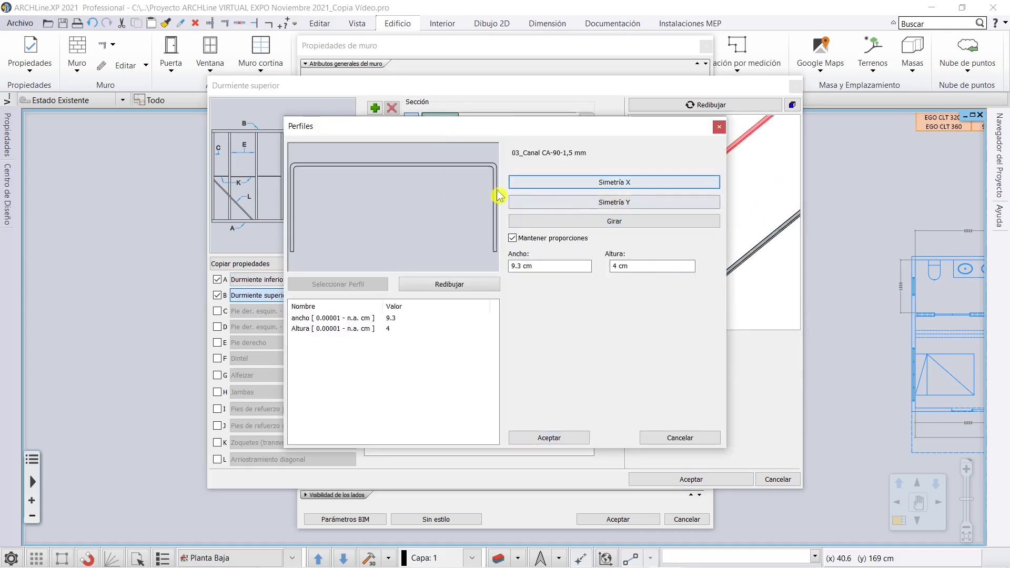
left_click(549, 438)
scroll(689, 221, "up", 3)
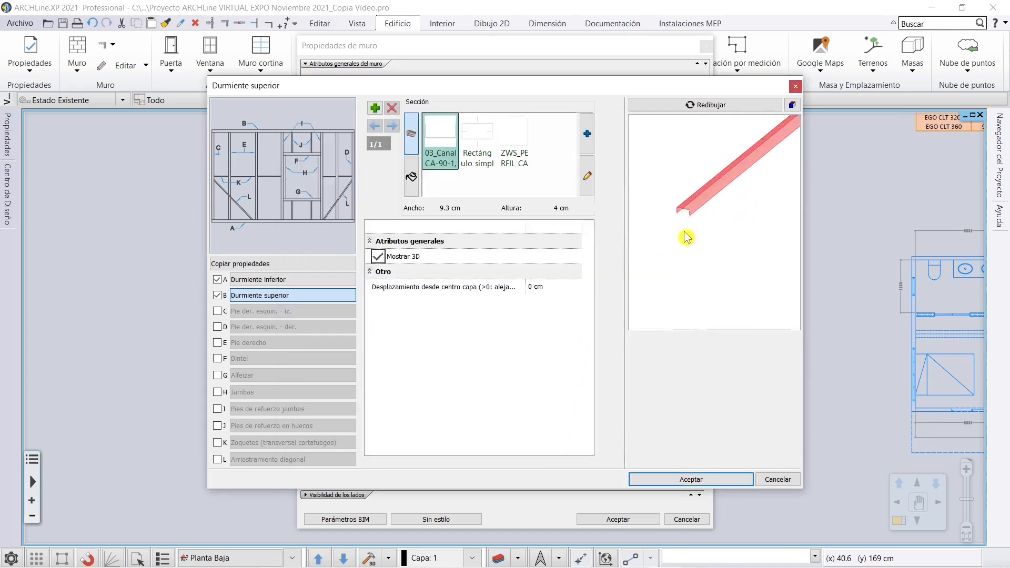
Enable the left corner stud (Pie der. esquin. - iz.) and bring up its settings
scroll(689, 219, "down", 5)
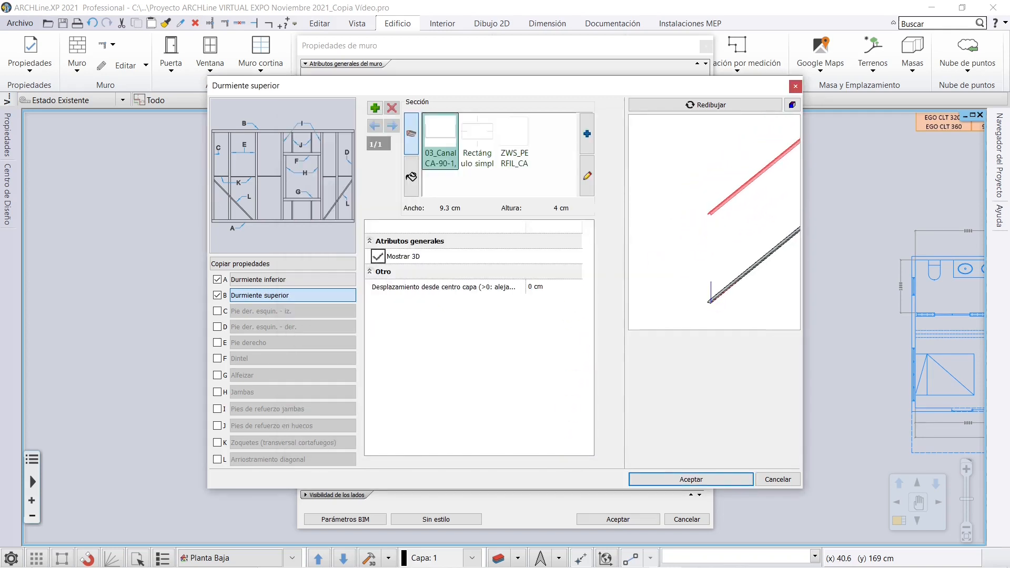
left_click(217, 311)
left_click(263, 311)
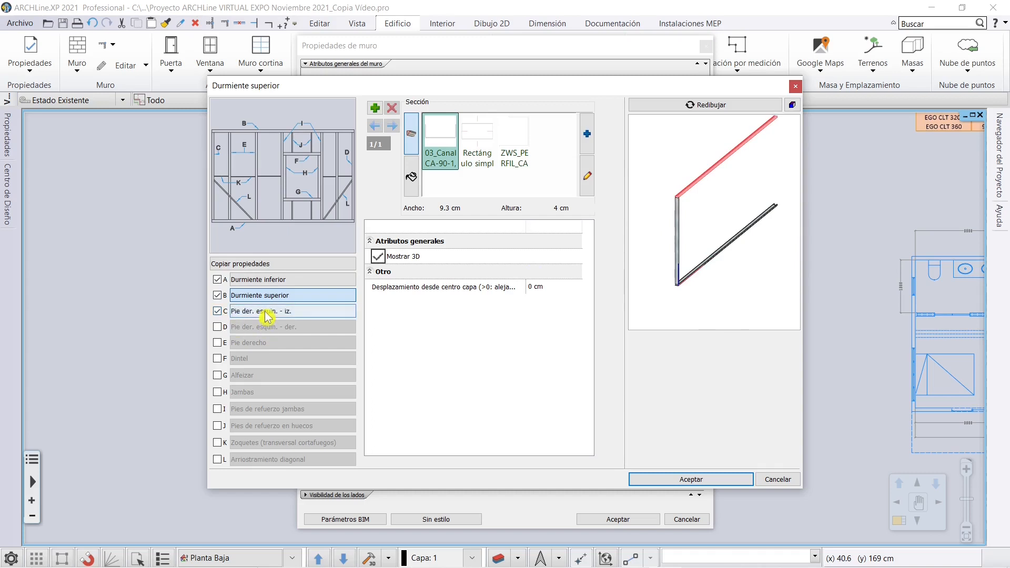
scroll(683, 231, "up", 4)
scroll(700, 216, "up", 3)
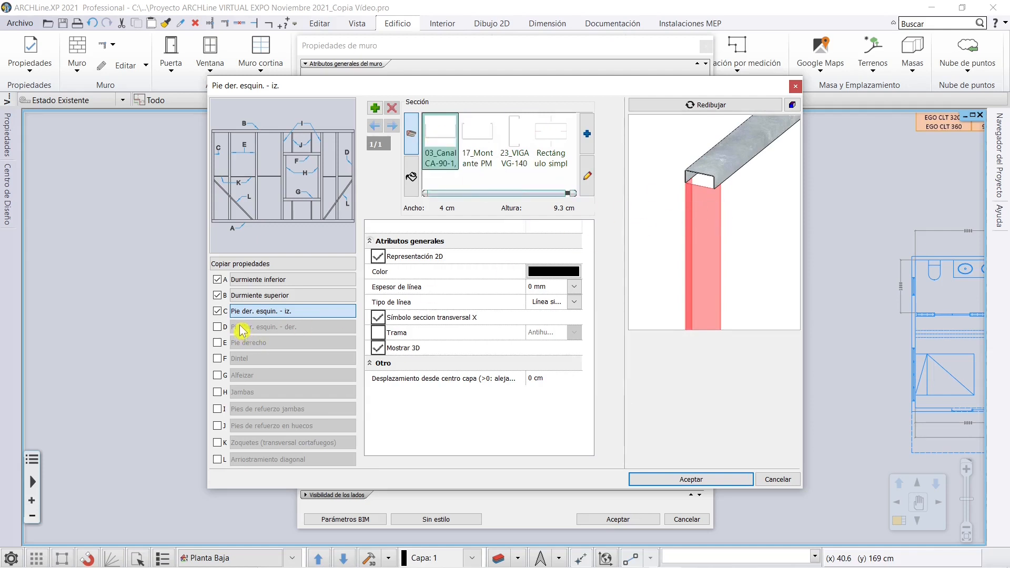
Enable the right corner stud (Pie der. esquin. - der.) and inspect its orientation in the 3D preview
left_click(217, 327)
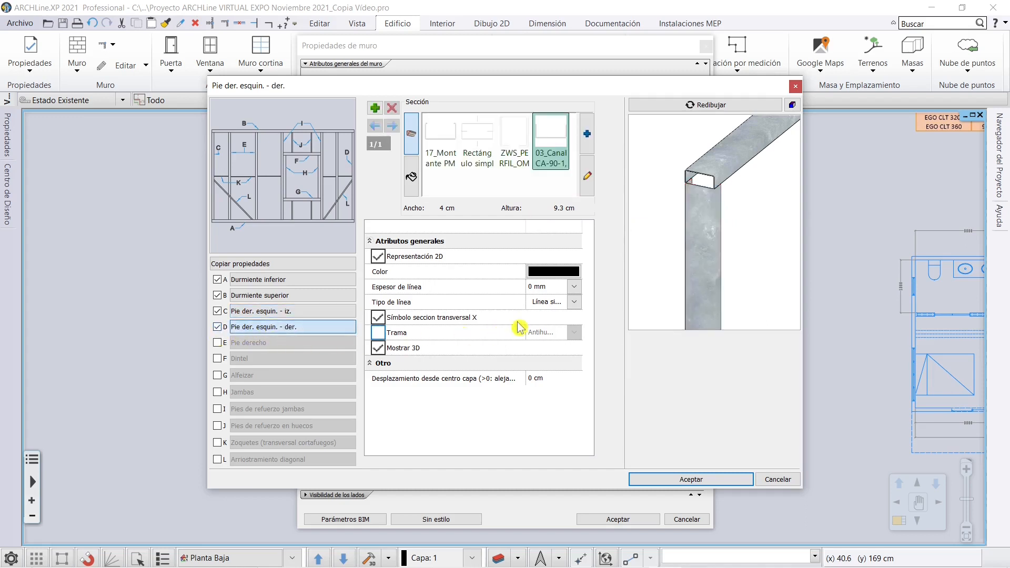
scroll(714, 254, "down", 3)
middle_click_drag(772, 213, 696, 251)
scroll(713, 226, "up", 6)
scroll(724, 199, "down", 3)
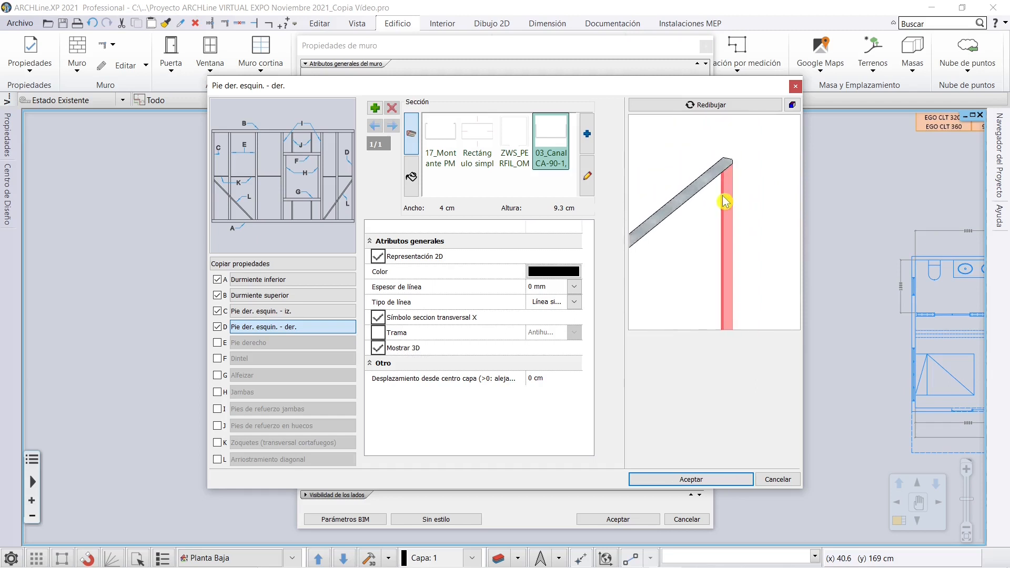
scroll(736, 221, "up", 3)
left_click_drag(724, 227, 753, 225)
scroll(751, 228, "up", 4)
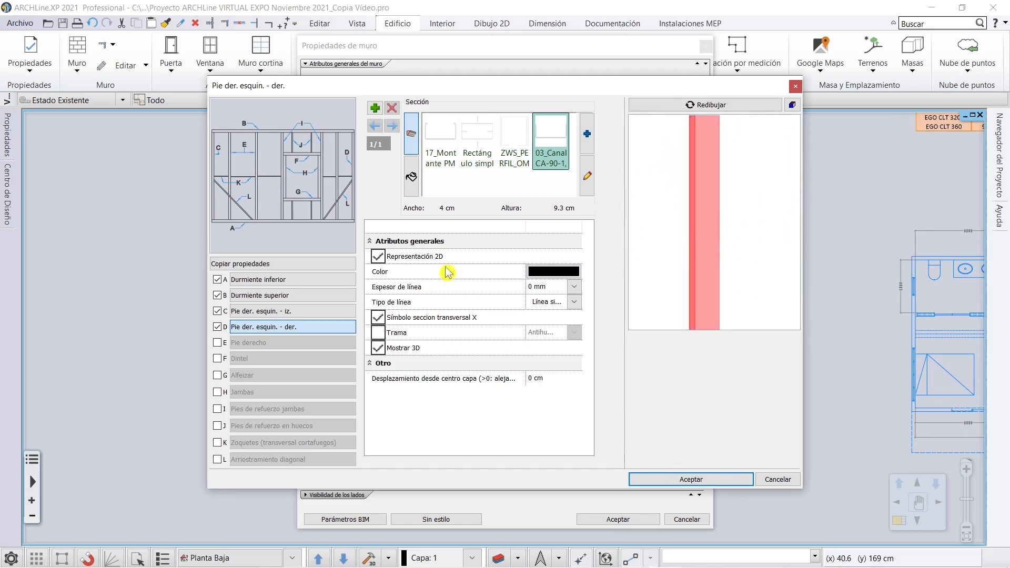
Assign the 17_Montante PM50-90-1,5 mm profile to the right corner stud and rotate its section once
double_click(550, 146)
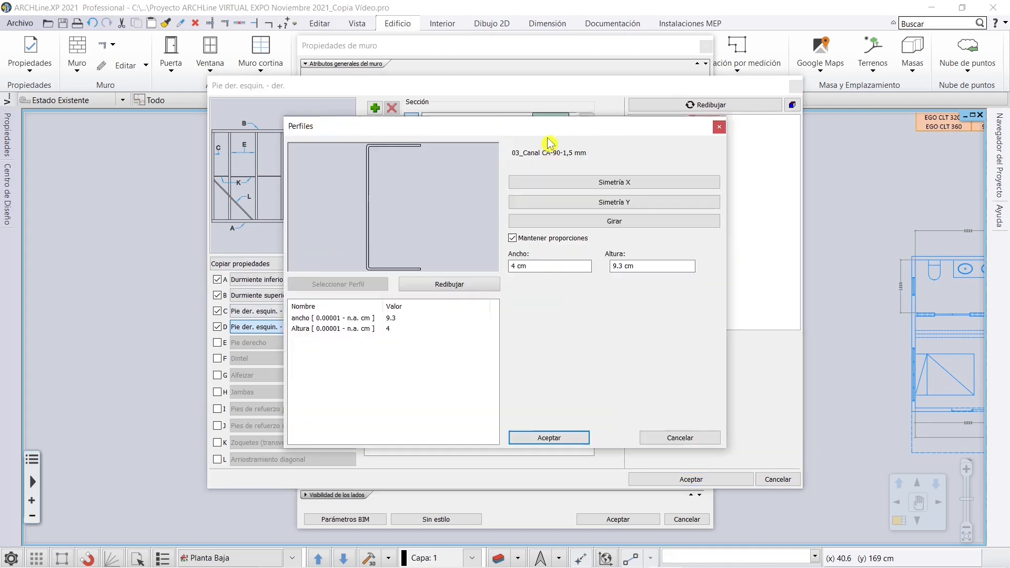
left_click(673, 438)
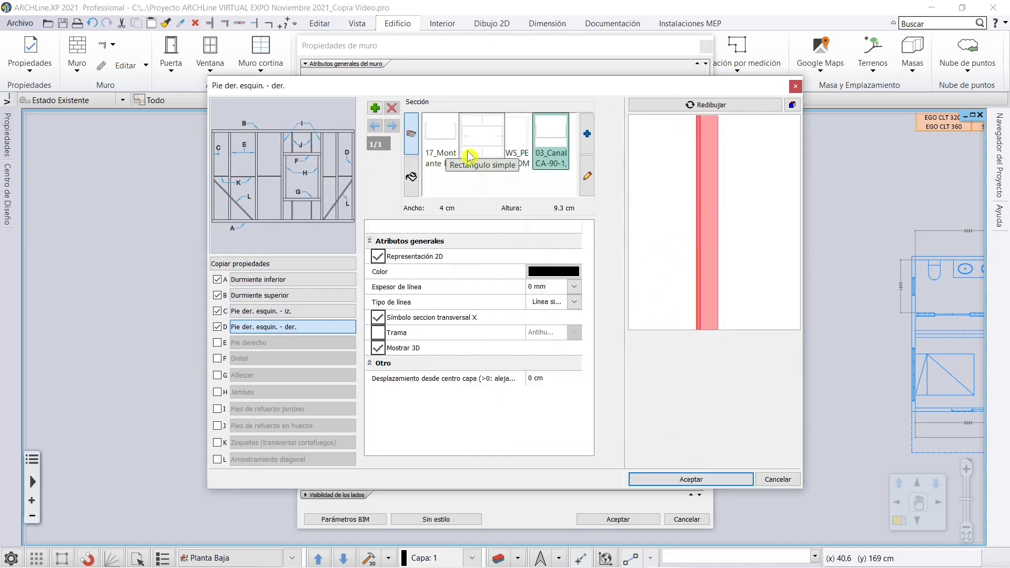
left_click(439, 145)
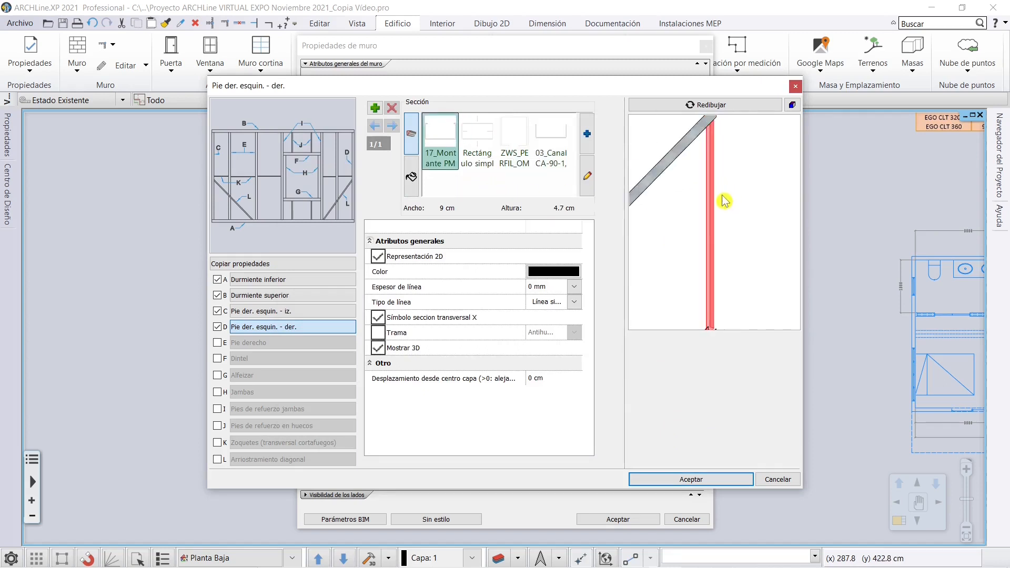
double_click(446, 140)
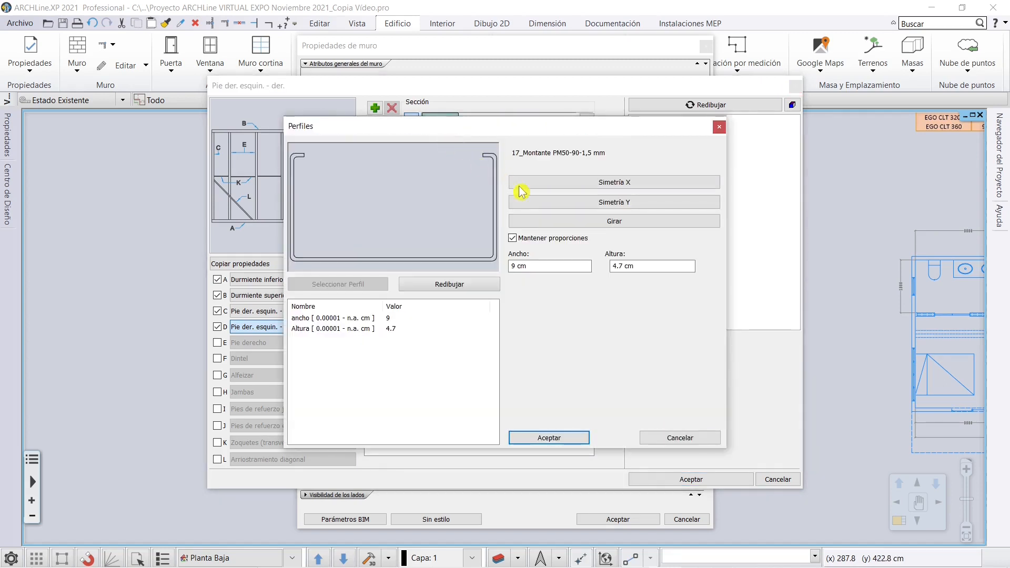
left_click(614, 222)
left_click(548, 438)
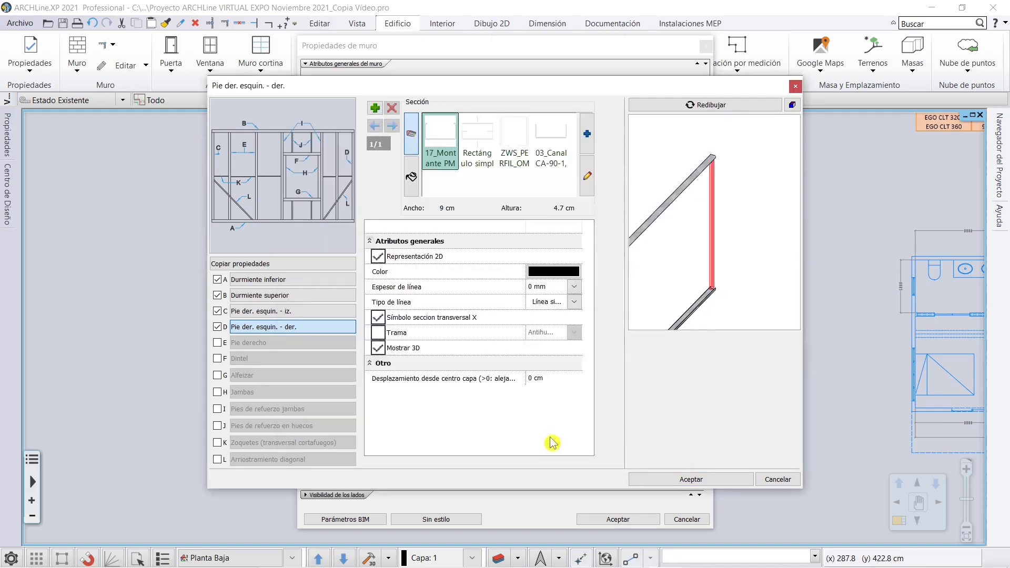
left_click_drag(718, 213, 711, 235)
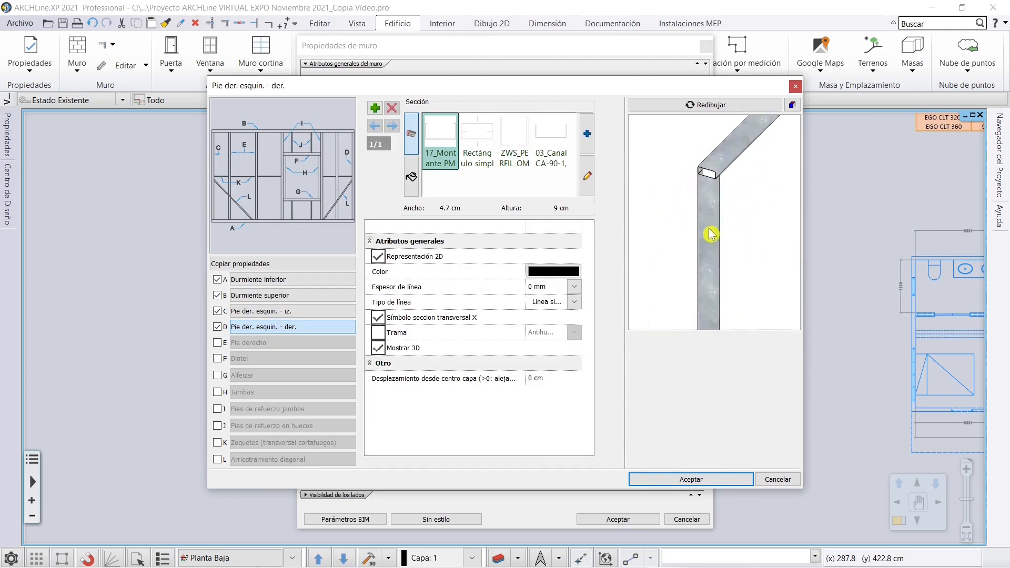
Assign 17_Montante PM50-90-1,5 mm to the left corner stud (Pie der. esquin. - iz.) and rotate its section three times
left_click(263, 310)
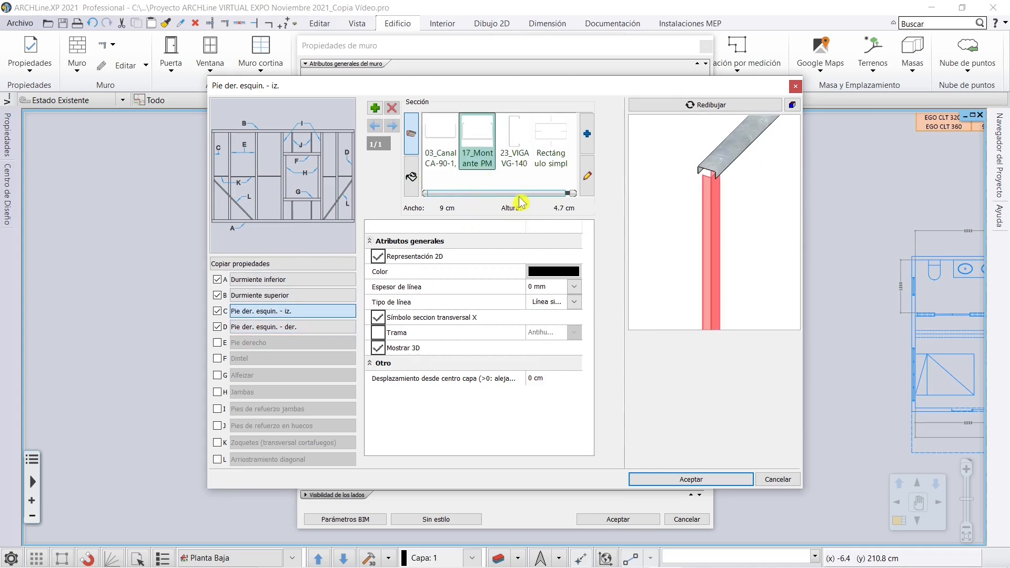
double_click(475, 147)
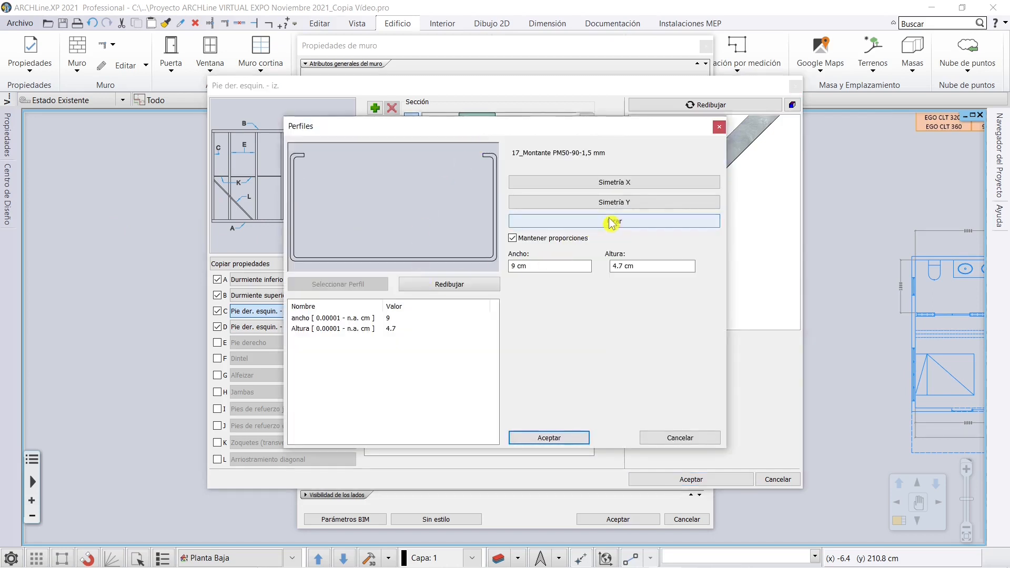
left_click(614, 223)
left_click(613, 222)
left_click(614, 223)
left_click(546, 437)
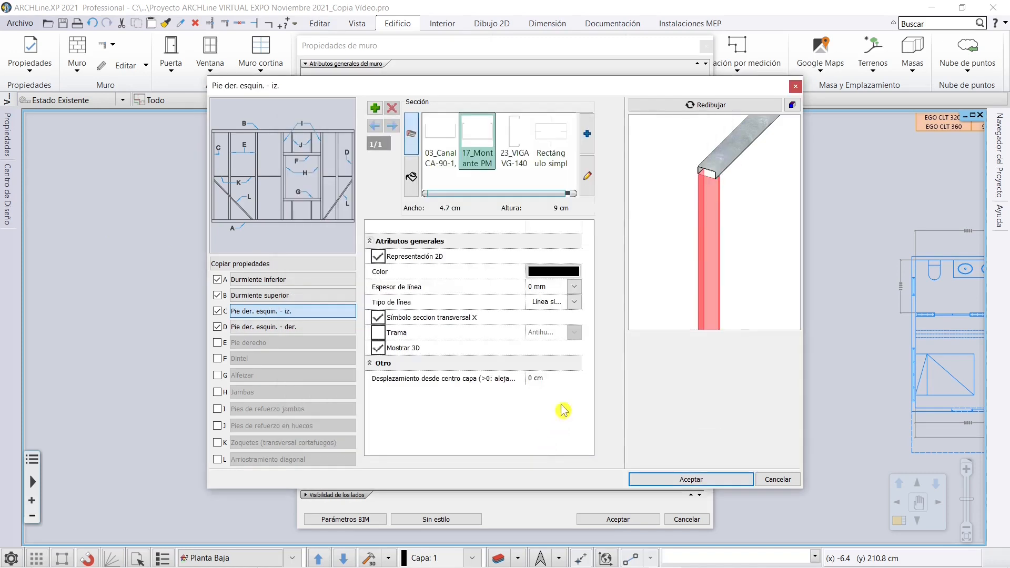
Enable the intermediate studs (Pie derecho) and bring up their profile and distribution settings
scroll(718, 217, "down", 4)
middle_click_drag(716, 225, 672, 191)
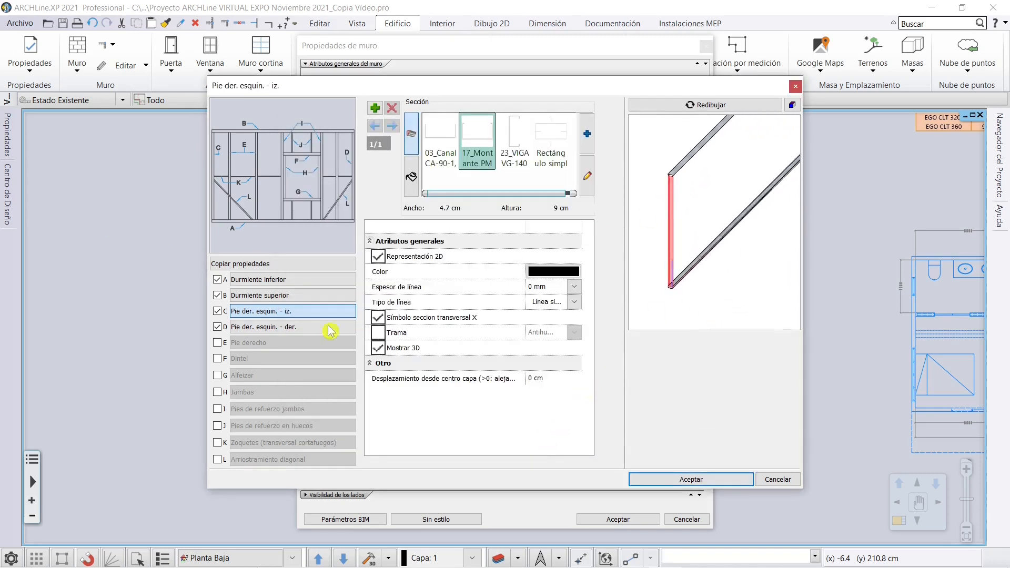
left_click(216, 342)
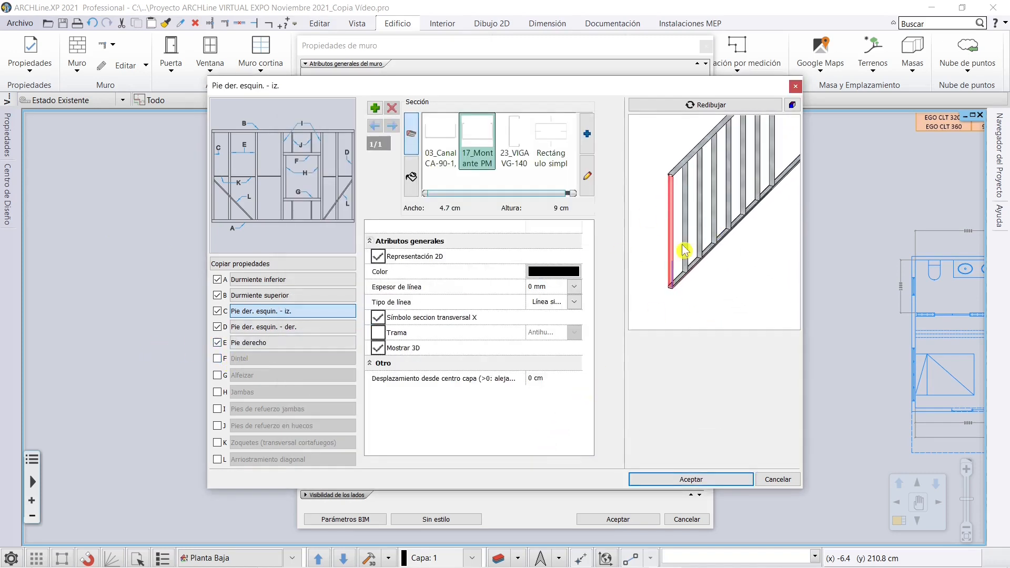
left_click(267, 345)
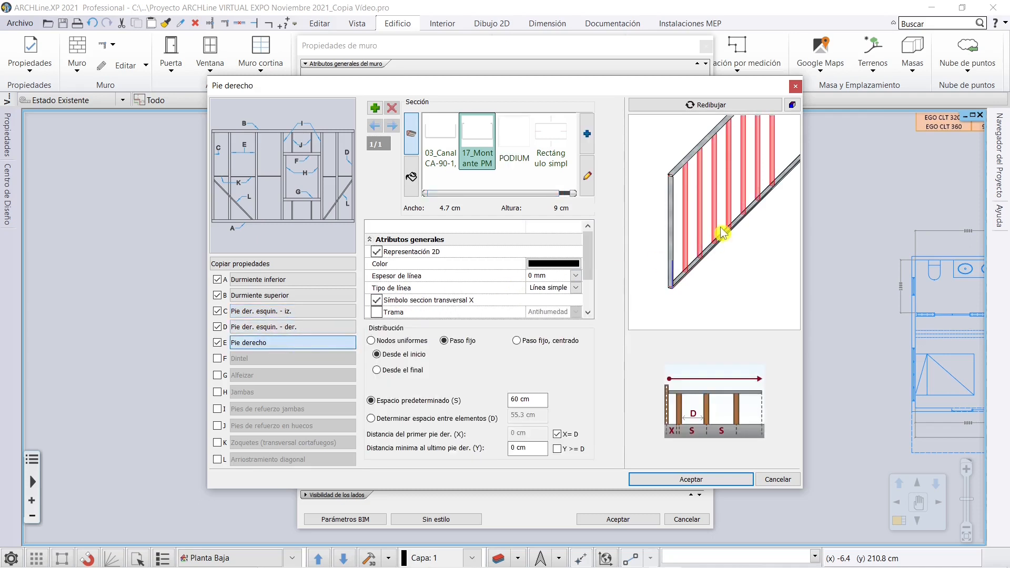
Examine in the 3D preview how the studs and left corner stud meet the upper and lower channels
scroll(704, 188, "up", 5)
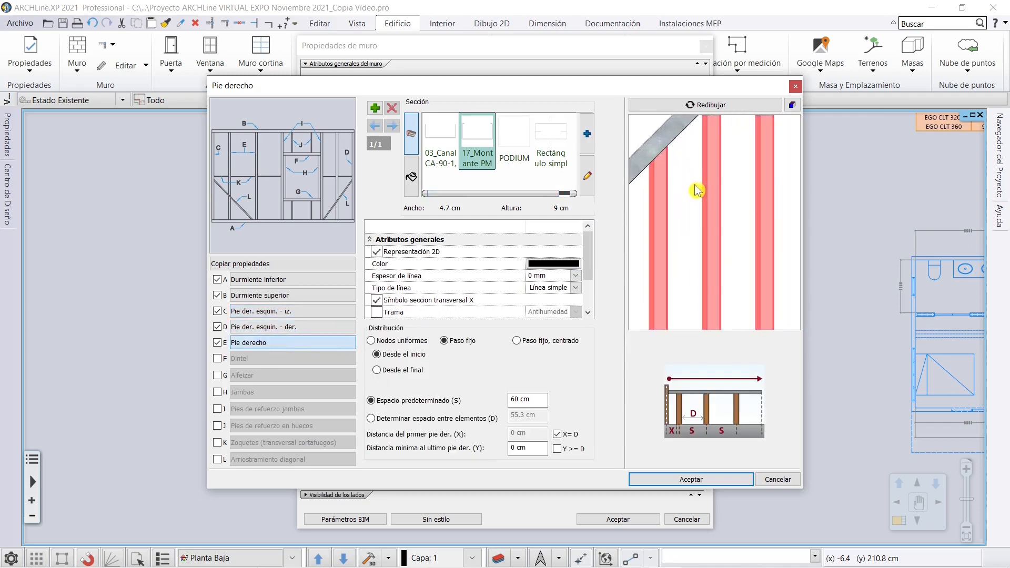
scroll(694, 205, "down", 4)
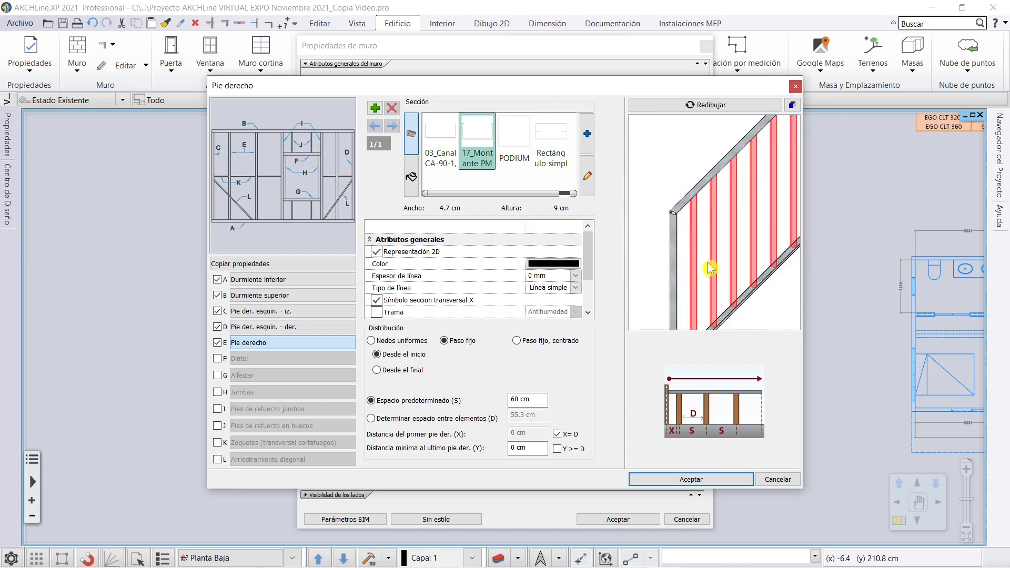
scroll(716, 283, "down", 2)
scroll(714, 296, "up", 6)
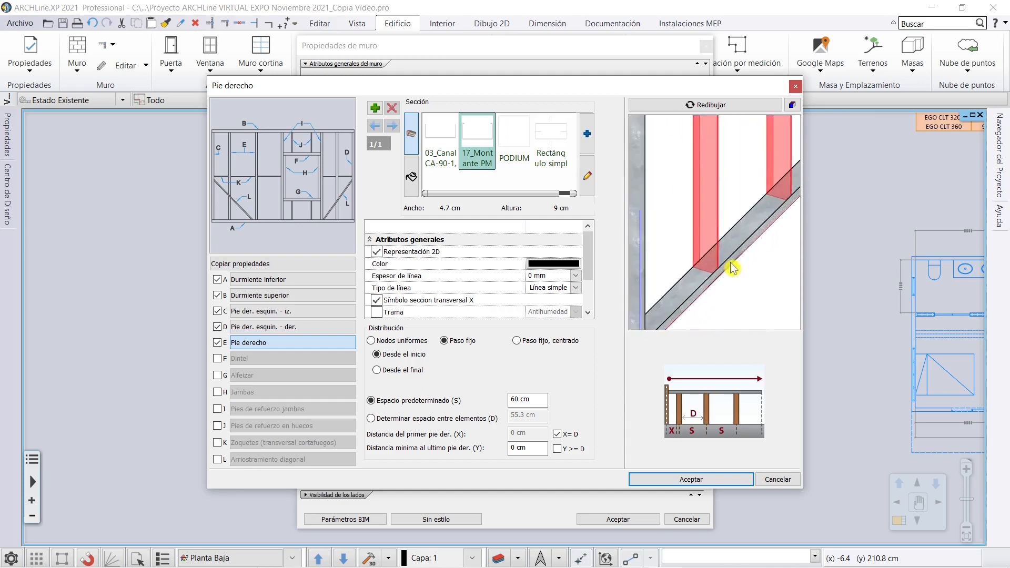
scroll(703, 247, "down", 5)
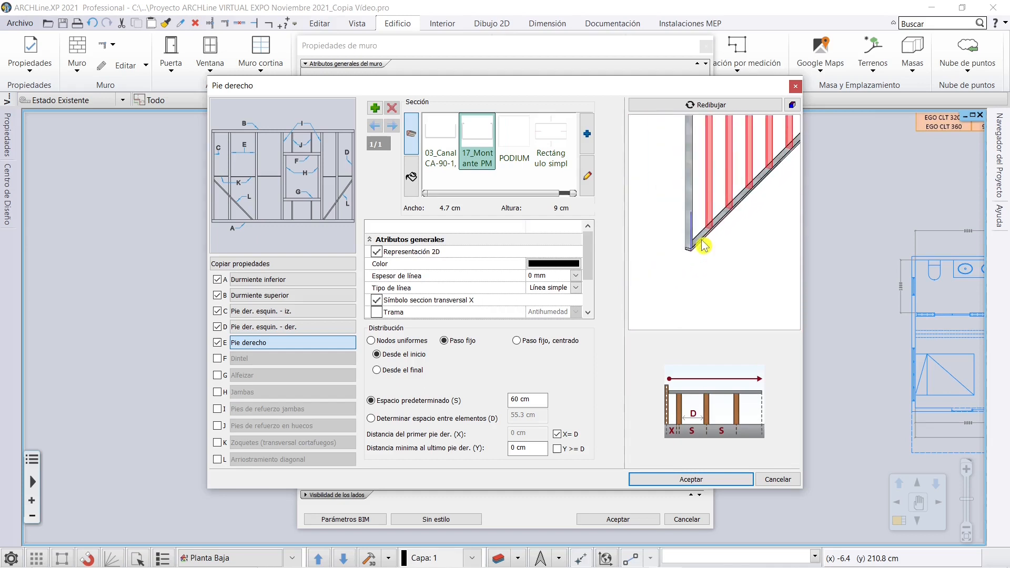
scroll(705, 248, "up", 6)
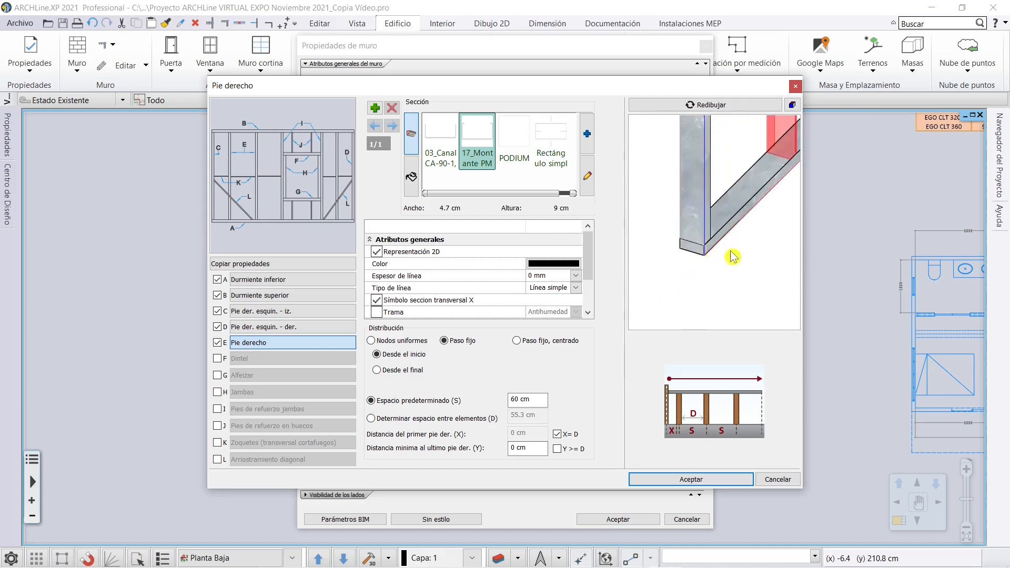
middle_click_drag(678, 238, 700, 295)
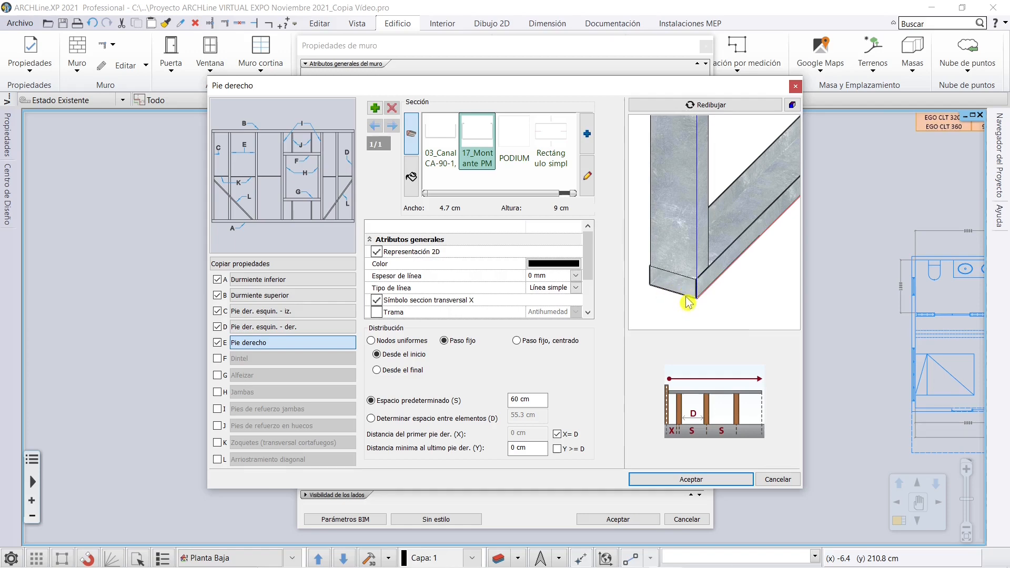
scroll(716, 266, "down", 5)
scroll(678, 286, "down", 5)
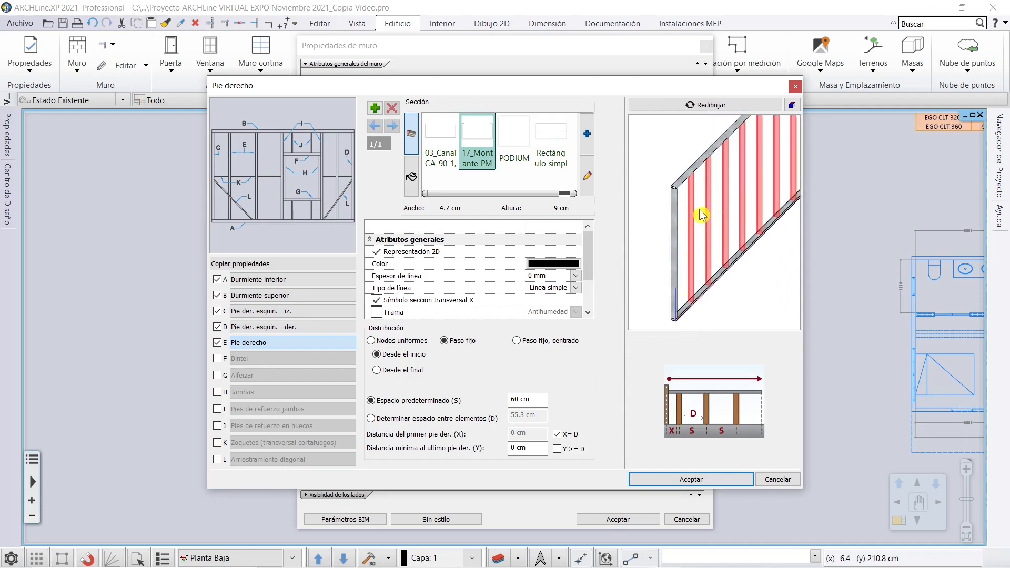
scroll(706, 247, "up", 1)
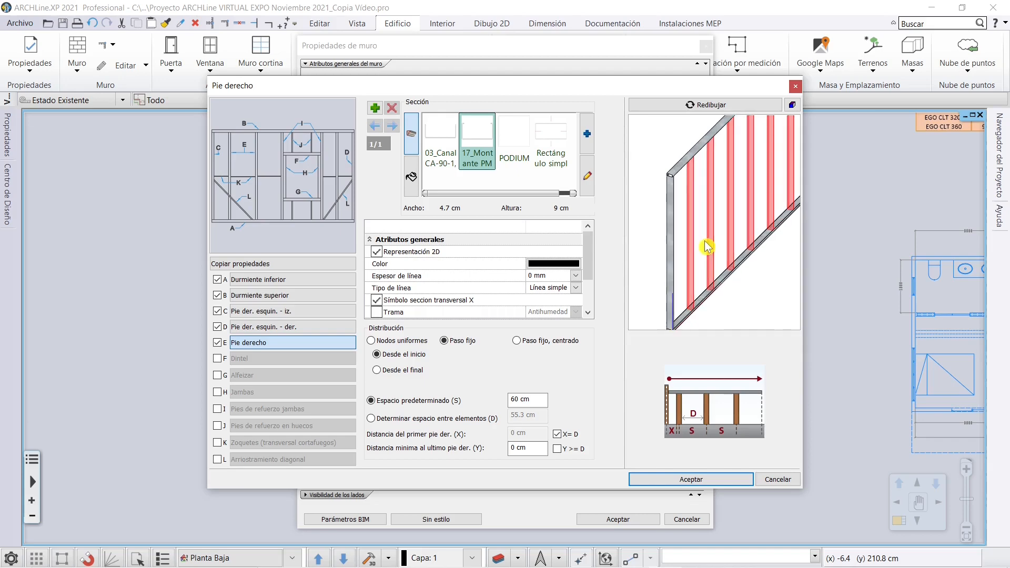
middle_click_drag(700, 238, 700, 214)
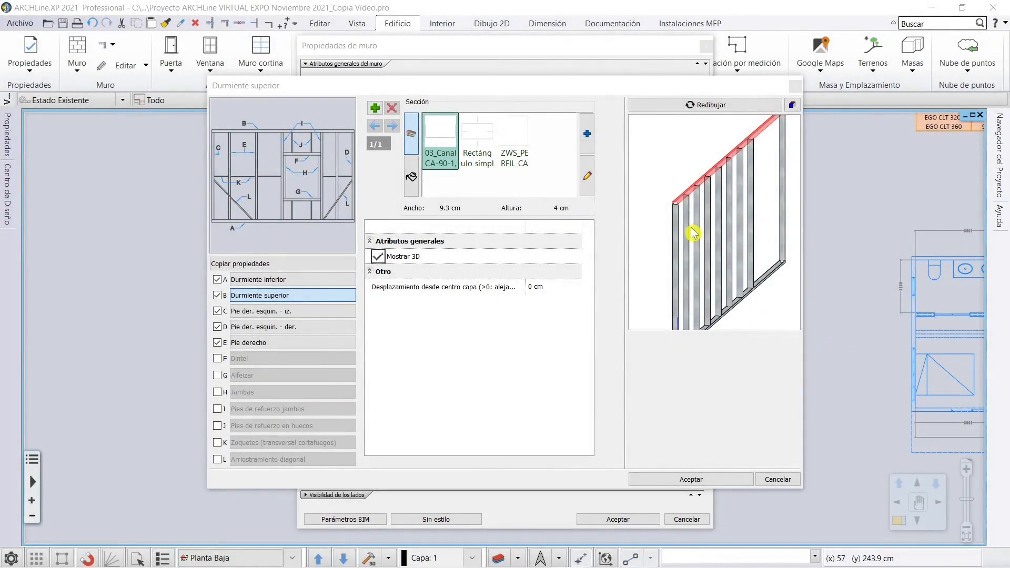
Add a second upper channel (Durmiente superior) with the 03_Canal CA-90-1 profile
left_click(254, 280)
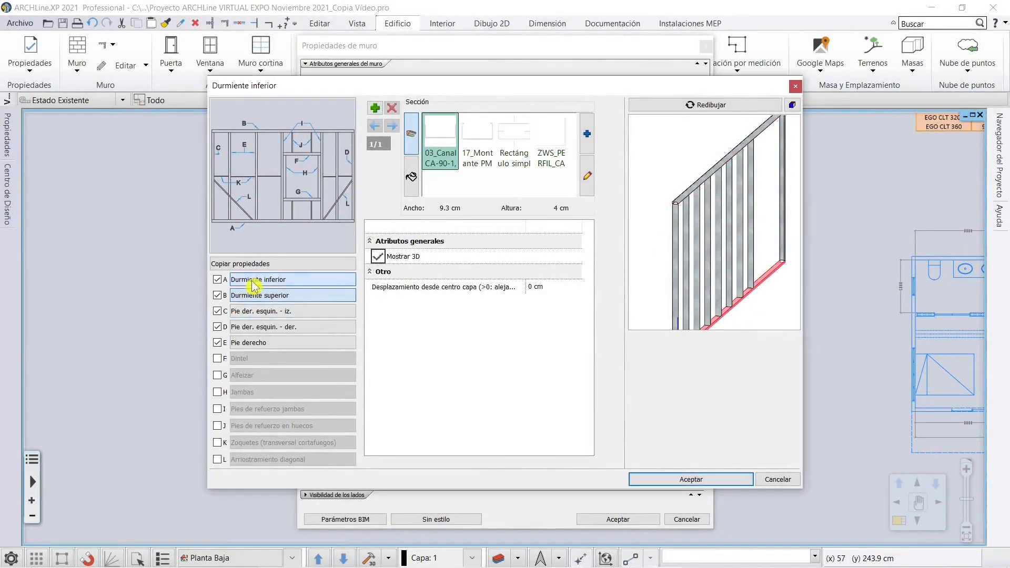
left_click(260, 295)
scroll(701, 212, "up", 5)
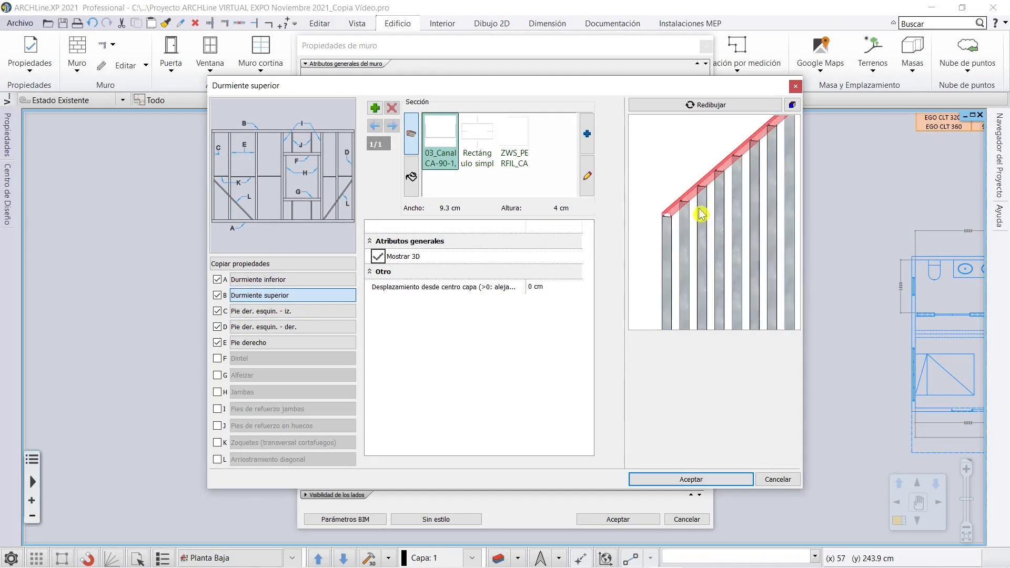
scroll(678, 257, "up", 2)
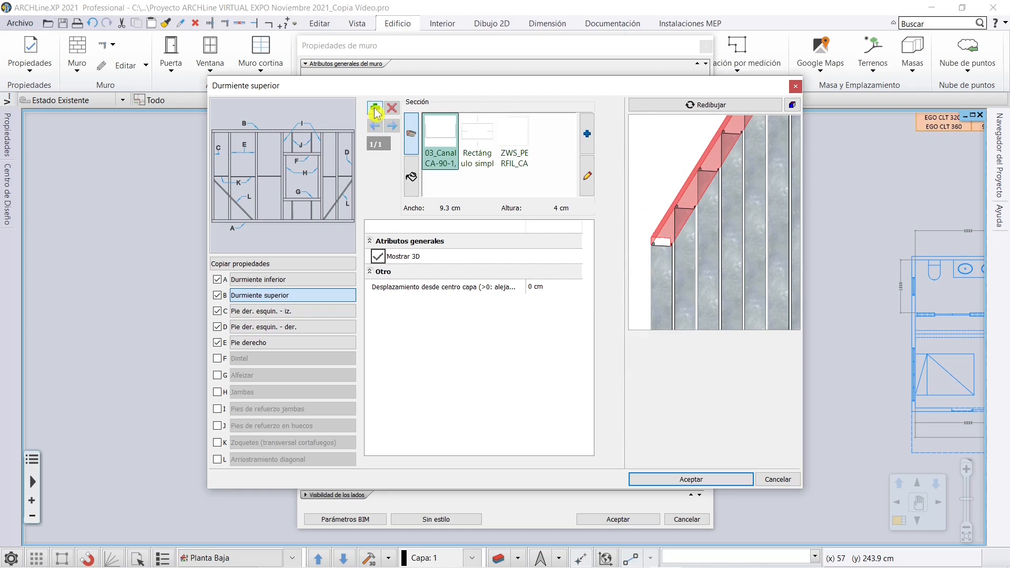
left_click(375, 109)
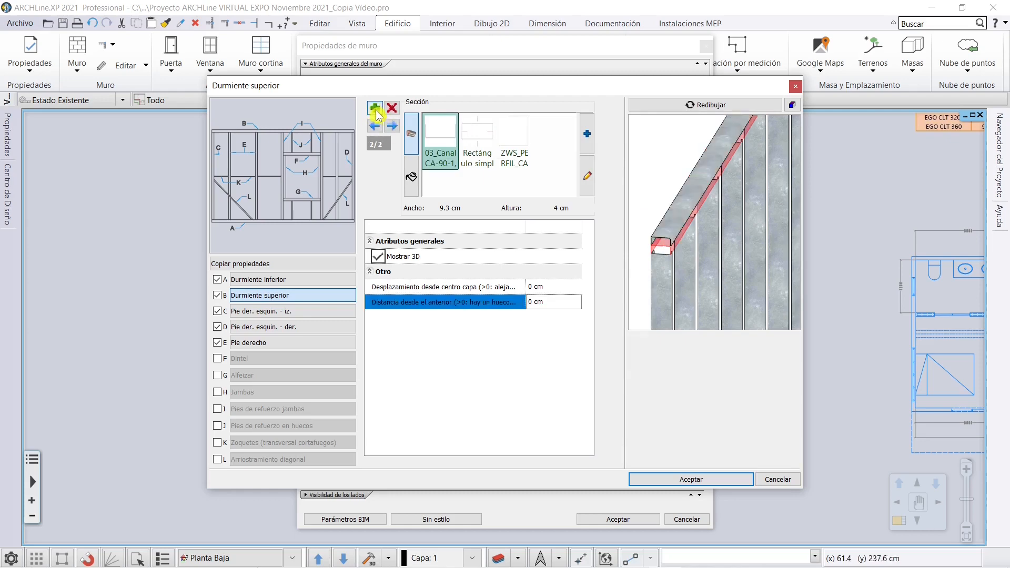
scroll(681, 252, "up", 3)
scroll(677, 248, "up", 2)
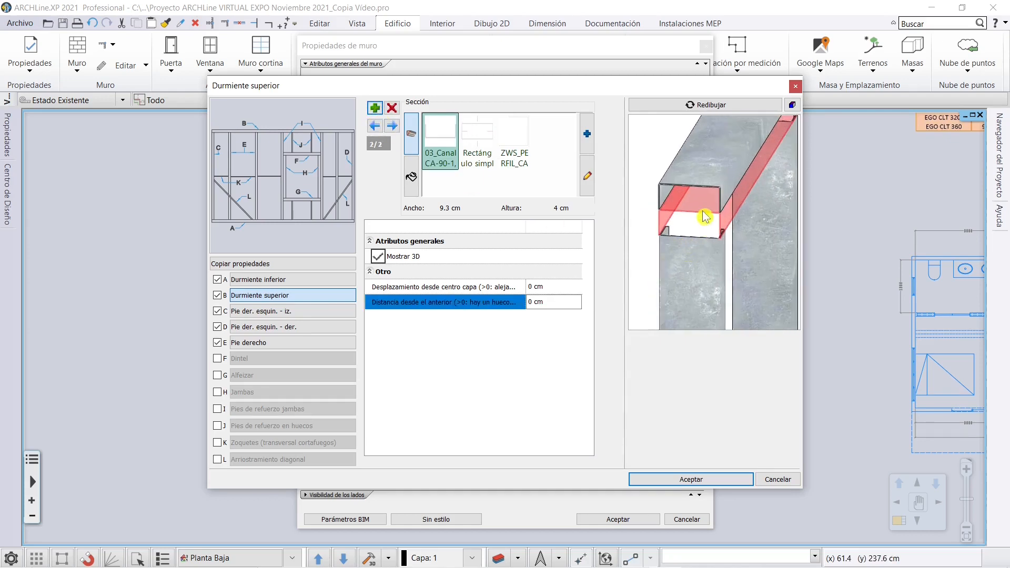
Set the second upper channel's distance from the previous channel to -7.5 cm
scroll(707, 216, "down", 2)
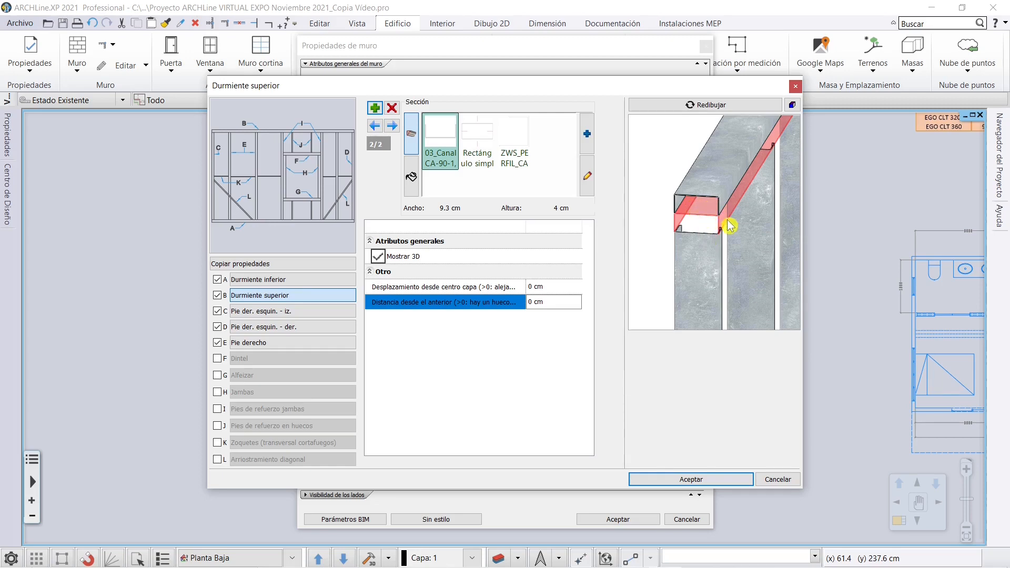
scroll(718, 232, "up", 2)
scroll(720, 232, "down", 2)
scroll(724, 227, "up", 2)
scroll(726, 225, "down", 6)
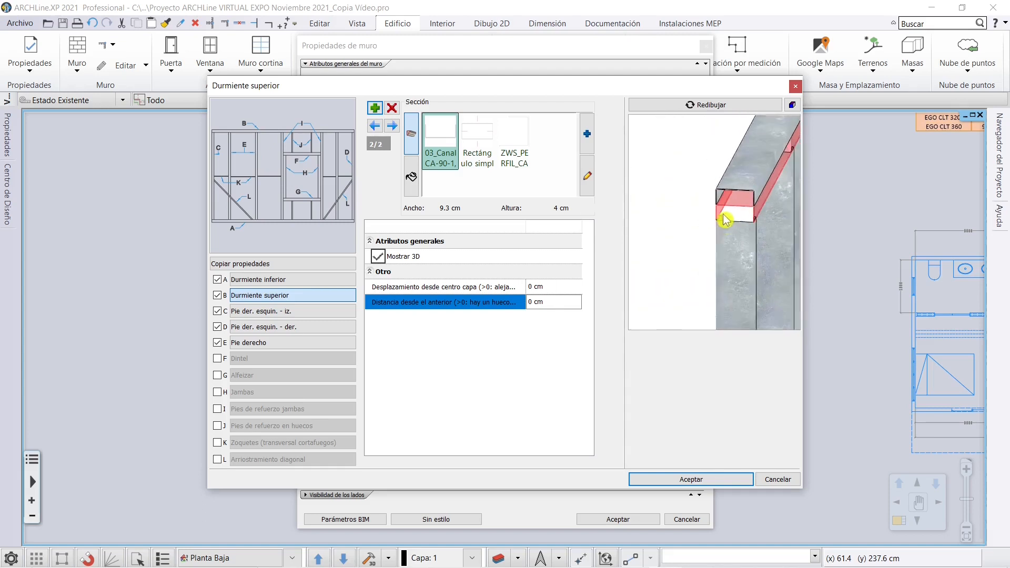
left_click_drag(752, 228, 719, 227)
scroll(710, 245, "up", 1)
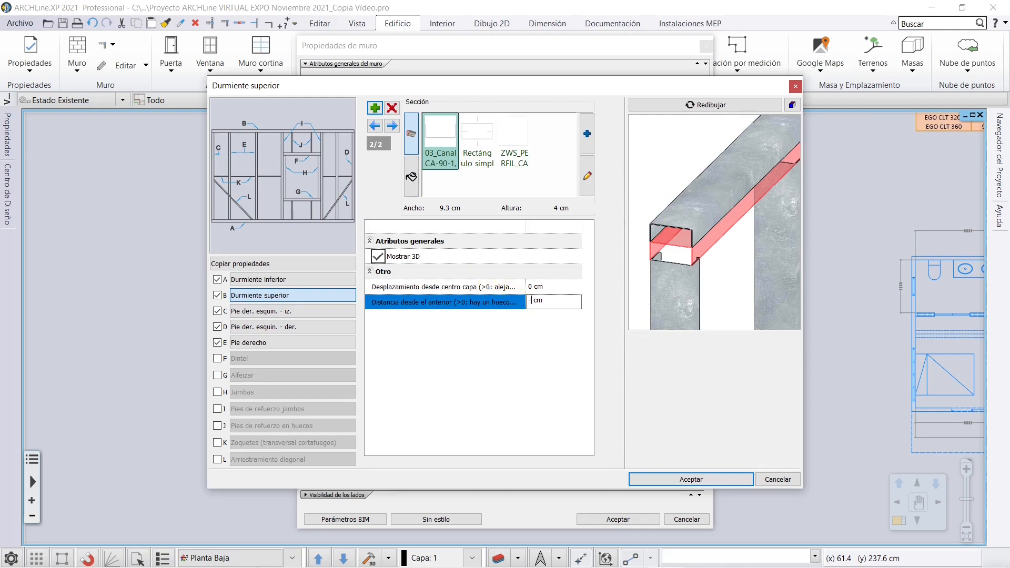
key("Return")
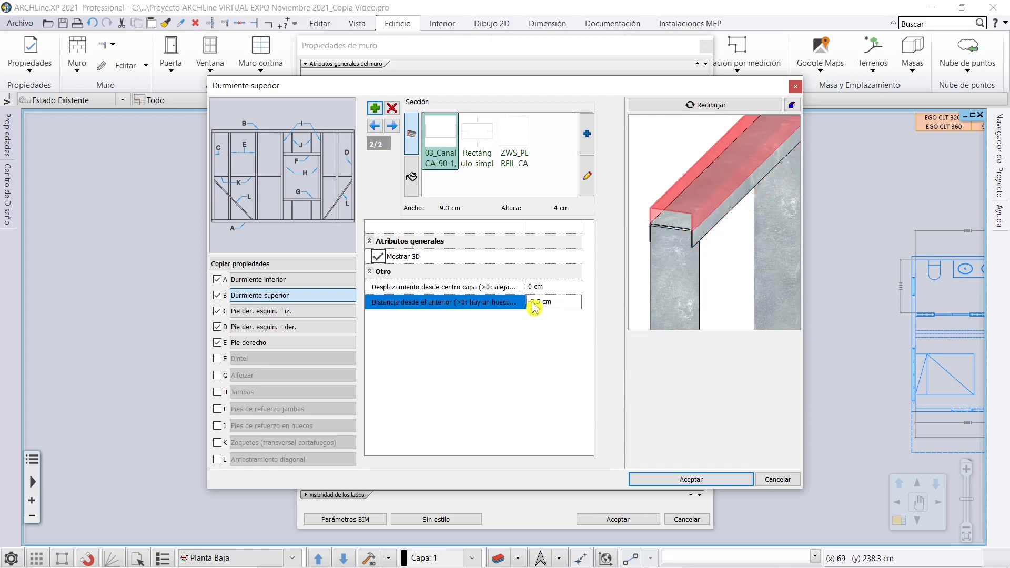
Turn off the 3D display of the second upper channel
left_click(377, 256)
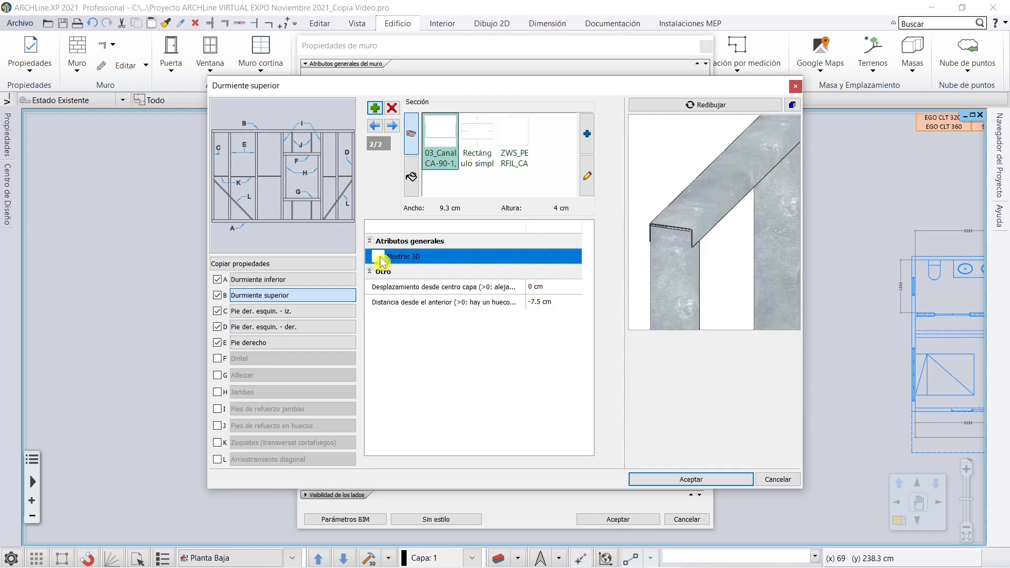
left_click(378, 256)
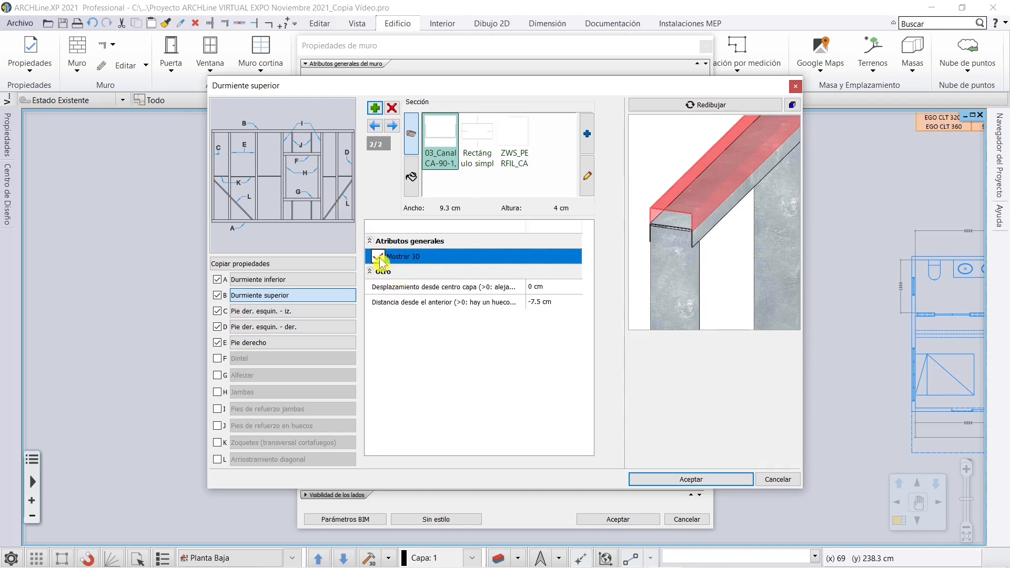
left_click(378, 256)
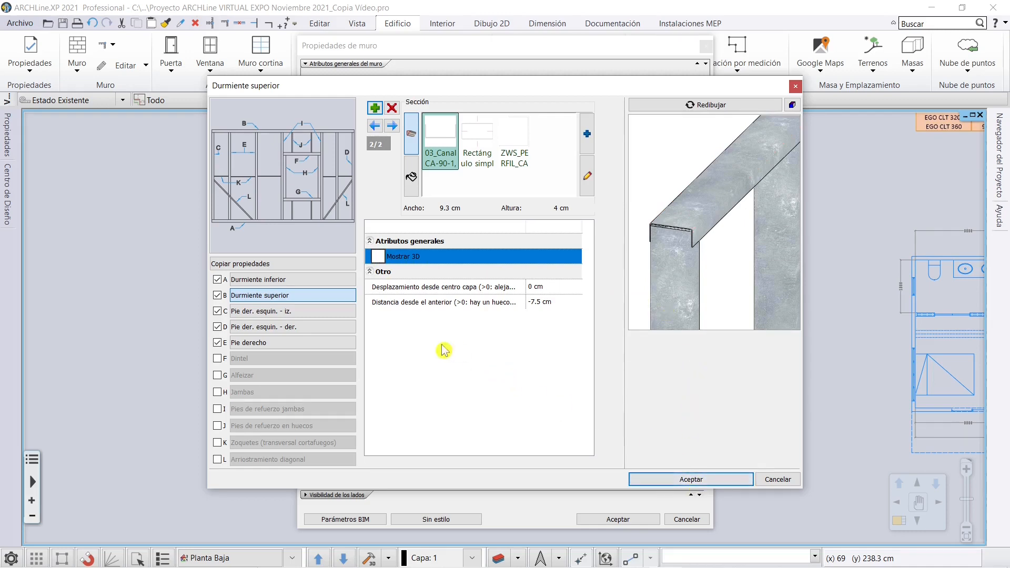
Examine the frame in the 3D preview, checking the upper channel's corner joint and the base of the studs
scroll(716, 300, "down", 5)
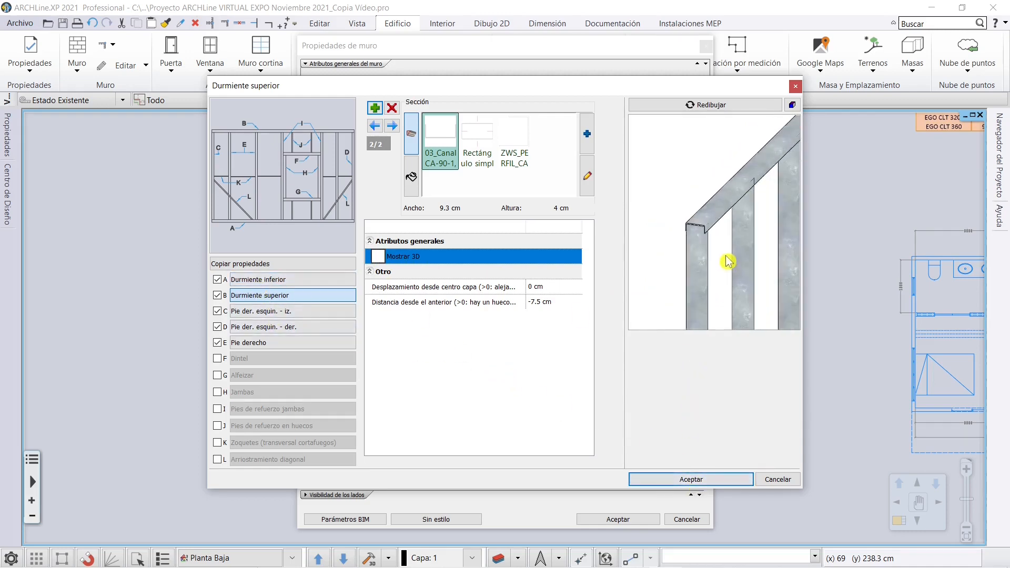
scroll(724, 258, "down", 2)
scroll(720, 257, "up", 6)
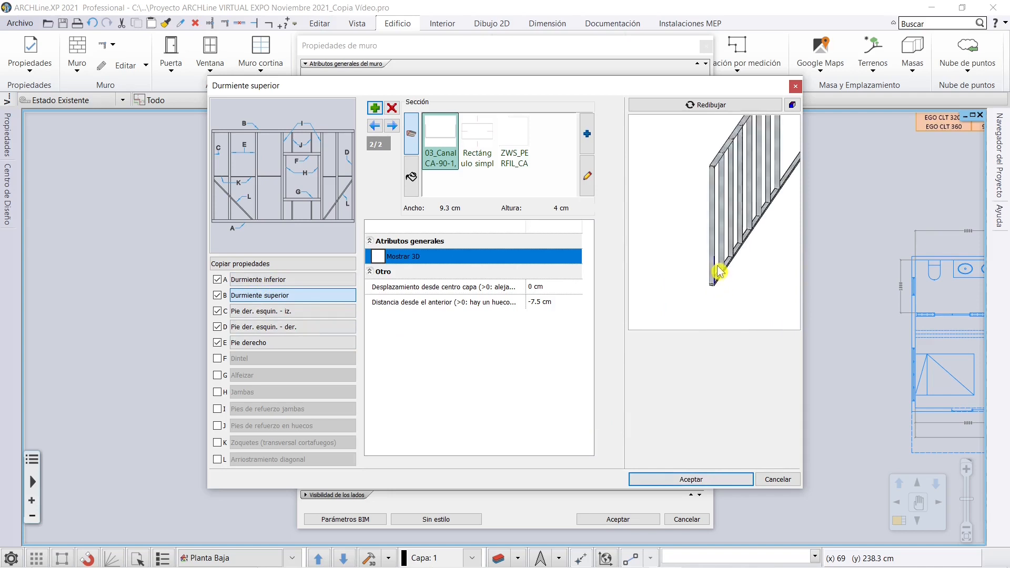
scroll(719, 260, "down", 4)
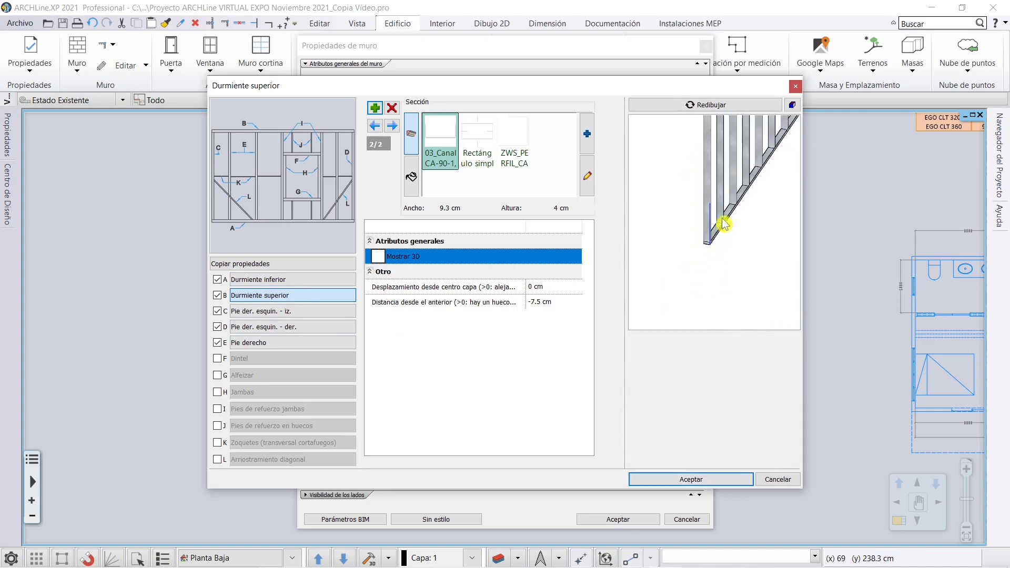
scroll(705, 210, "up", 6)
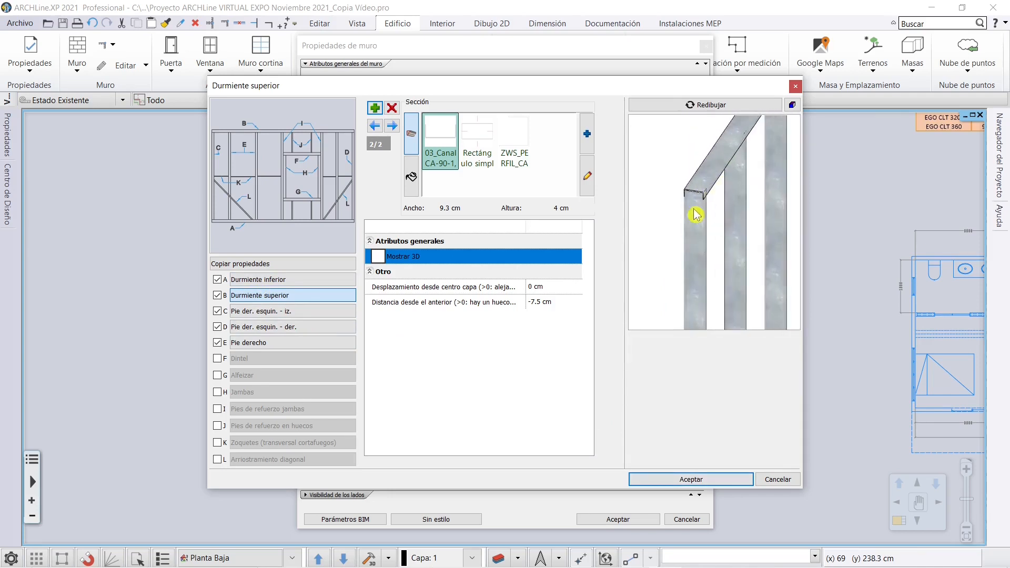
scroll(705, 205, "down", 3)
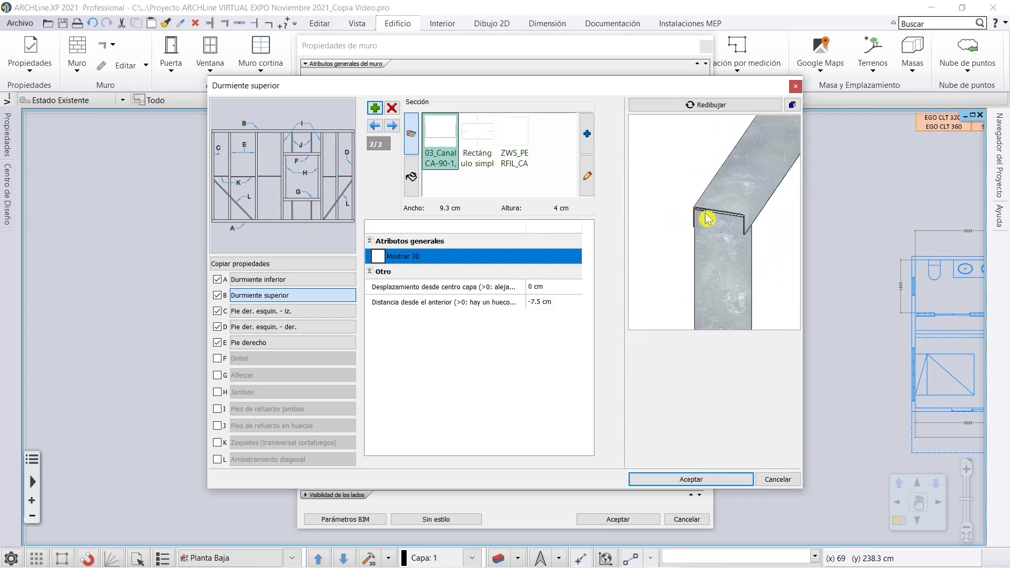
scroll(708, 219, "down", 4)
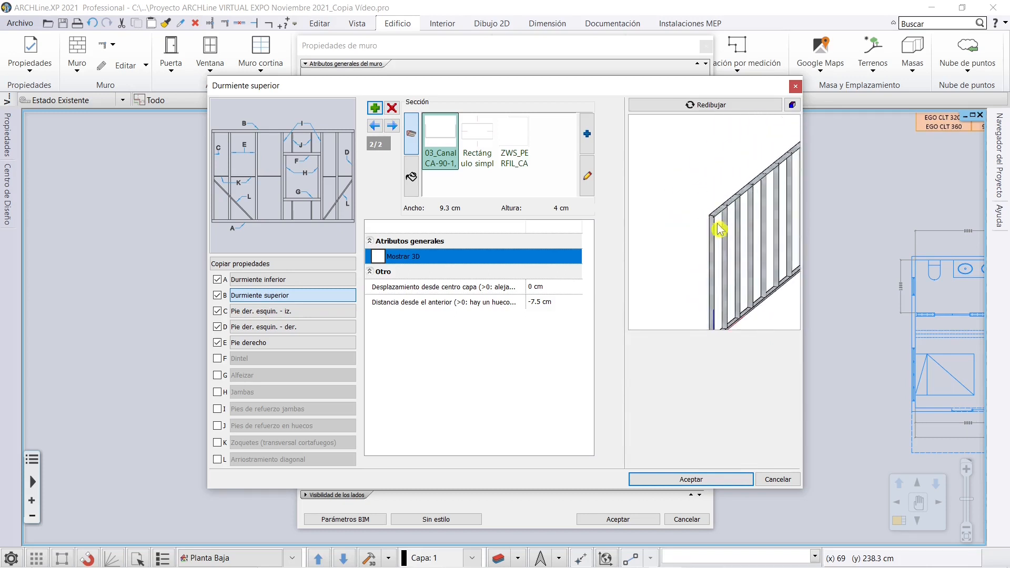
scroll(713, 221, "down", 3)
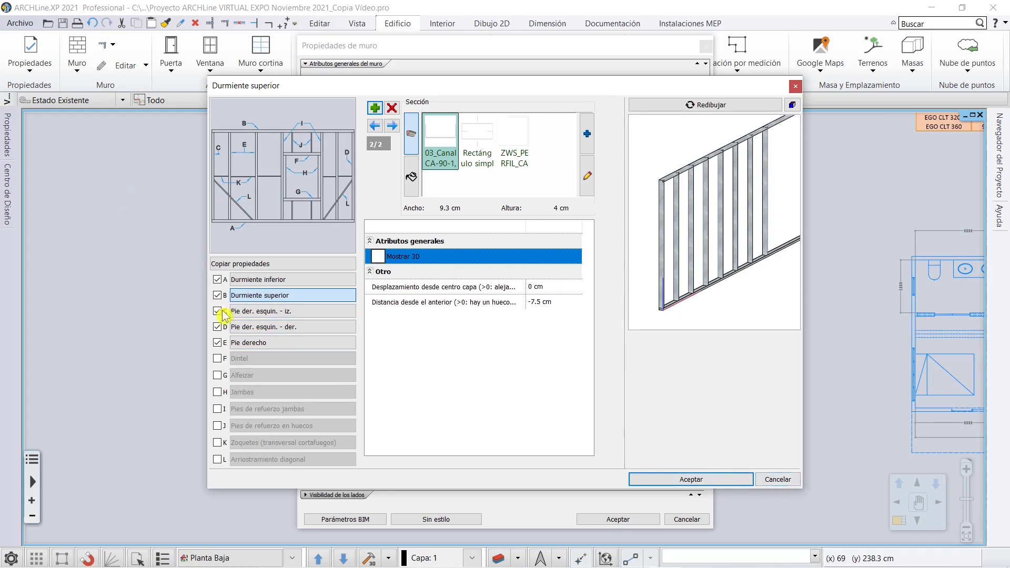
Try enabling the opening's lintel (Dintel), sill (Alfeizar), jambs (Jambas) and jamb reinforcement studs (Pies de refuerzo jambas), and discard the framing edits
left_click(217, 359)
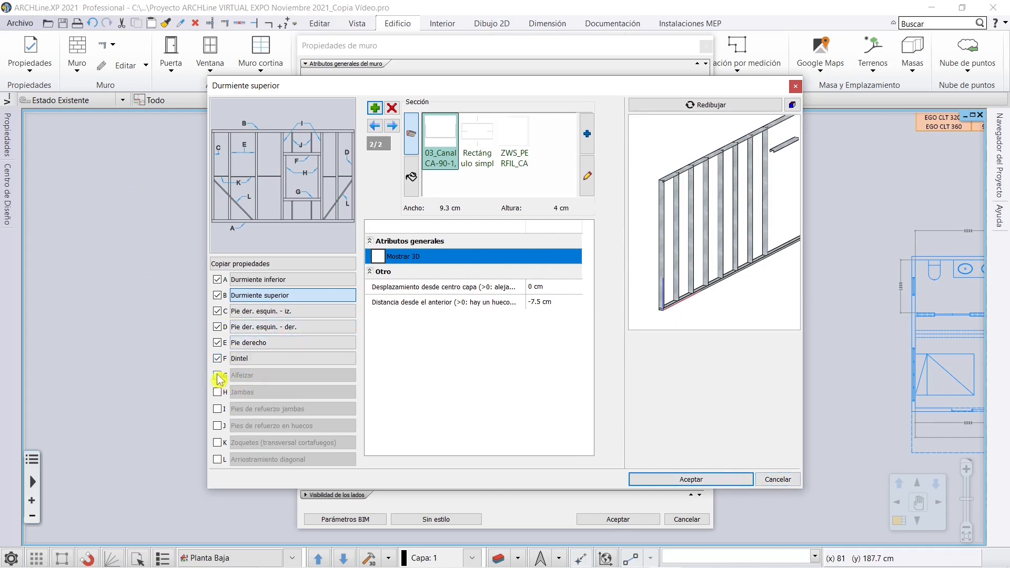
left_click(218, 375)
left_click_drag(721, 221, 736, 227)
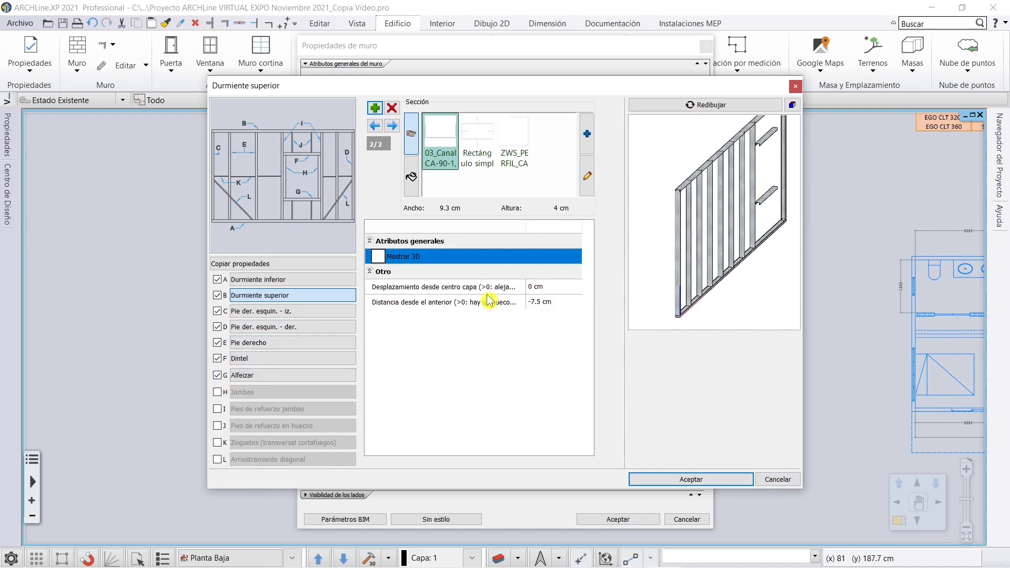
left_click(217, 393)
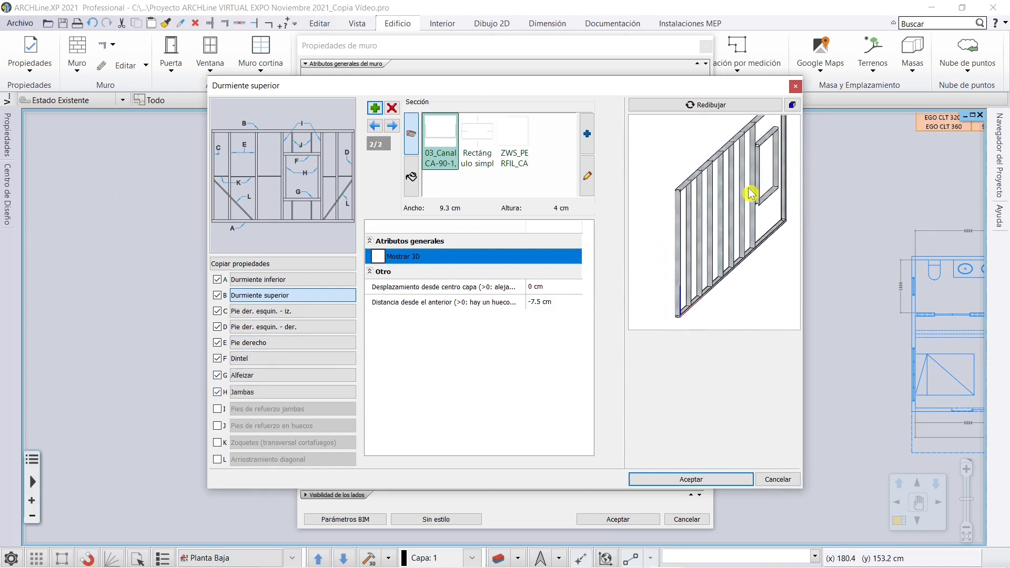
left_click(217, 409)
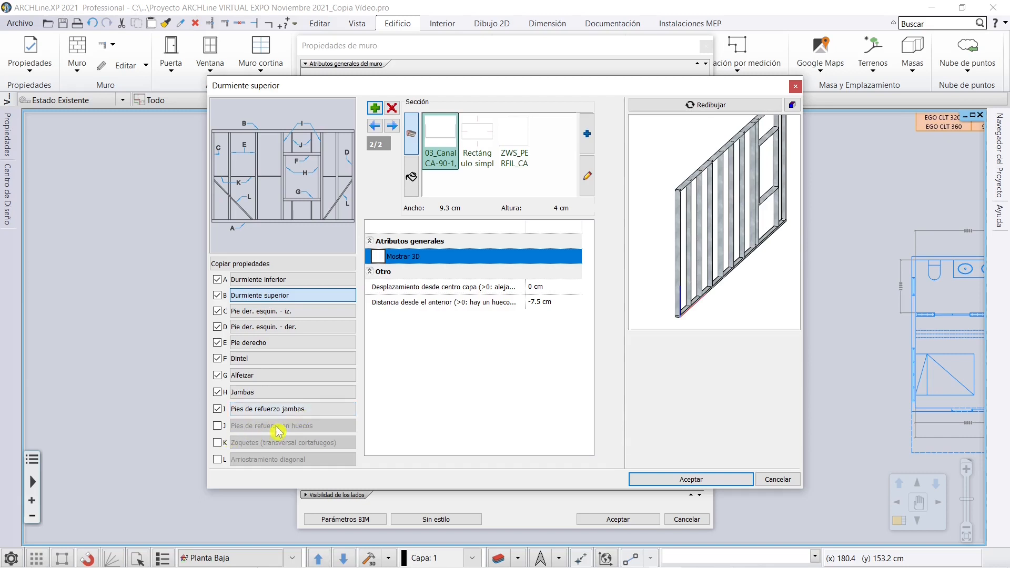
left_click(777, 479)
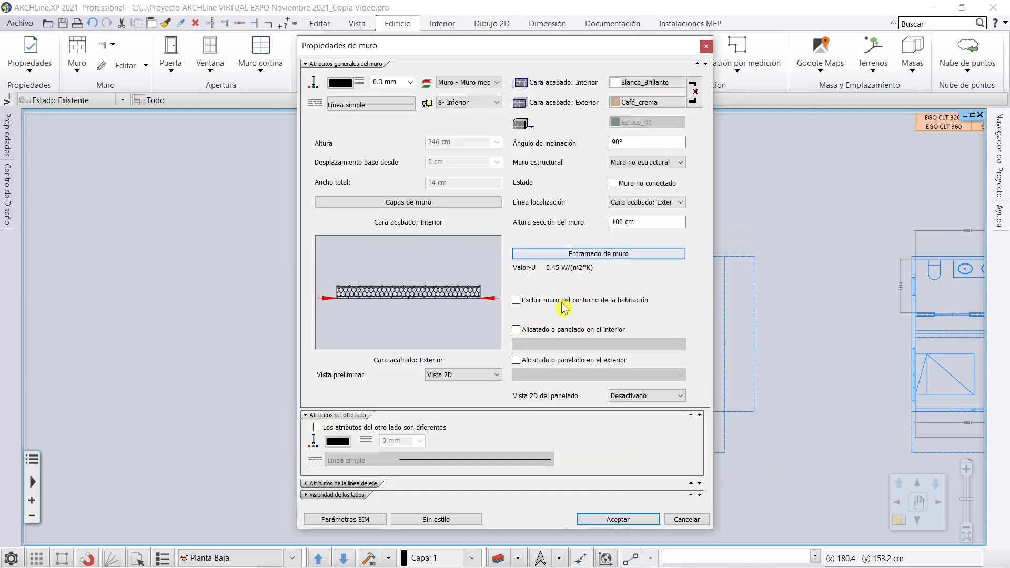
Activate the Muro EST 3C_Aquapanel-SteelFraming 90 wall style from Muros con entramado and review its framing in the 3D preview
left_click(428, 520)
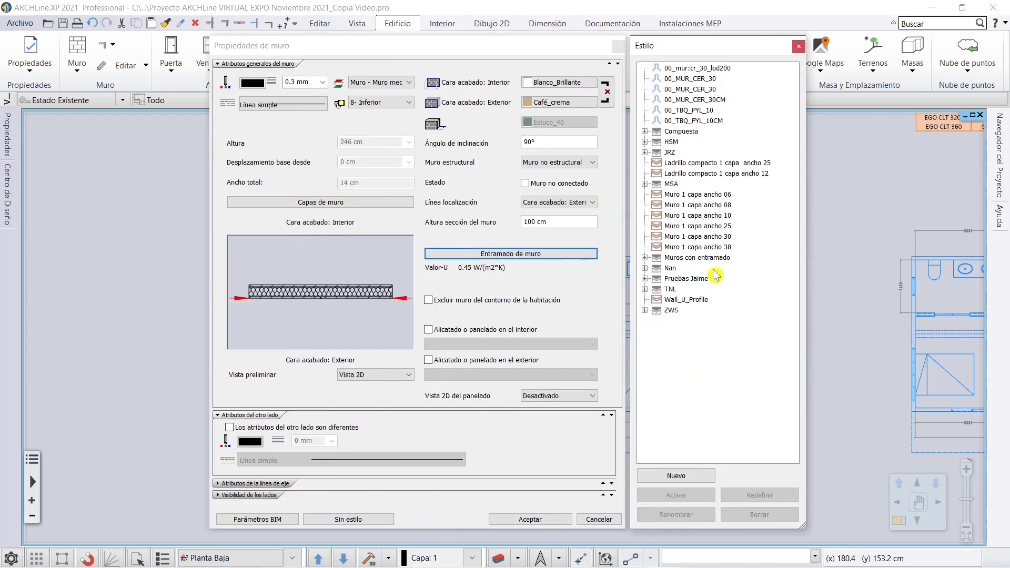
left_click(645, 258)
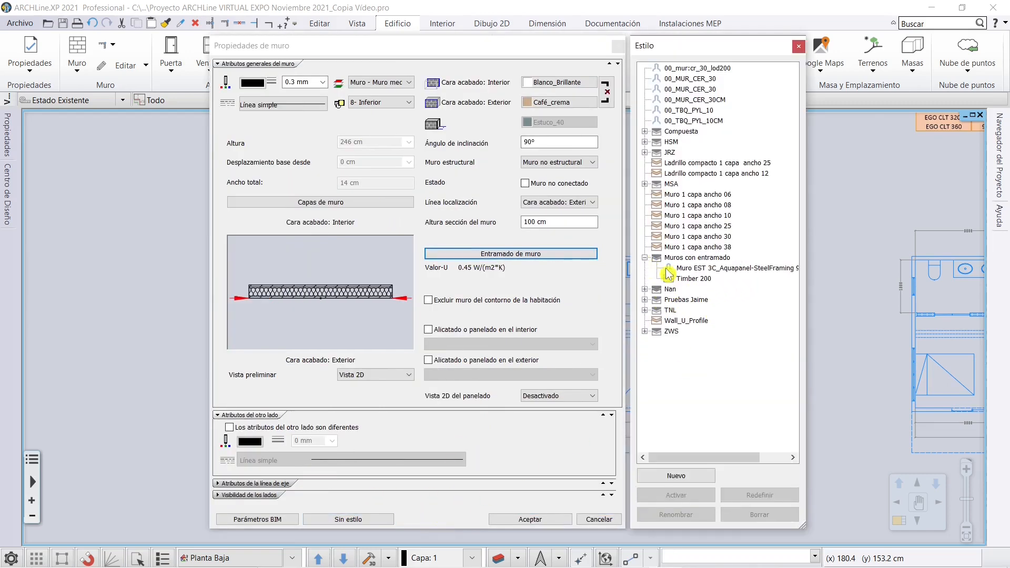
left_click(720, 268)
left_click(675, 495)
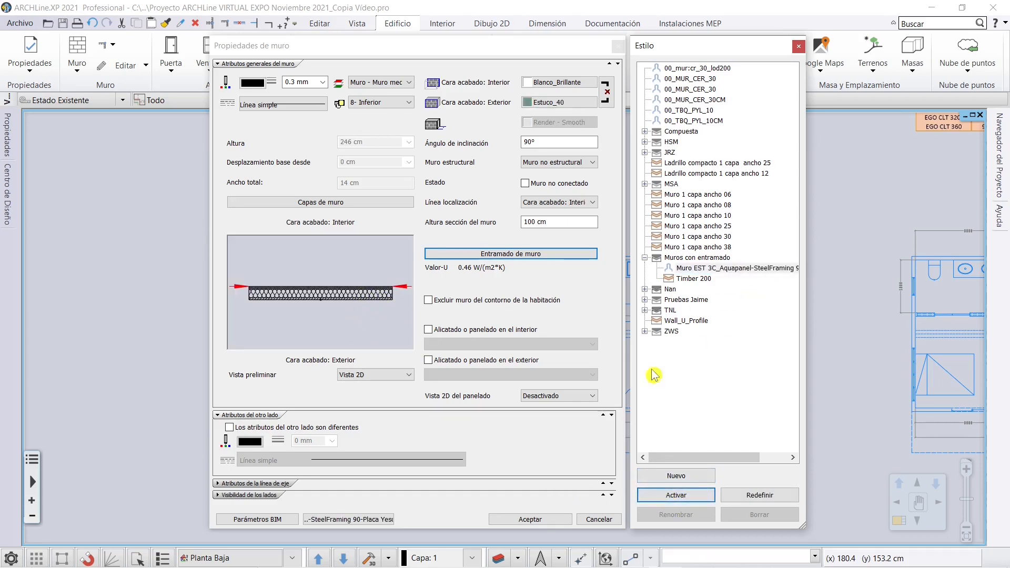
left_click(496, 256)
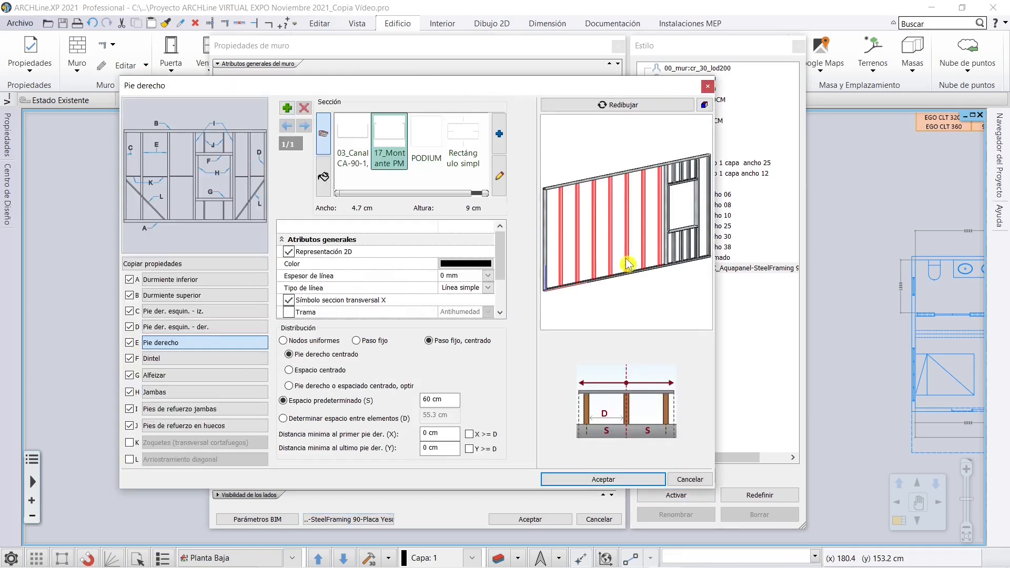
left_click_drag(627, 264, 605, 237)
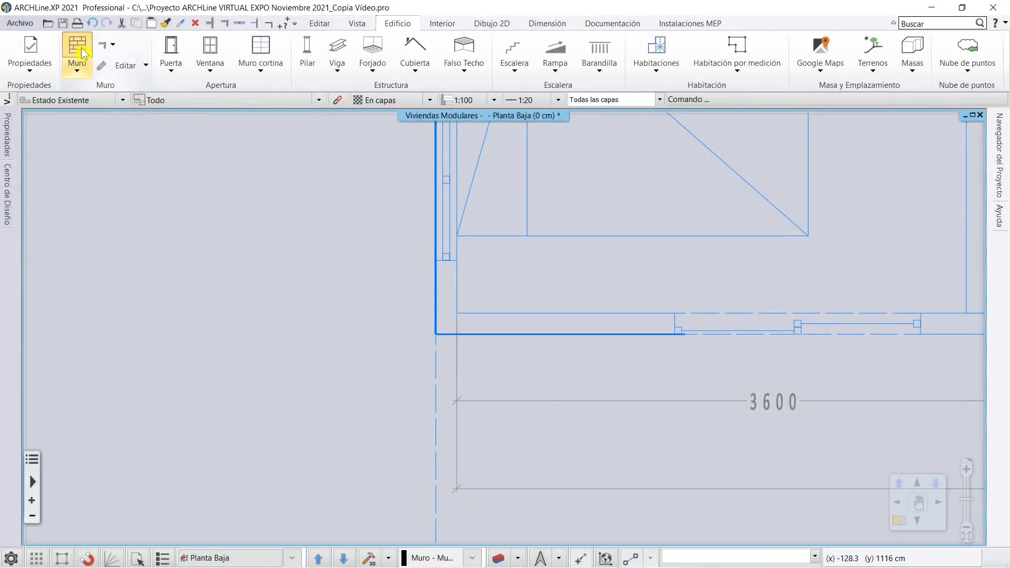
Draw the front exterior wall along the plan's lower outer edge, flipping its orientation so its thickness lies inside the outline
left_click(82, 53)
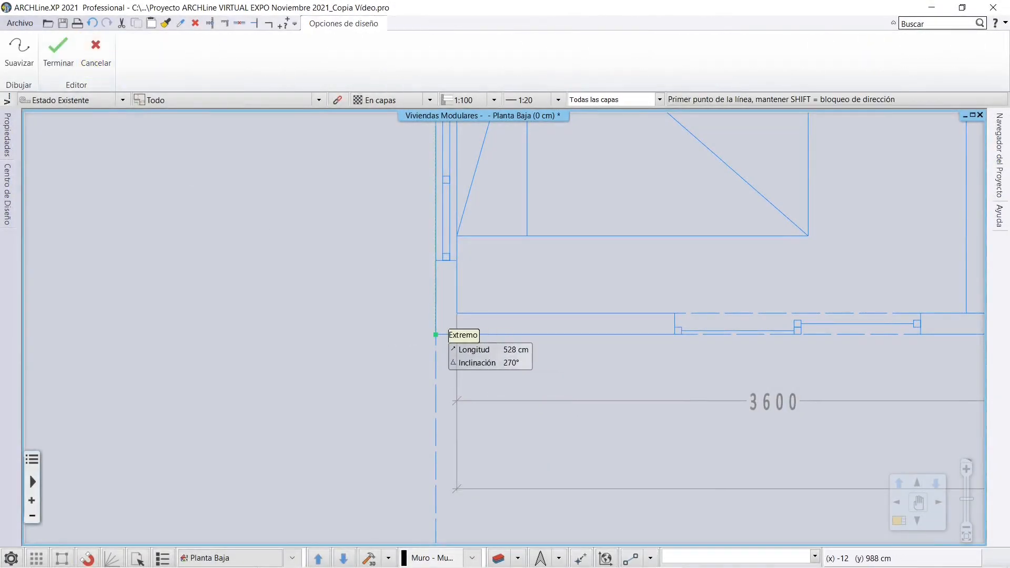
left_click(436, 334)
key("space")
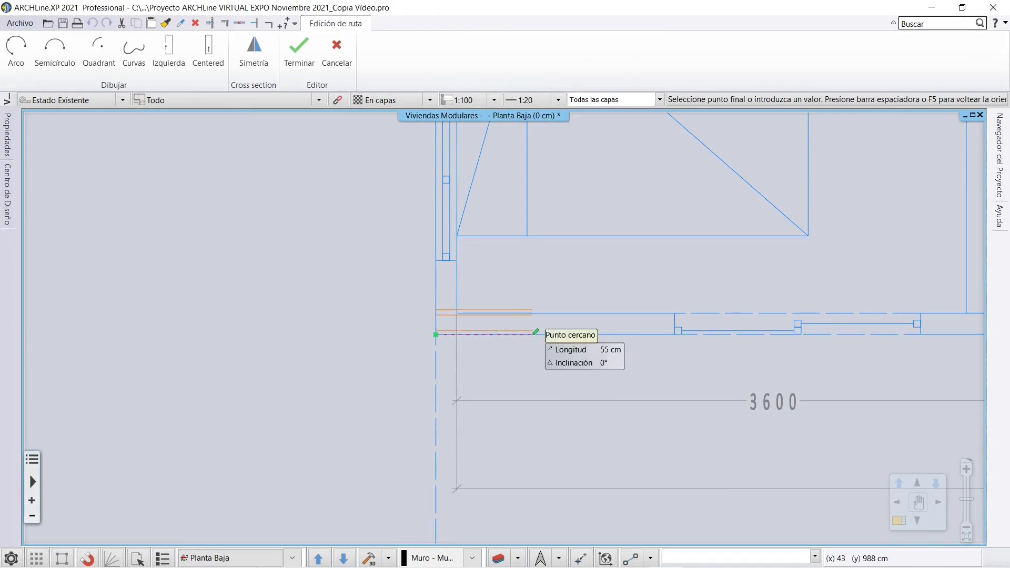
scroll(535, 332, "down", 4)
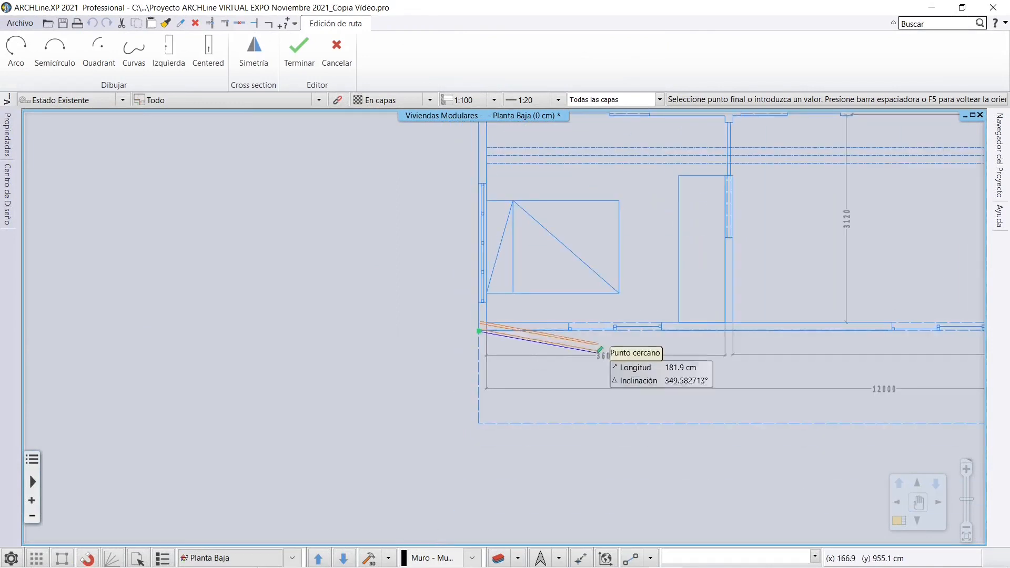
scroll(661, 329, "up", 5)
scroll(659, 340, "down", 7)
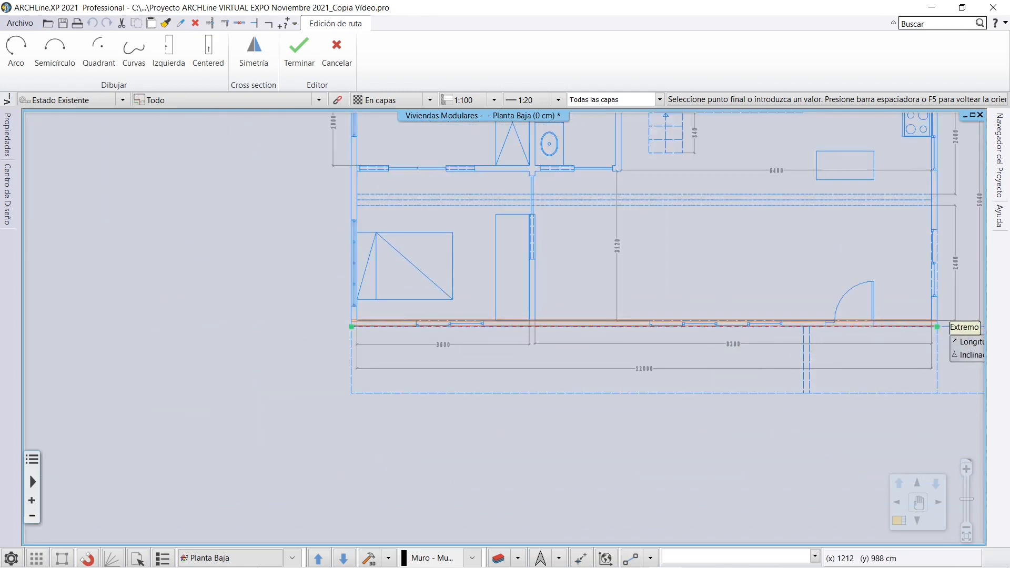
left_click(936, 327)
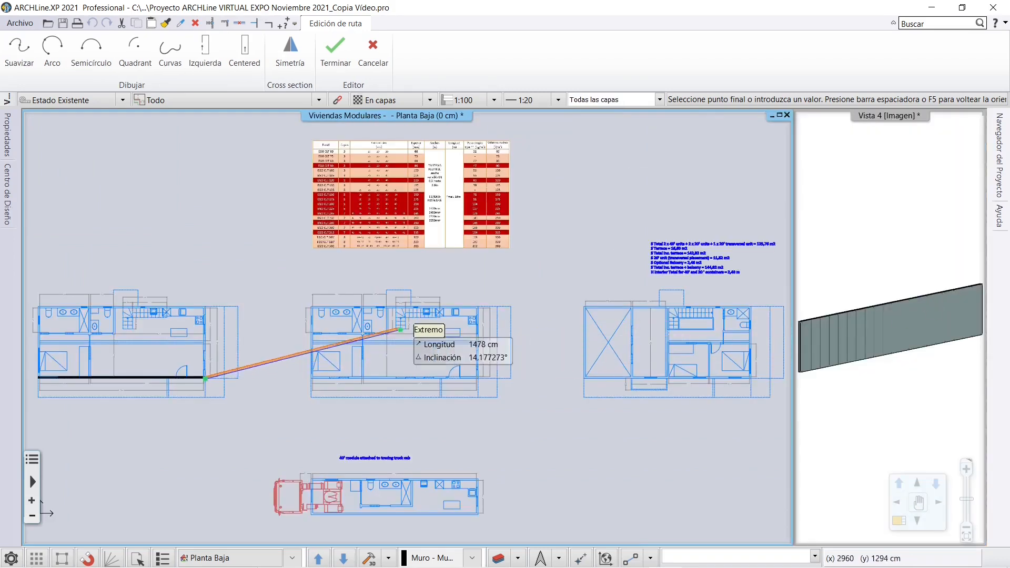
Continue the wall run with the 528 cm kitchen-end wall and the 1224 cm rear wall along the plan's outer edge
scroll(174, 336, "up", 4)
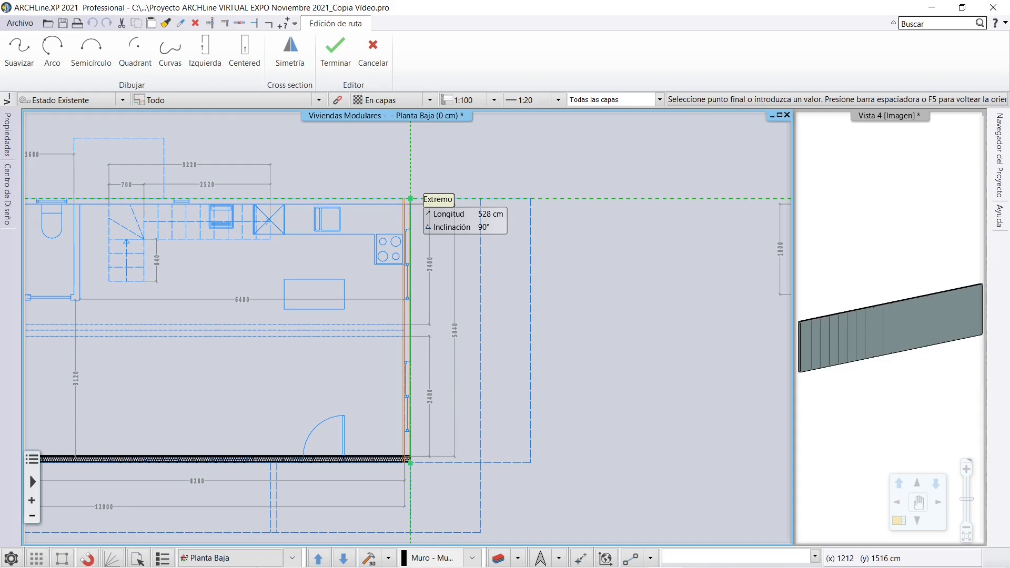
left_click(410, 199)
scroll(409, 315, "down", 2)
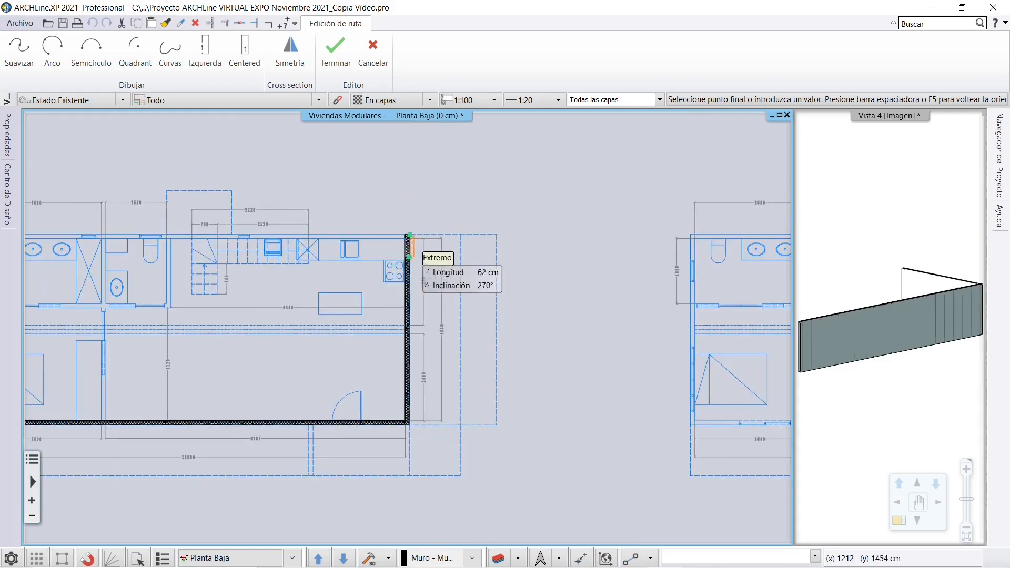
scroll(144, 269, "up", 2)
middle_click_drag(56, 245, 334, 301)
scroll(334, 301, "up", 2)
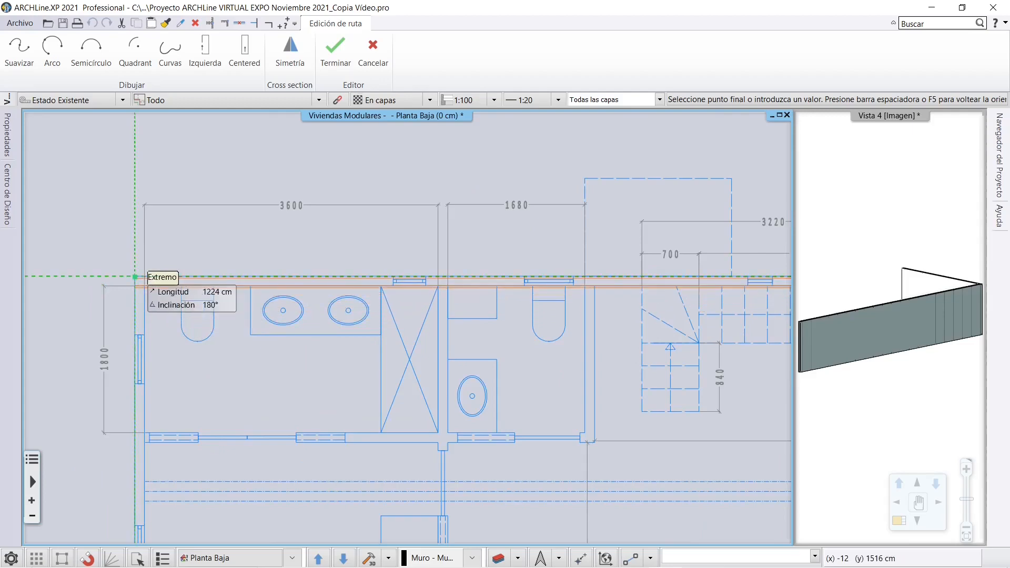
left_click(136, 277)
Close the perimeter with the 528 cm bedroom-end wall and finish the wall run
scroll(153, 331, "down", 3)
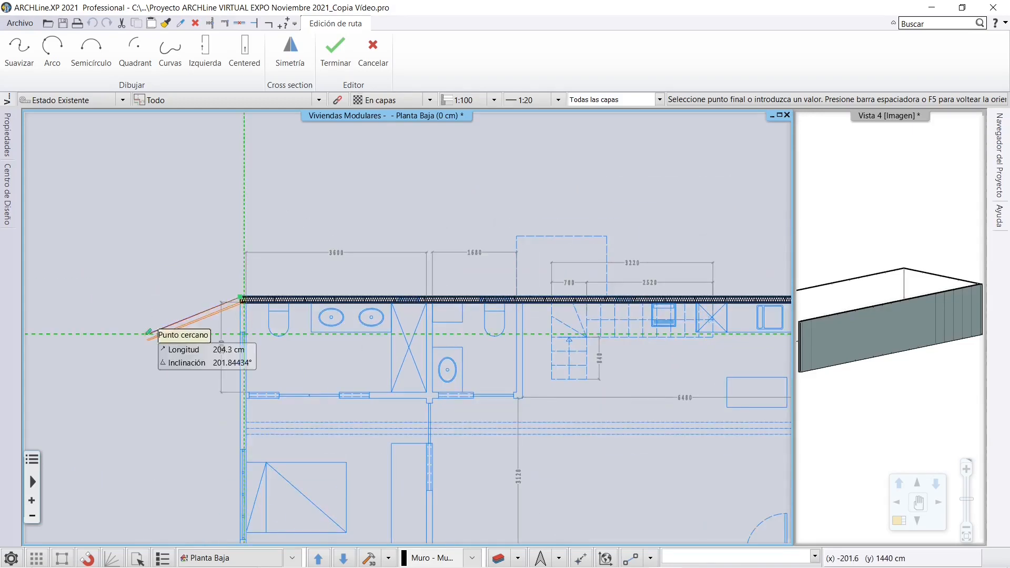
scroll(204, 345, "down", 1)
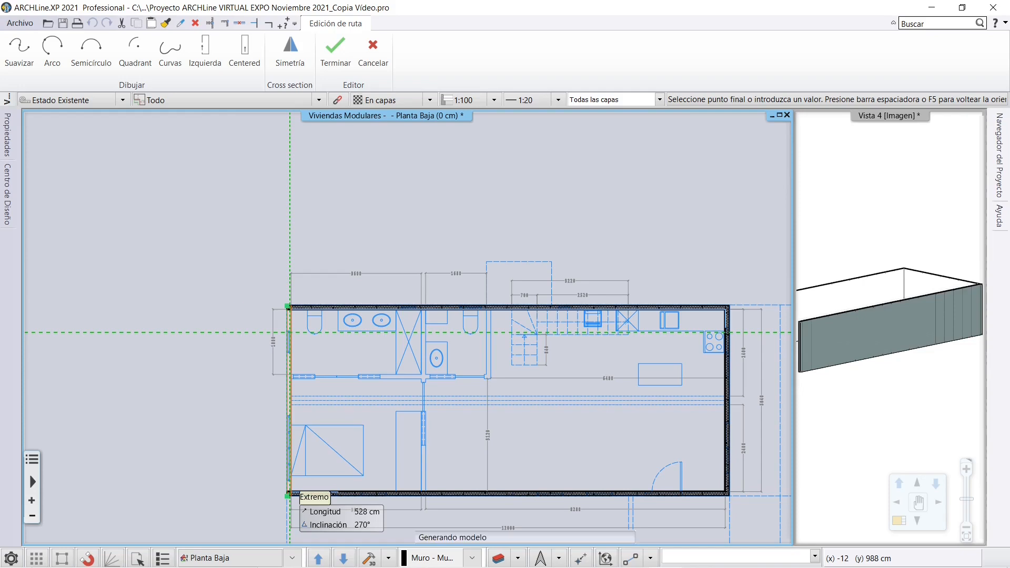
left_click(288, 494)
key("Escape")
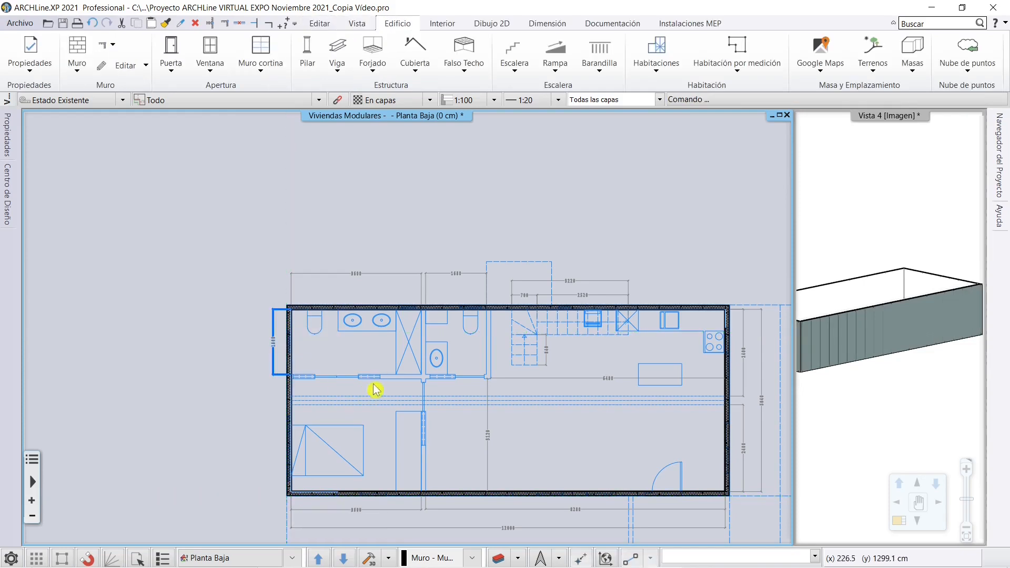
Inspect both end walls in the floor plan, especially where the module division lines meet them
scroll(330, 405, "up", 6)
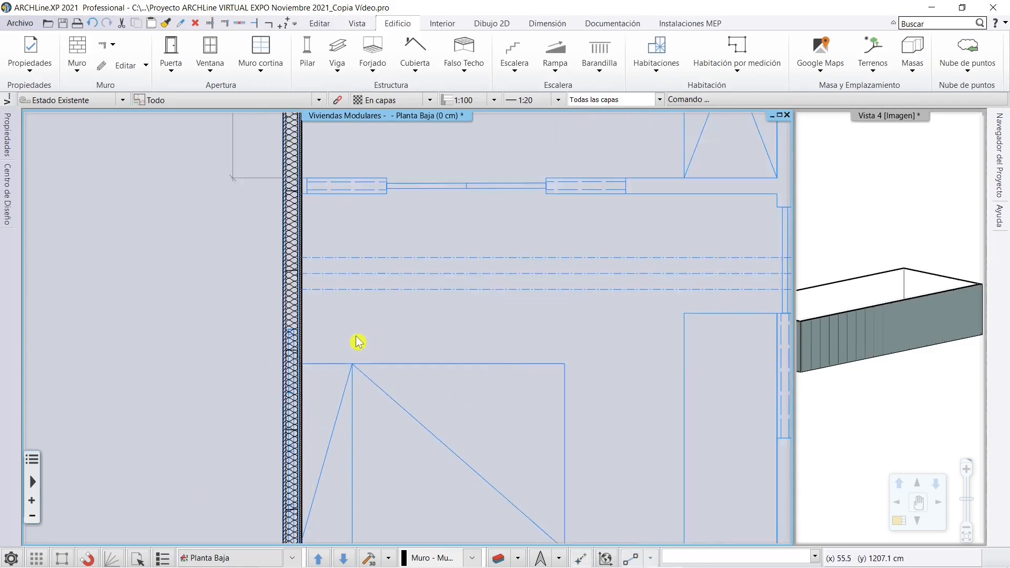
scroll(356, 342, "down", 5)
middle_click_drag(357, 342, 266, 313)
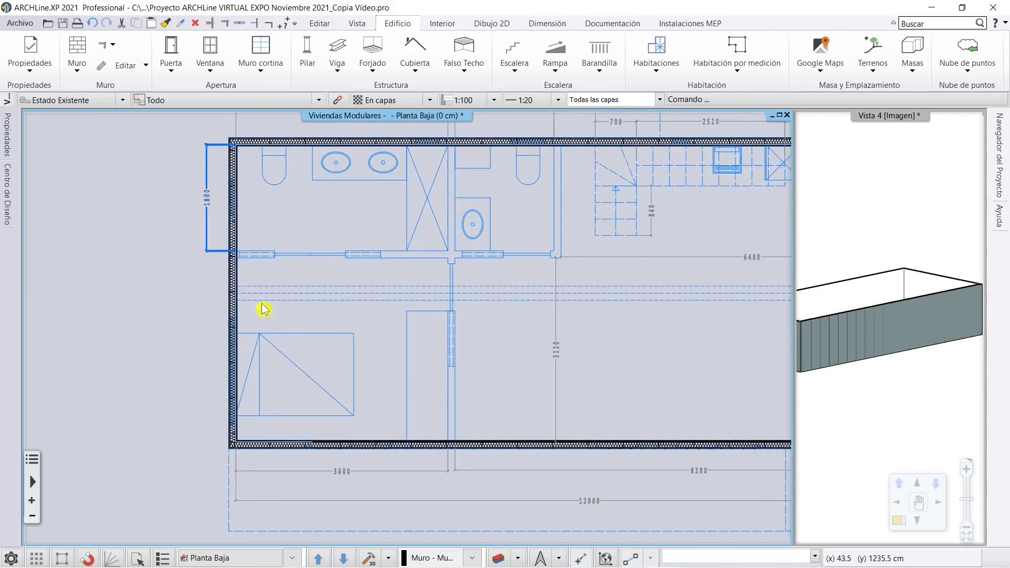
scroll(285, 297, "down", 2)
scroll(749, 290, "up", 4)
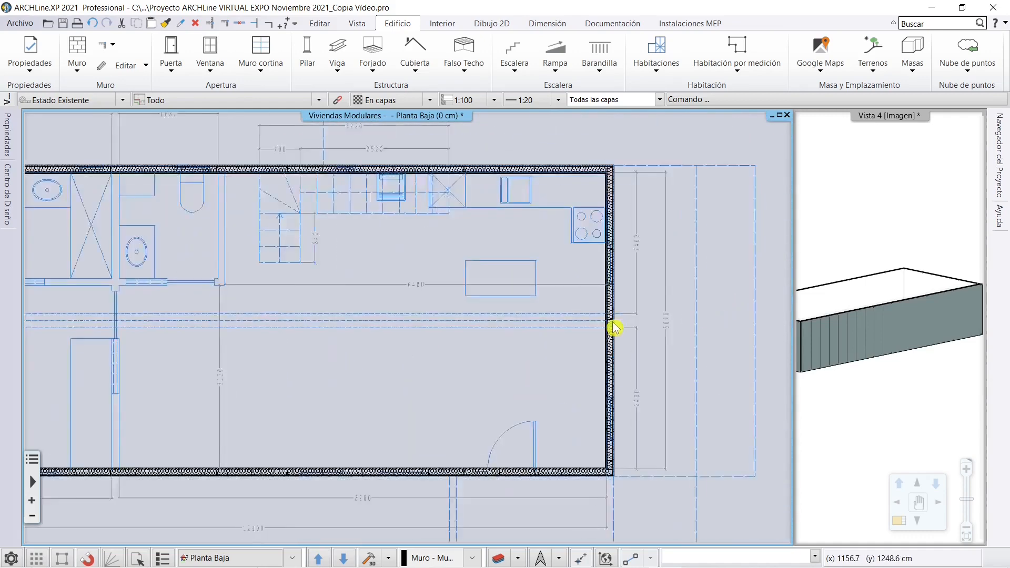
scroll(483, 338, "down", 2)
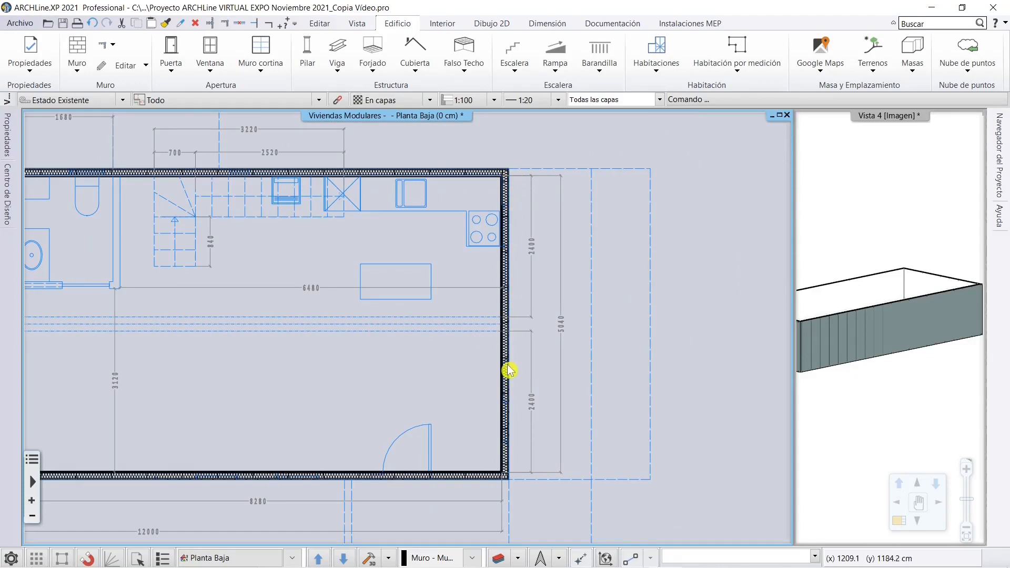
scroll(499, 328, "up", 4)
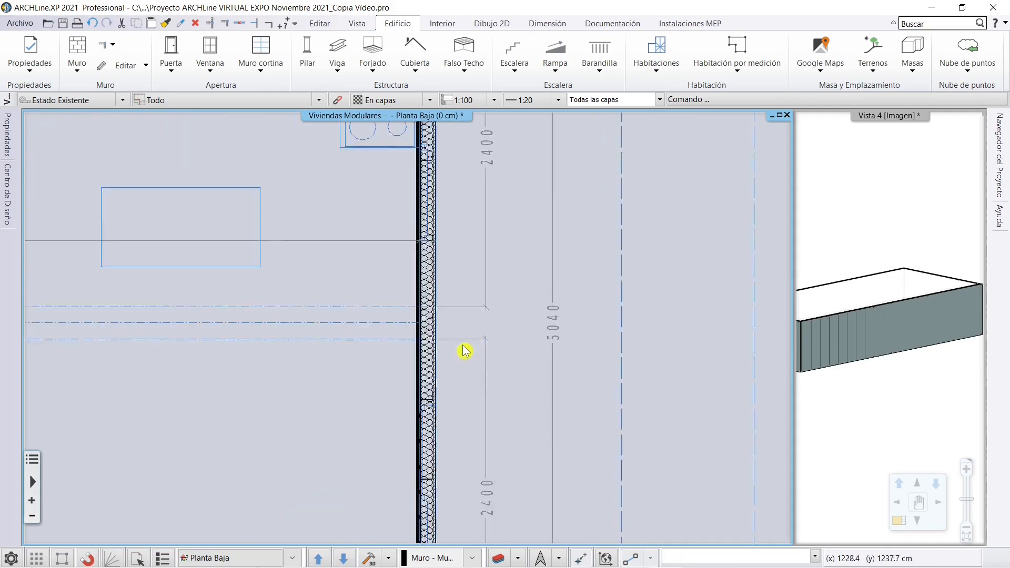
scroll(361, 333, "down", 3)
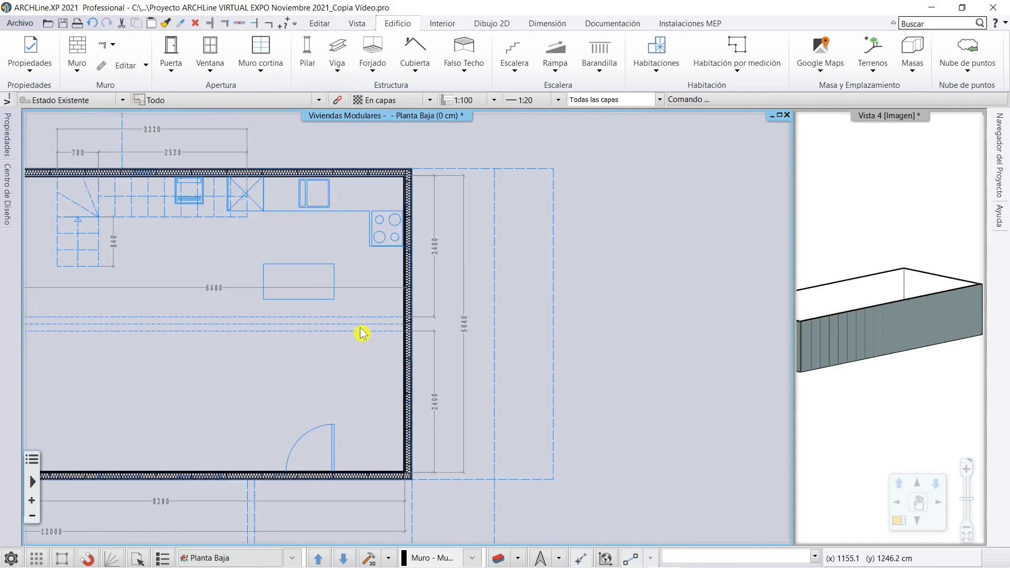
Examine the exterior wall enclosure and its layered corner joint in the 3D view
left_click(917, 372)
left_click(899, 521)
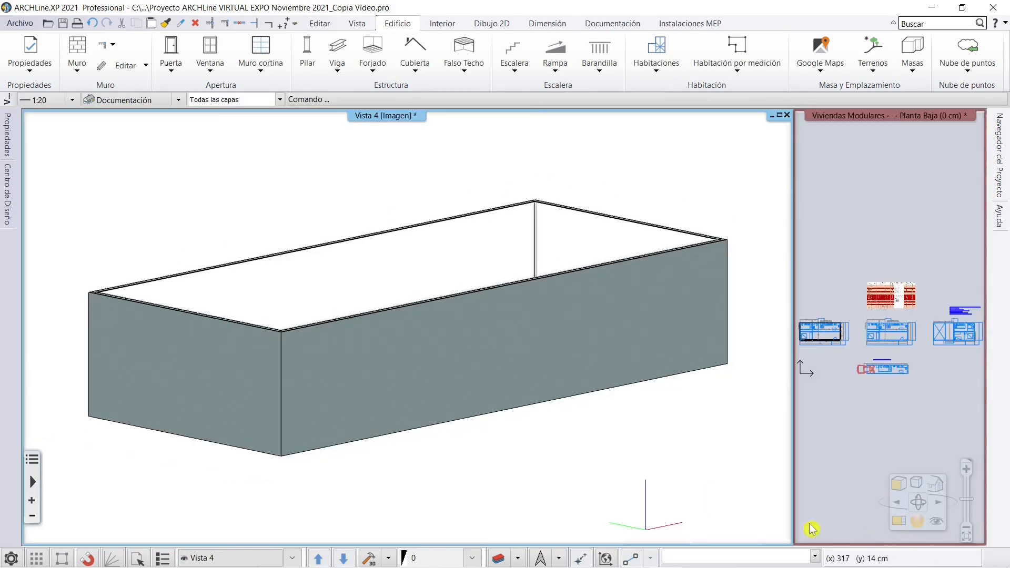
scroll(299, 373, "up", 5)
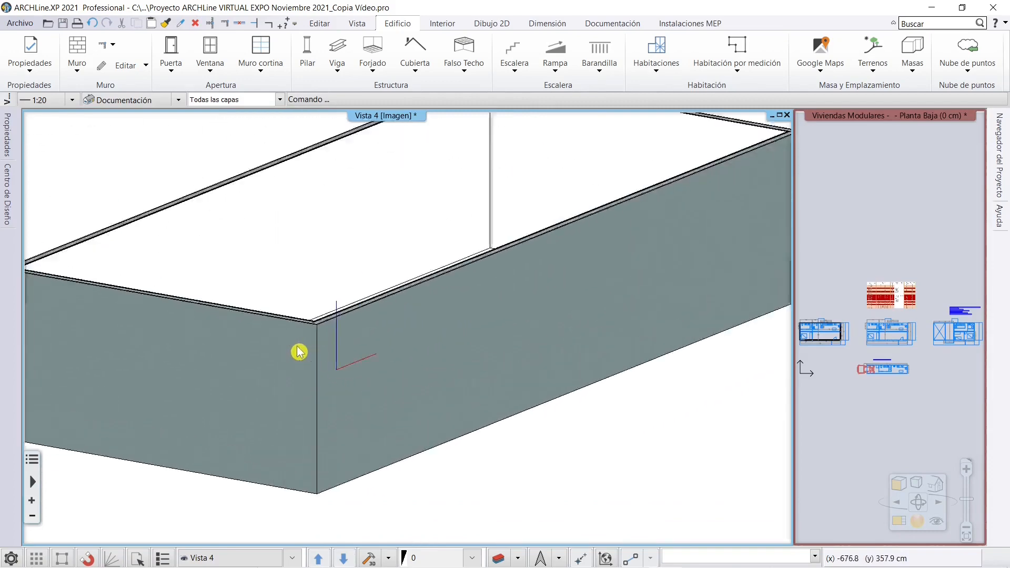
scroll(316, 349, "down", 5)
scroll(392, 349, "up", 5)
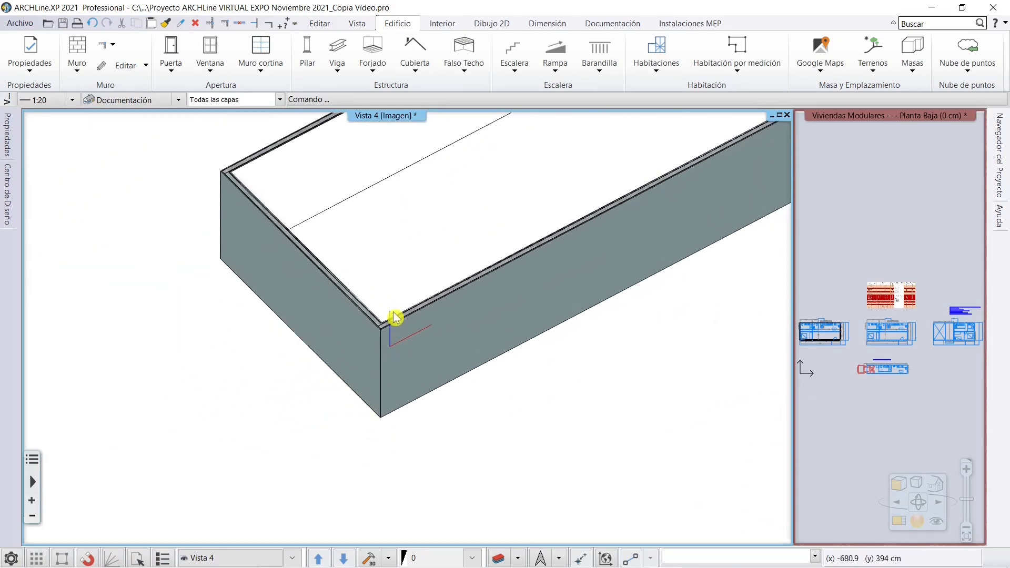
scroll(400, 368, "down", 4)
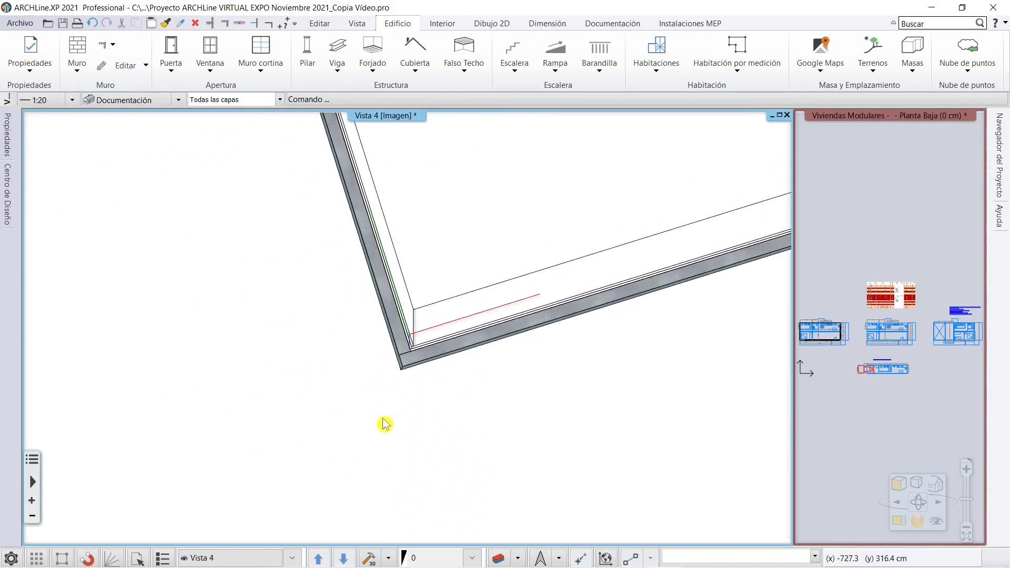
scroll(413, 348, "up", 4)
scroll(412, 348, "down", 2)
Return to the floor plan and examine the studs and insulation in the rear wall and its corner at the bathroom
left_click(836, 428)
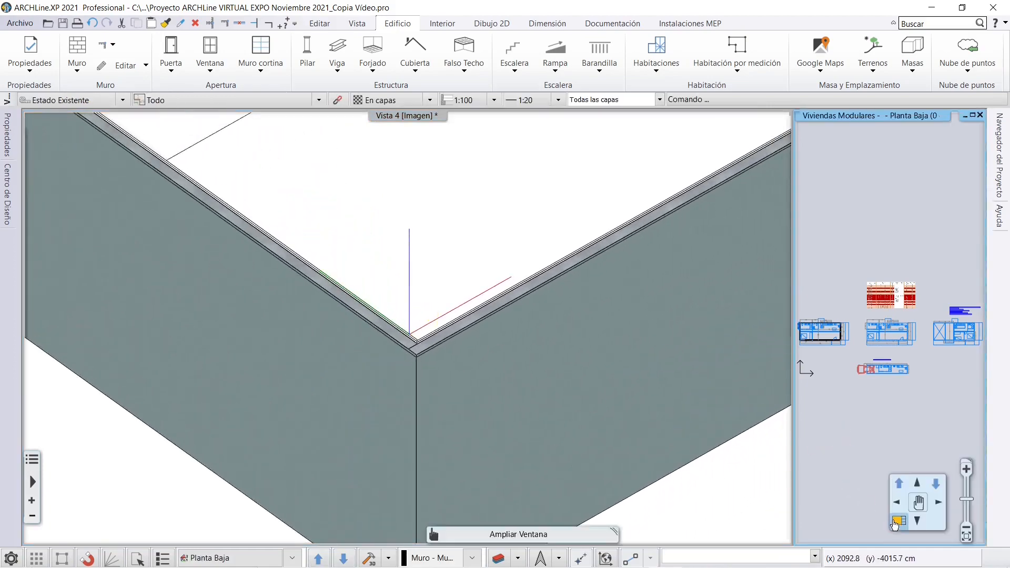
scroll(196, 353, "up", 8)
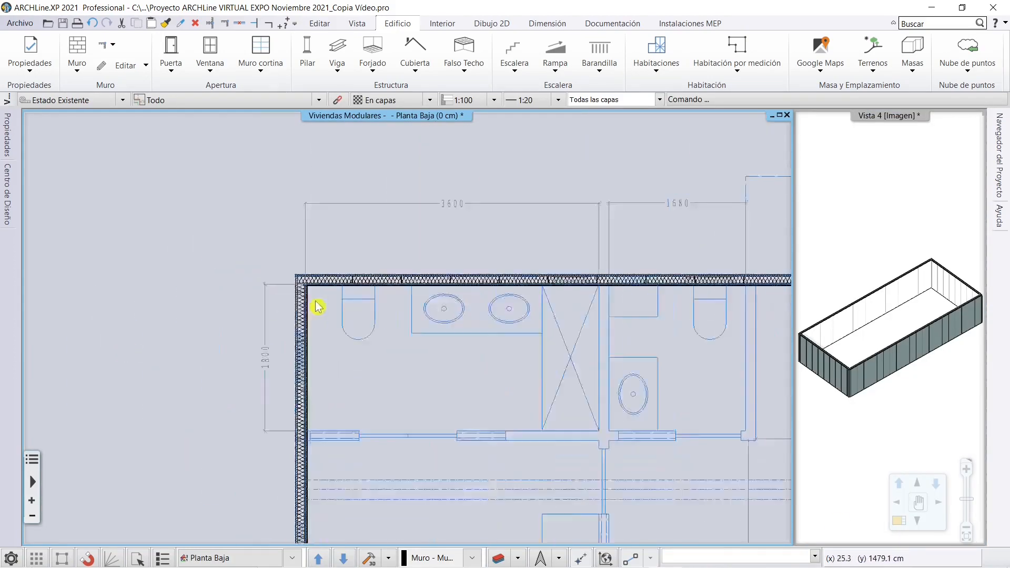
scroll(373, 310, "up", 6)
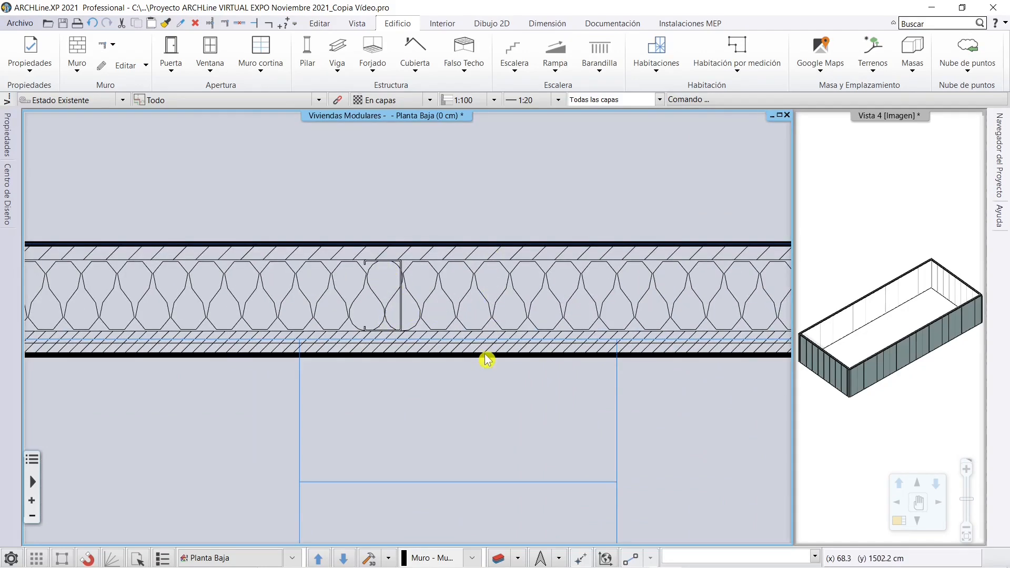
scroll(485, 359, "down", 4)
scroll(247, 328, "up", 2)
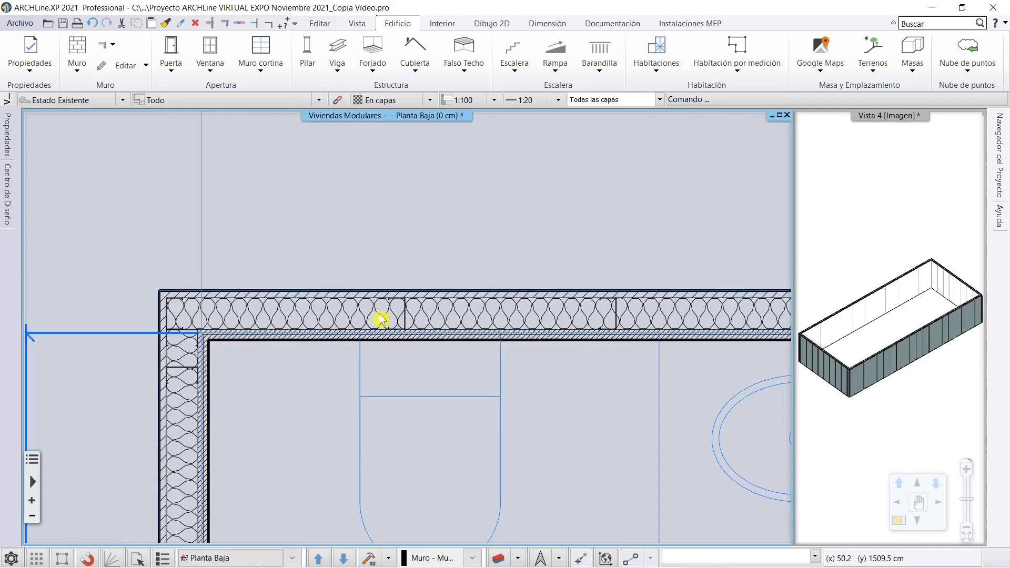
scroll(408, 321, "down", 5)
middle_click_drag(414, 360, 255, 165)
scroll(248, 182, "down", 1)
scroll(248, 184, "down", 2)
middle_click_drag(357, 292, 276, 238)
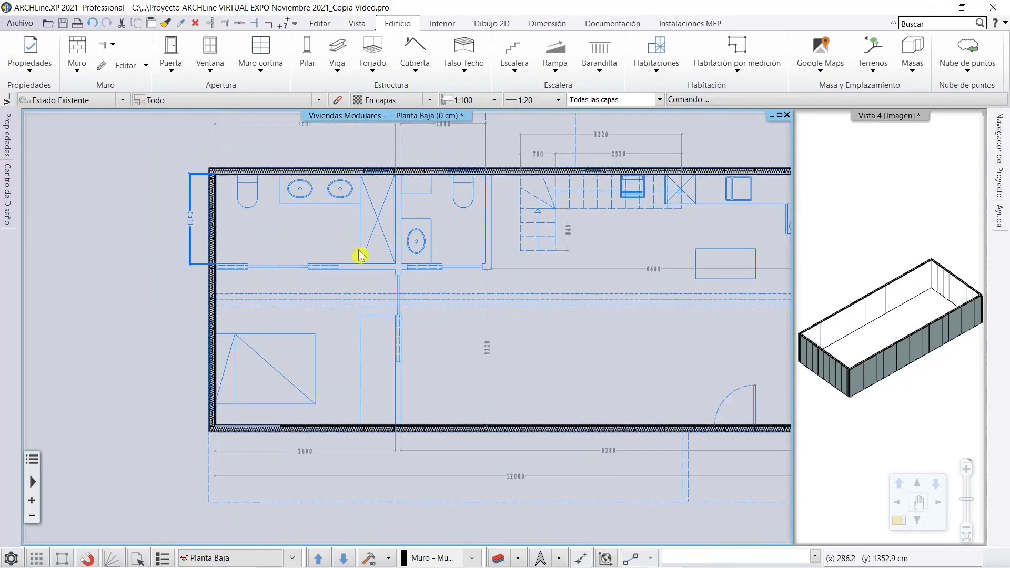
middle_click_drag(360, 253, 270, 264)
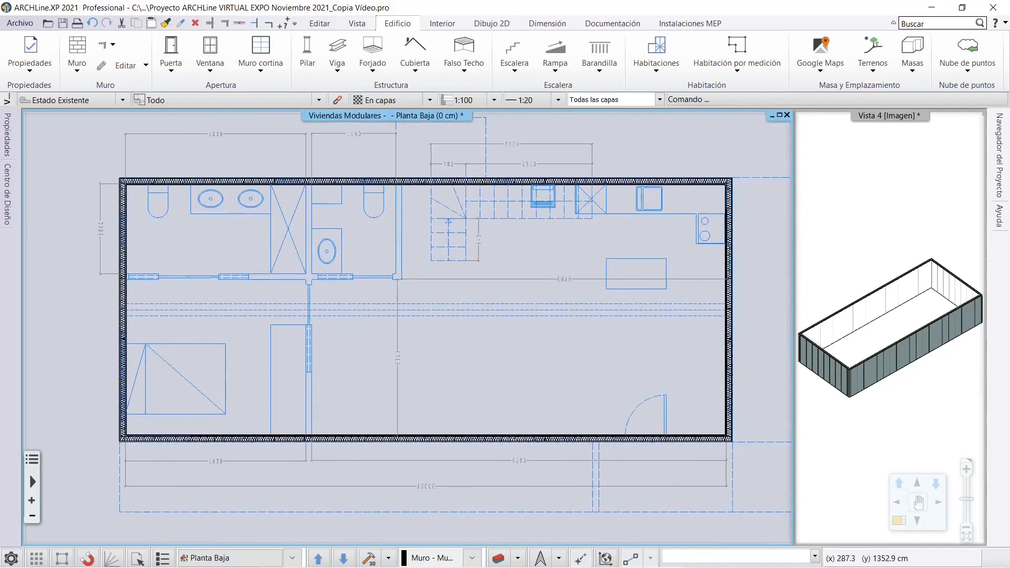
Activate the CLT EGOIN 200 (5 x 40 mm) style from Paneles Prefabricados for floor slabs and accept the slab properties
right_click(377, 50)
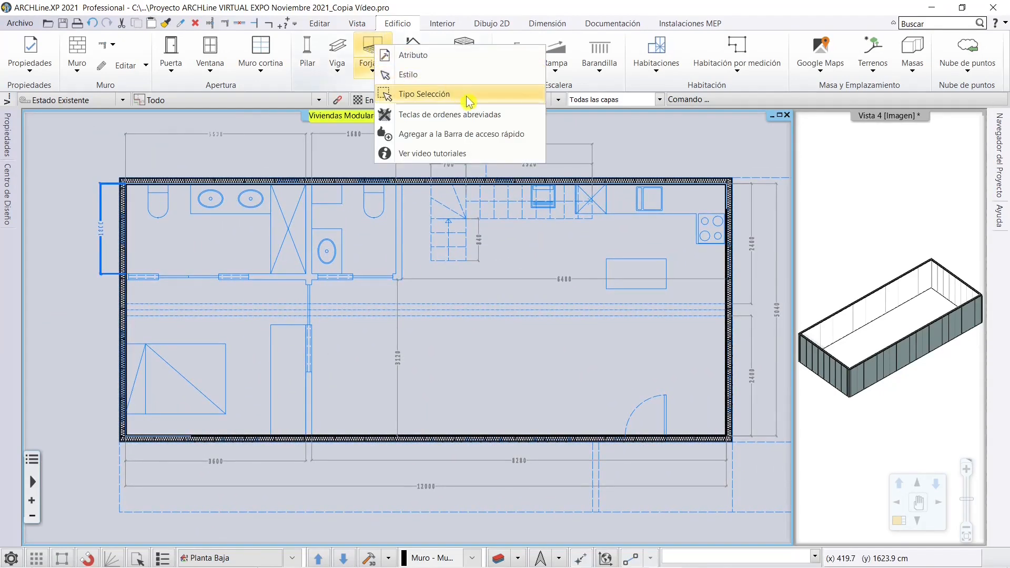
left_click(420, 74)
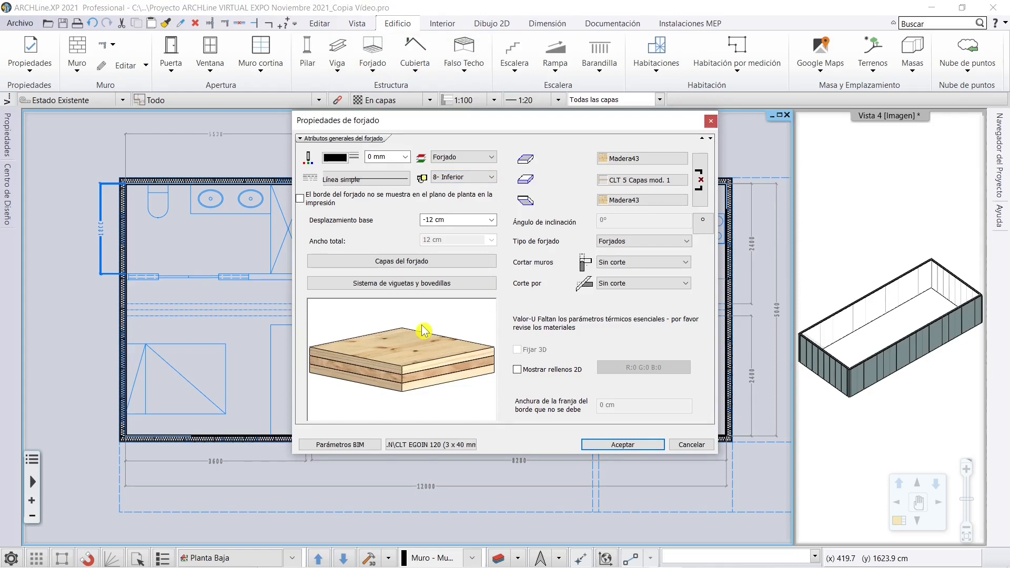
left_click(429, 445)
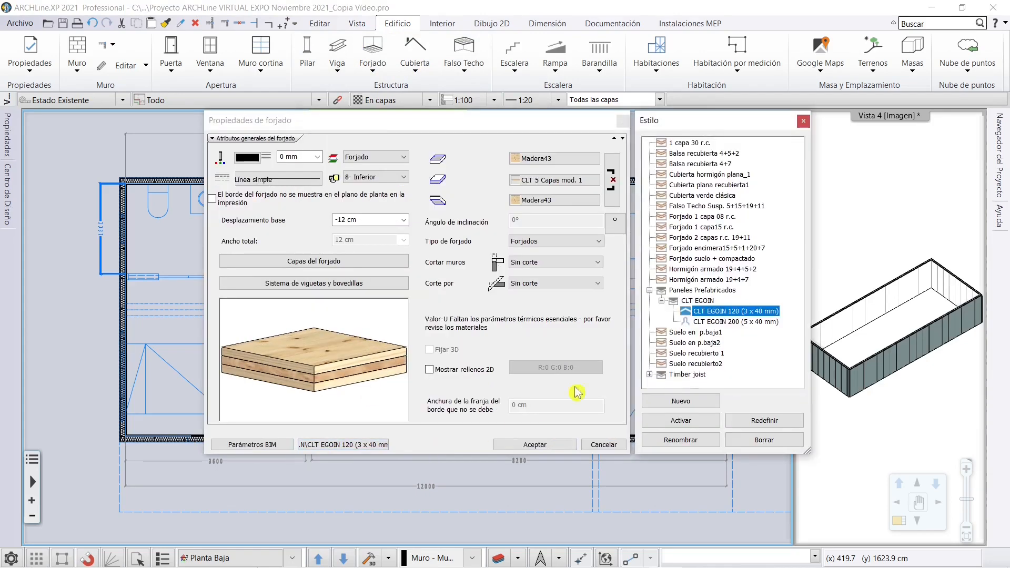
left_click(748, 322)
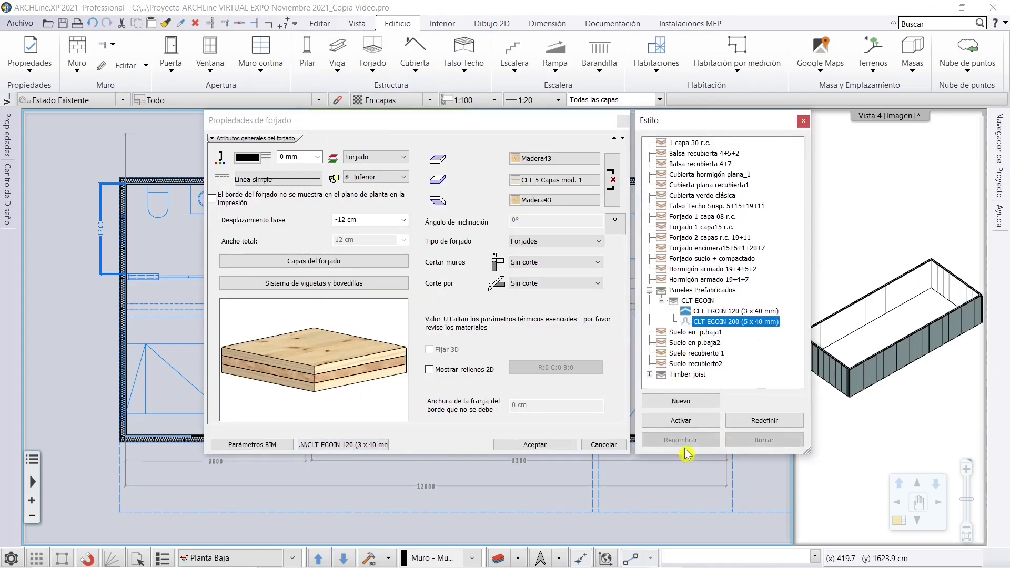
left_click(681, 420)
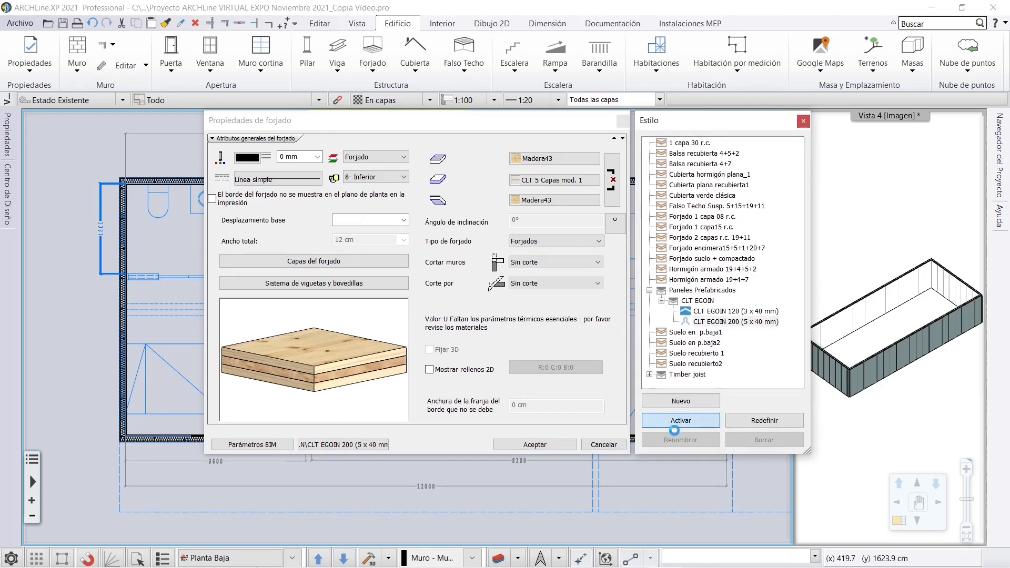
left_click(541, 445)
Create the CLT floor slab as a closed polygon through the four outer corners of the exterior walls
scroll(393, 398, "down", 1)
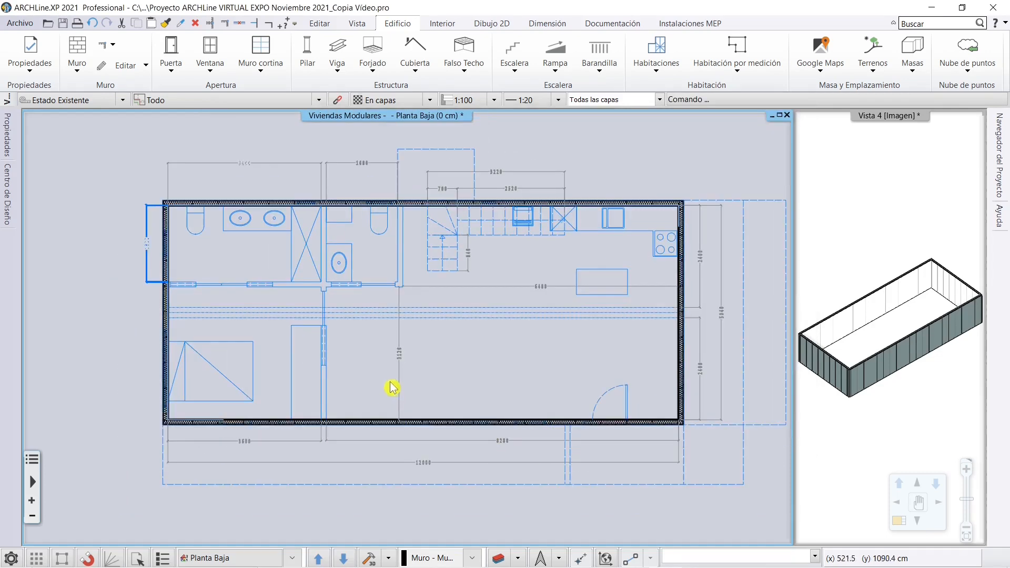
left_click(371, 67)
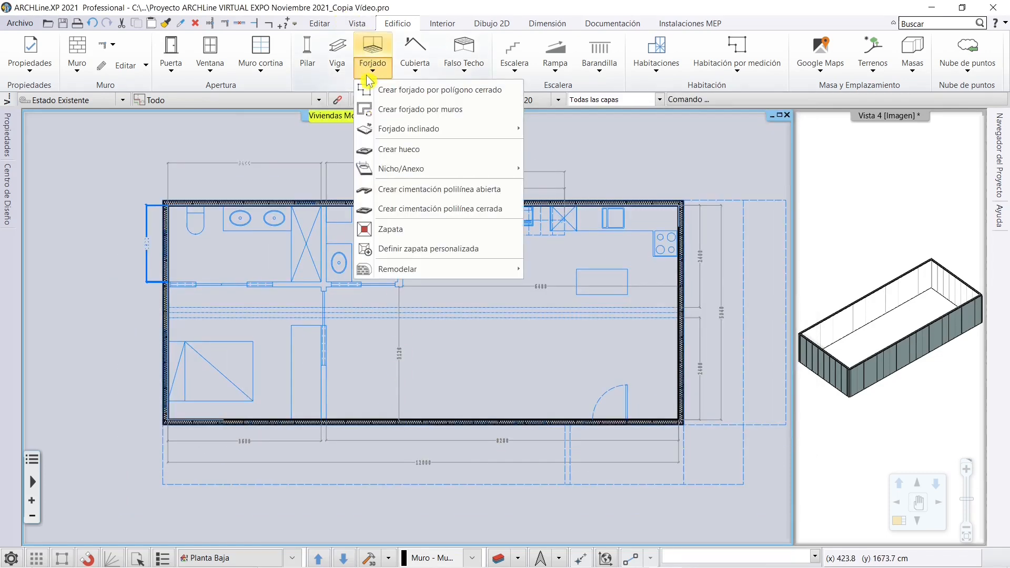
left_click(391, 90)
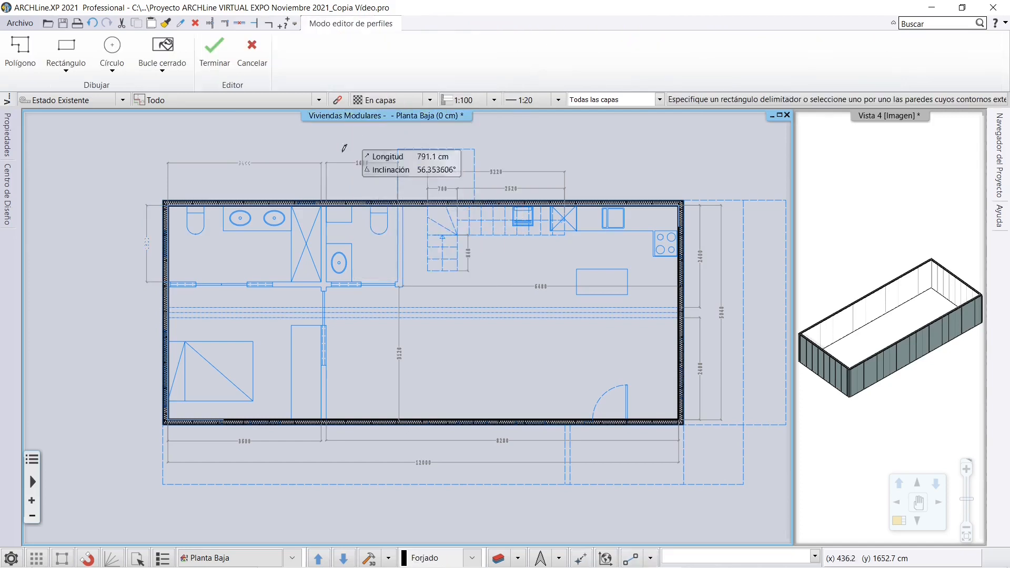
left_click(163, 200)
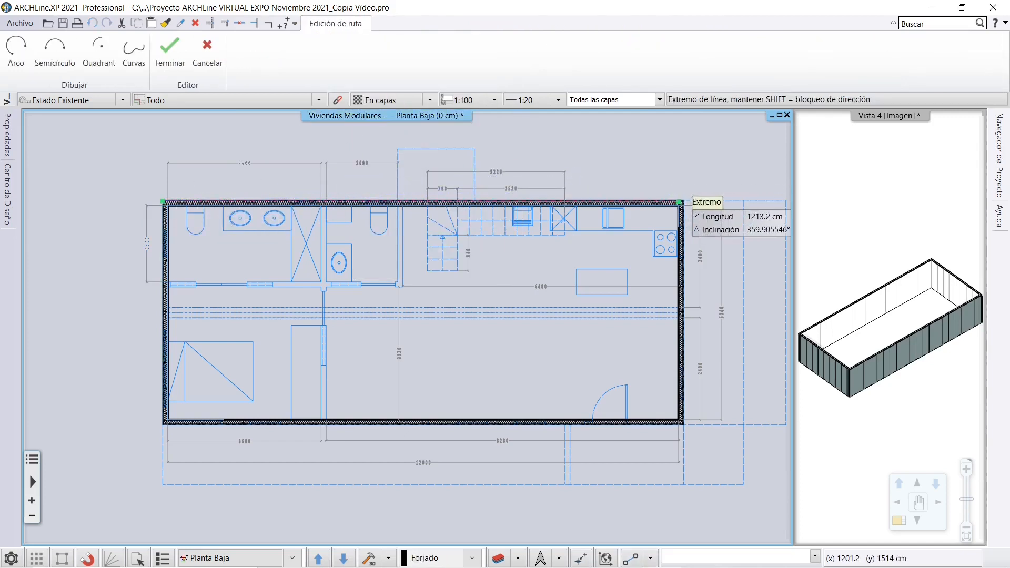
left_click(683, 200)
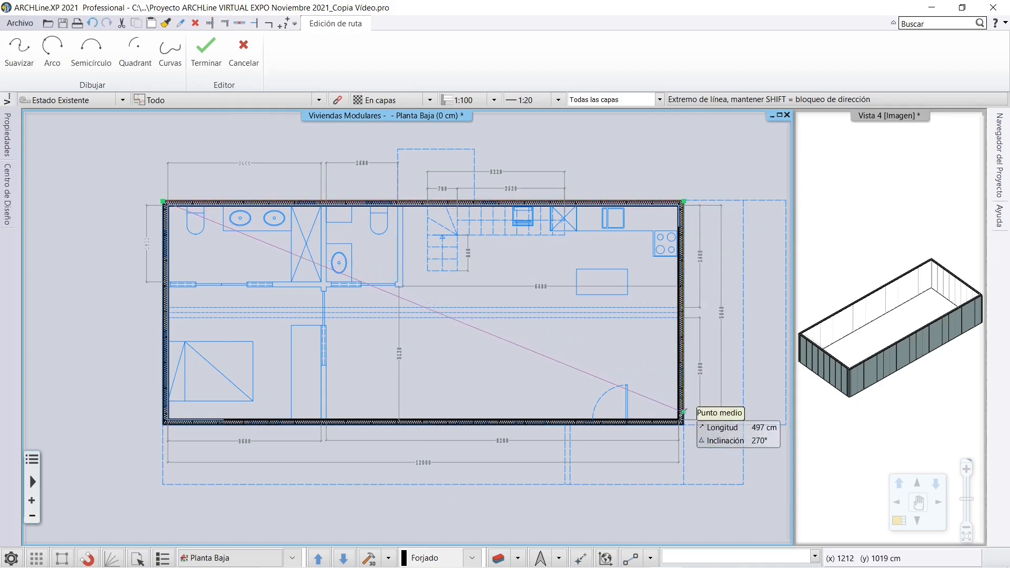
left_click(683, 423)
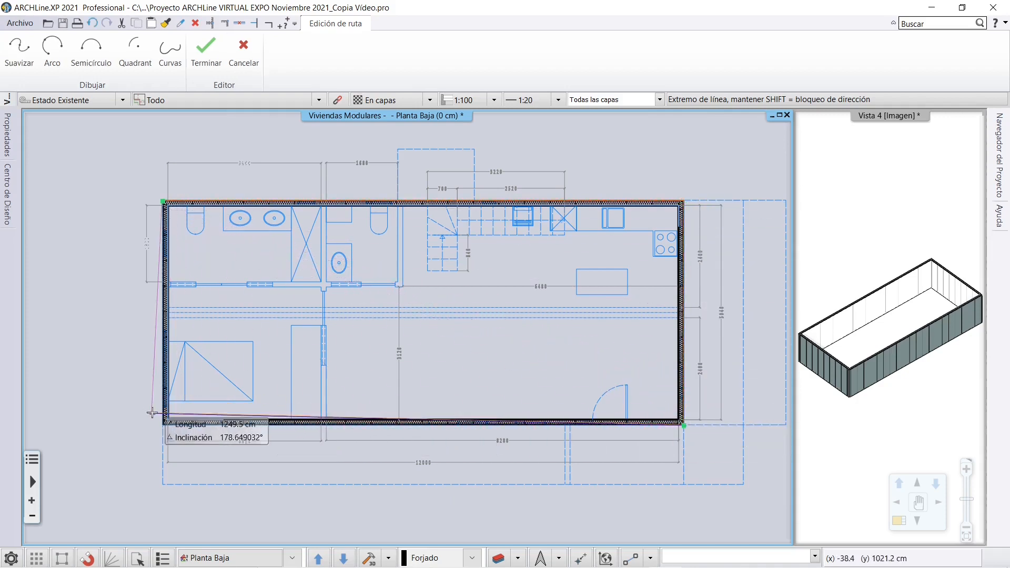
left_click(163, 424)
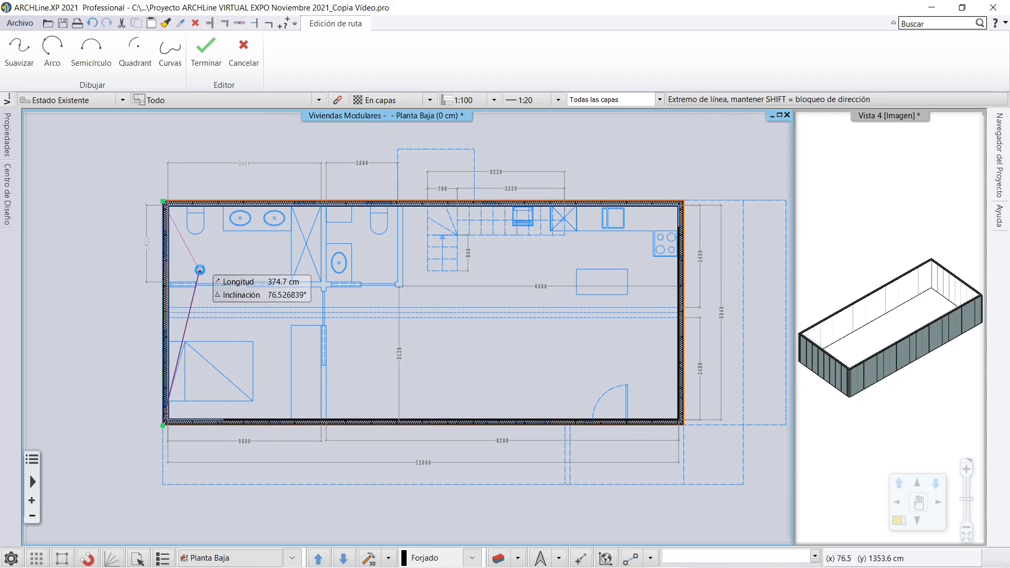
right_click(203, 275)
Examine the CLT floor slab beneath the walls in the enlarged 3D view from several angles
left_click(838, 414)
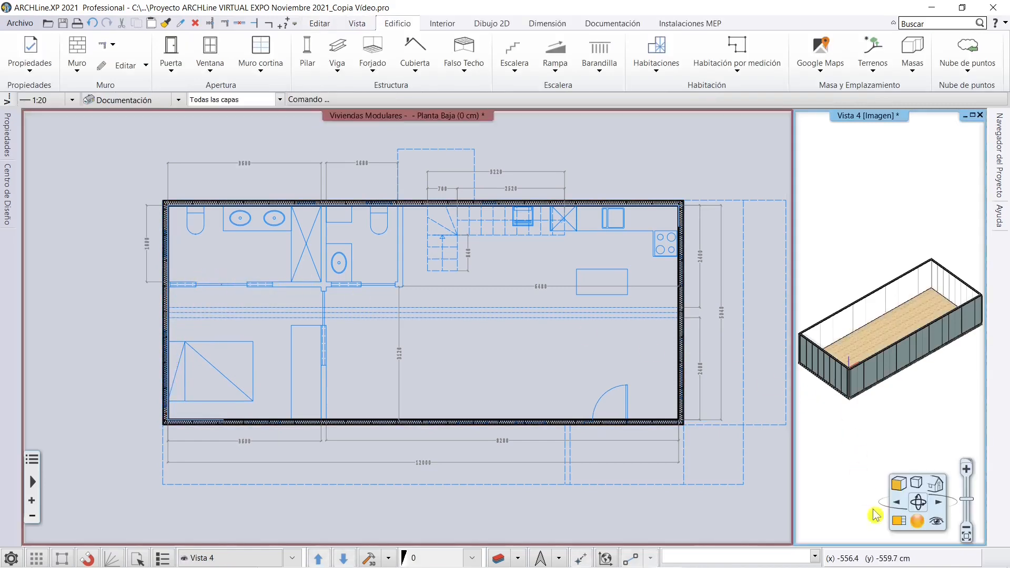
left_click(898, 521)
middle_click_drag(473, 464, 448, 437)
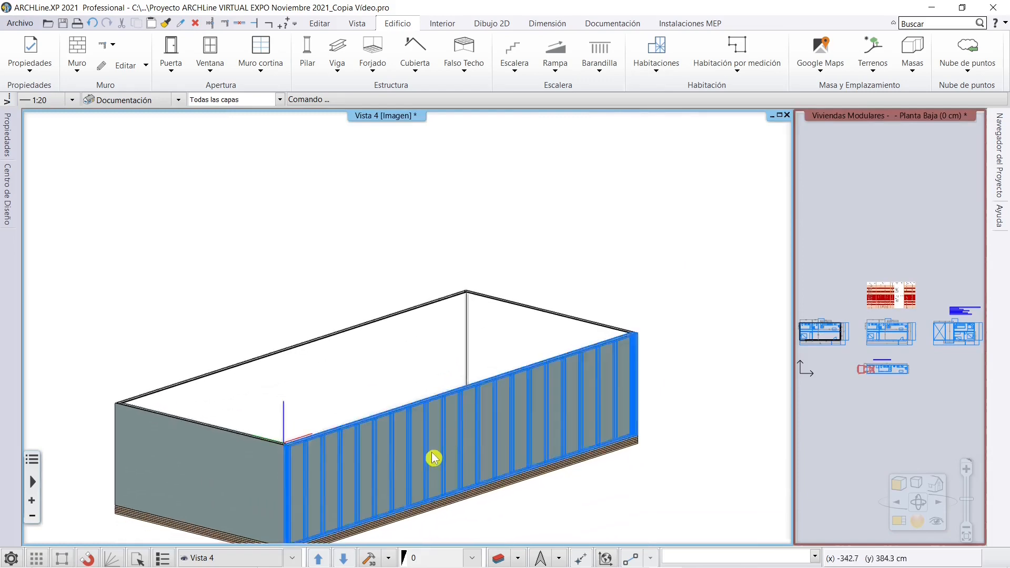
scroll(350, 474, "up", 3)
scroll(351, 470, "down", 4)
mouse_move(359, 413)
middle_mouse_down()
mouse_move(357, 432)
mouse_move(361, 405)
middle_mouse_up()
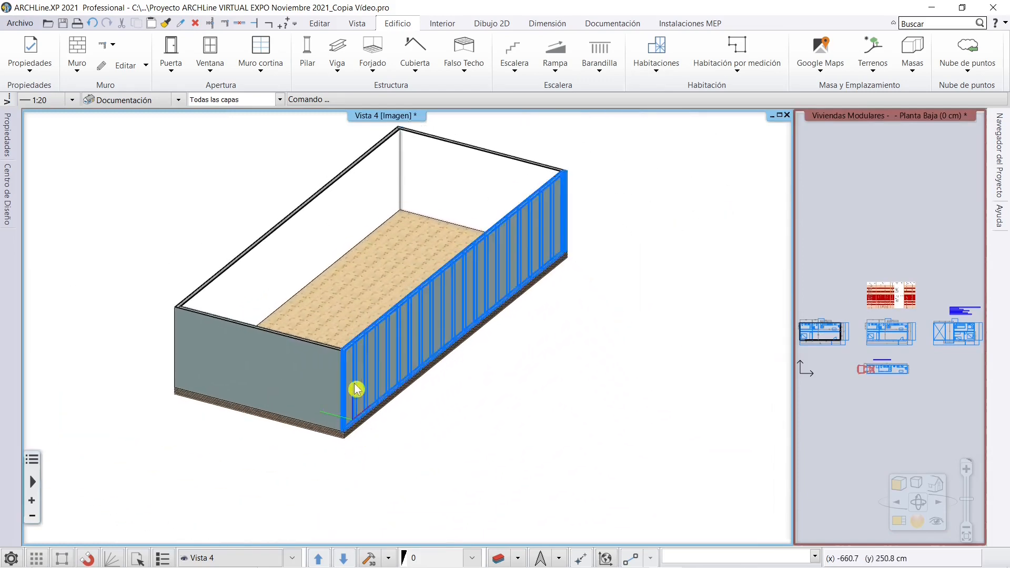
middle_click_drag(372, 368, 460, 376)
scroll(444, 382, "down", 2)
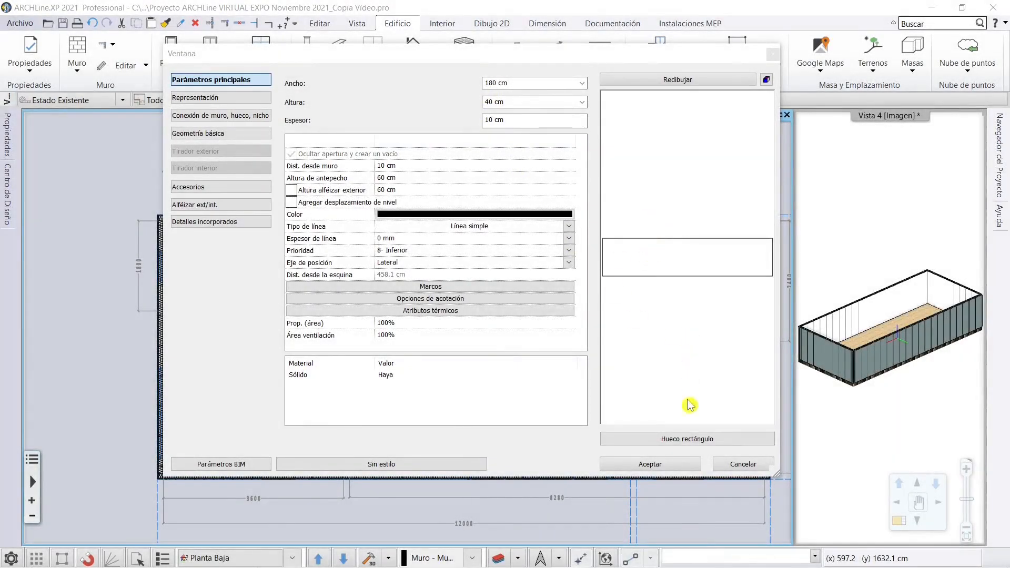
Choose the Hueco rectángulo model from the standard Hueco category as the window type
left_click(673, 444)
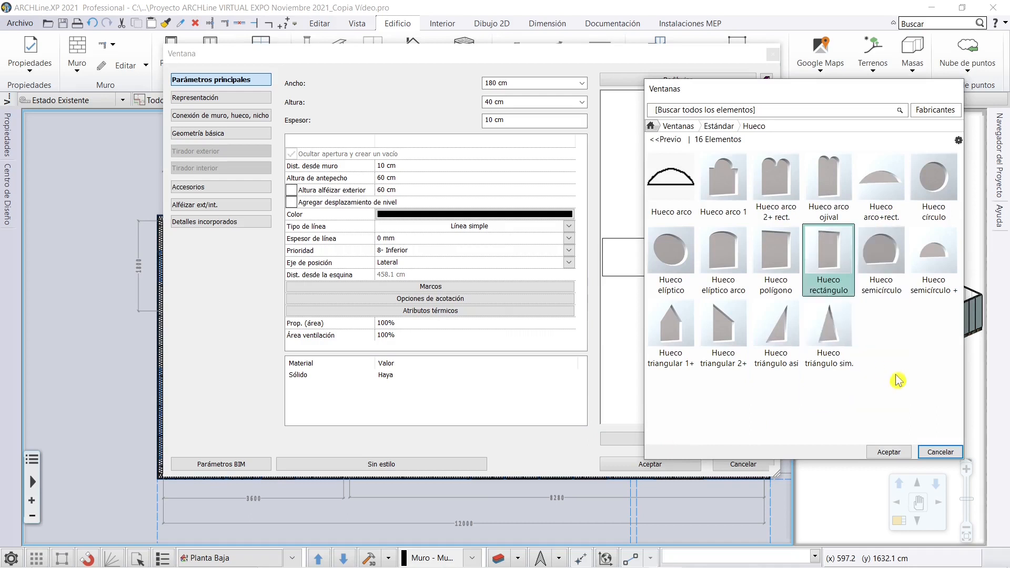
left_click(666, 139)
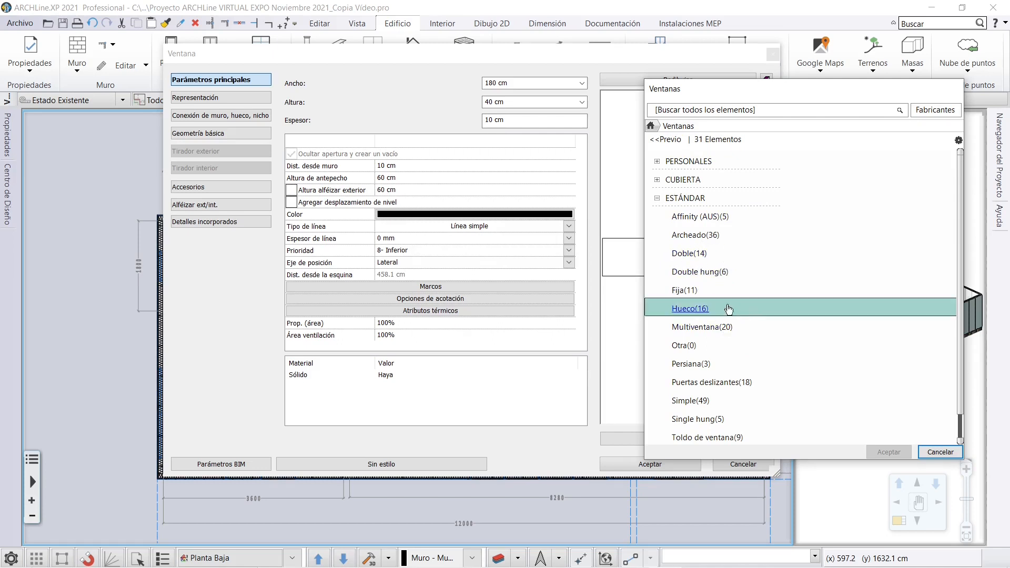
left_click(690, 308)
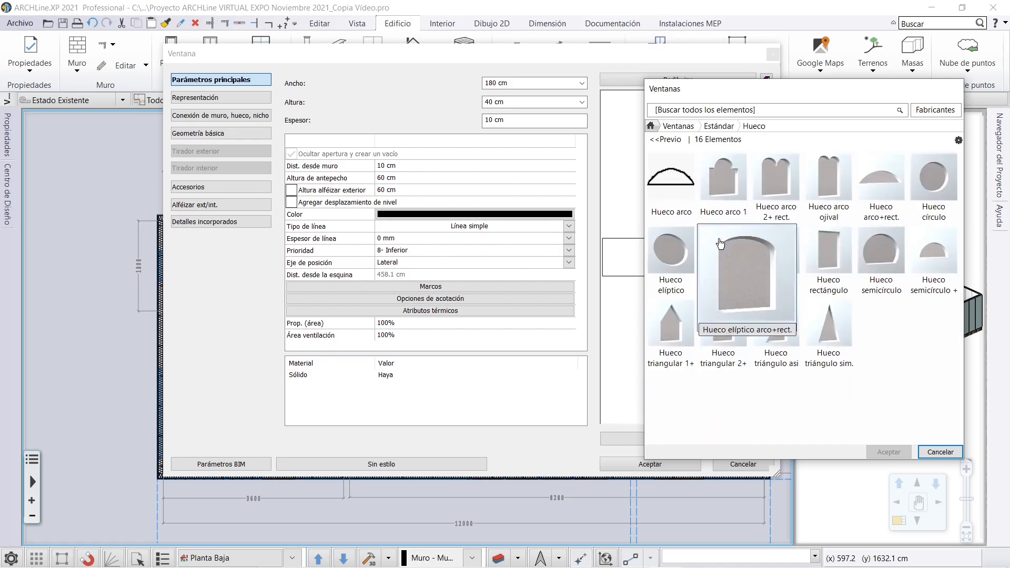
left_click(827, 263)
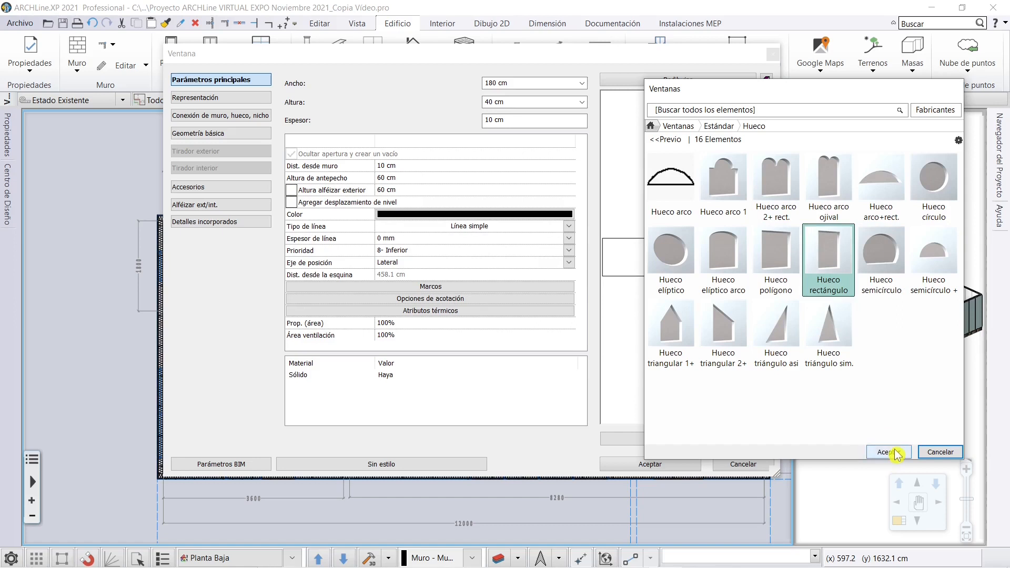
left_click(894, 453)
Set the rectangular opening's width to 40 cm, redraw its preview and accept the window properties
left_click(520, 83)
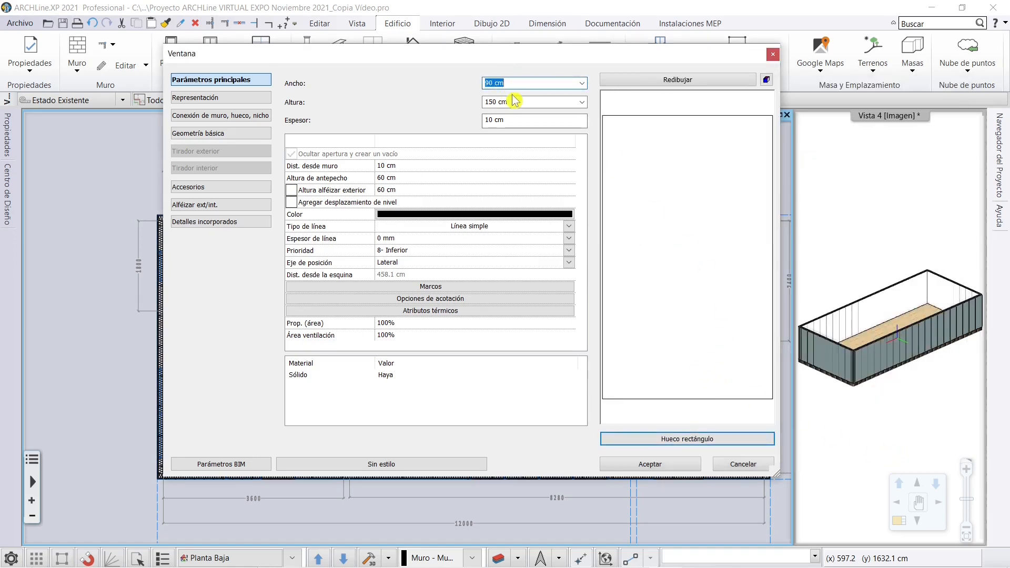
type("40")
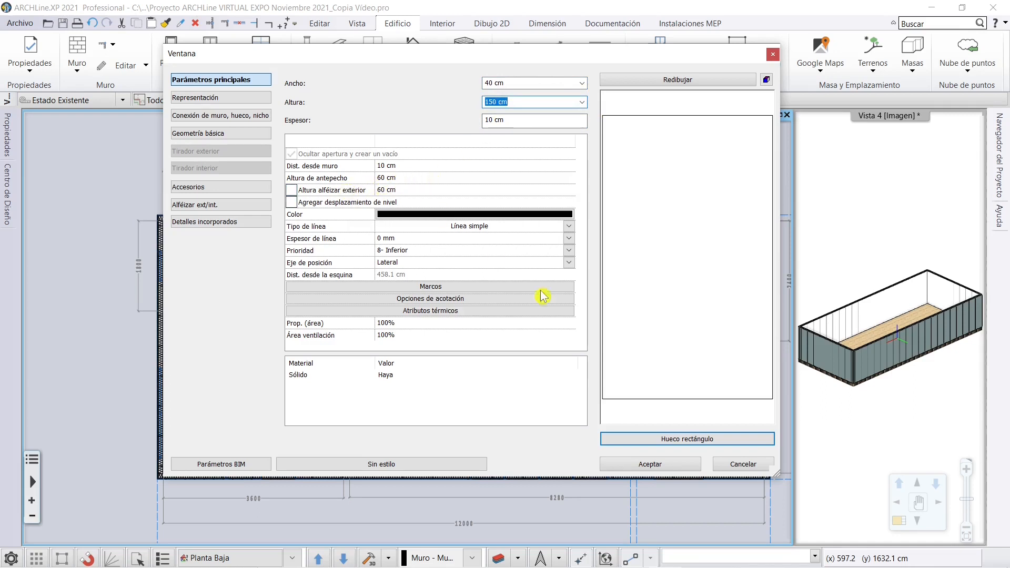
left_click(668, 80)
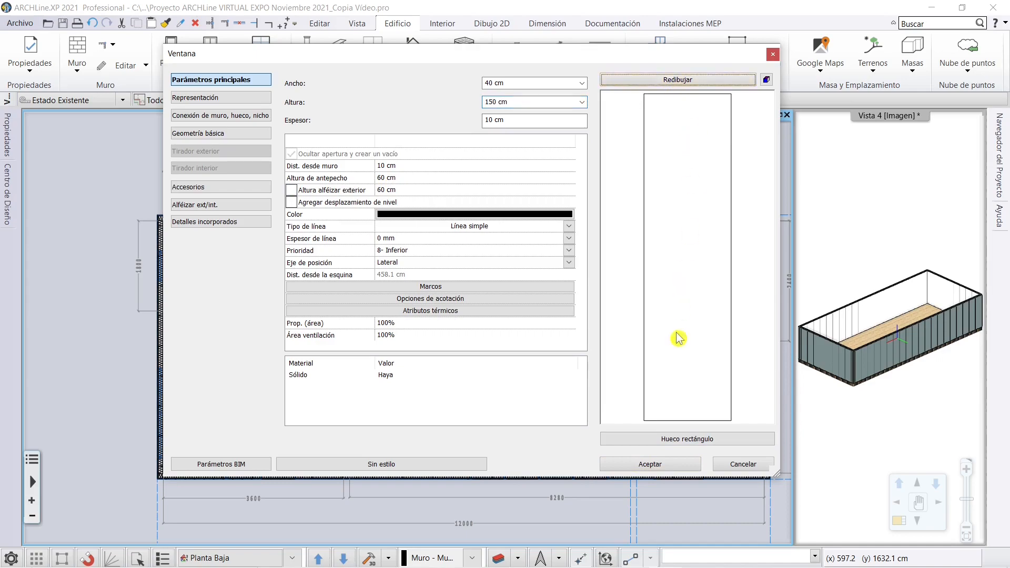
left_click(648, 463)
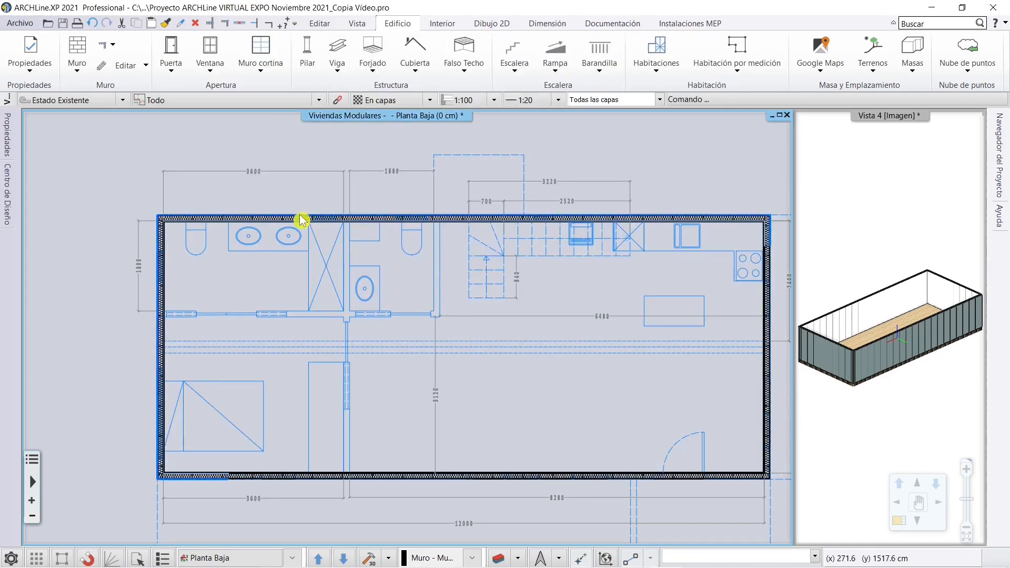
Place the opening by two points on the rear wall, matching the plan's window mark at the shower
scroll(301, 220, "up", 10)
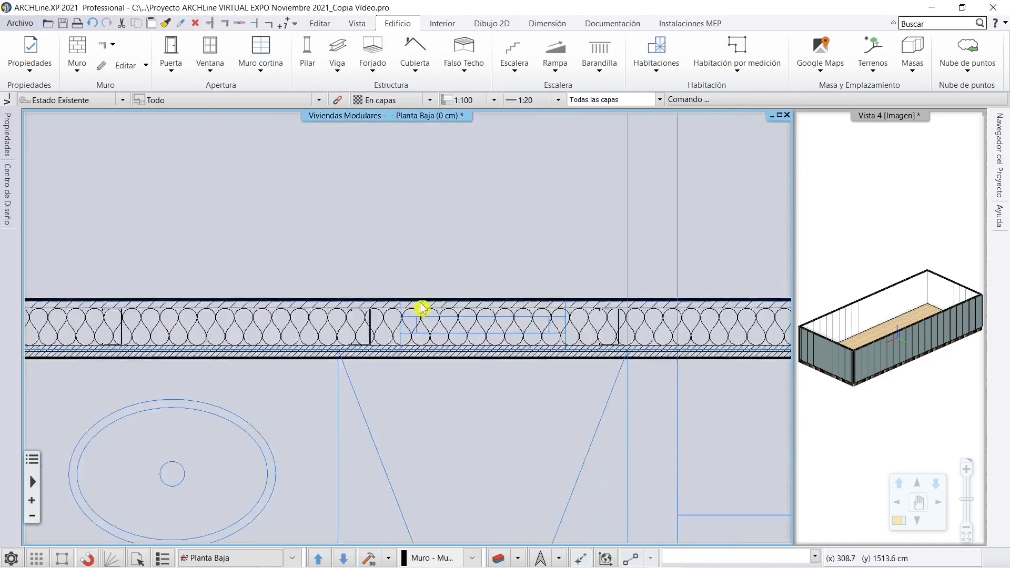
scroll(422, 307, "up", 1)
left_click(211, 71)
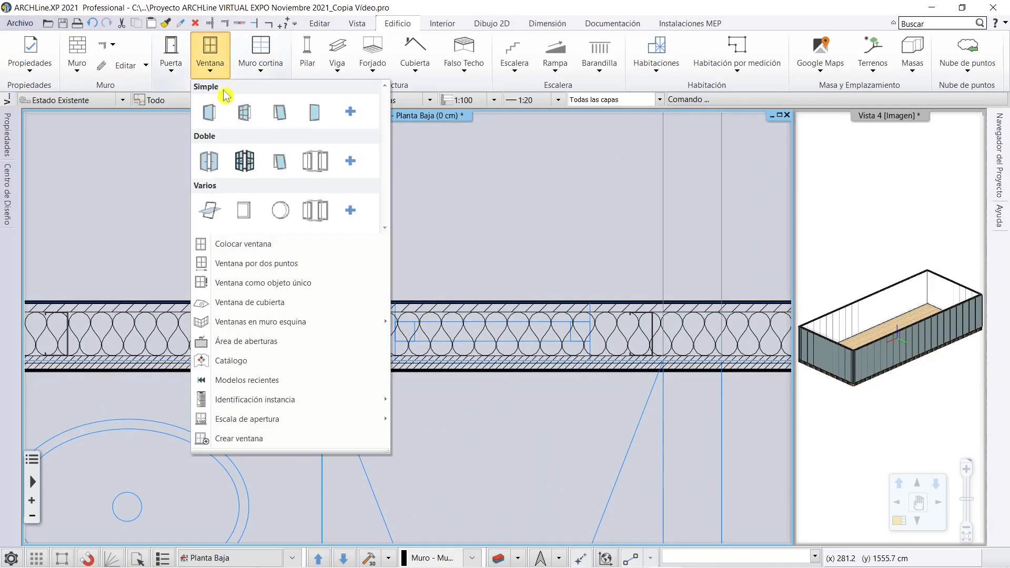
left_click(252, 264)
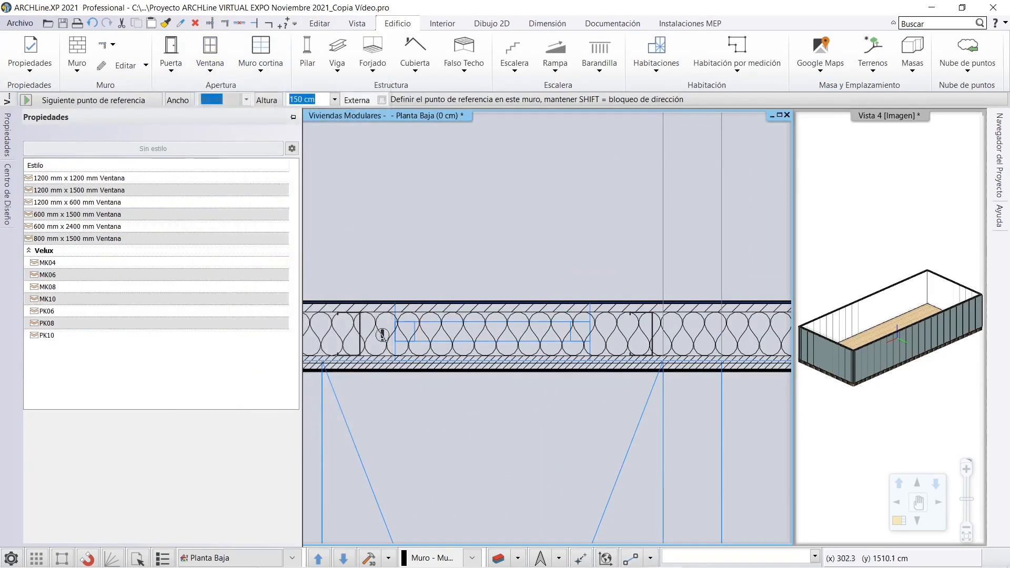
left_click(395, 371)
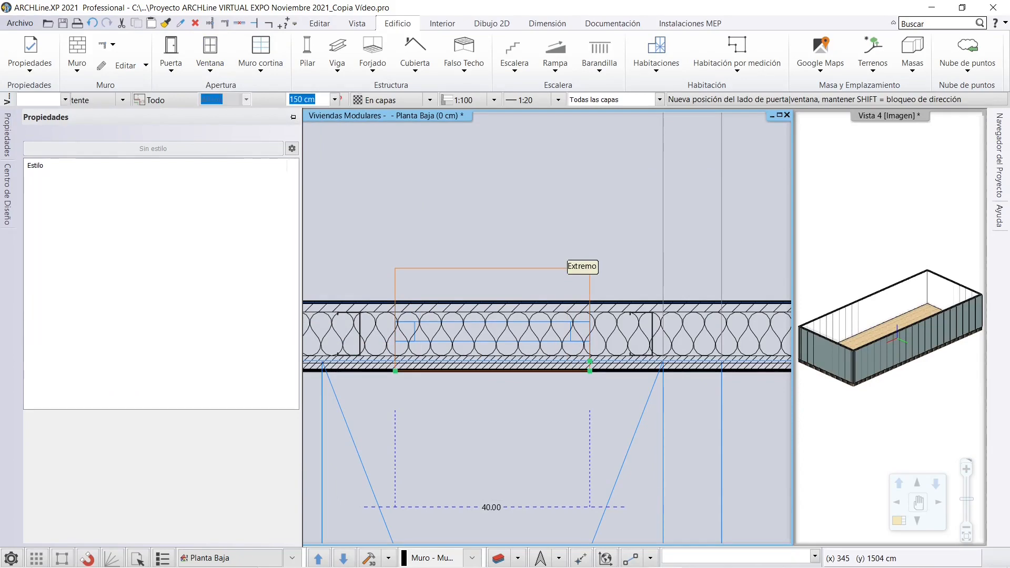
left_click(589, 370)
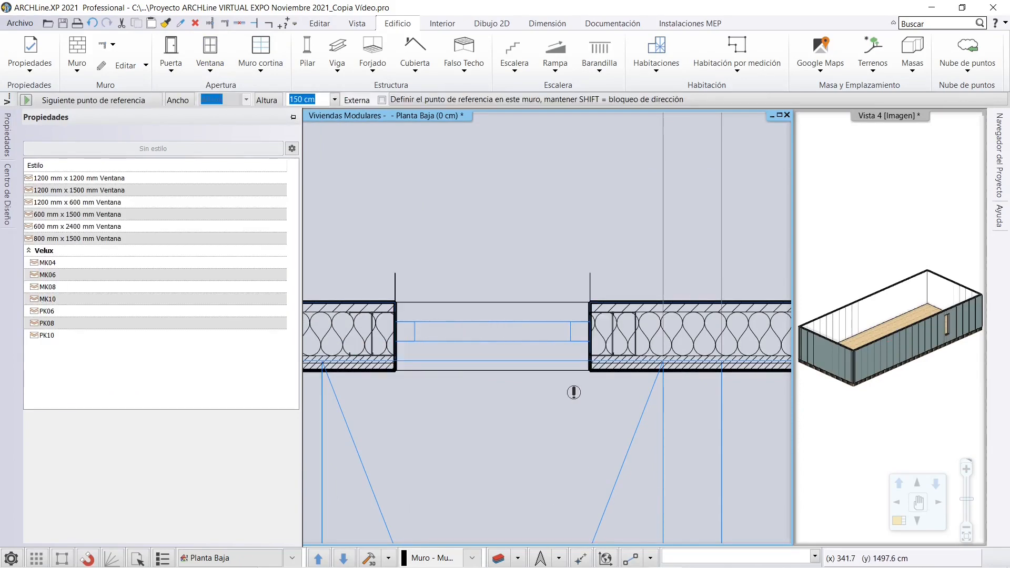
scroll(570, 390, "down", 3)
scroll(565, 390, "down", 1)
middle_click_drag(565, 390, 549, 308)
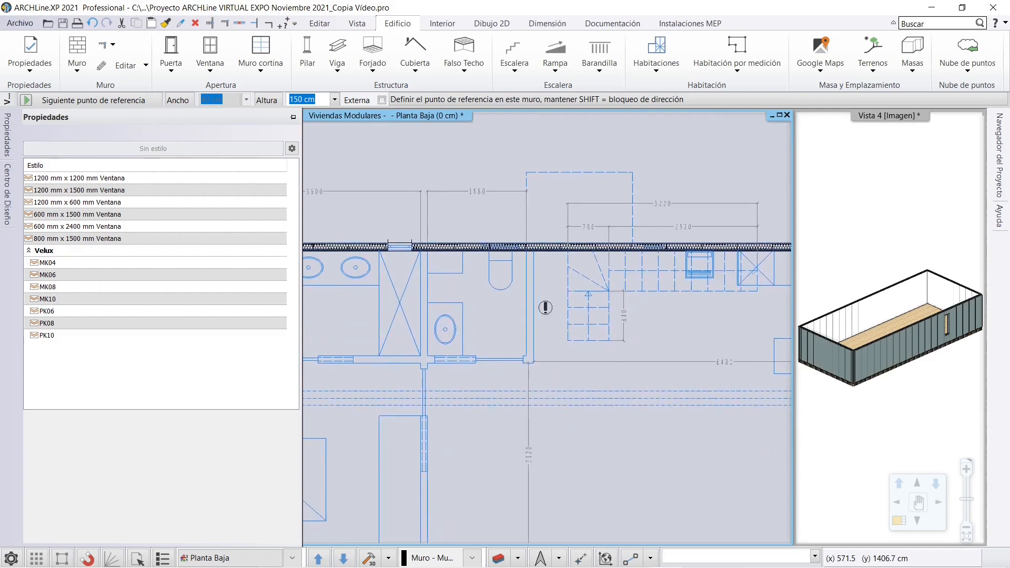
key("Escape")
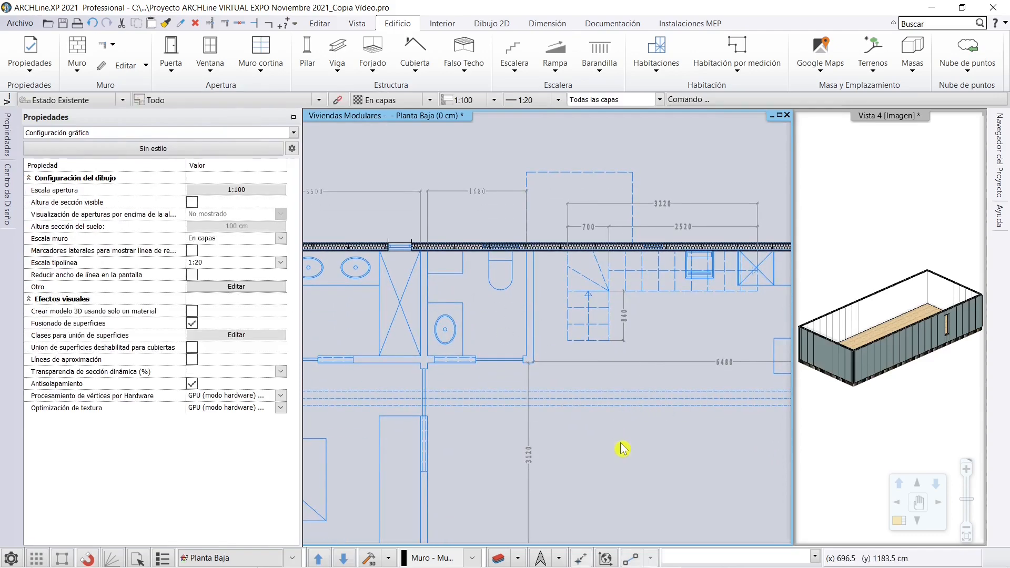
Examine the new opening and its surrounding steel framing in the 3D view, from outside and inside the enclosure
left_click(861, 455)
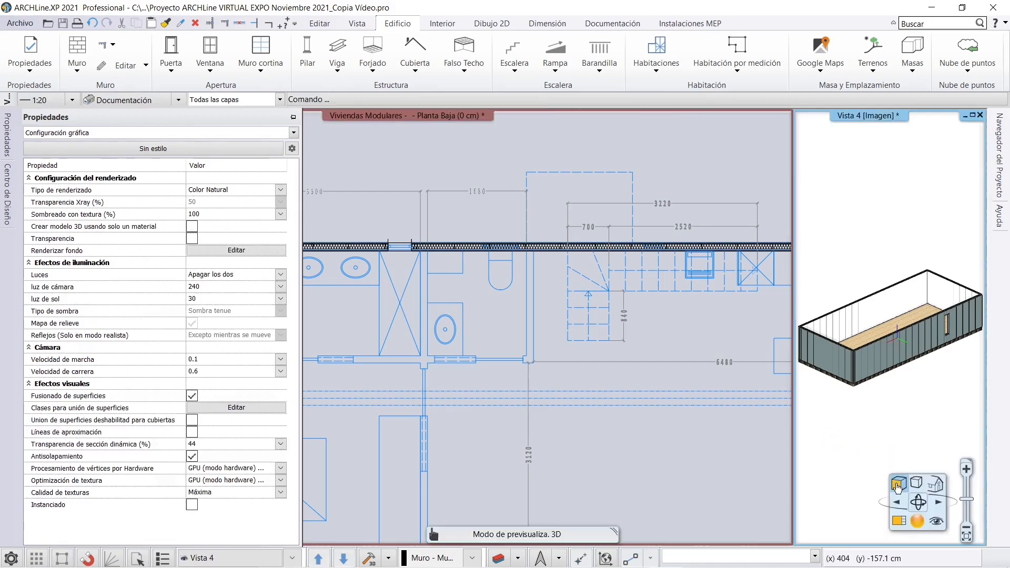
left_click(896, 514)
scroll(613, 384, "up", 2)
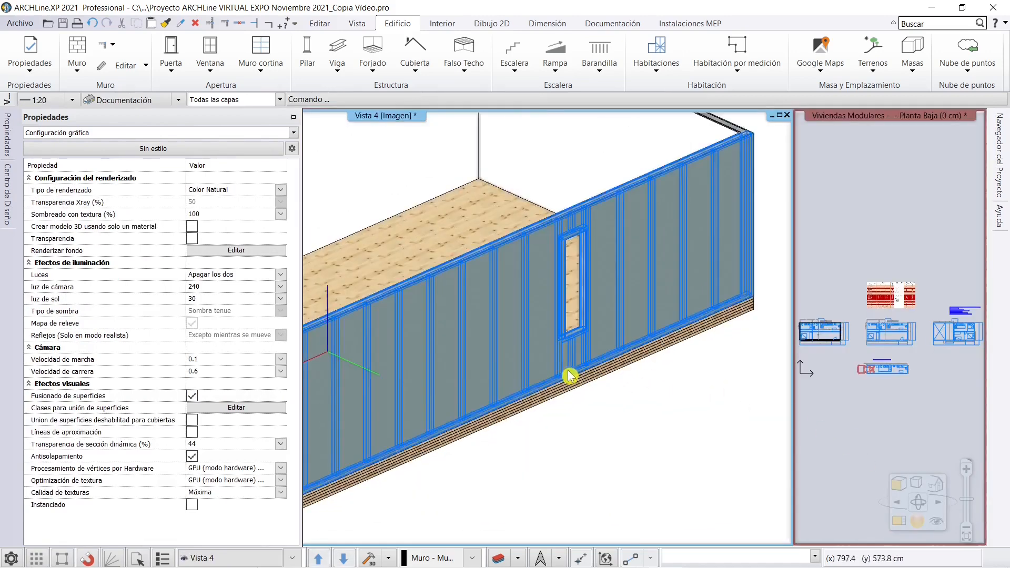
scroll(570, 376, "down", 4)
middle_click_drag(523, 400, 731, 343)
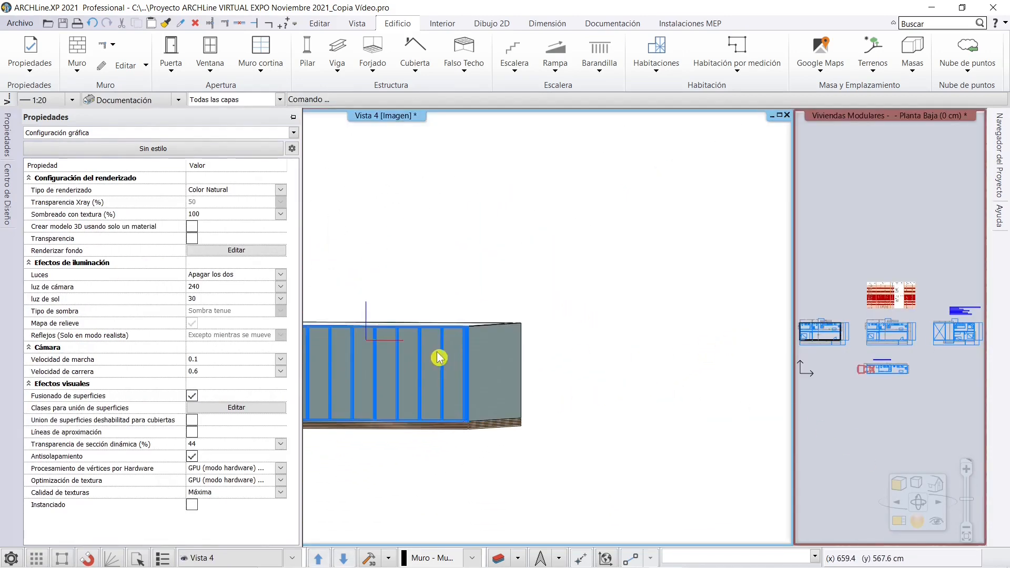
left_click(436, 358)
middle_click_drag(436, 359, 624, 467)
left_click(624, 465)
scroll(541, 378, "down", 3)
middle_click_drag(534, 378, 490, 402)
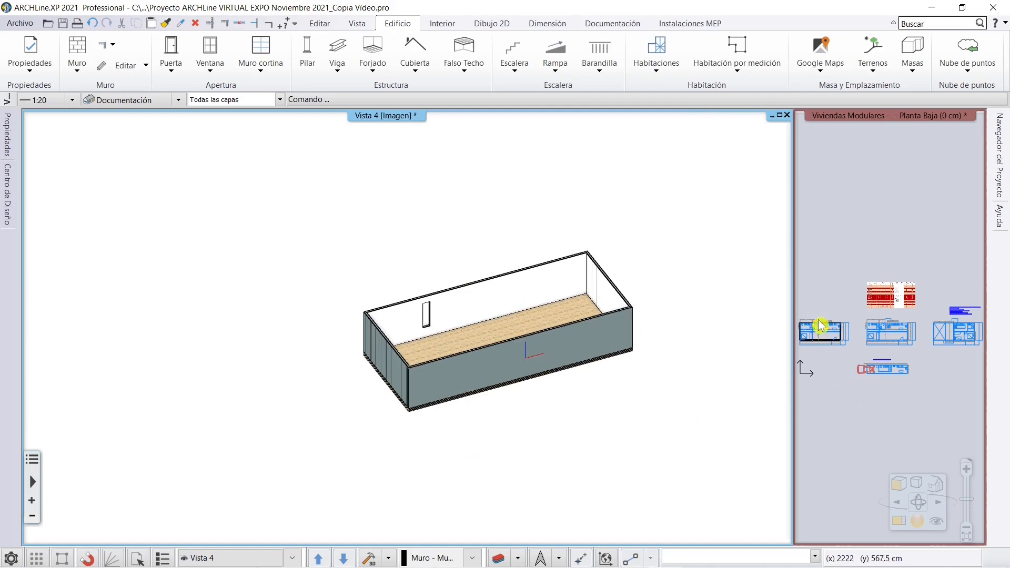
Return to the floor plan and examine the end wall beside the kitchen and entrance door
left_click(838, 426)
left_click(898, 522)
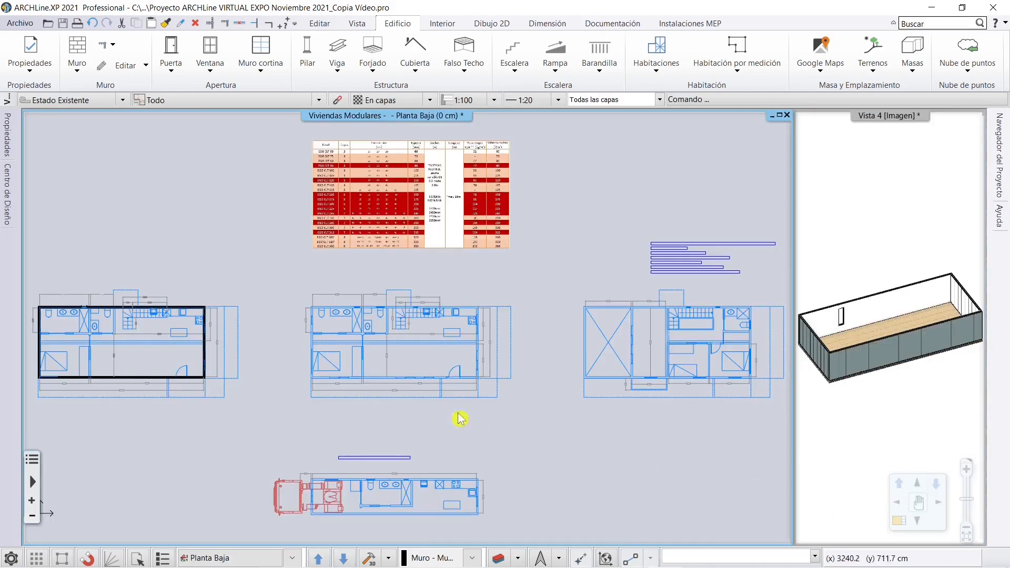
scroll(169, 412, "up", 6)
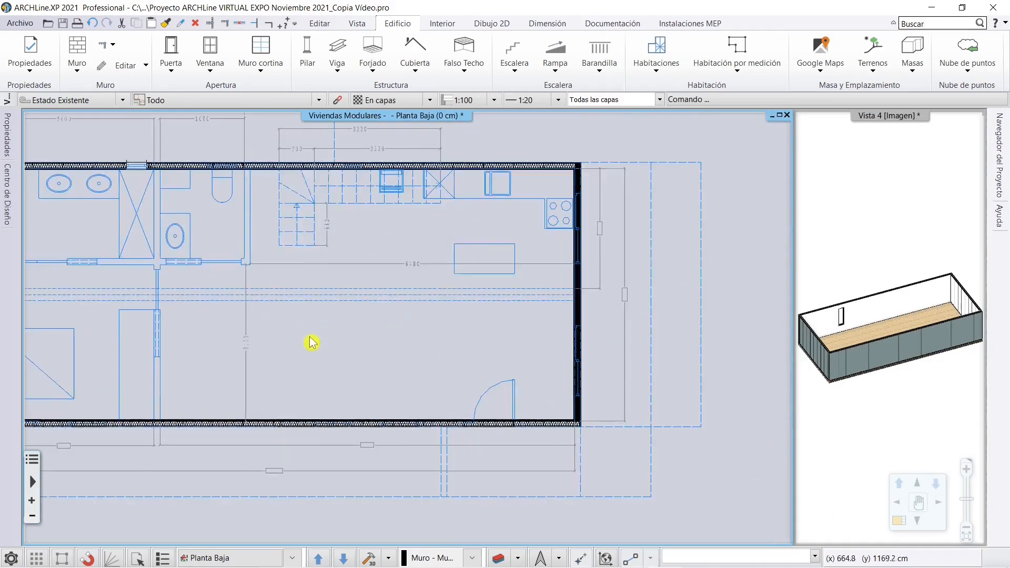
scroll(481, 300, "up", 2)
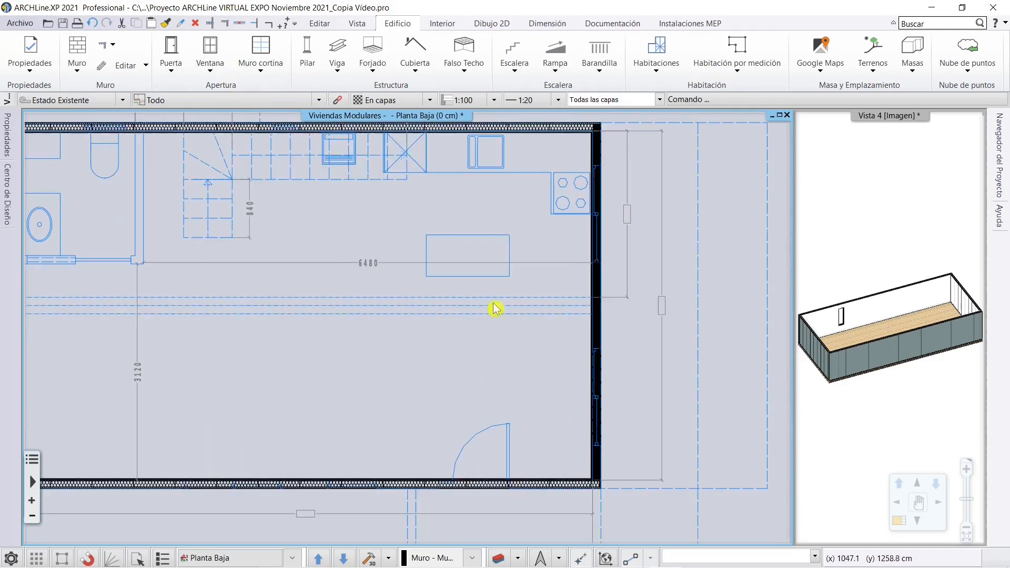
right_click(628, 331)
left_click(647, 315)
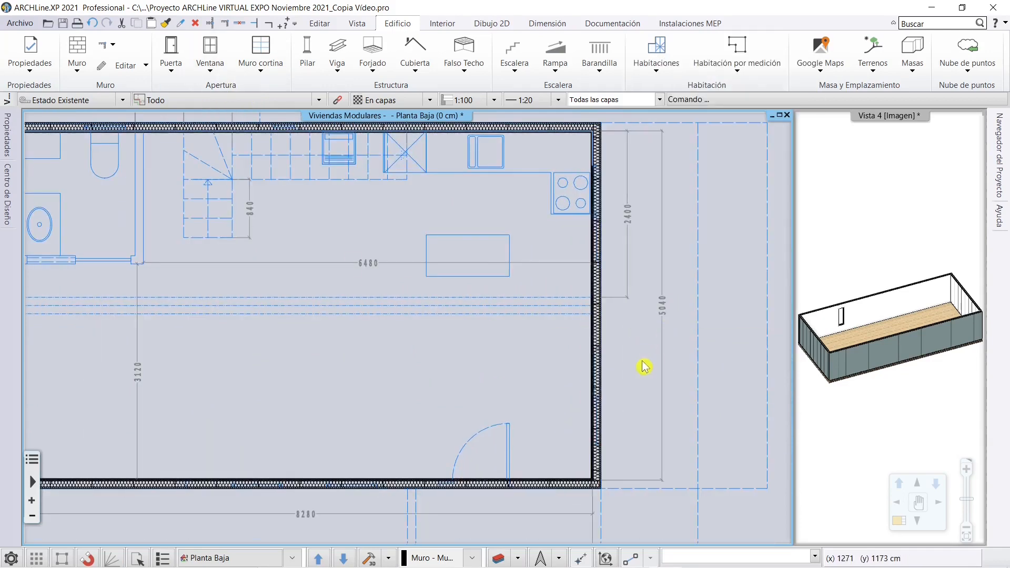
scroll(511, 339, "up", 1)
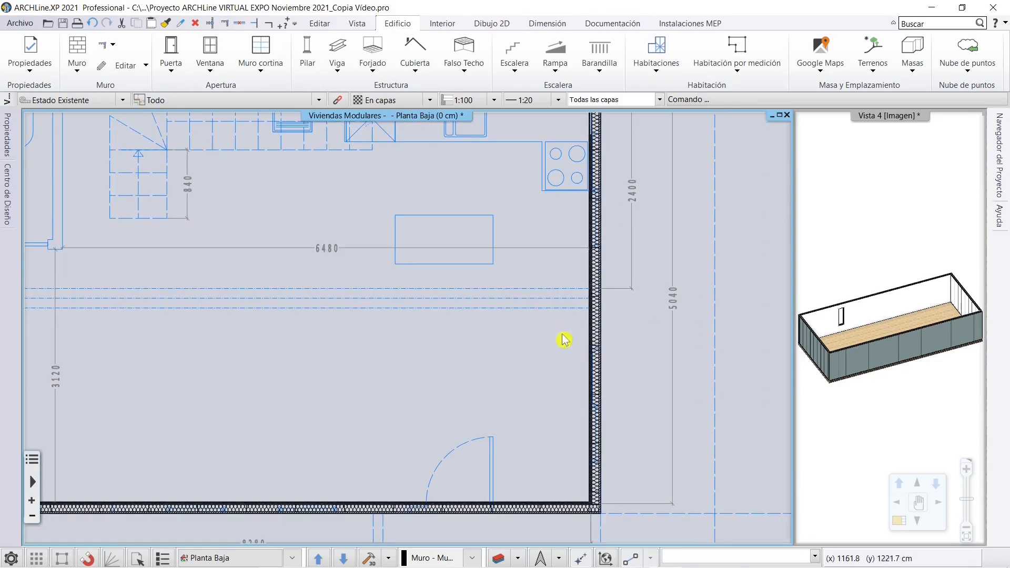
Choose the Hueco polígono opening from the interior door catalogue and accept the door properties at 120 × 210 cm and 10 cm thick
right_click(635, 360)
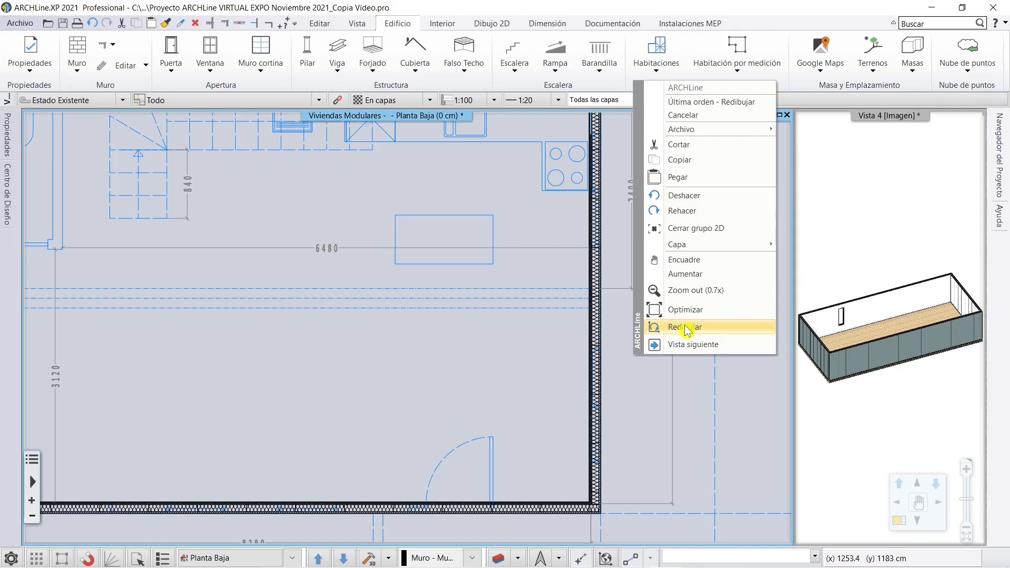
left_click(472, 357)
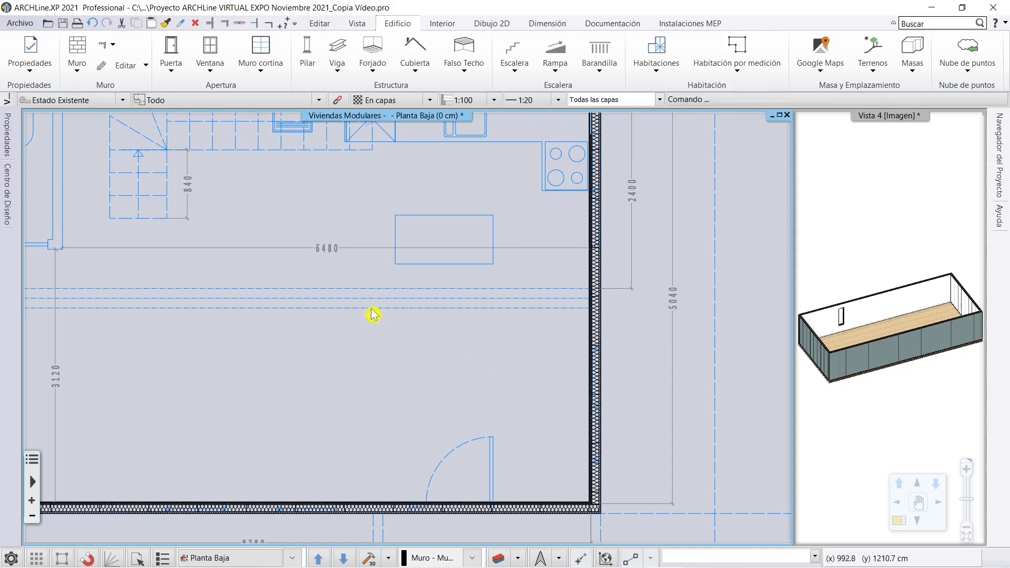
right_click(165, 46)
left_click(196, 57)
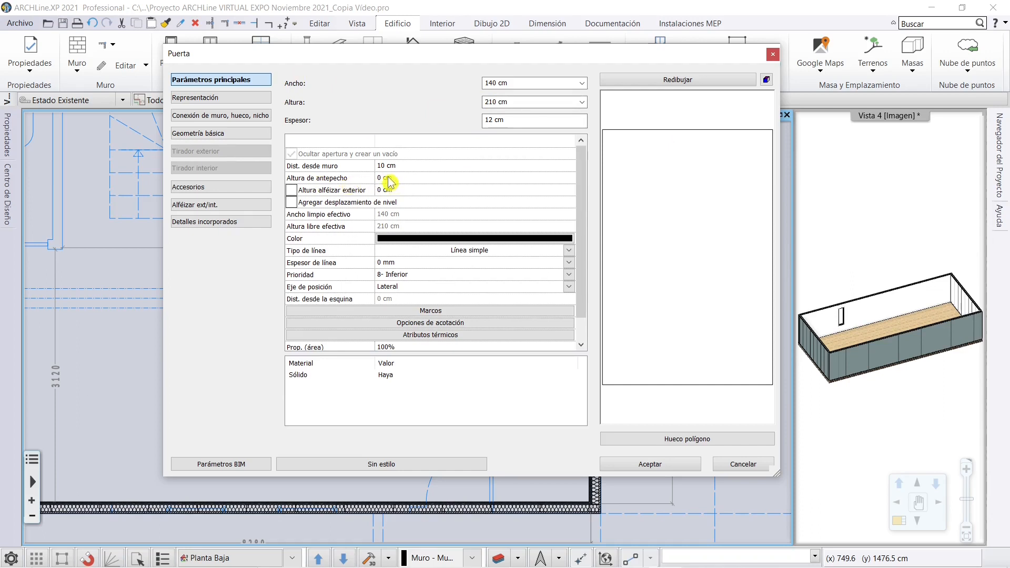
left_click(497, 121)
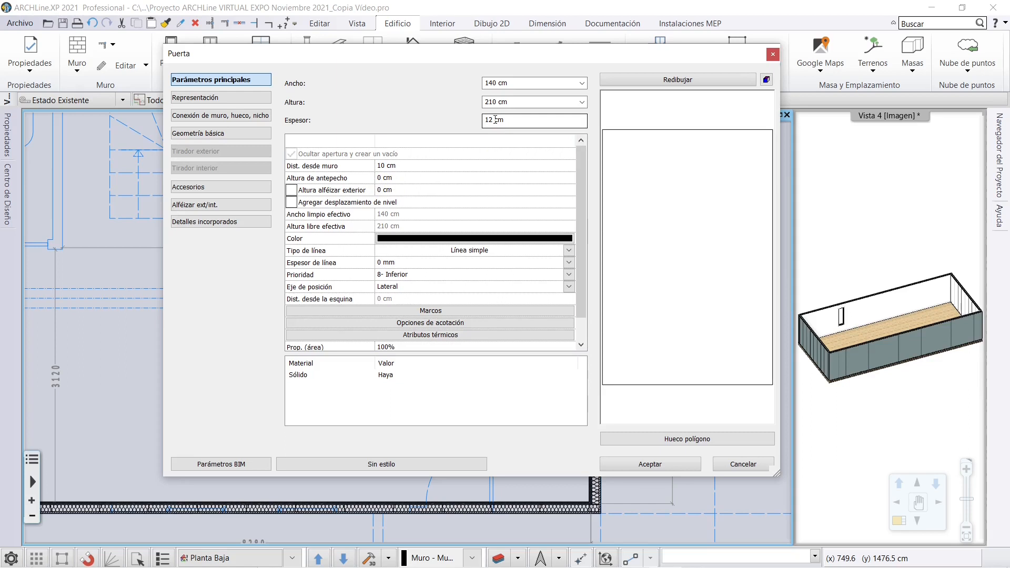
left_click(501, 82)
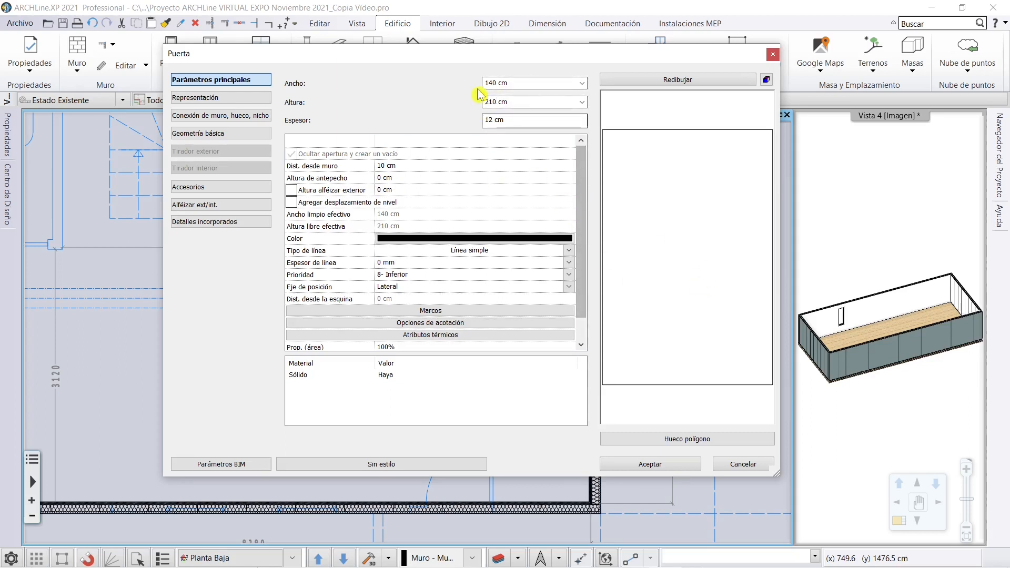
left_click(676, 440)
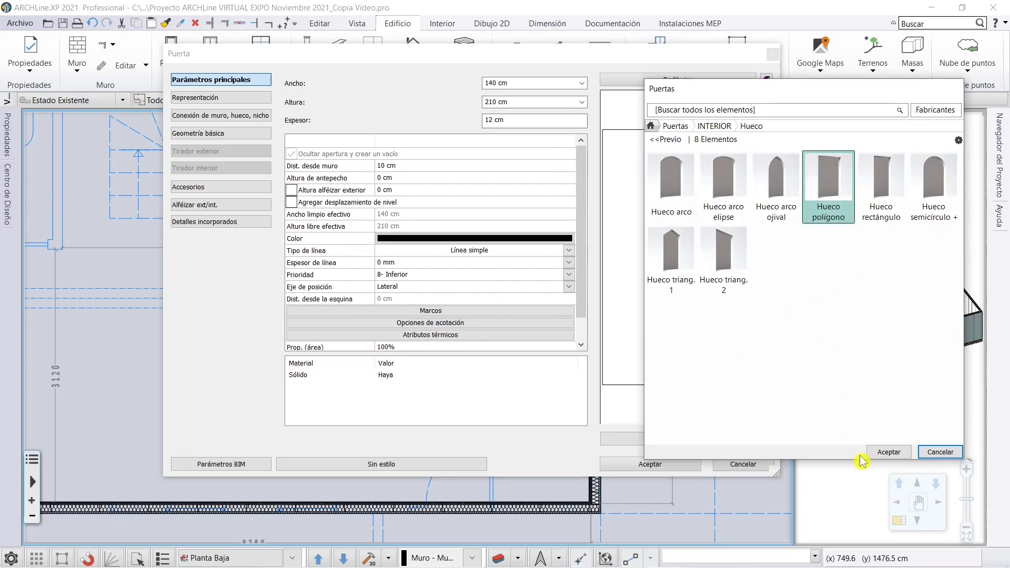
left_click(889, 452)
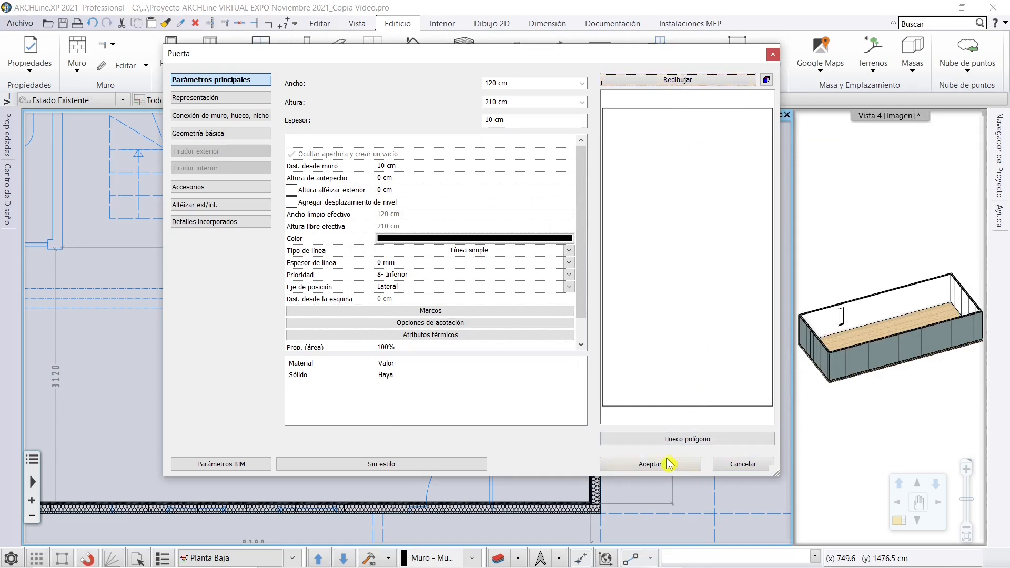
left_click(650, 463)
Place the door opening by two points on the end wall near the entrance, 140 cm wide, matching the plan's opening mark
scroll(561, 365, "up", 2)
scroll(555, 395, "up", 4)
middle_click_drag(492, 380, 606, 262)
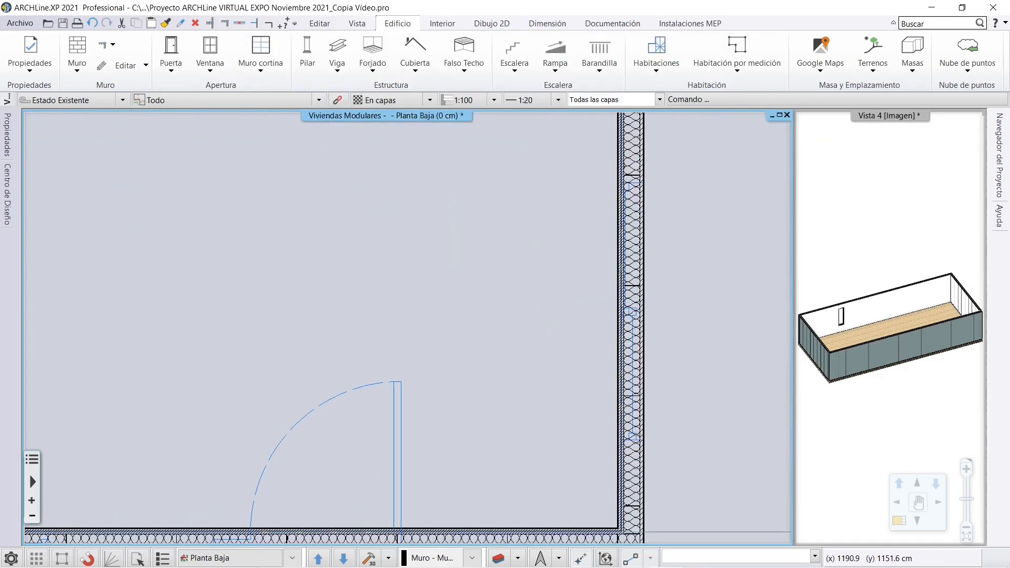
left_click(171, 68)
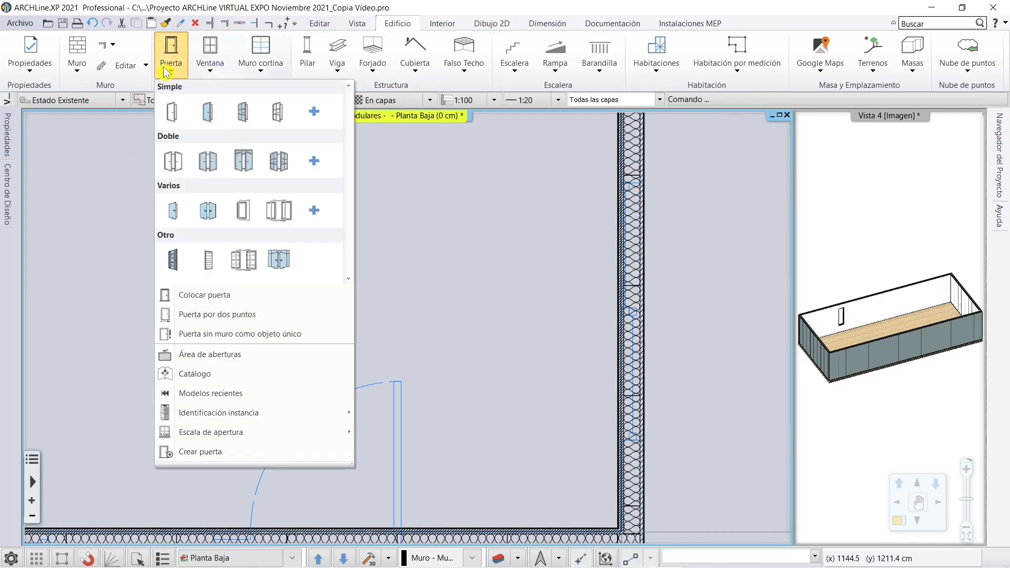
left_click(202, 315)
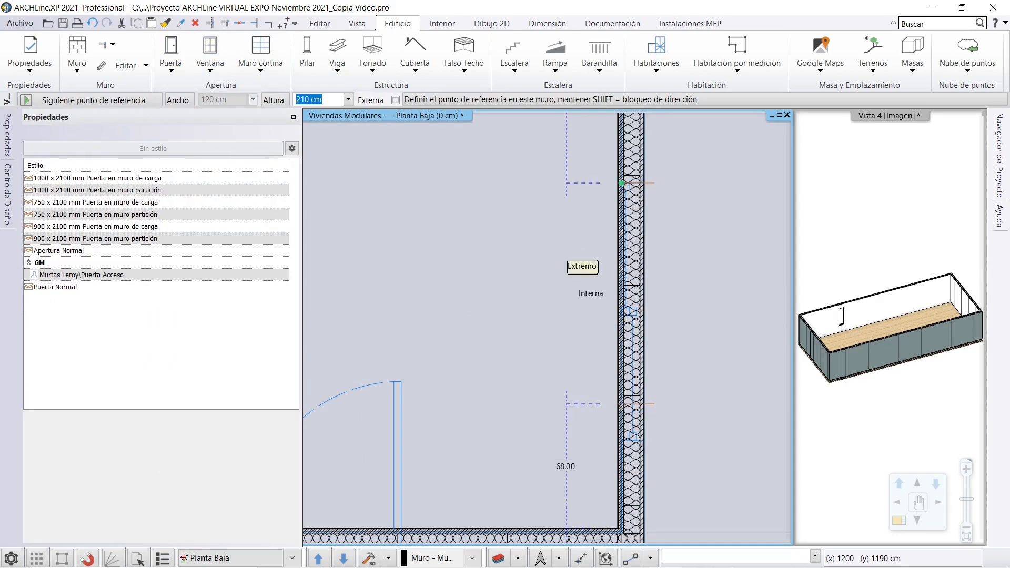
left_click(621, 184)
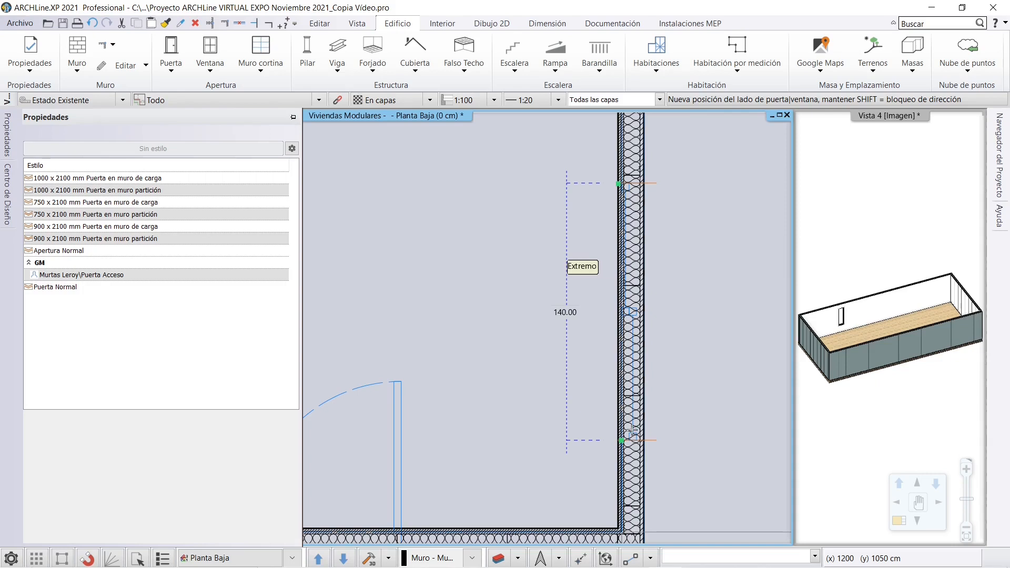
left_click(631, 429)
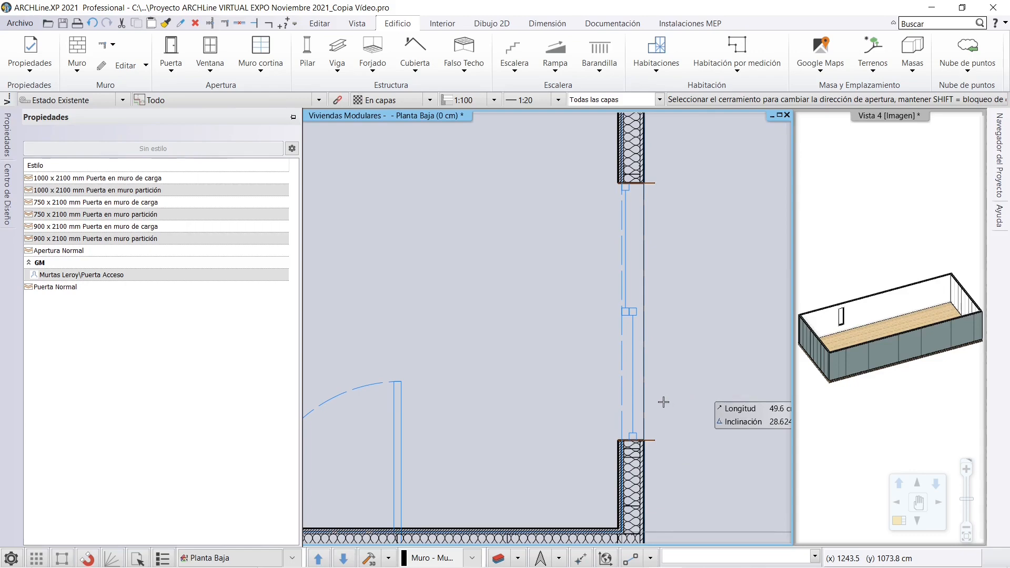
left_click(716, 357)
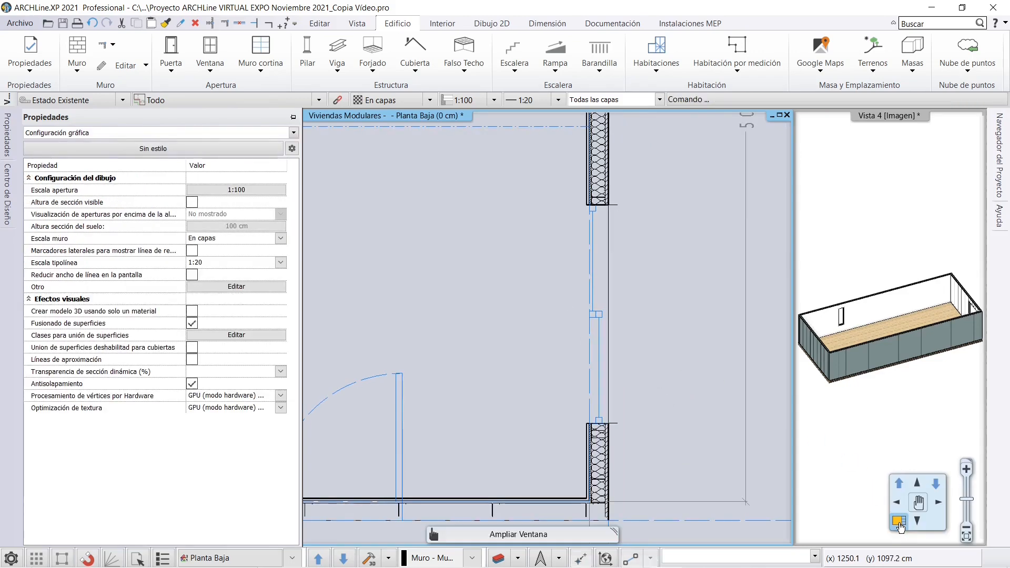
Enlarge the 3D view and examine the module with its new end-wall opening
left_click(898, 521)
scroll(676, 420, "down", 2)
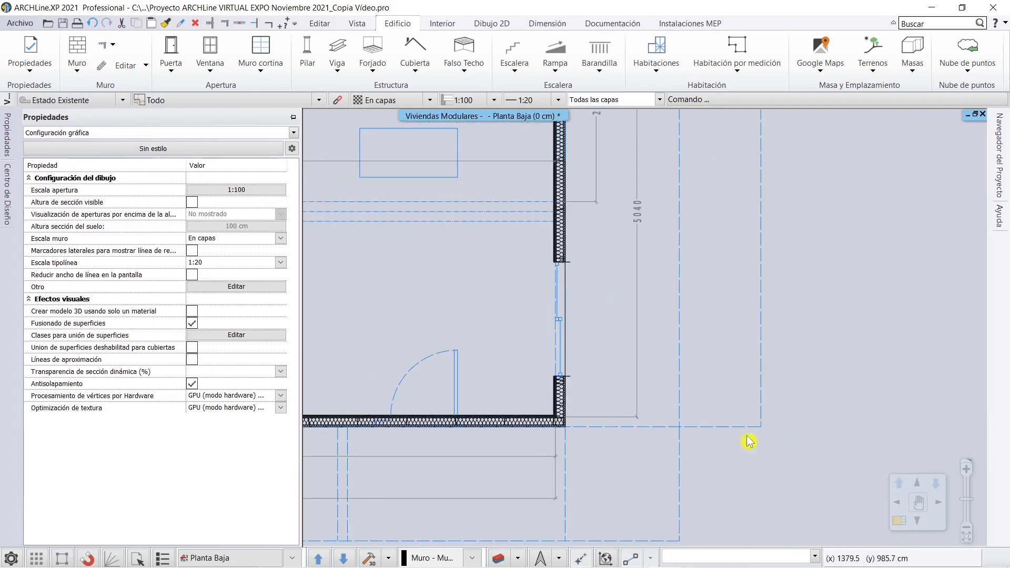
left_click(894, 522)
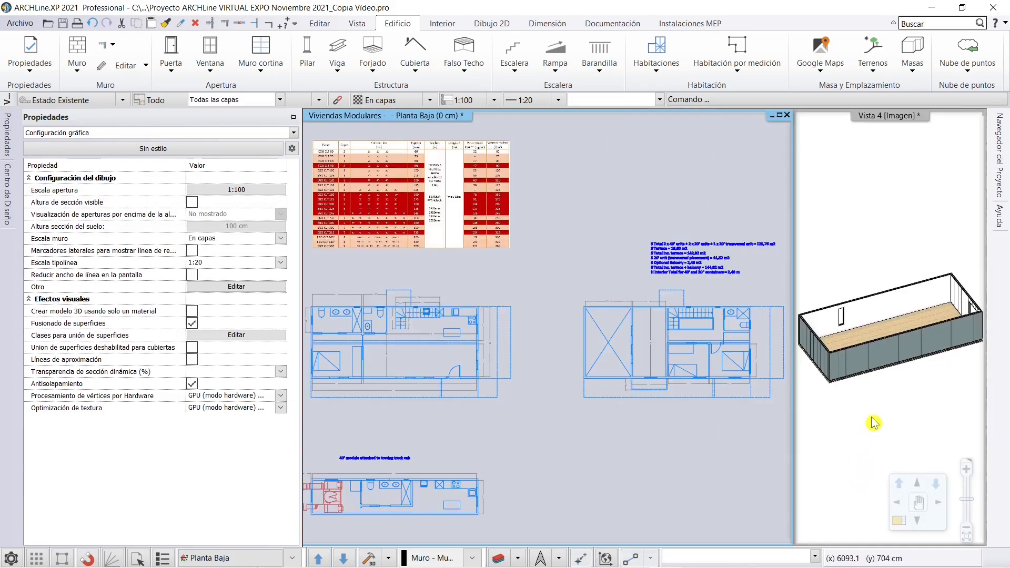
left_click(898, 522)
middle_click_drag(700, 459, 534, 398)
scroll(559, 437, "down", 3)
middle_click_drag(536, 437, 579, 449)
middle_click_drag(427, 407, 575, 397)
middle_click_drag(504, 375, 602, 361)
scroll(600, 361, "down", 1)
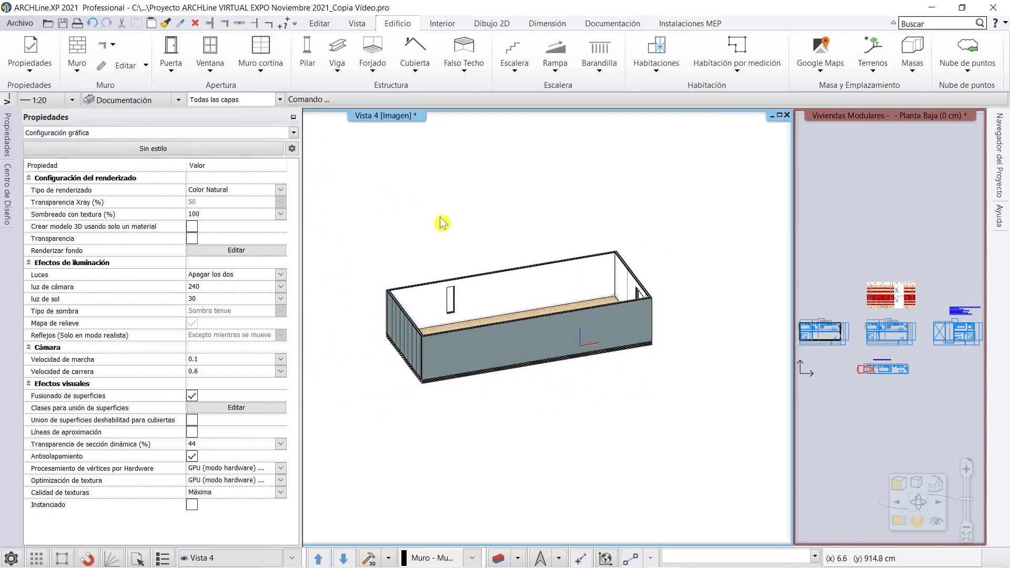
scroll(442, 223, "up", 1)
Collapse the properties palette to free up space for the 3D view
left_click(292, 117)
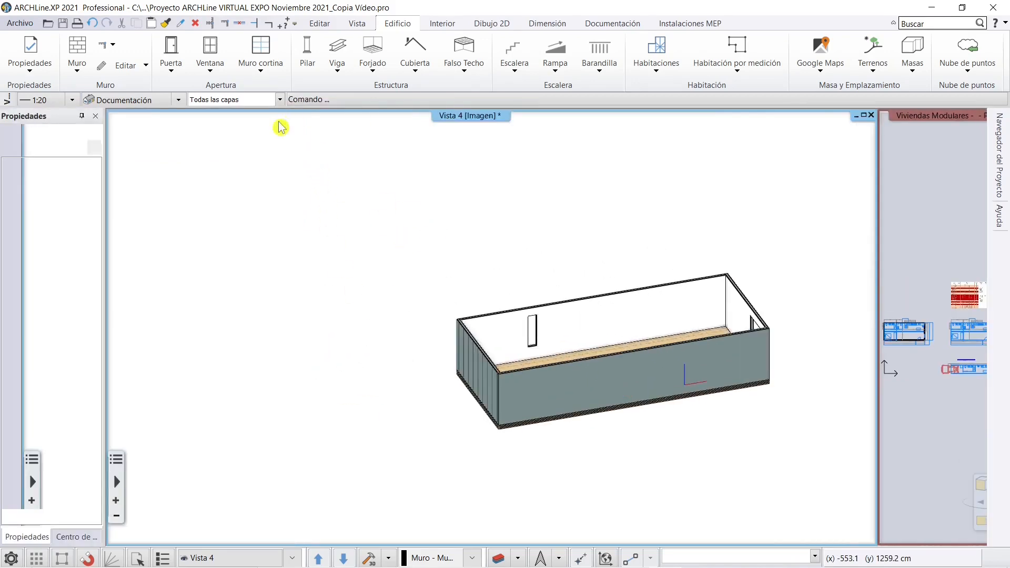
left_click(82, 116)
left_click(355, 237)
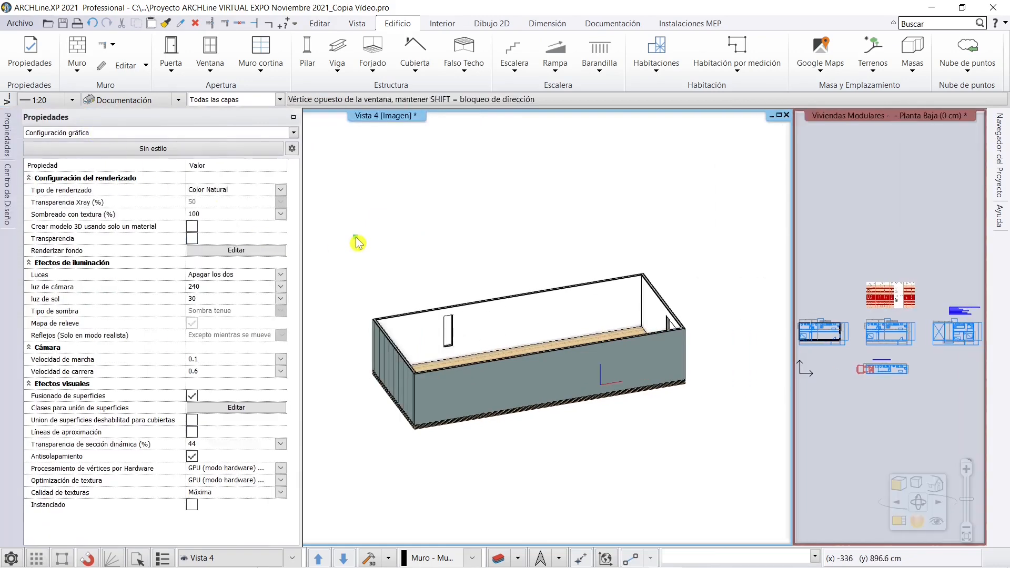
key("Escape")
Inspect the enclosure from several angles, including the long wall, the floor slab and both openings
scroll(349, 350, "down", 4)
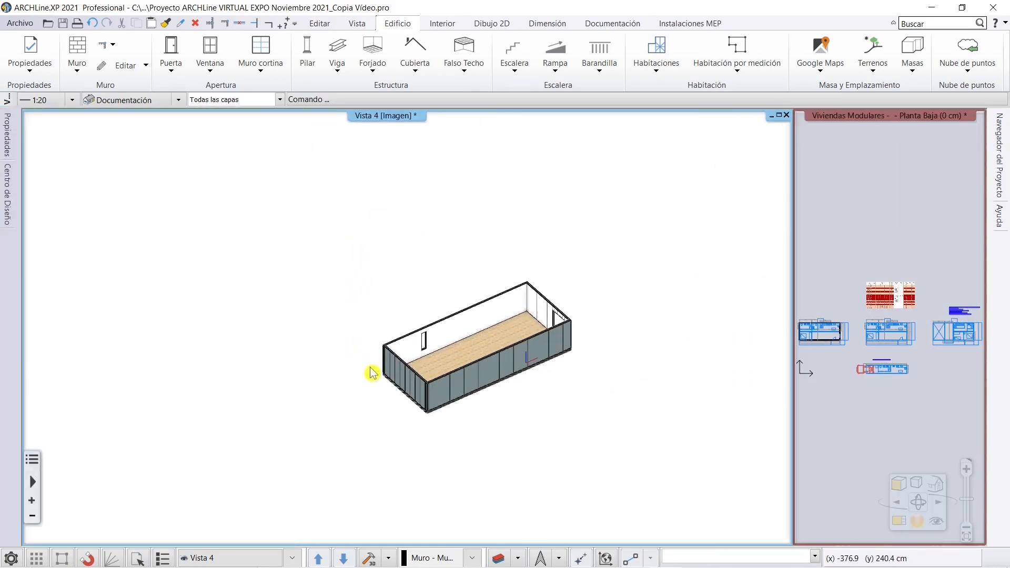
middle_click_drag(550, 379, 516, 348)
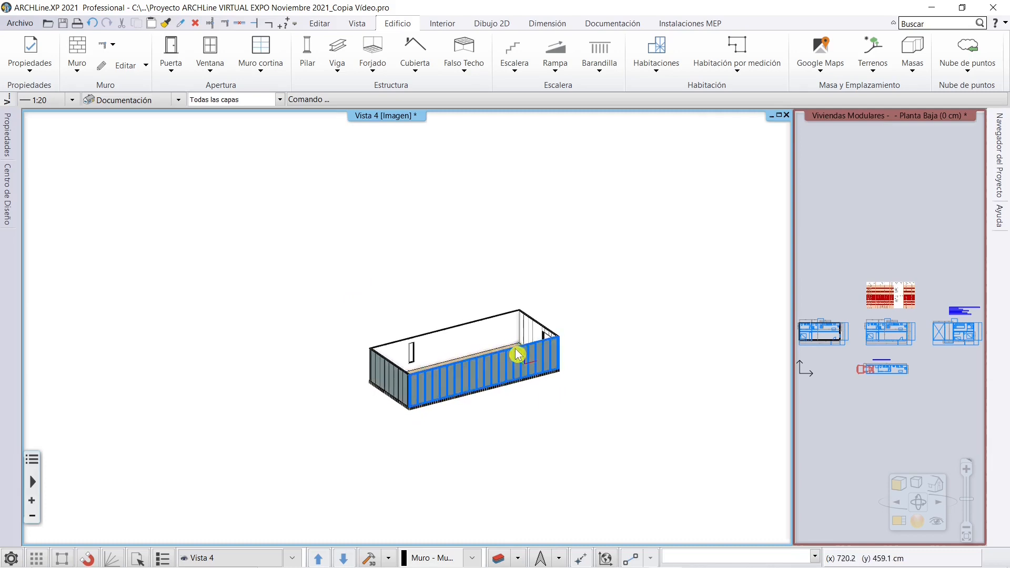
scroll(408, 466, "up", 3)
scroll(420, 382, "up", 3)
middle_click_drag(484, 352, 425, 407)
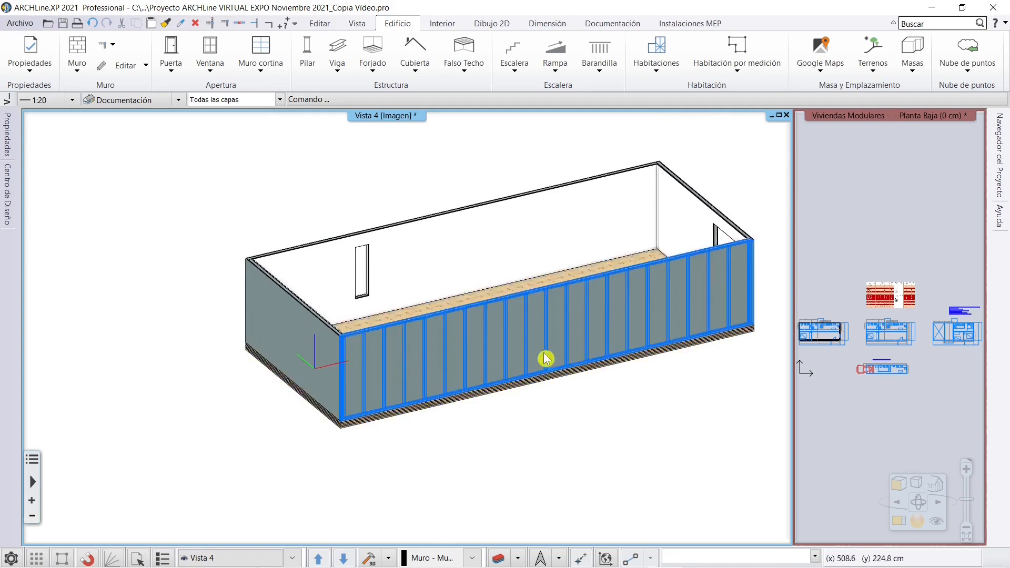
middle_click_drag(532, 349, 542, 372, "shift")
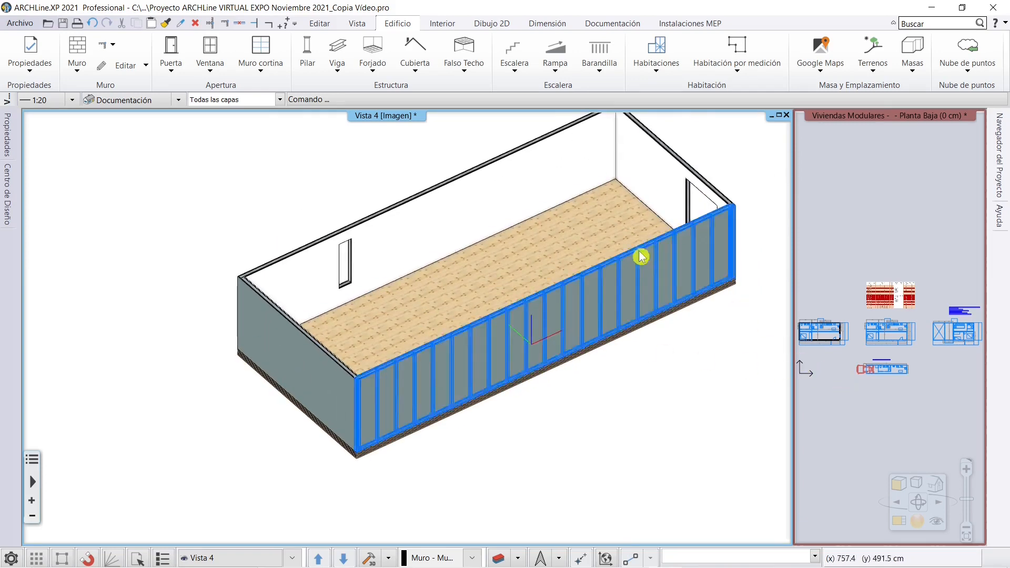
middle_click_drag(667, 309, 626, 369, "shift")
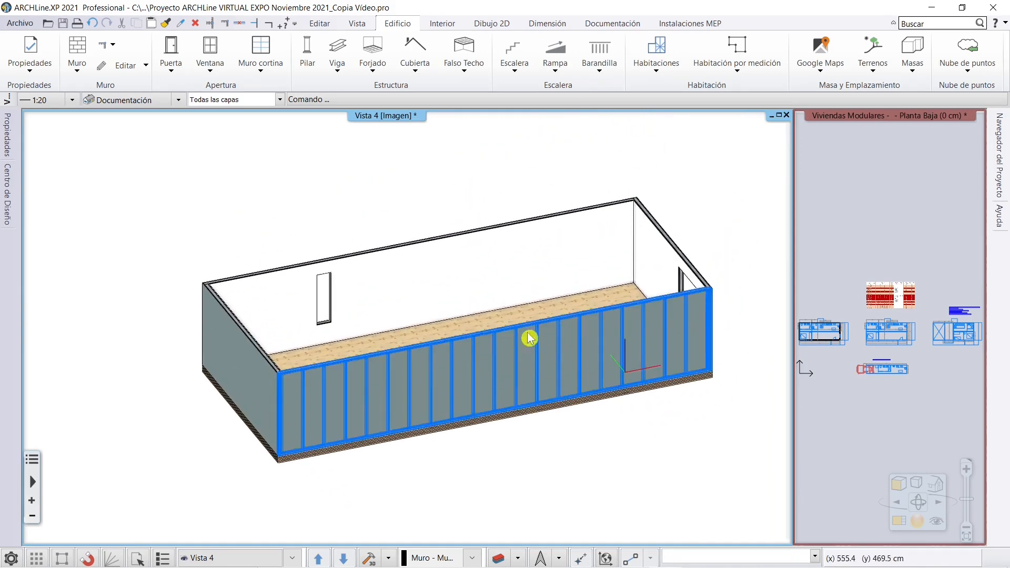
mouse_move(502, 283)
middle_mouse_down("shift")
mouse_move(527, 293)
mouse_move(499, 290)
middle_mouse_up("shift")
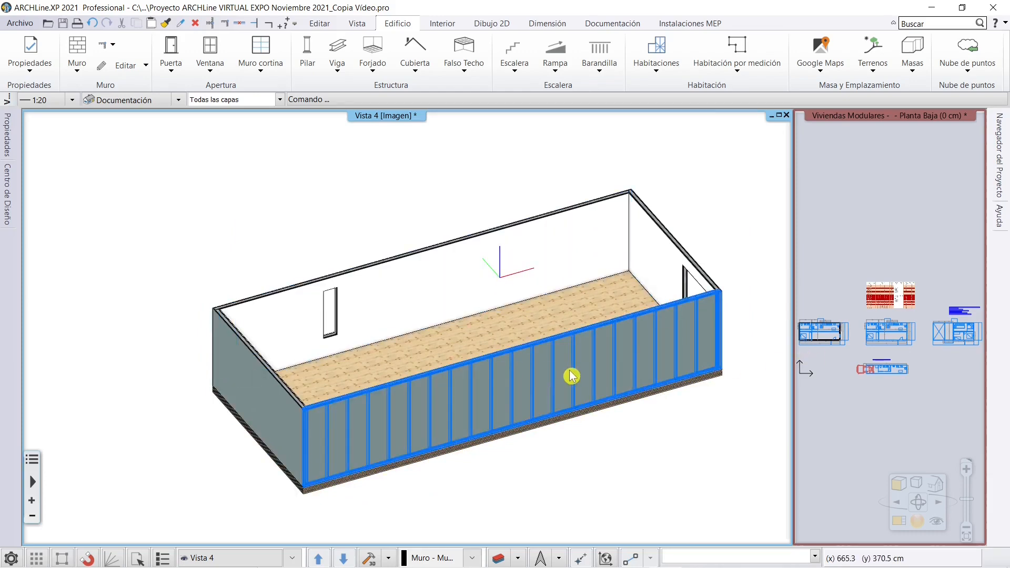
Leave the current project without saving and open the recent project "Proyecto ARCHLine VIRTUAL EXPO Noviembre 2021.pro"
left_click(19, 23)
left_click(64, 42)
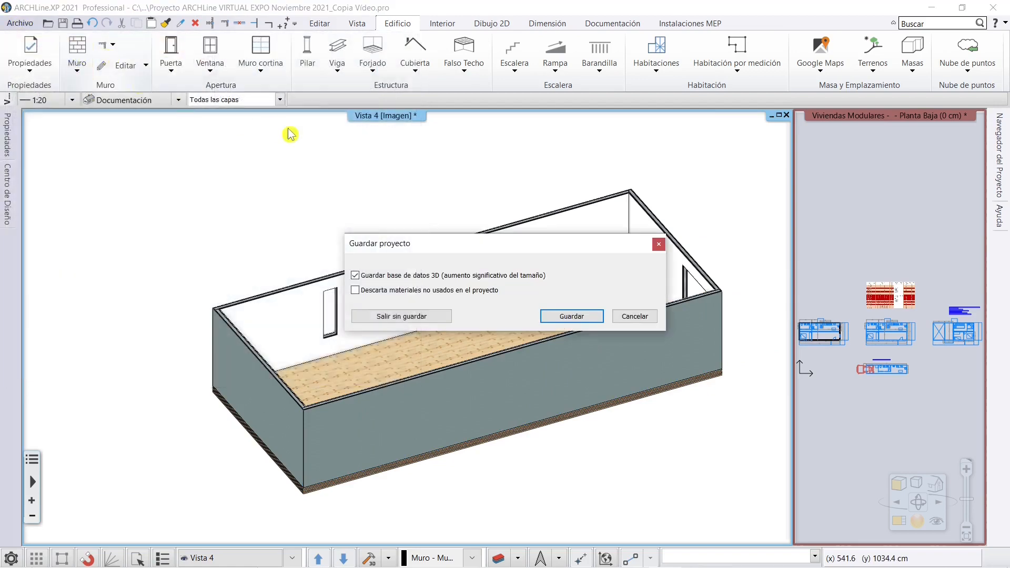
left_click(418, 318)
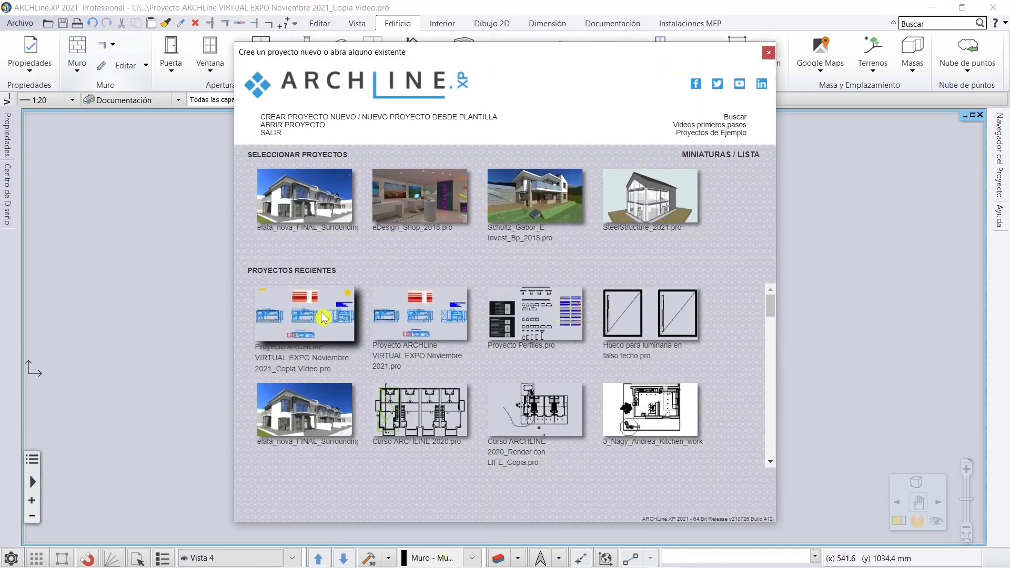
left_click(425, 331)
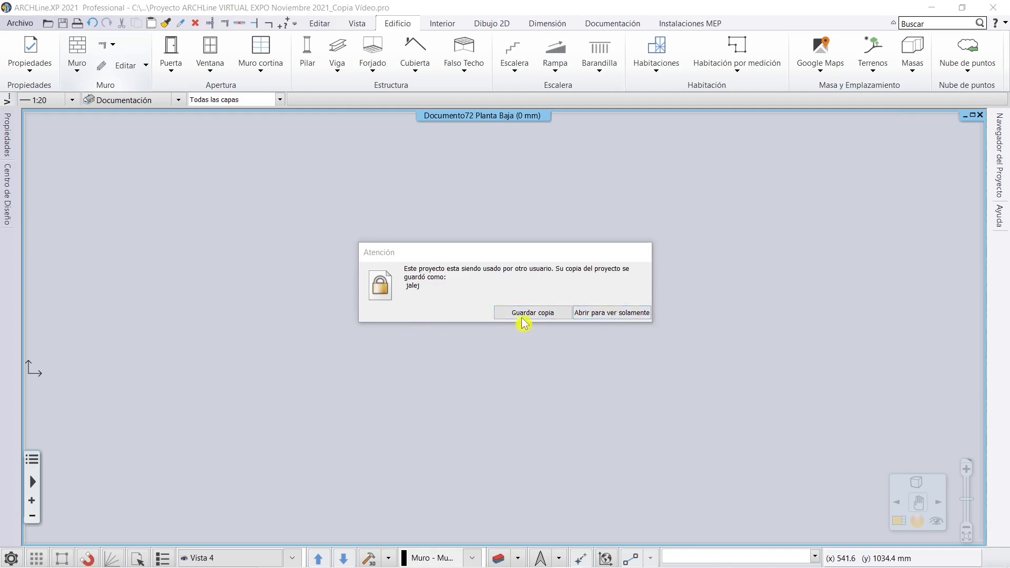
key("Return")
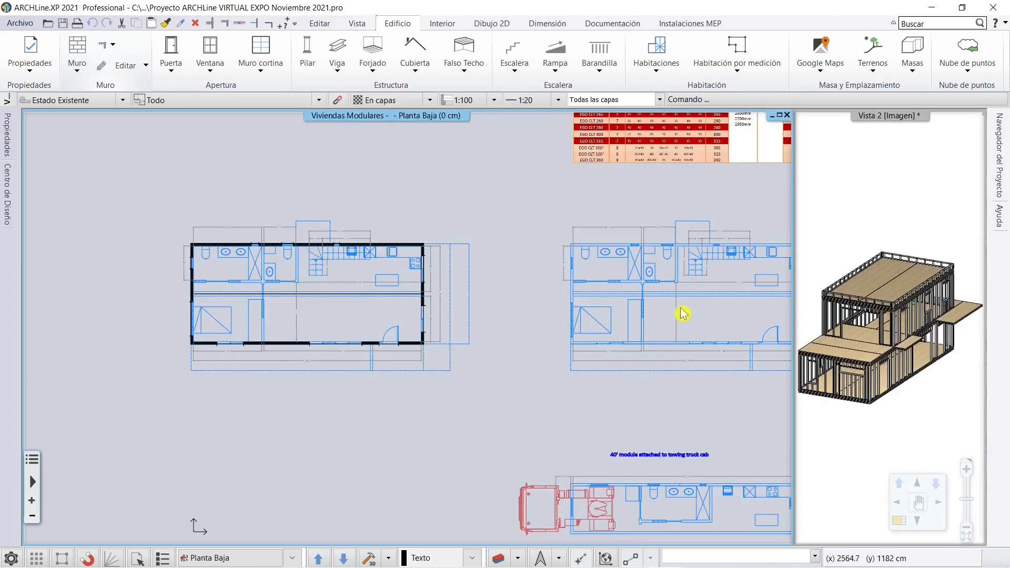
Enlarge the 3D view of the two-storey home and examine its steel framing and floor slabs
left_click(850, 383)
left_click(899, 521)
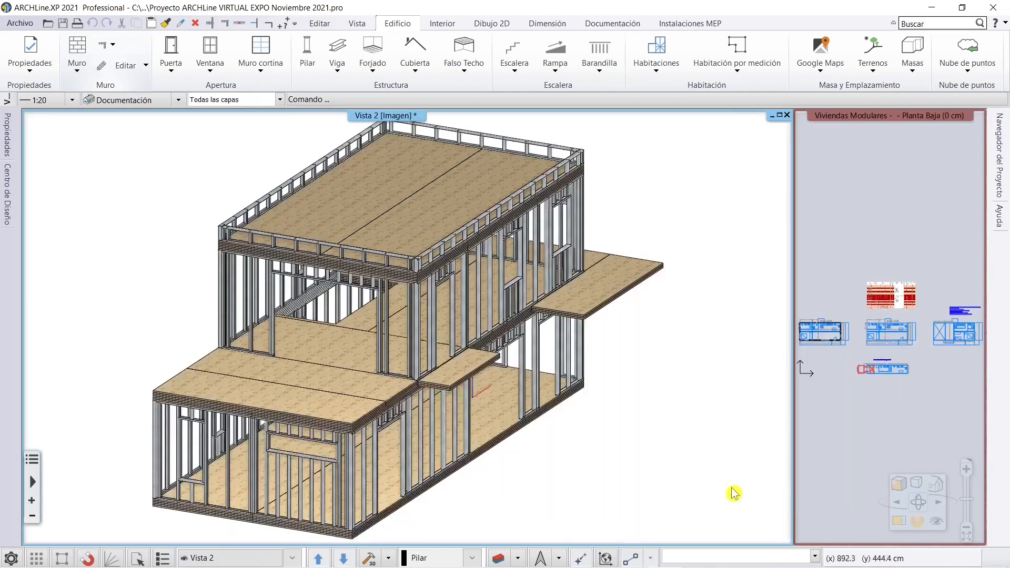
scroll(409, 404, "down", 2)
mouse_move(406, 392)
middle_mouse_down()
mouse_move(363, 379)
mouse_move(335, 348)
mouse_move(372, 384)
mouse_move(417, 383)
middle_mouse_up()
scroll(395, 350, "up", 3)
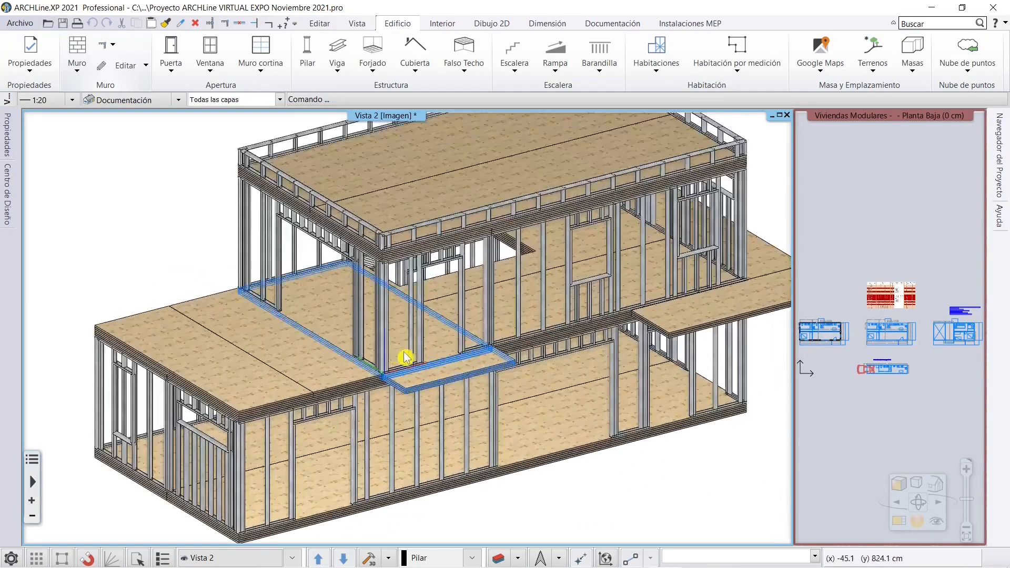
Disable "Visible solo entramado del muro" for the Documentación geometry level and regenerate the 3D model
left_click(389, 558)
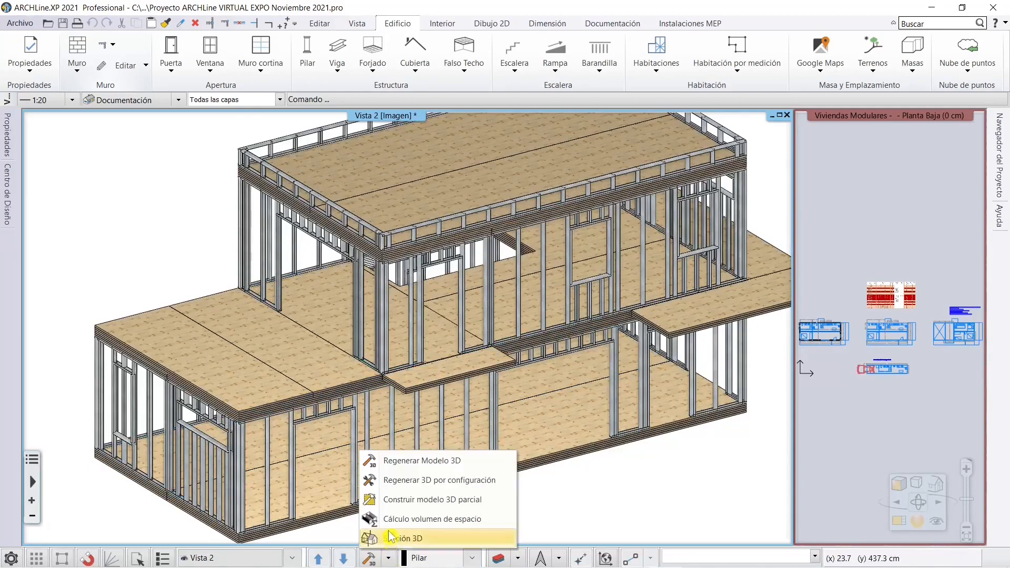
left_click(432, 479)
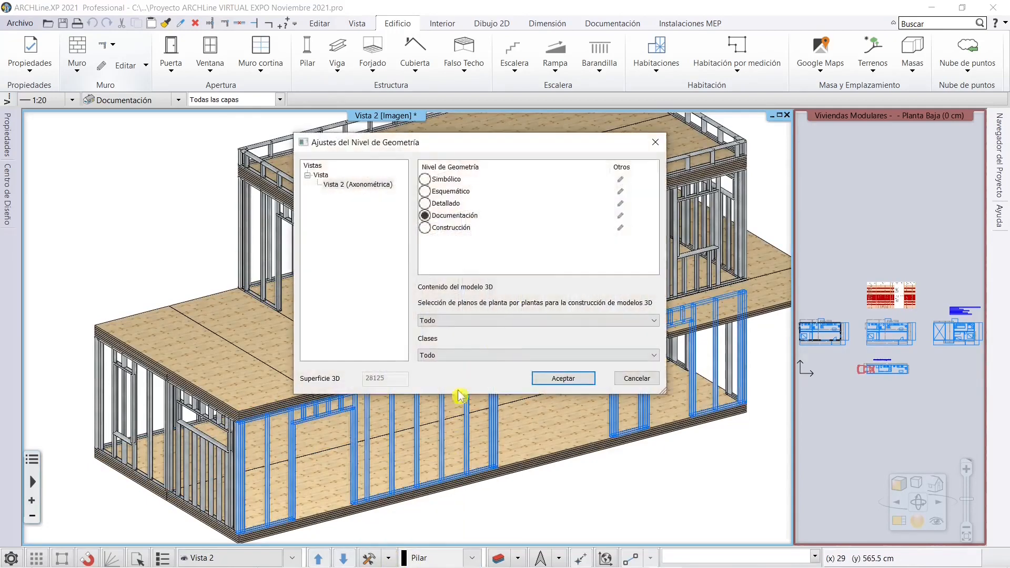
left_click(621, 216)
left_click(407, 243)
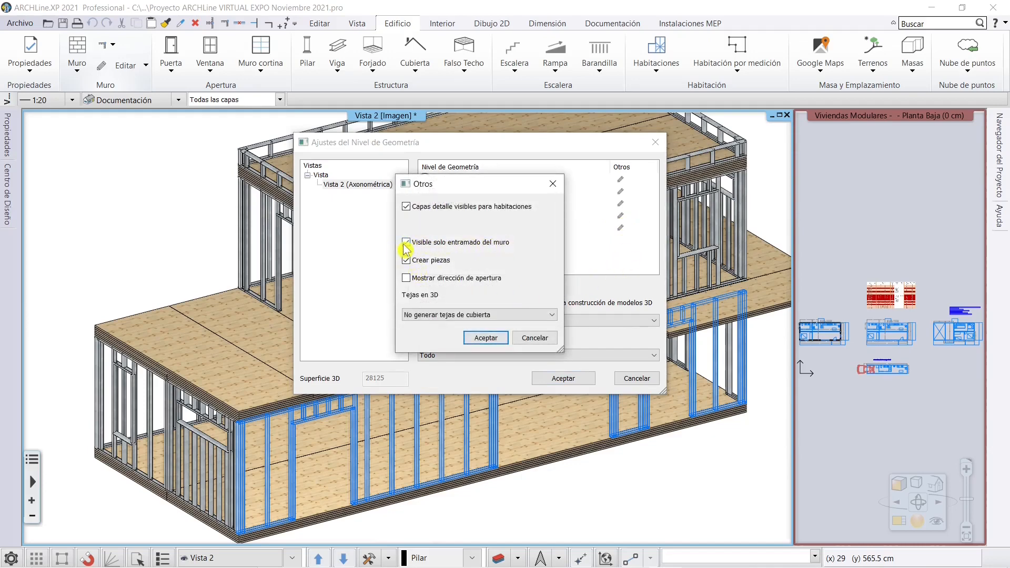
left_click(483, 338)
left_click(575, 379)
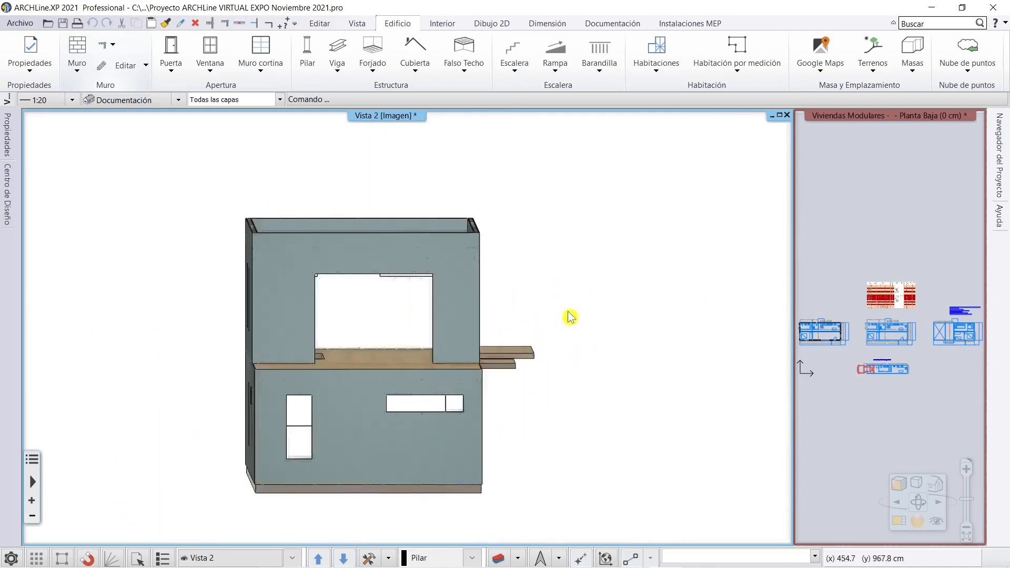
Inspect the clad house, re-enable "Visible solo entramado del muro" for the Documentación geometry level and regenerate the 3D model
middle_click_drag(570, 317, 491, 354)
scroll(451, 345, "down", 2)
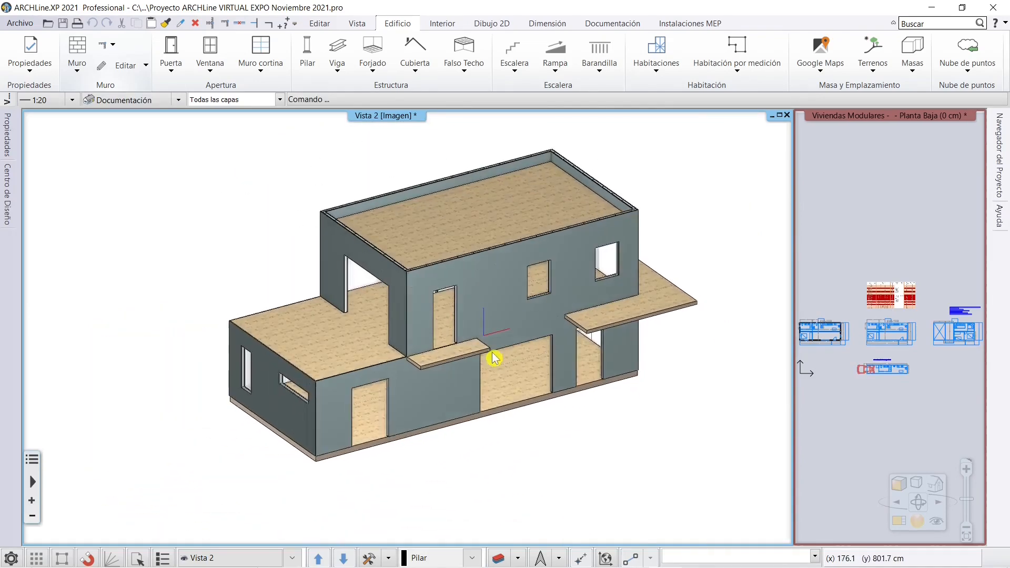
left_click(389, 558)
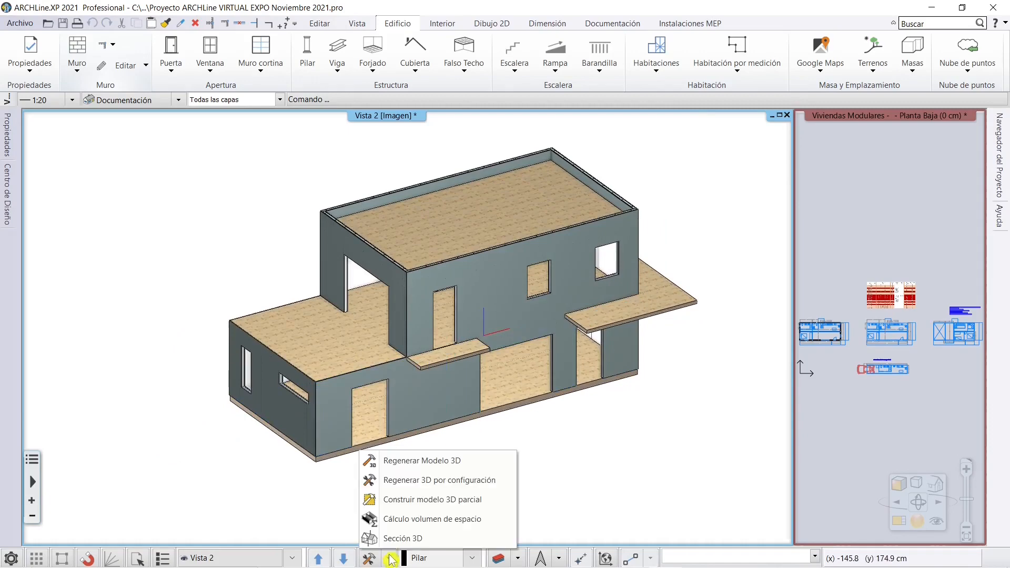
left_click(420, 479)
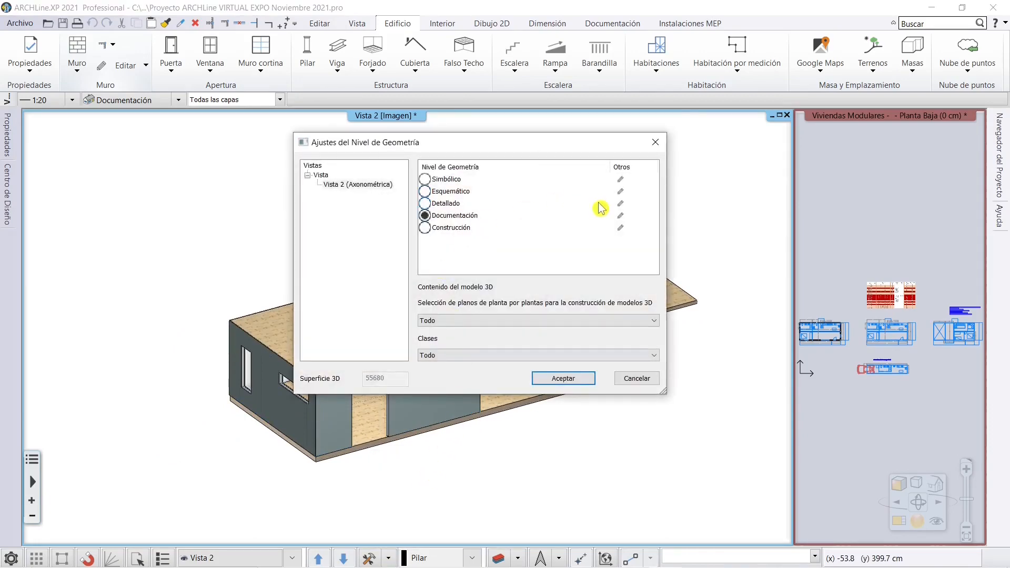
left_click(620, 216)
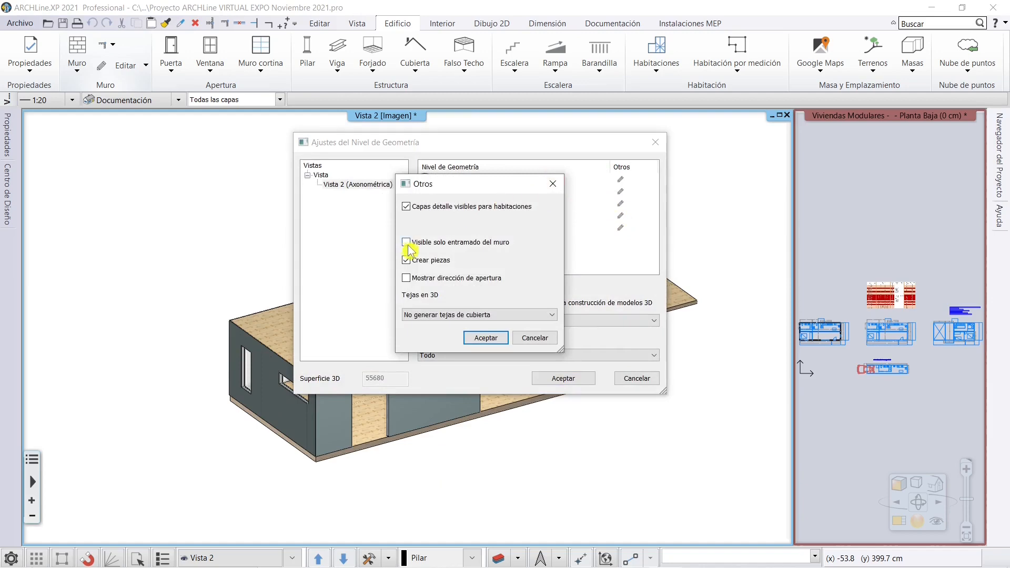
left_click(483, 339)
left_click(563, 379)
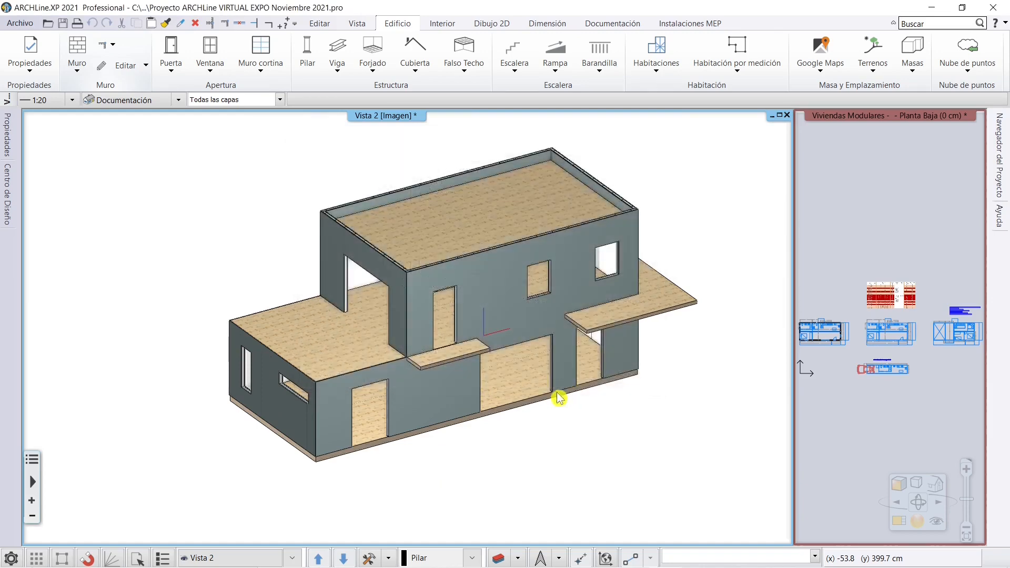